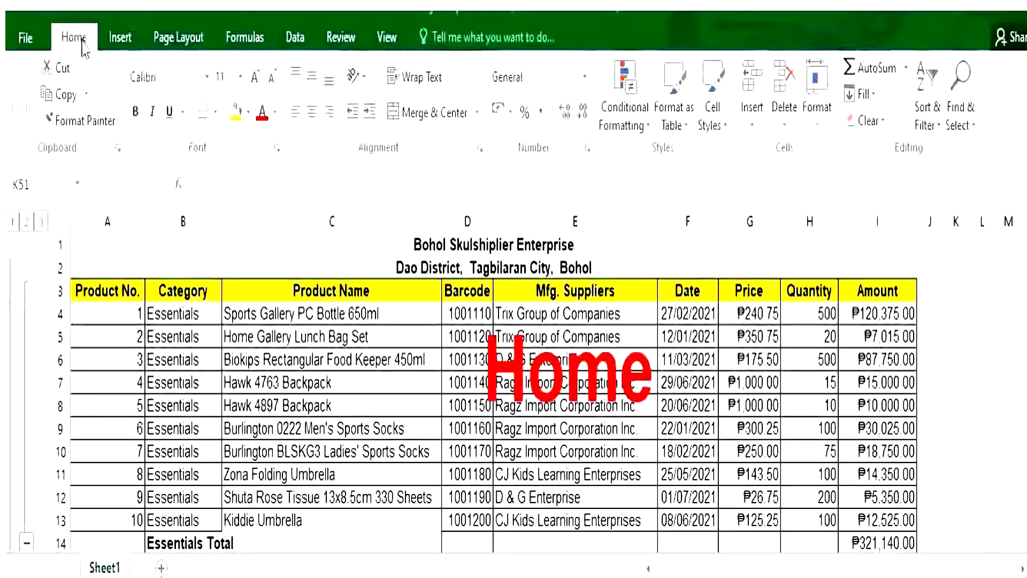
# Step: Select all constant cells with Find & Select > Constants, scroll to review them, then select I5
pyautogui.click(967, 105)
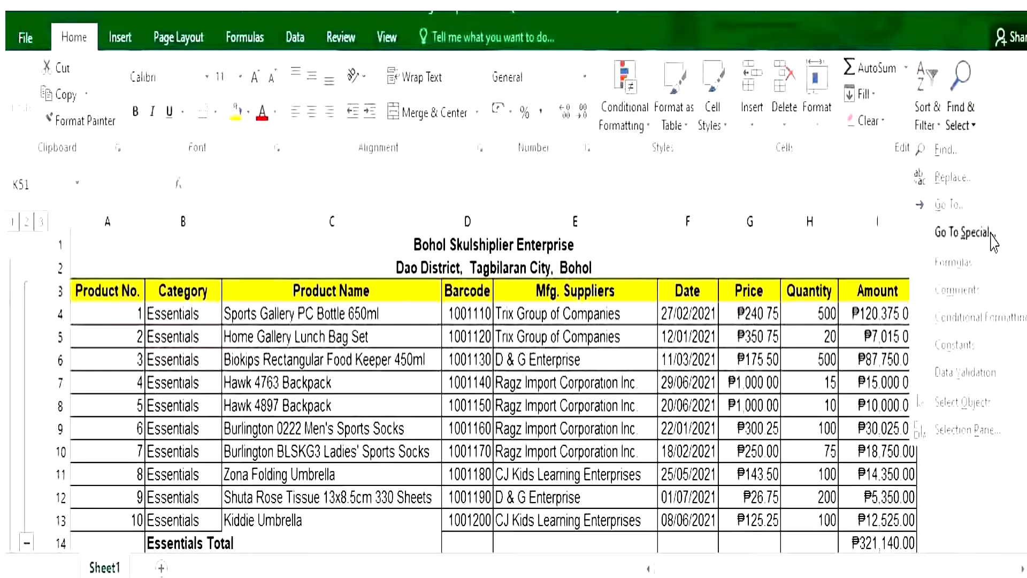
pyautogui.click(967, 353)
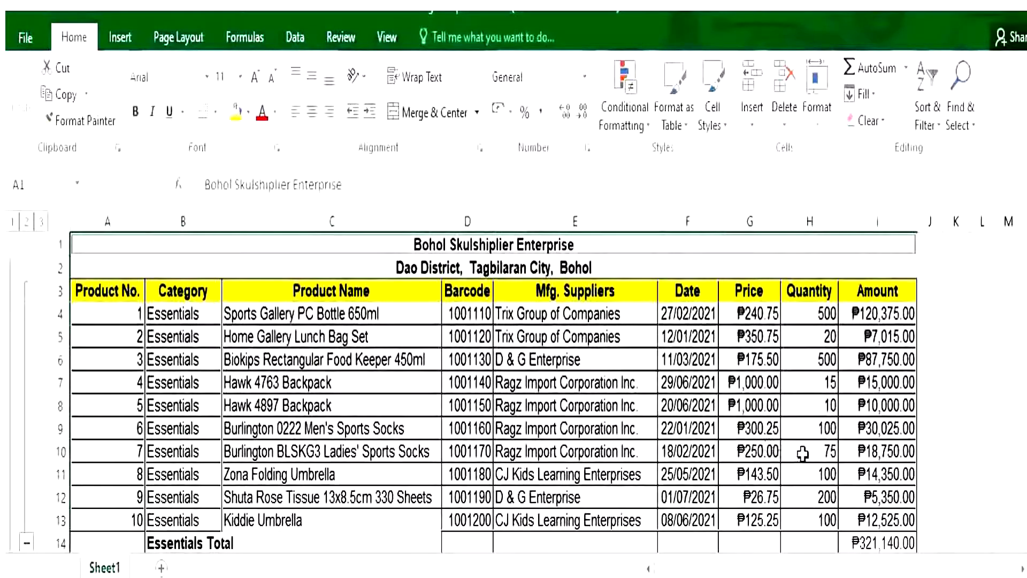
pyautogui.scroll(-2, 803, 453)
pyautogui.scroll(-1, 802, 454)
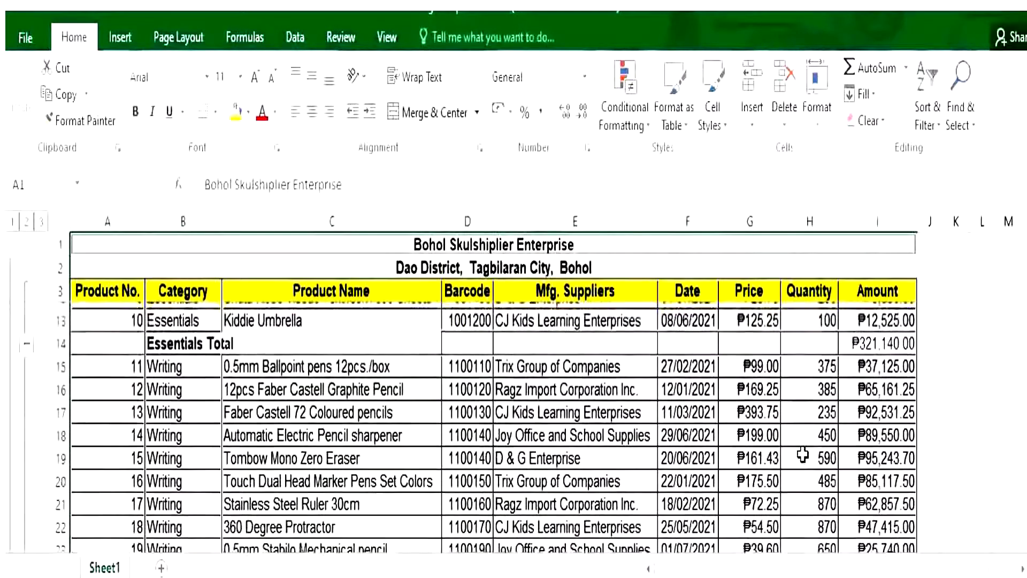
pyautogui.scroll(-1, 802, 454)
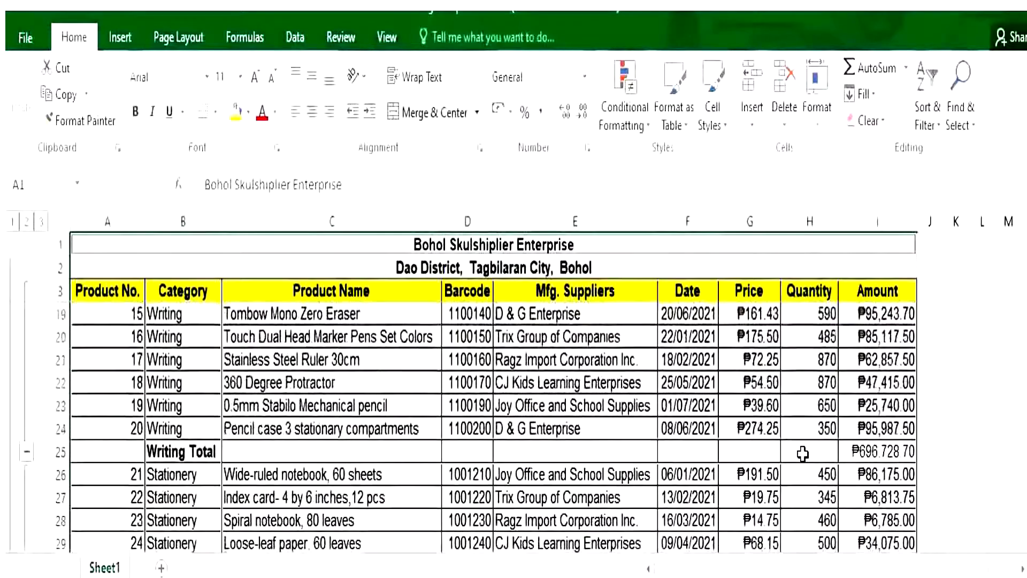
pyautogui.scroll(-4, 802, 454)
pyautogui.scroll(-8, 803, 453)
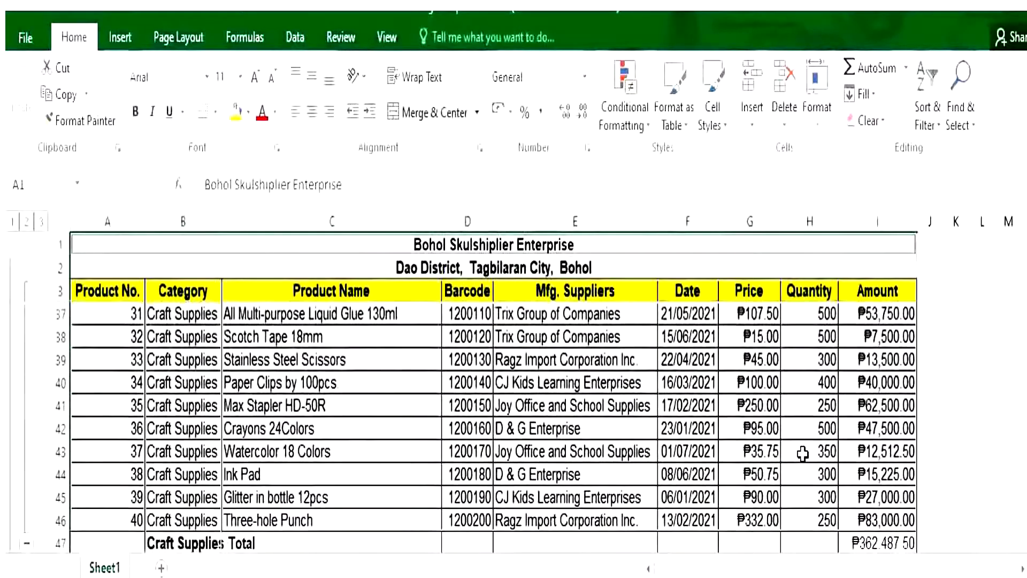
pyautogui.scroll(-2, 802, 454)
pyautogui.scroll(17, 802, 454)
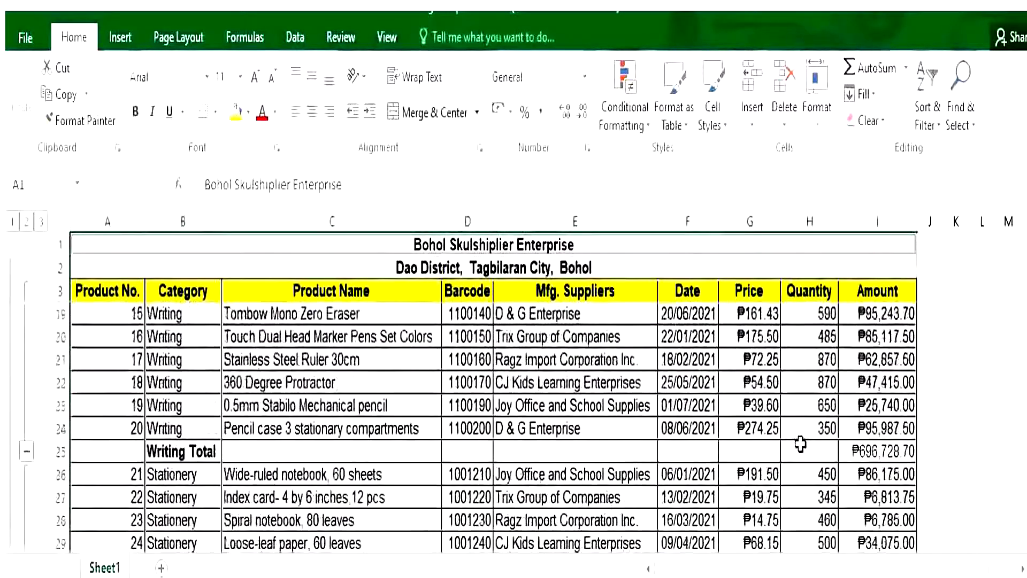
pyautogui.click(861, 337)
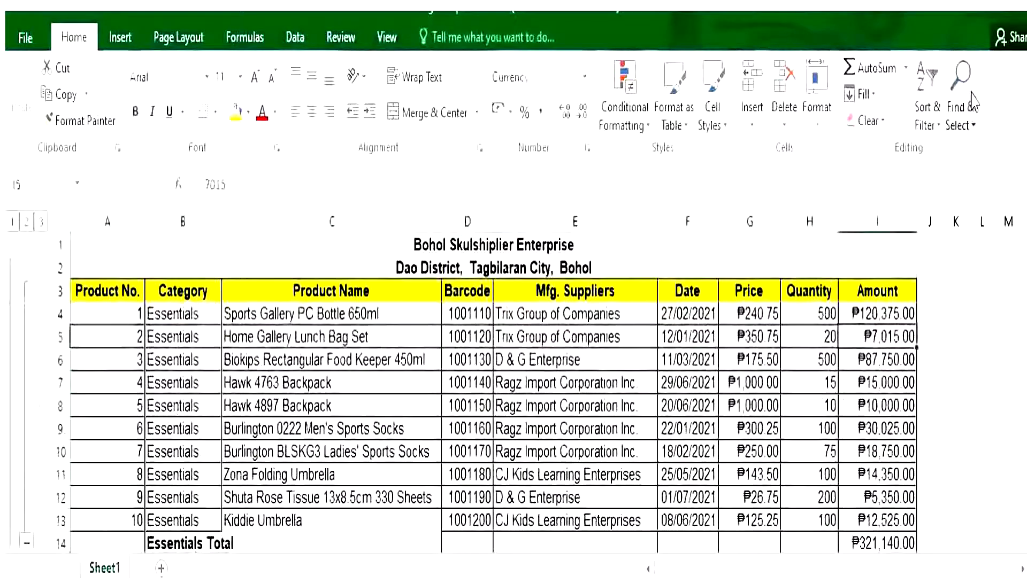
# Step: Select every formula cell with Find & Select > Formulas and scroll through the selection
pyautogui.click(956, 123)
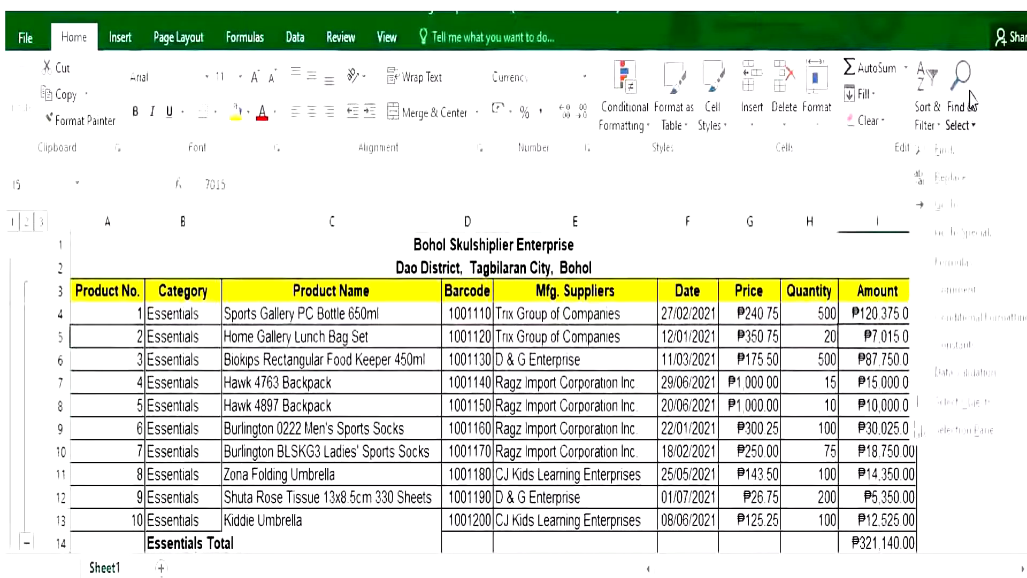
pyautogui.click(981, 265)
pyautogui.scroll(-8, 904, 435)
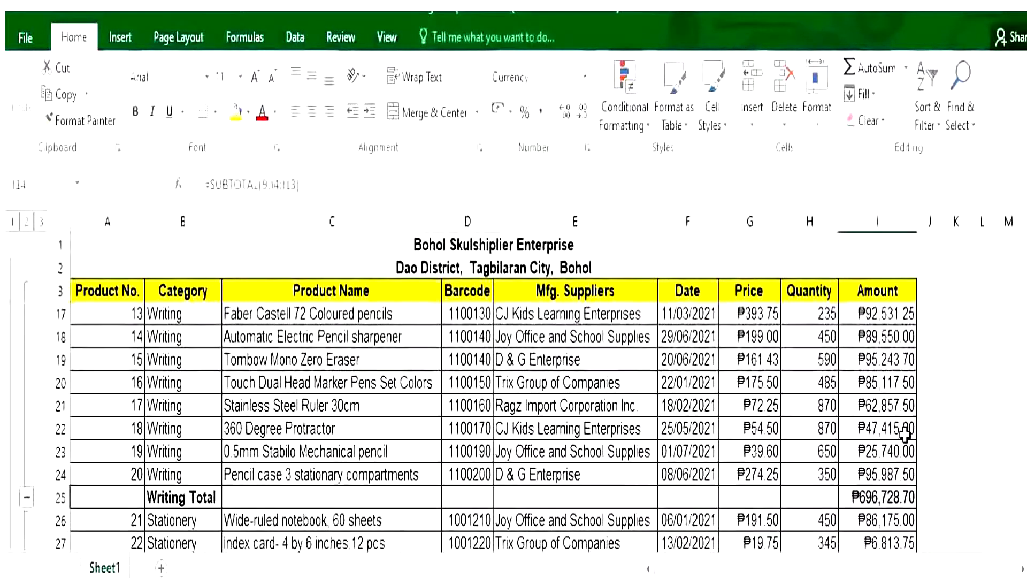
pyautogui.scroll(-5, 904, 435)
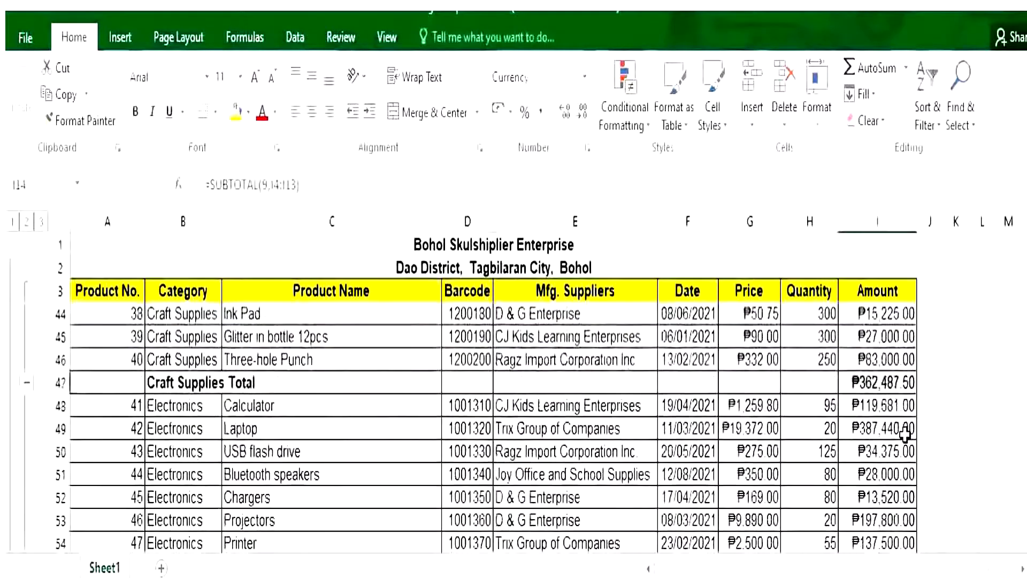
pyautogui.scroll(-3, 904, 435)
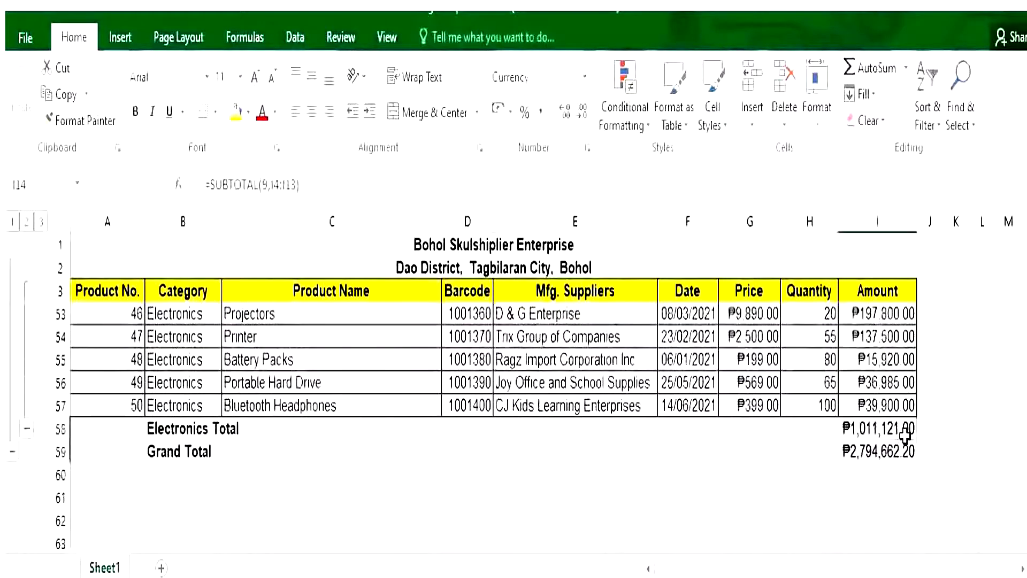
pyautogui.scroll(16, 904, 435)
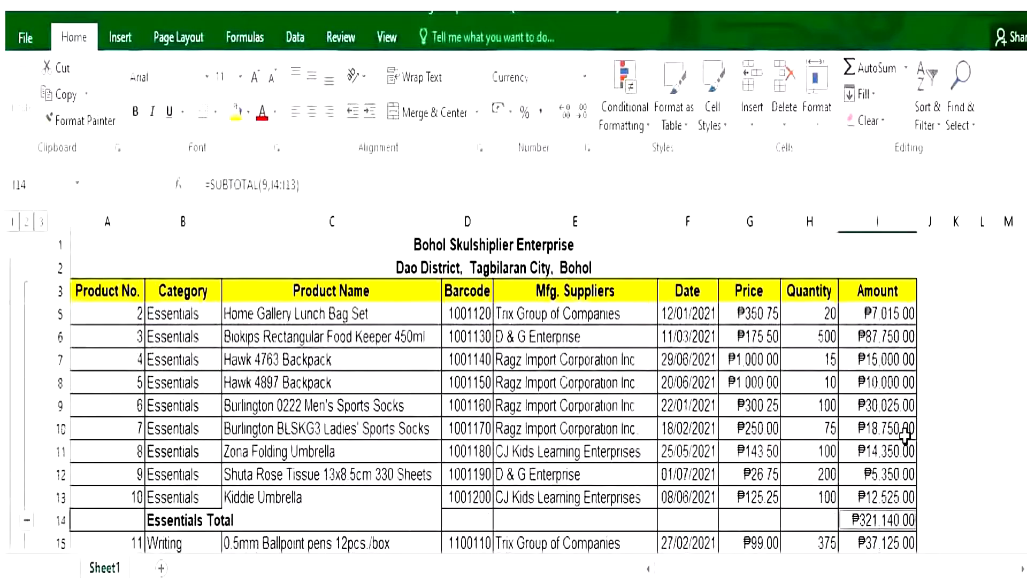
# Step: Fill the selected formula cells with pale yellow
pyautogui.click(237, 113)
pyautogui.click(249, 111)
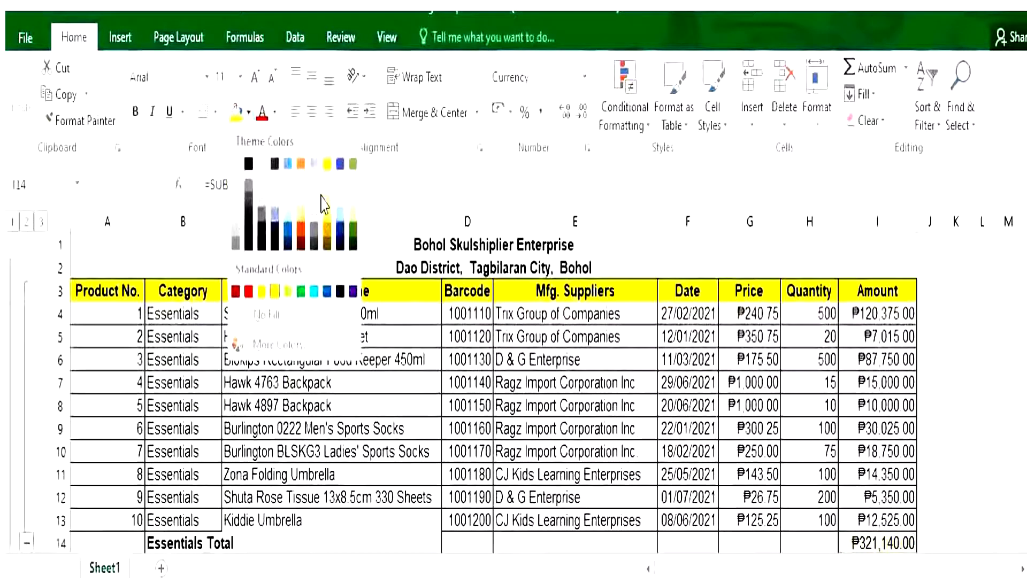
pyautogui.click(325, 205)
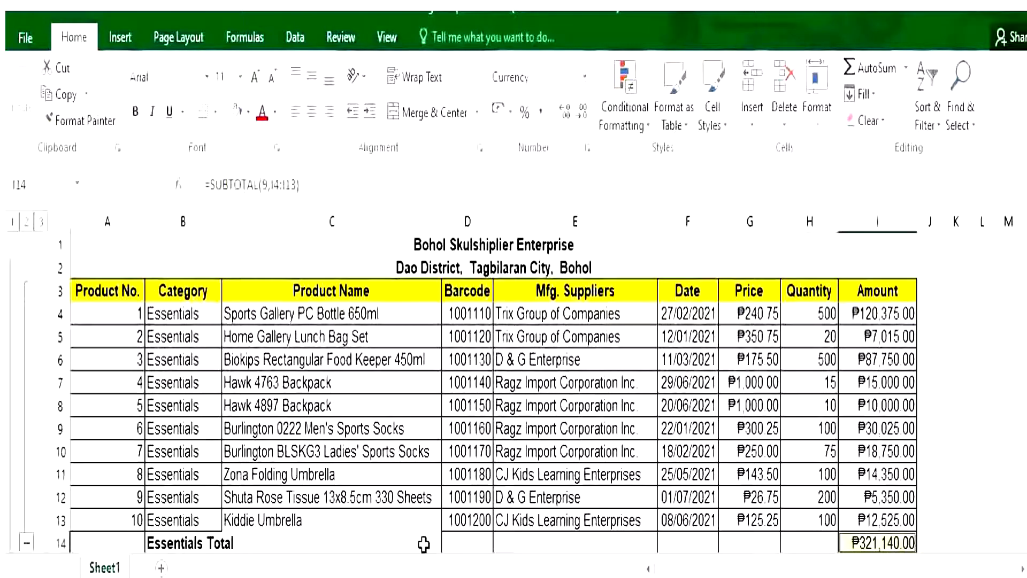
# Step: Open Go To Special and close it without choosing, then press Ctrl+G from supplier cell E9
pyautogui.click(724, 427)
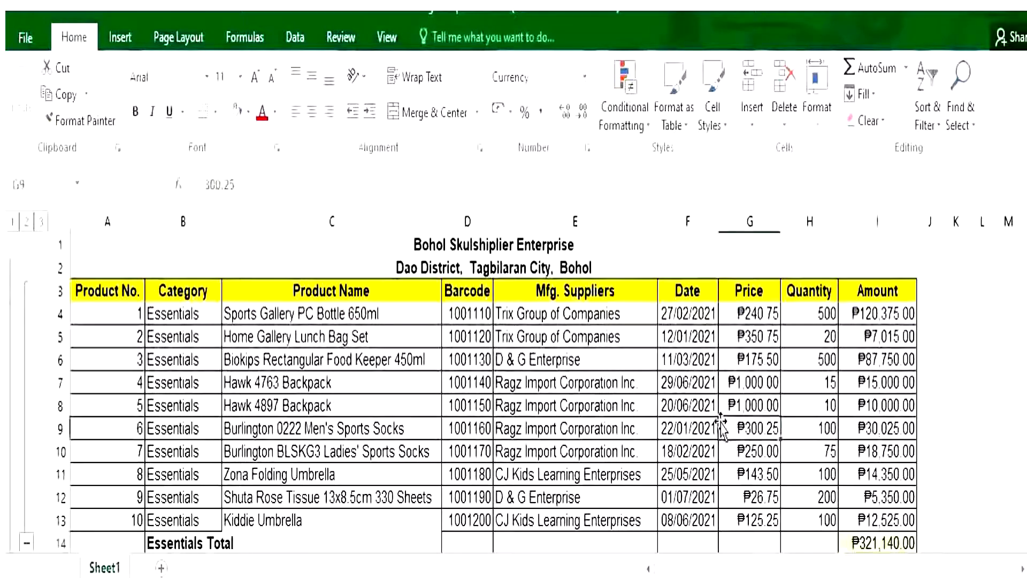
pyautogui.click(963, 105)
pyautogui.click(976, 229)
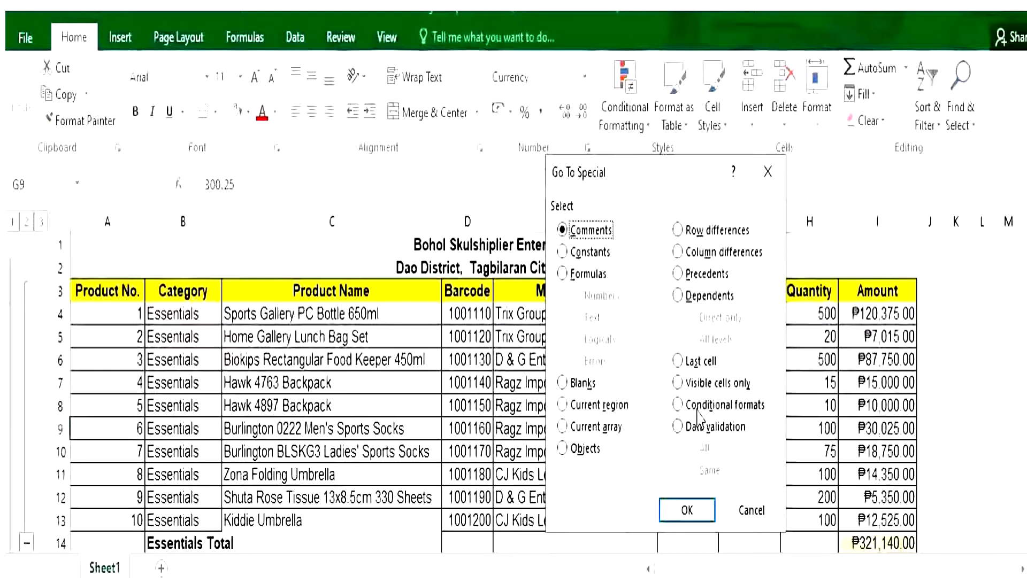
pyautogui.click(767, 171)
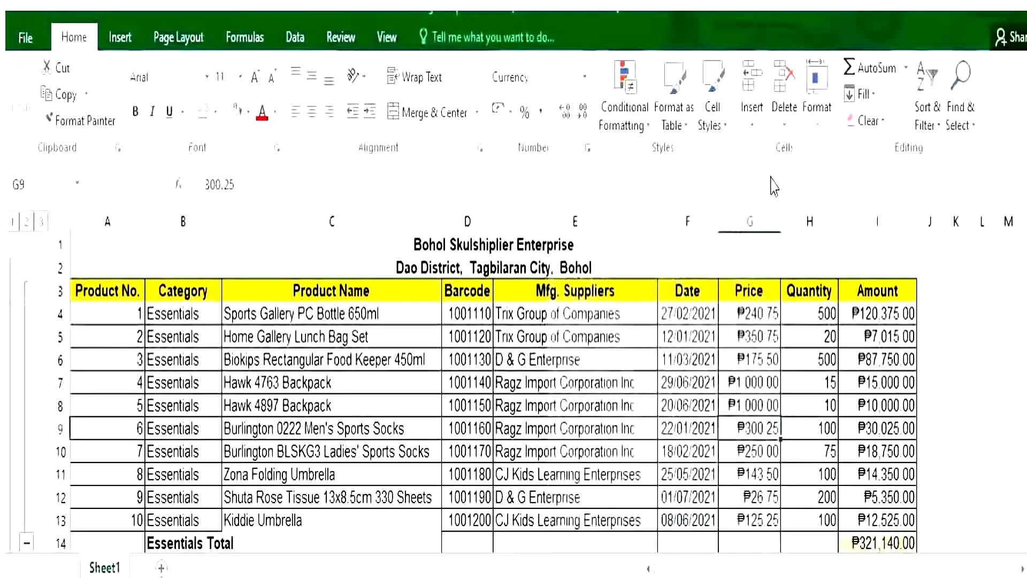
pyautogui.click(591, 420)
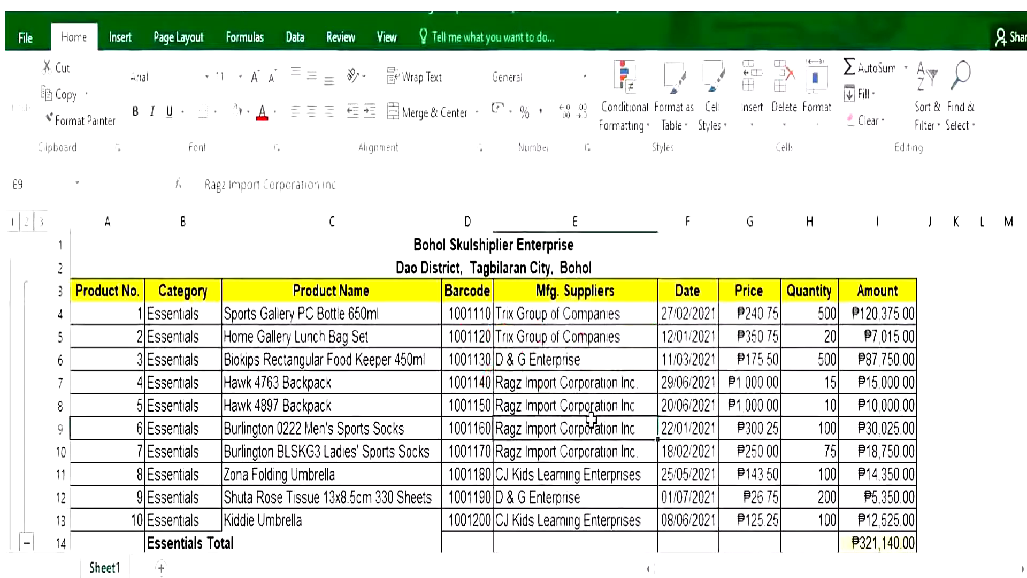
pyautogui.hotkey('ctrl', 'g')
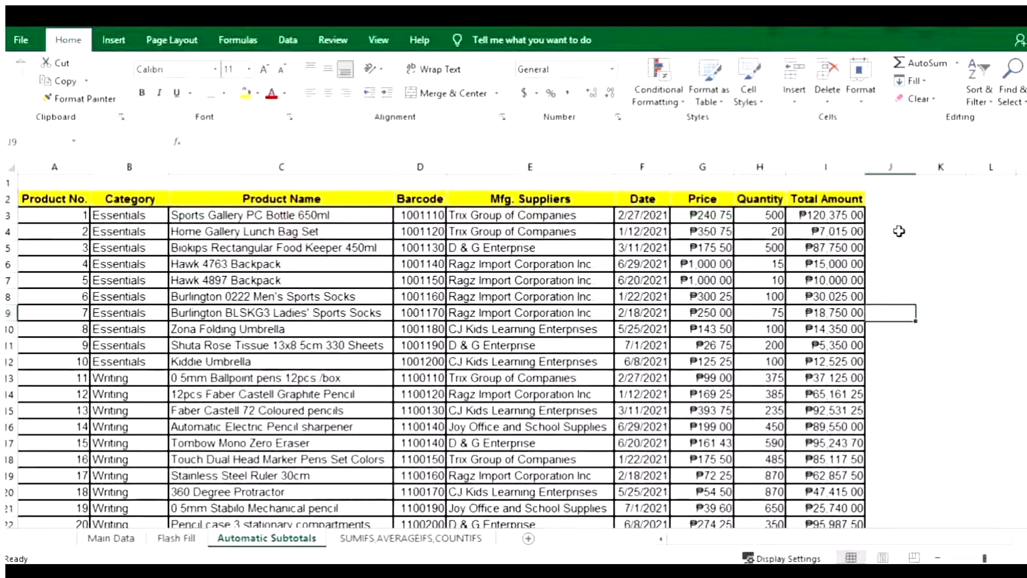
# Step: With a cell in the product table active, open Data > Subtotal
pyautogui.scroll(-4, 460, 353)
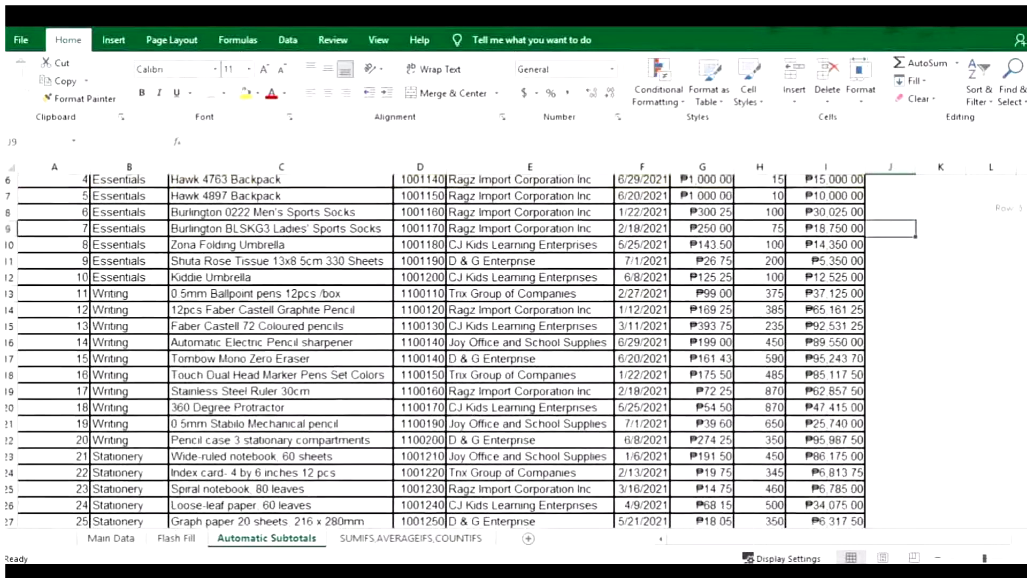
pyautogui.scroll(-8, 441, 351)
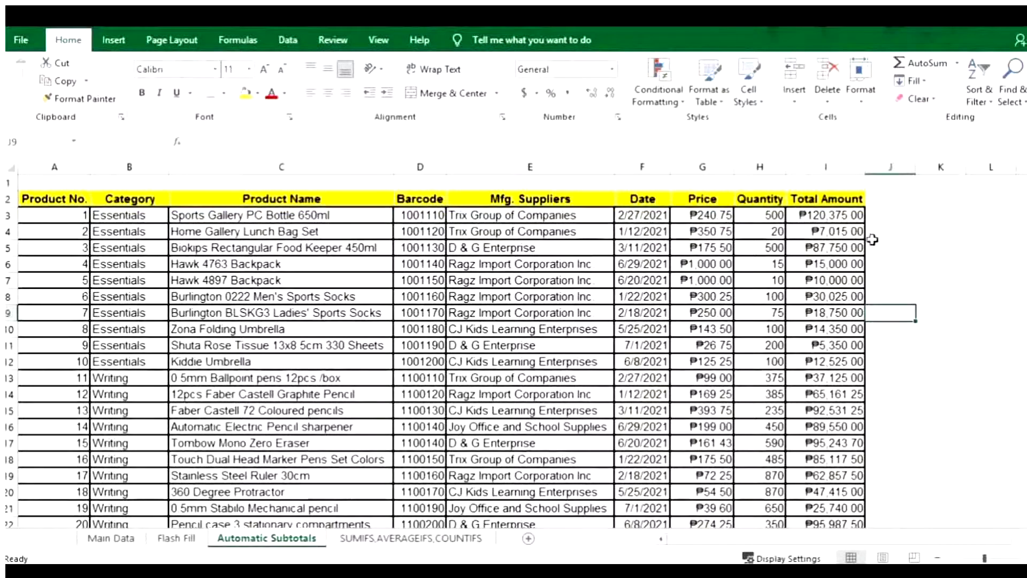
pyautogui.click(151, 220)
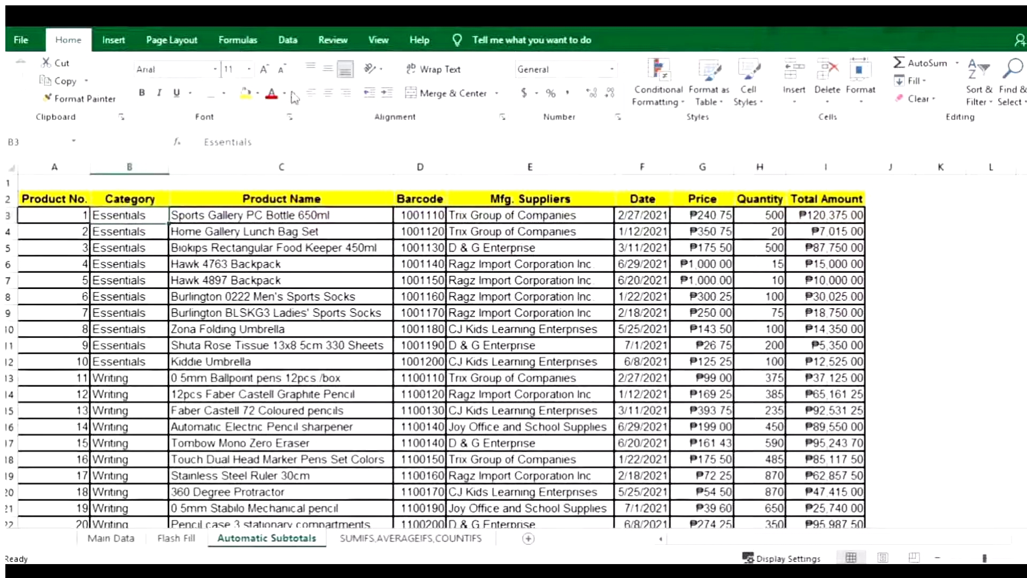
pyautogui.click(286, 41)
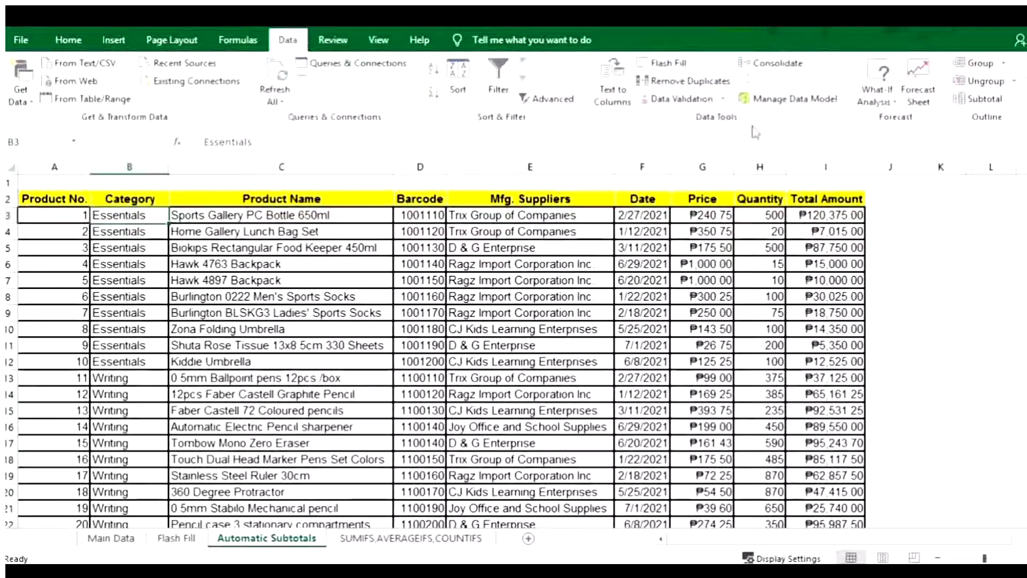
pyautogui.click(984, 100)
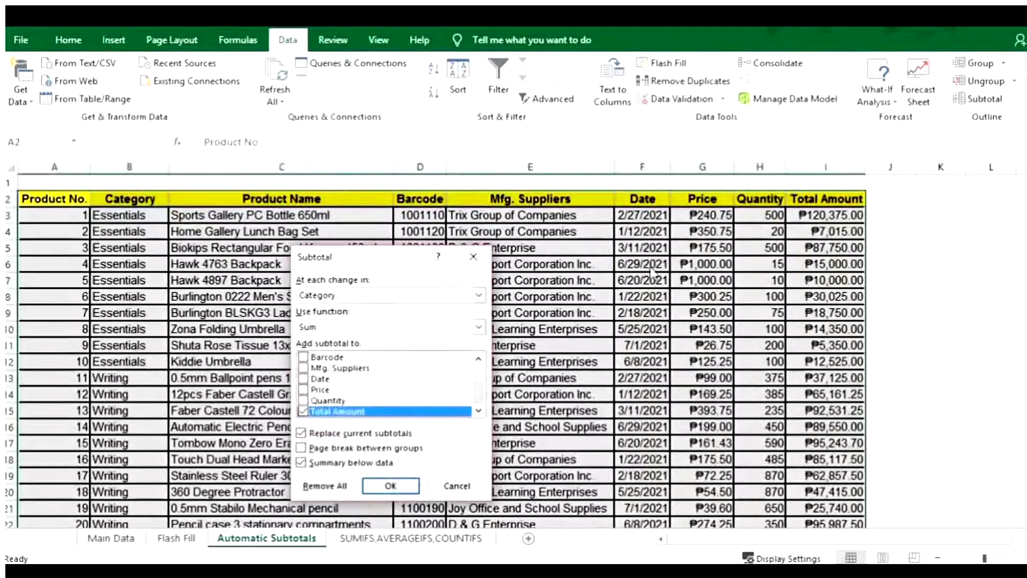
# Step: Subtotal at each change in Category using the Sum function, and apply it
pyautogui.click(478, 296)
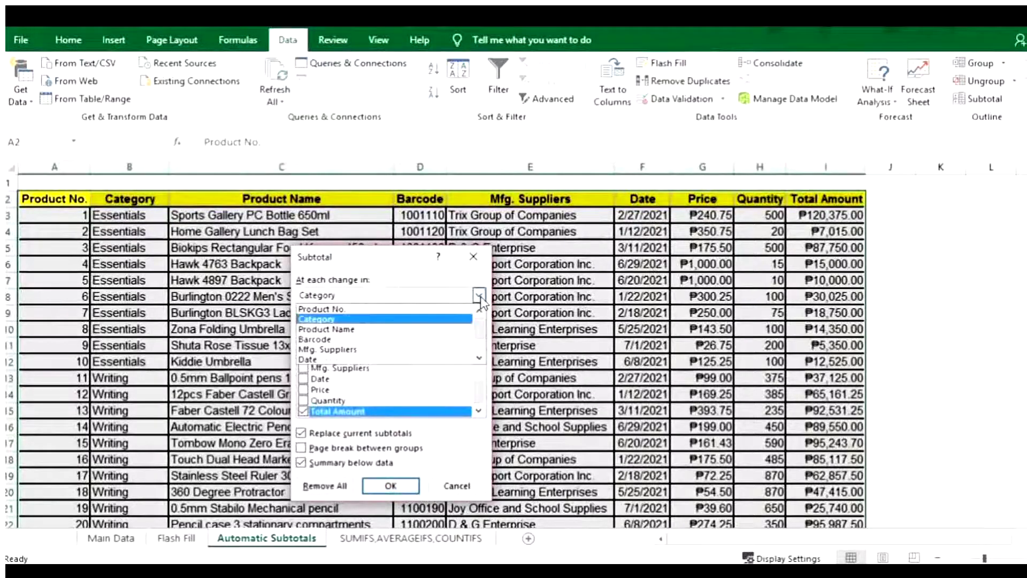
pyautogui.moveTo(478, 329)
pyautogui.mouseDown()
pyautogui.moveTo(480, 349)
pyautogui.moveTo(479, 320)
pyautogui.mouseUp()
pyautogui.click(466, 320)
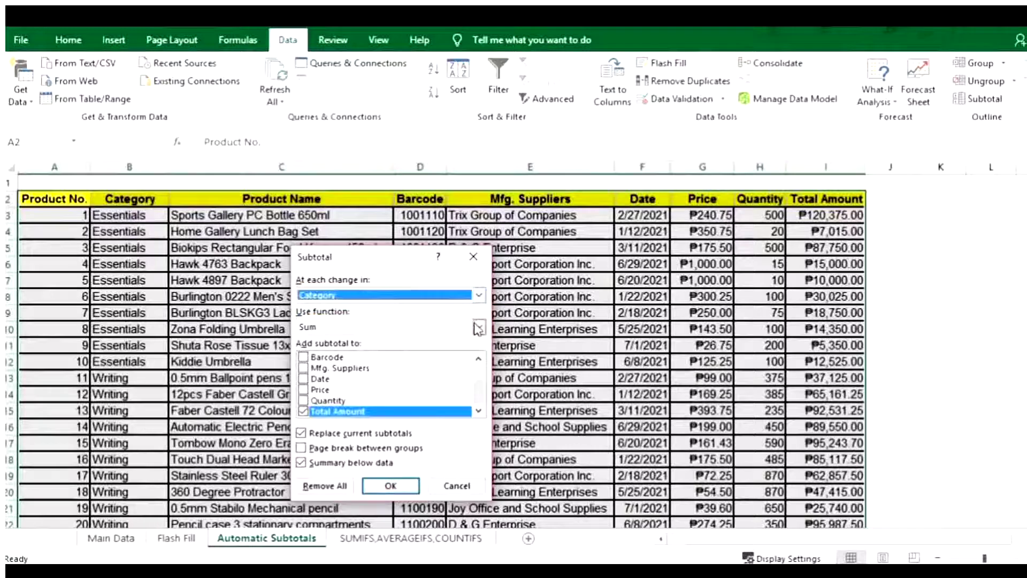
pyautogui.click(479, 326)
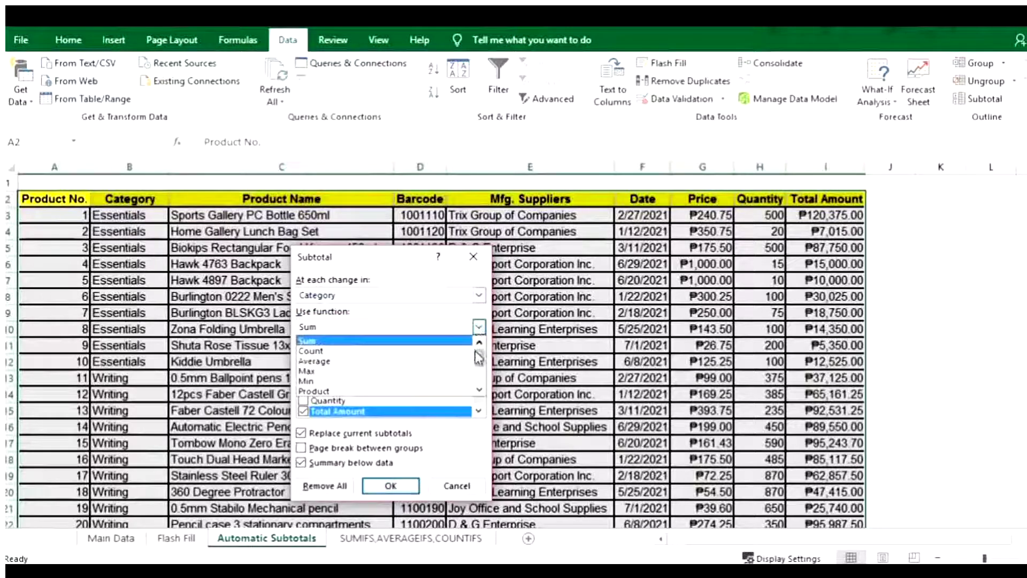
pyautogui.click(477, 386)
pyautogui.scroll(2, 479, 393)
pyautogui.click(462, 341)
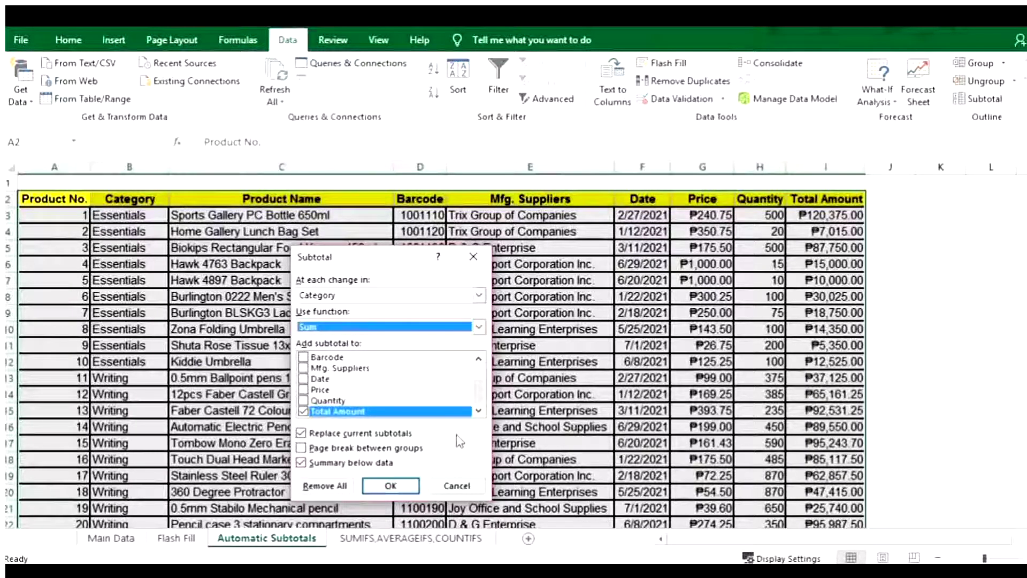
pyautogui.click(390, 485)
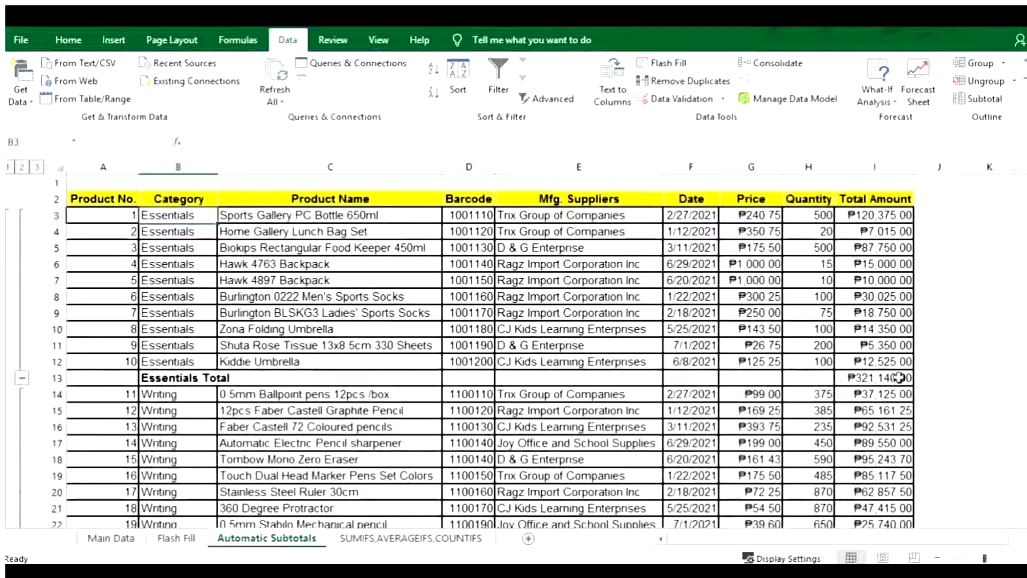
# Step: Select J13 and scroll down past the category subtotal rows
pyautogui.click(934, 376)
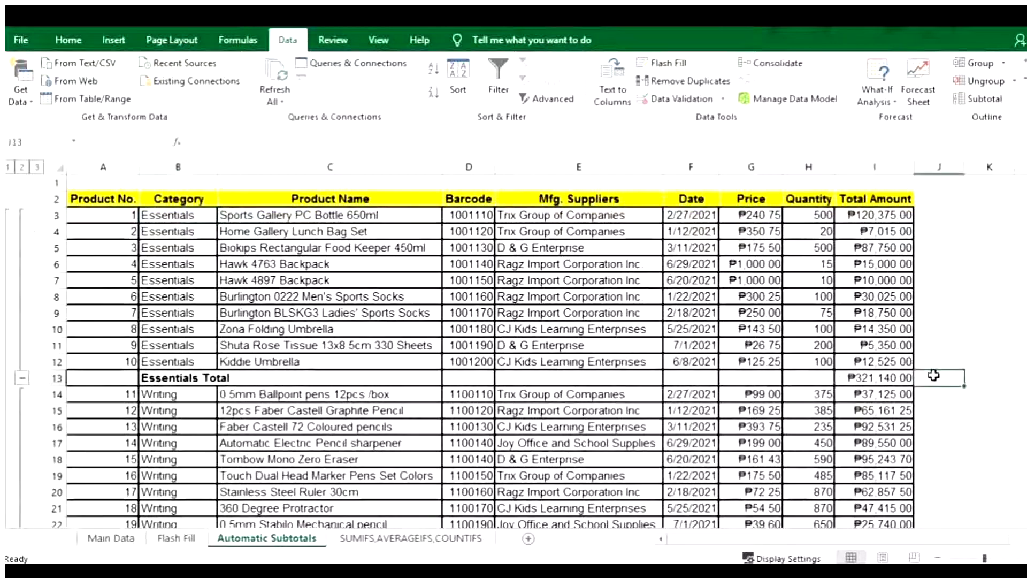
pyautogui.scroll(-3, 490, 352)
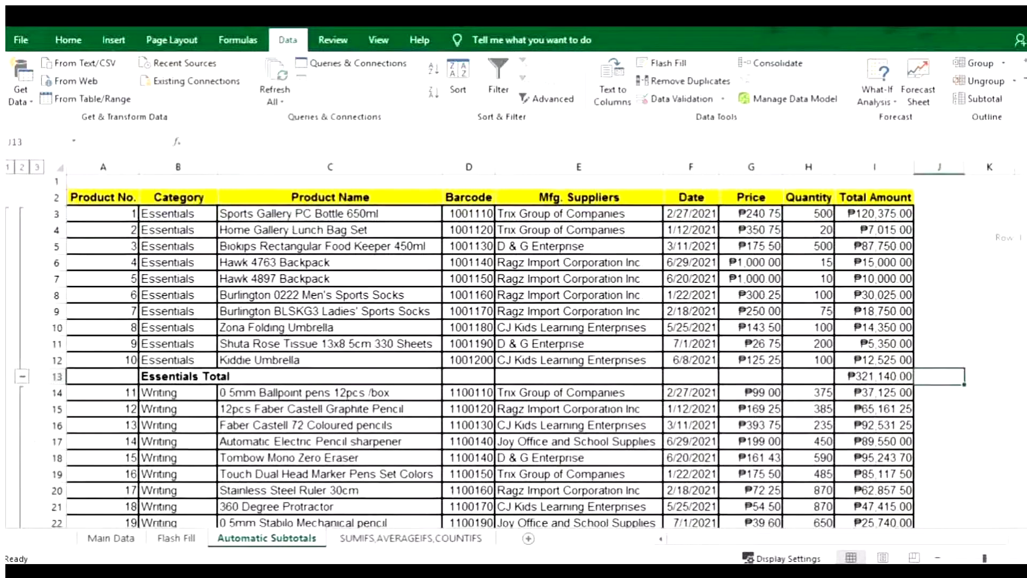
pyautogui.scroll(-9, 491, 352)
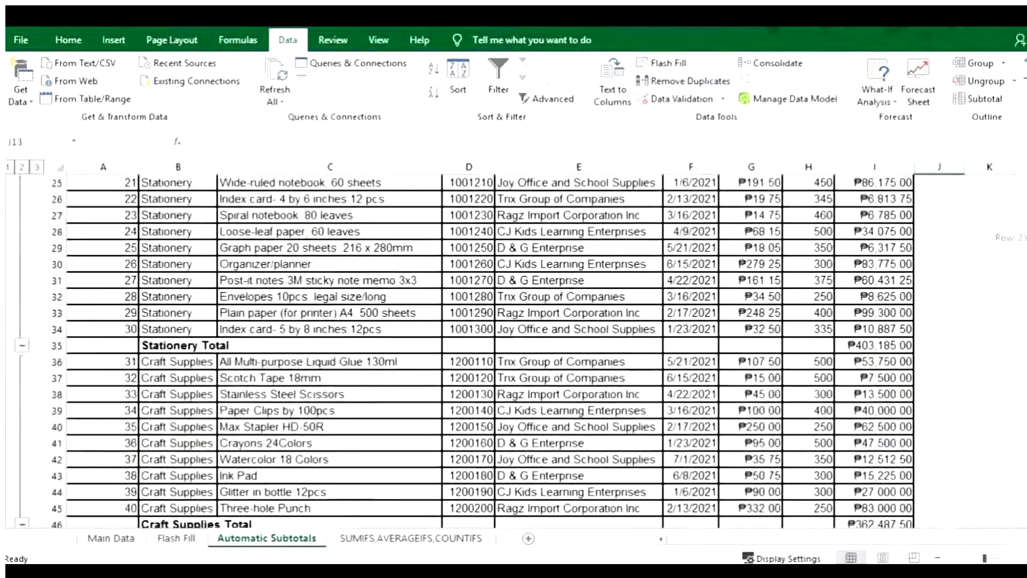
pyautogui.scroll(-2, 490, 352)
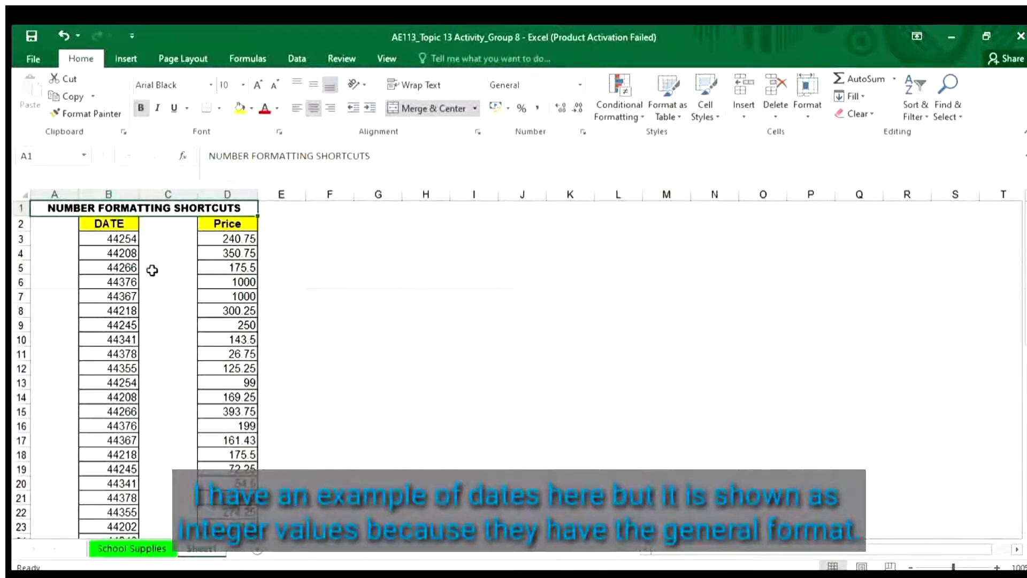
# Step: Format the DATE serials in B3:B52 as m/d/yyyy dates, such as 2/27/2021
pyautogui.click(119, 236)
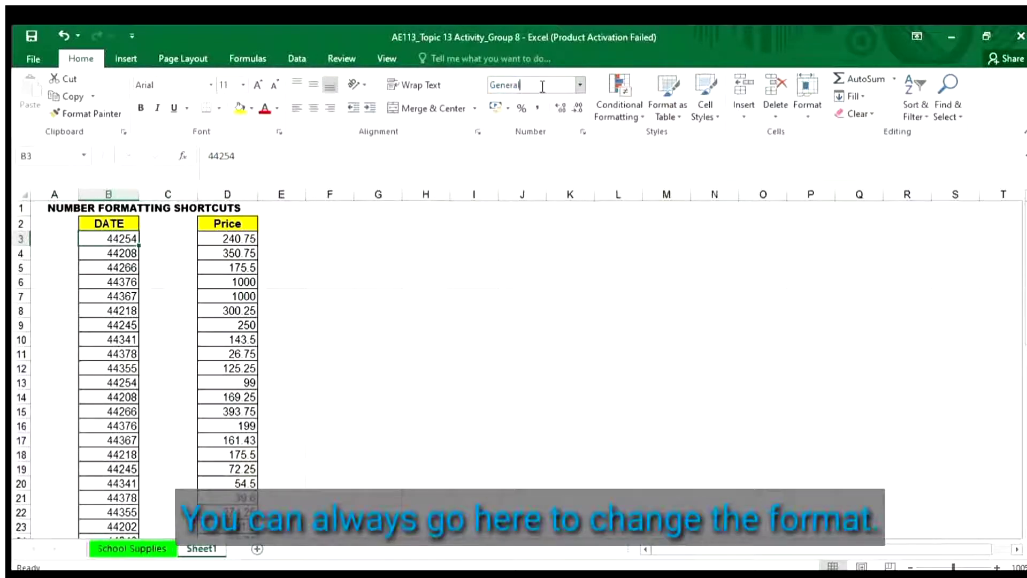
pyautogui.click(542, 86)
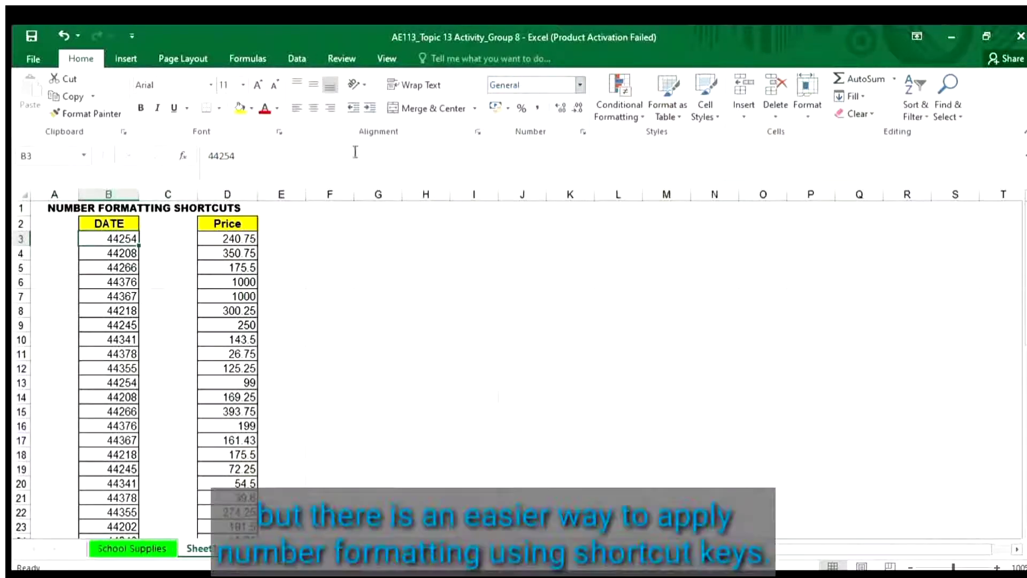
pyautogui.click(128, 234)
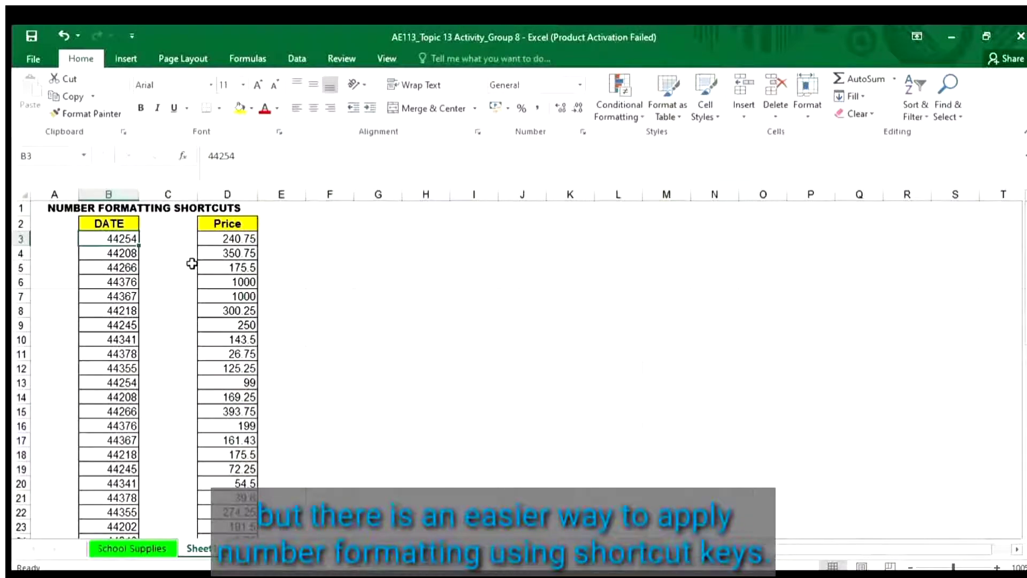
pyautogui.hotkey('ctrl', 'shift', 'Down')
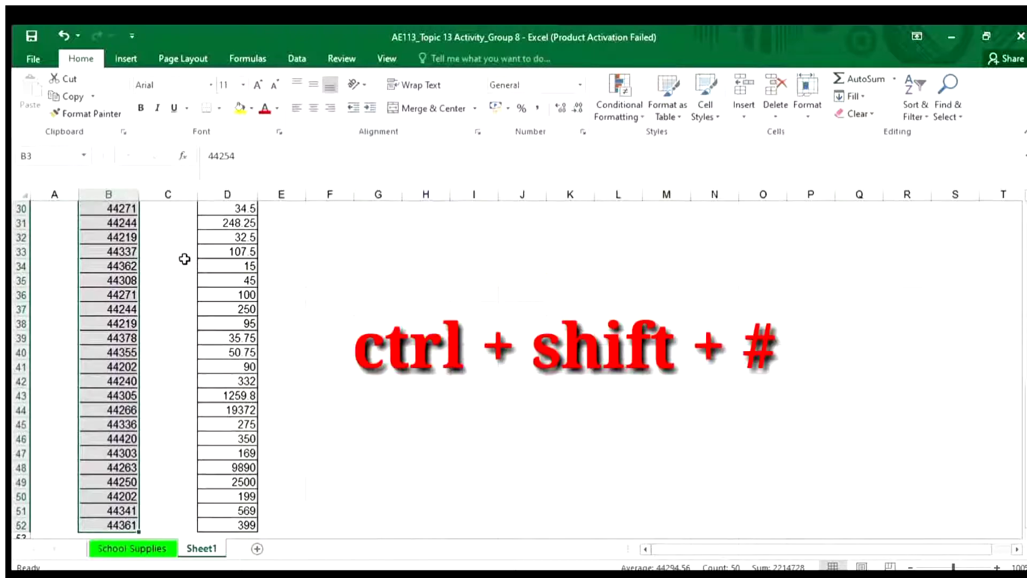
pyautogui.hotkey('ctrl', 'shift', '3')
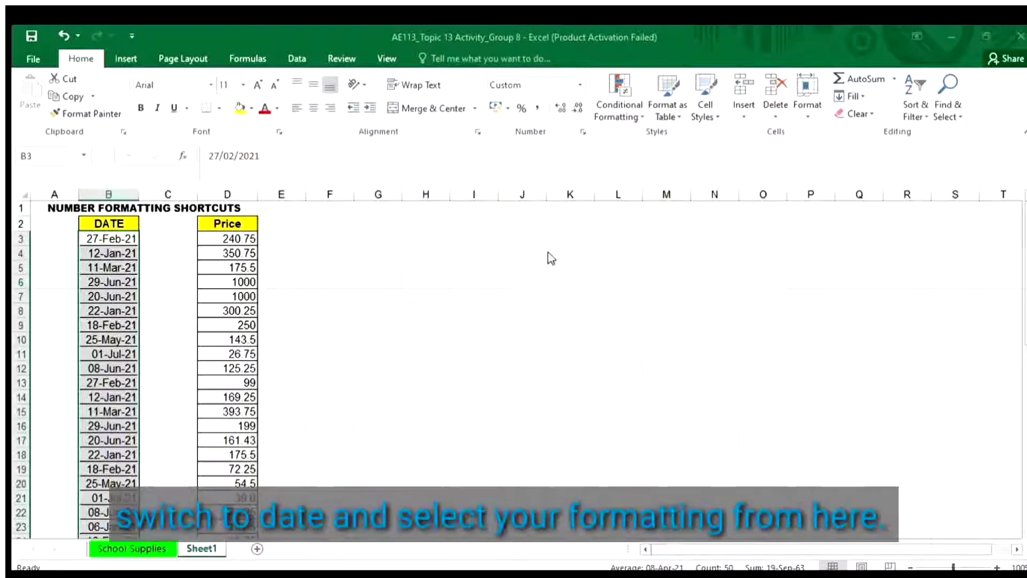
pyautogui.hotkey('ctrl', 'z')
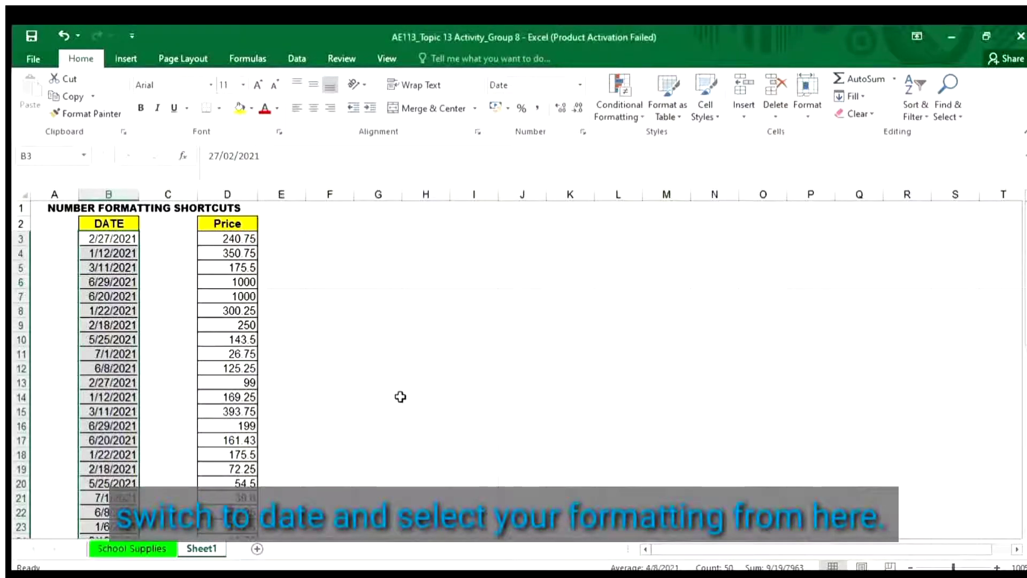
# Step: Apply peso currency format to the prices in D3:D52, then show the Formulas ribbon
pyautogui.click(235, 239)
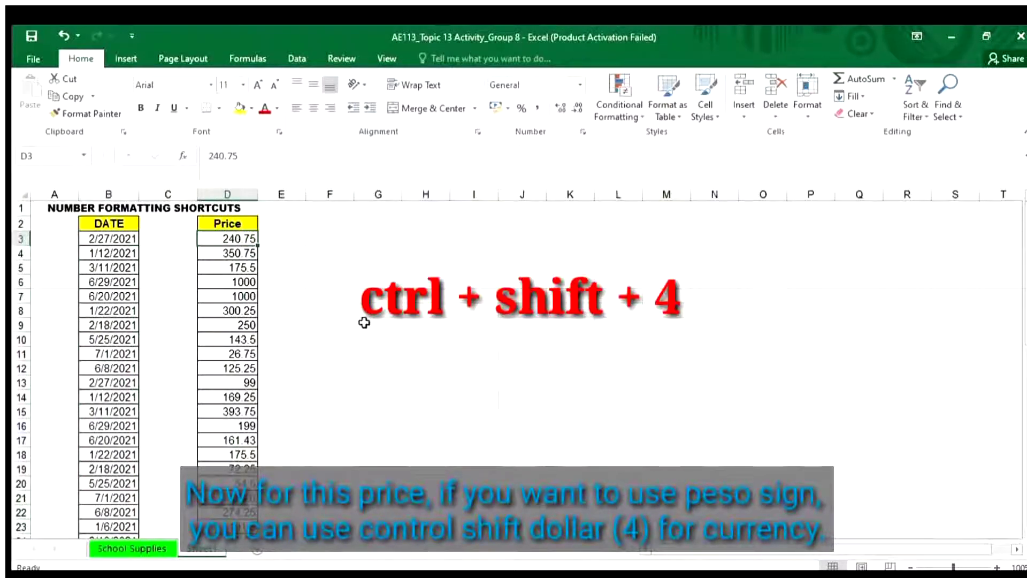
pyautogui.hotkey('ctrl', 'shift', 'Down')
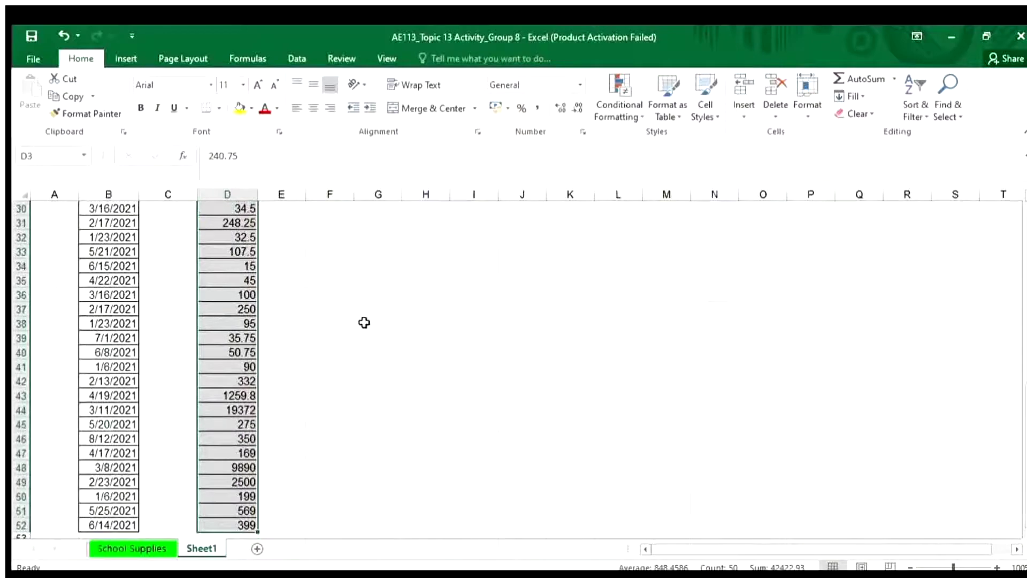
pyautogui.hotkey('ctrl', 'shift', '4')
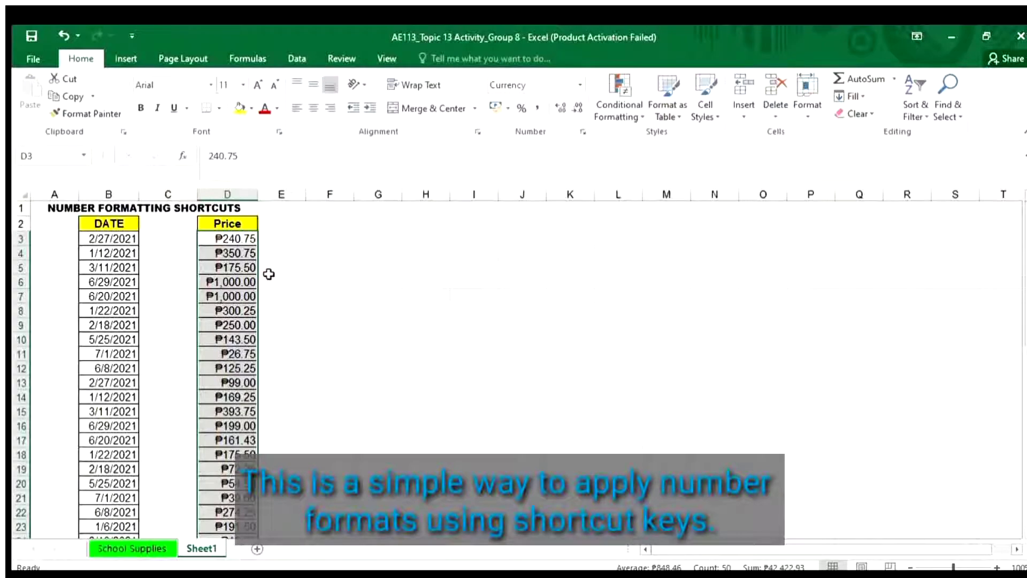
pyautogui.click(278, 239)
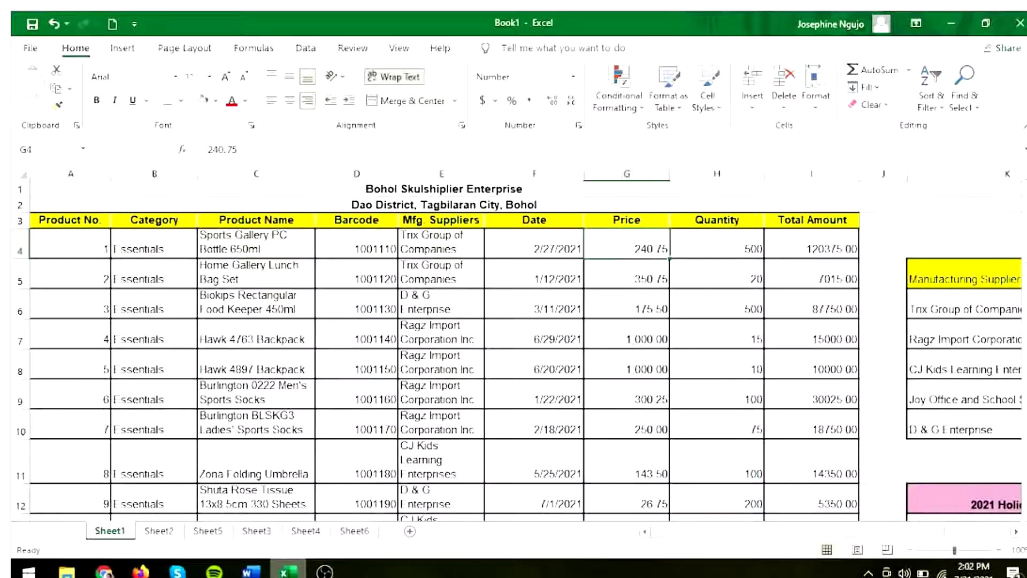
pyautogui.click(259, 49)
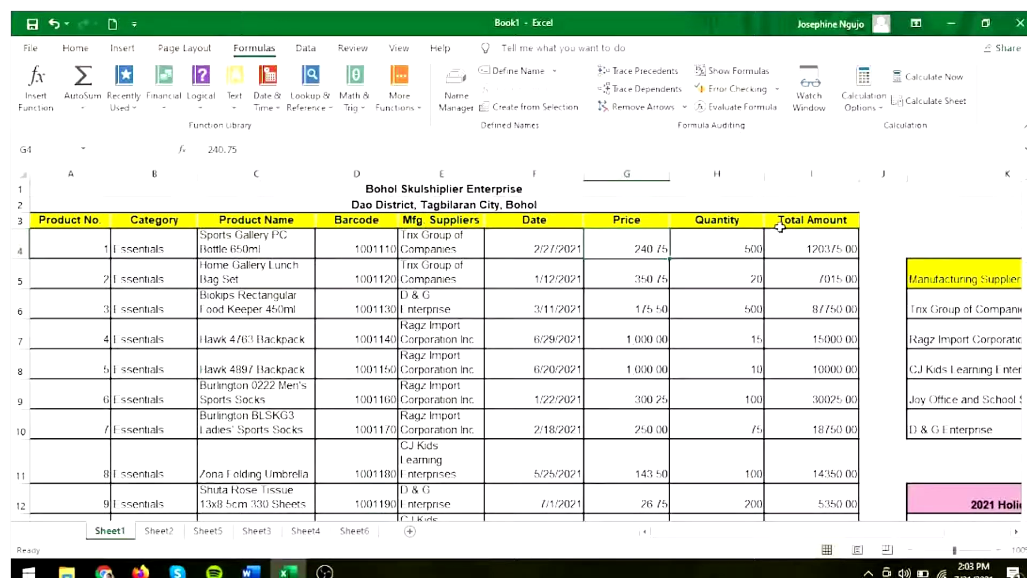
# Step: For Total Amount cell I4, toggle Show Formulas on and off, then trace its precedents G4 and H4
pyautogui.click(804, 249)
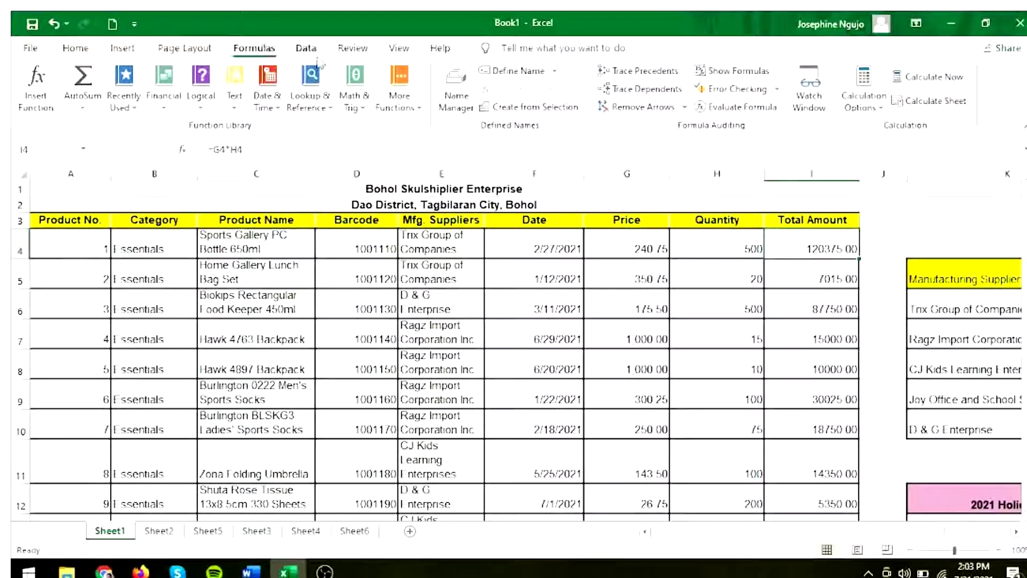
pyautogui.click(703, 72)
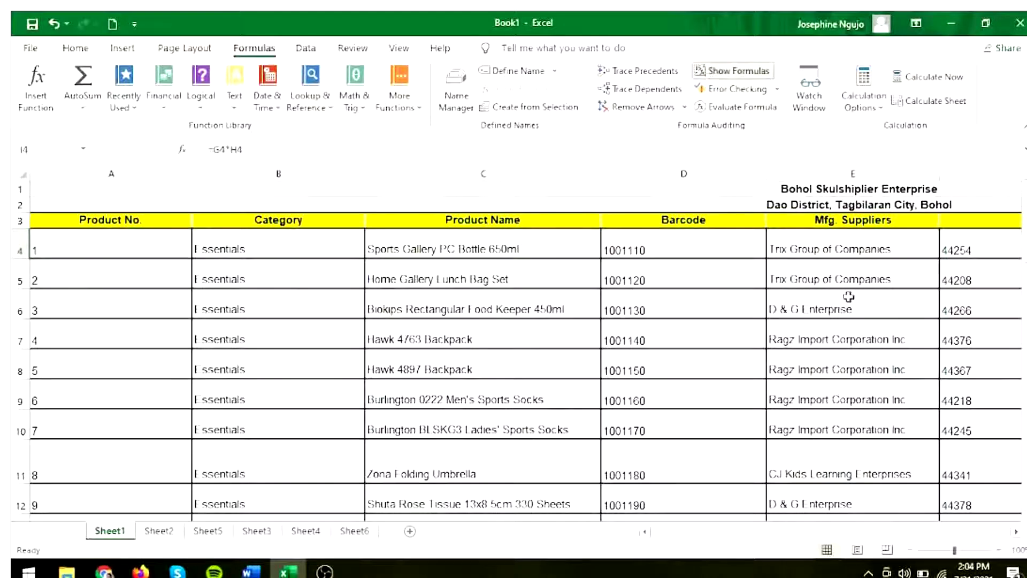
pyautogui.moveTo(770, 534); pyautogui.dragTo(899, 524)
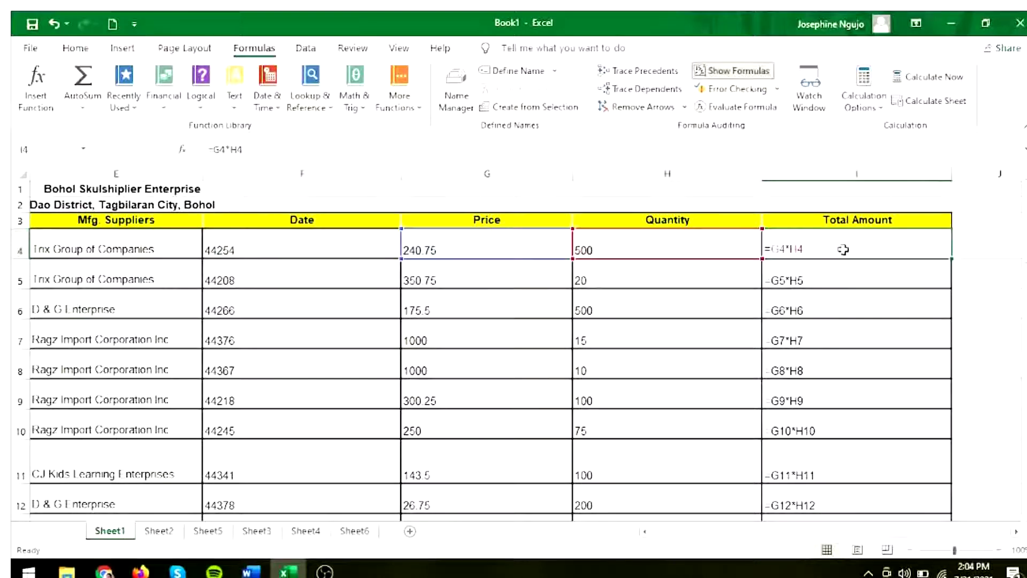
pyautogui.click(738, 72)
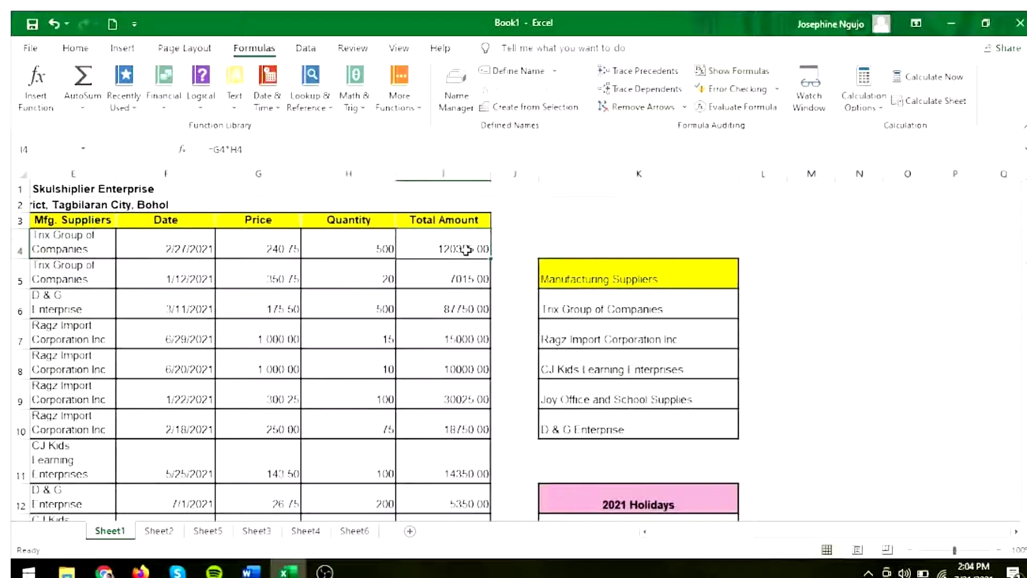
pyautogui.click(644, 72)
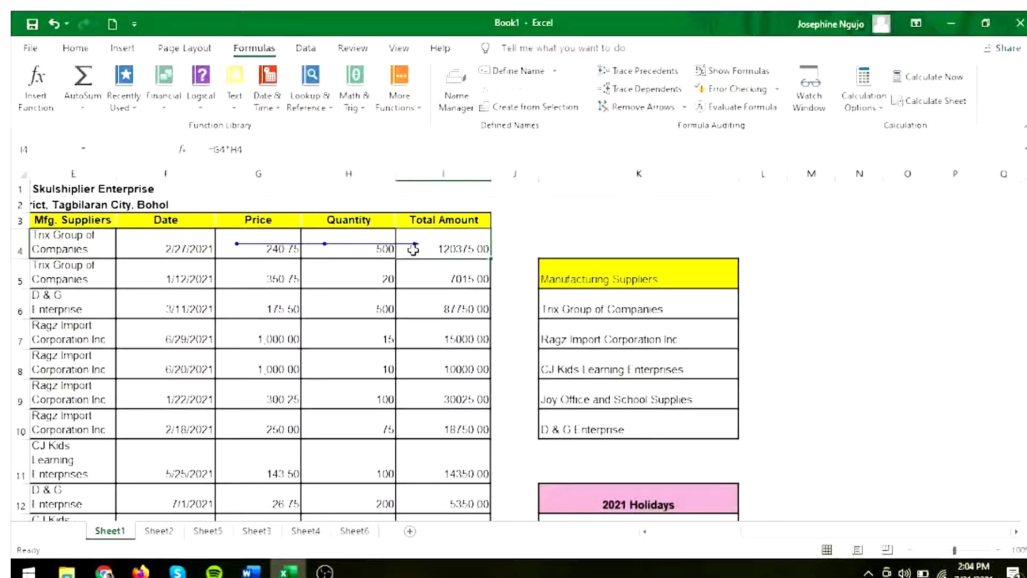
# Step: Remove the I4 precedent arrows, trace the dependents of Price G4, then remove those arrows
pyautogui.moveTo(413, 250); pyautogui.dragTo(520, 186)
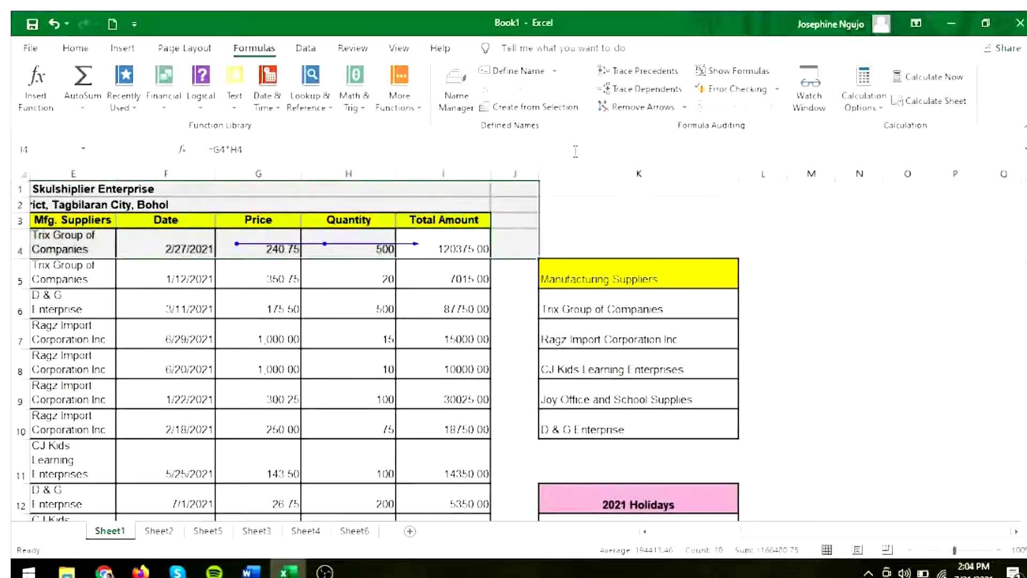
pyautogui.click(649, 107)
pyautogui.click(441, 302)
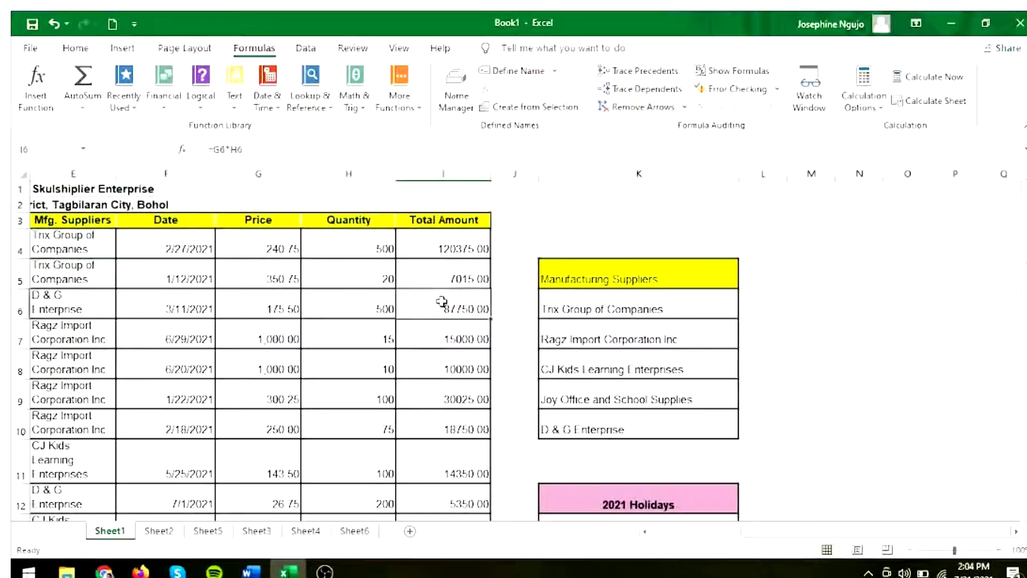
pyautogui.click(454, 247)
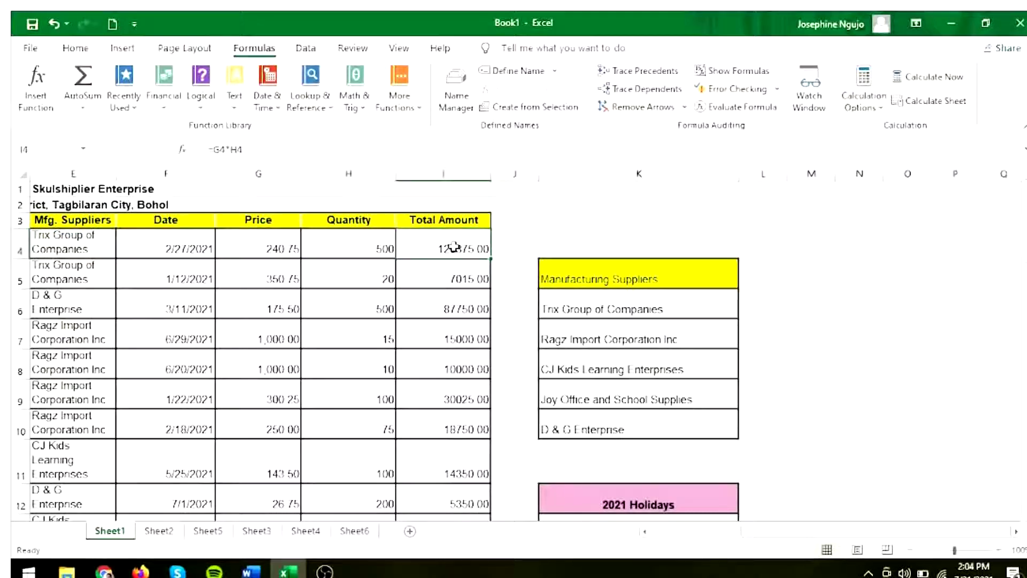
pyautogui.click(253, 247)
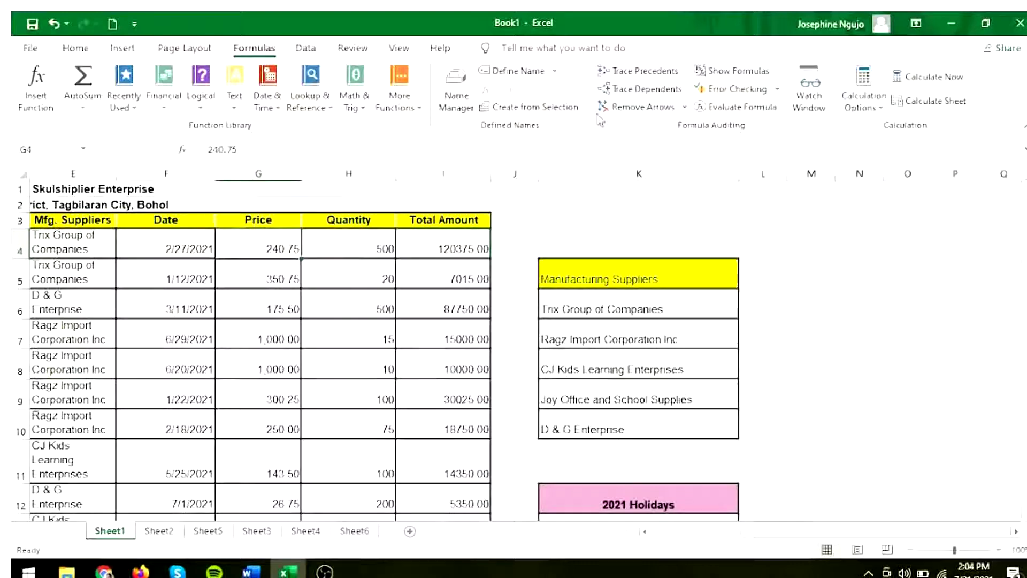
pyautogui.click(633, 94)
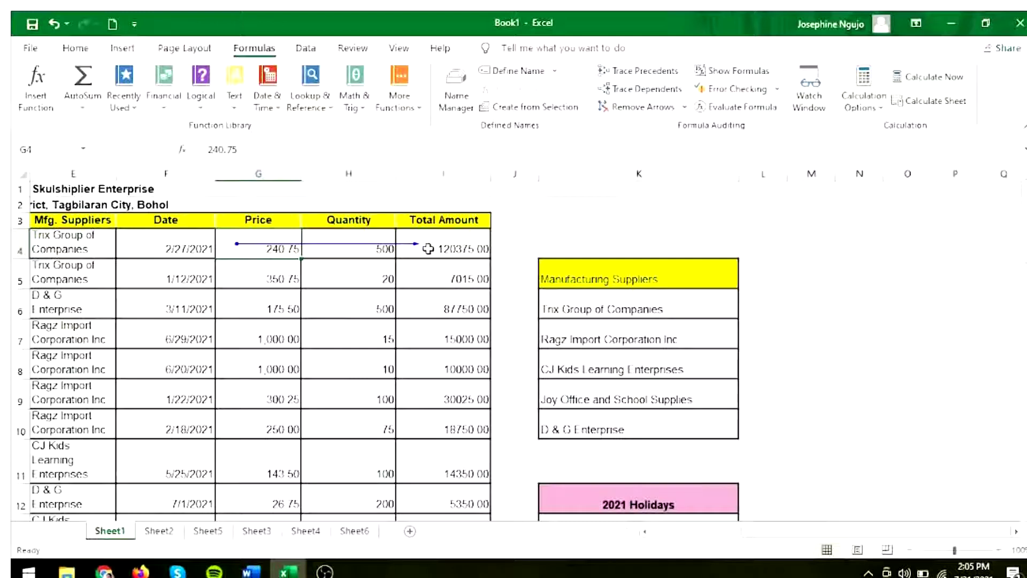
pyautogui.click(609, 110)
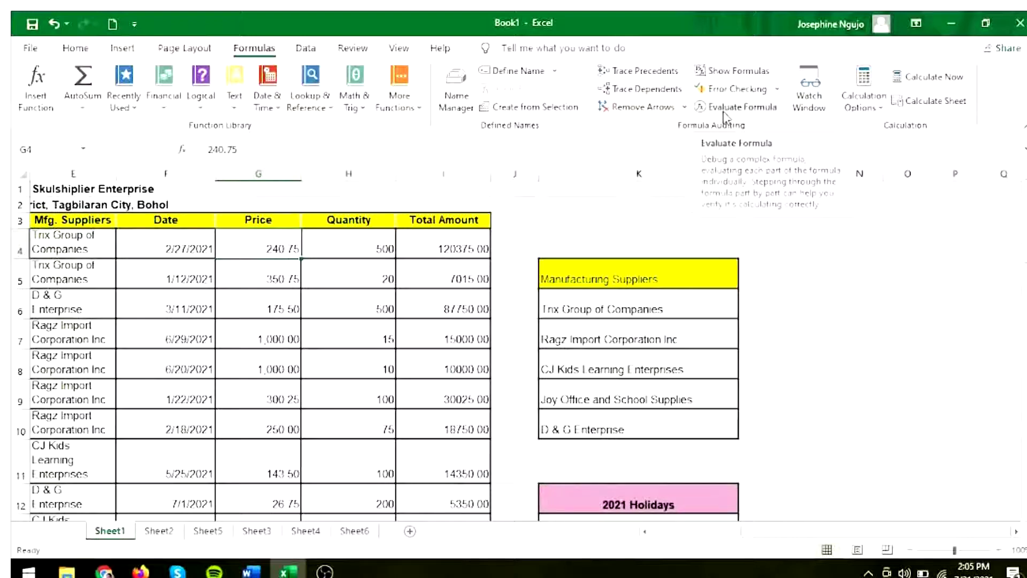
# Step: Evaluate the Sheet2 B2 formula step by step: 16, then 25, then 2, reaching 23
pyautogui.click(160, 536)
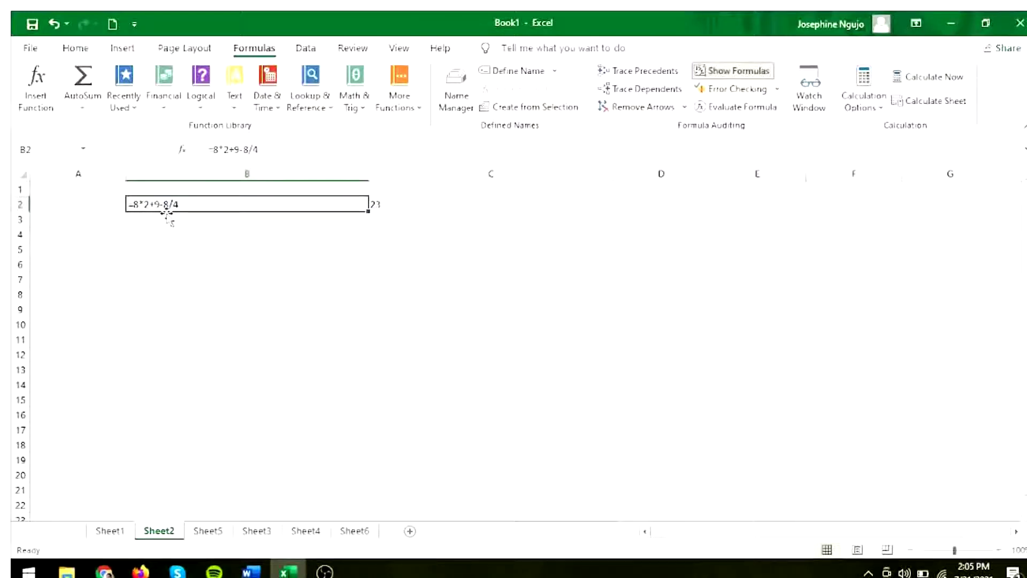
pyautogui.click(708, 107)
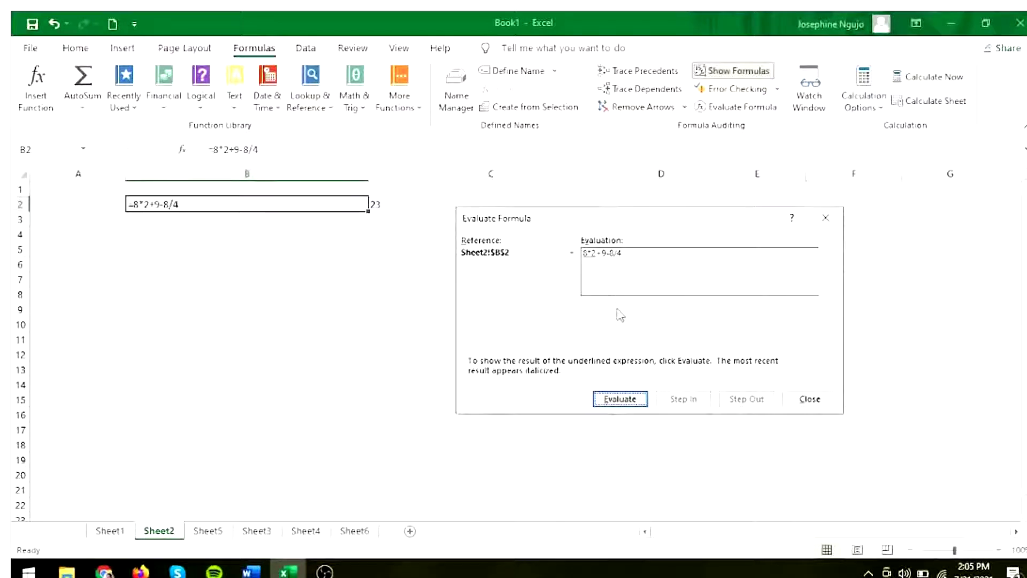
pyautogui.click(627, 398)
pyautogui.click(634, 399)
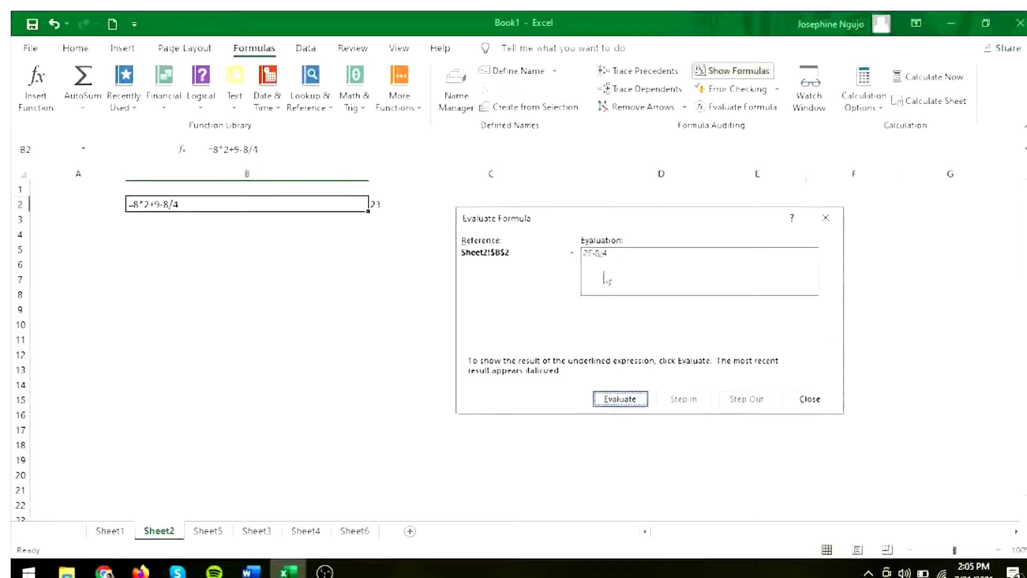
pyautogui.click(622, 397)
pyautogui.click(623, 397)
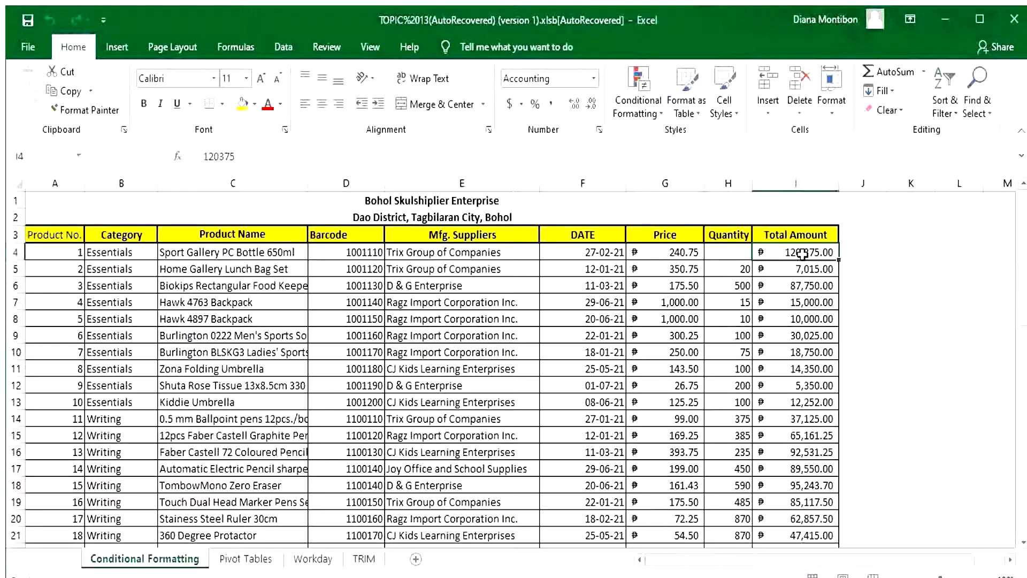
# Step: Apply a Top 15% rule from I4 down using Yellow Fill with Dark Yellow Text
pyautogui.moveTo(802, 253); pyautogui.dragTo(799, 517)
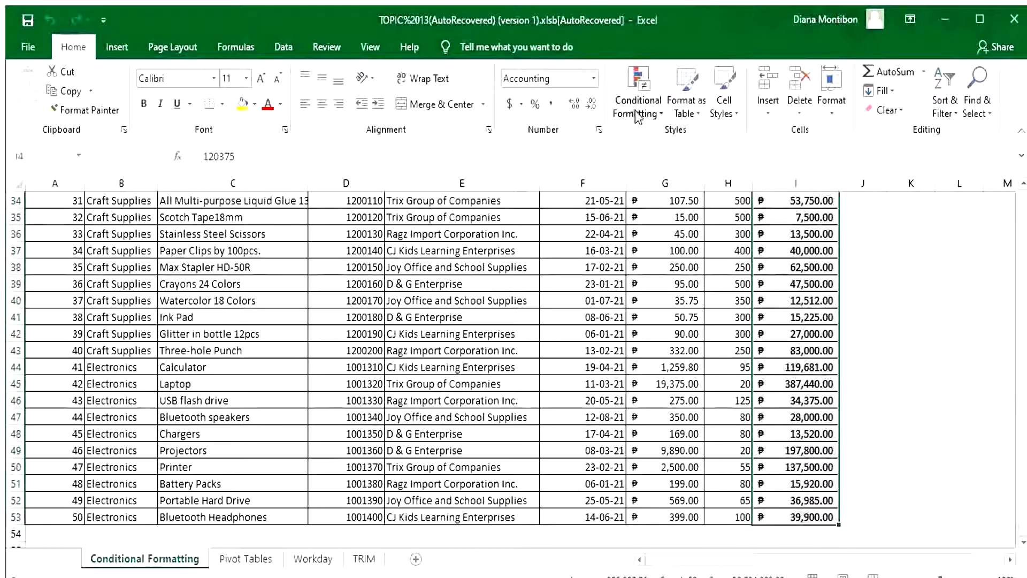
pyautogui.click(661, 118)
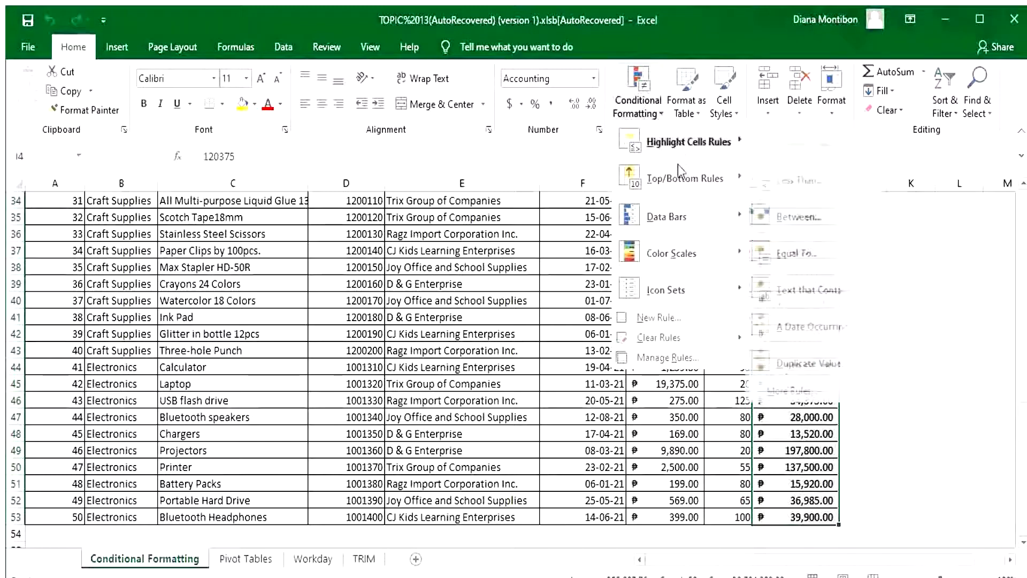
pyautogui.moveTo(678, 179)
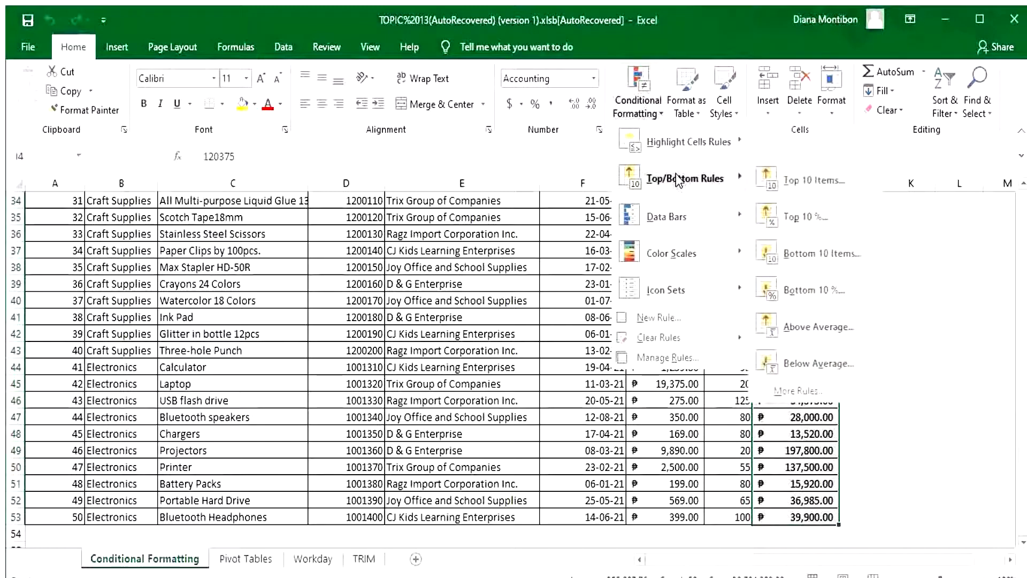
pyautogui.click(803, 233)
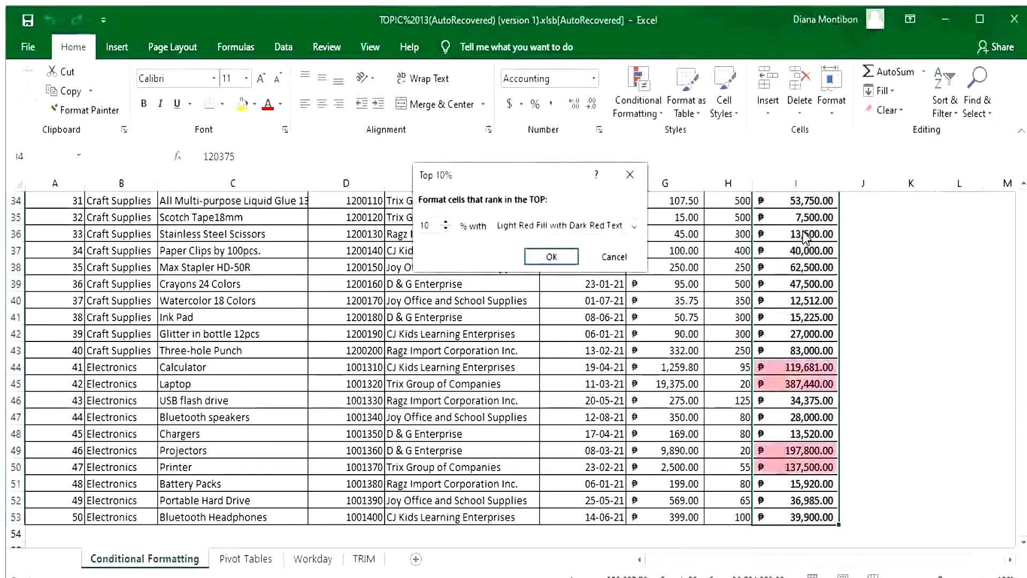
pyautogui.click(432, 226)
pyautogui.press('BackSpace')
pyautogui.write('5')
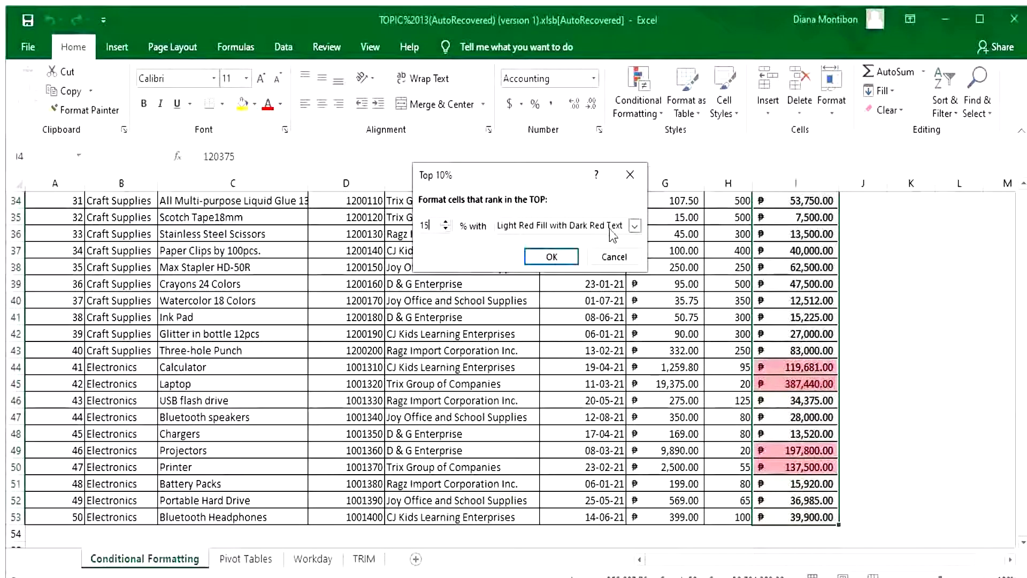
pyautogui.click(634, 227)
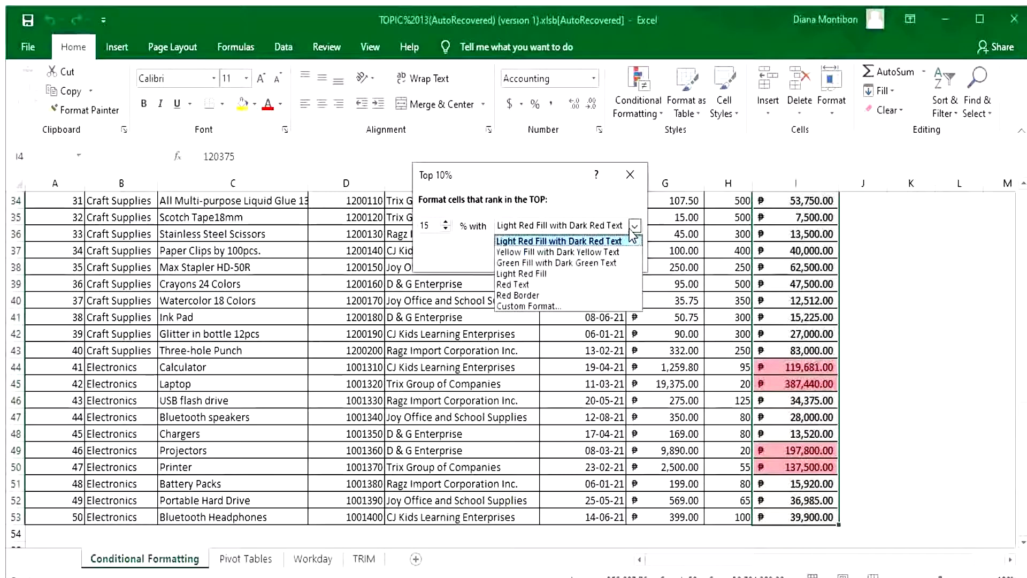
pyautogui.click(584, 252)
pyautogui.click(551, 258)
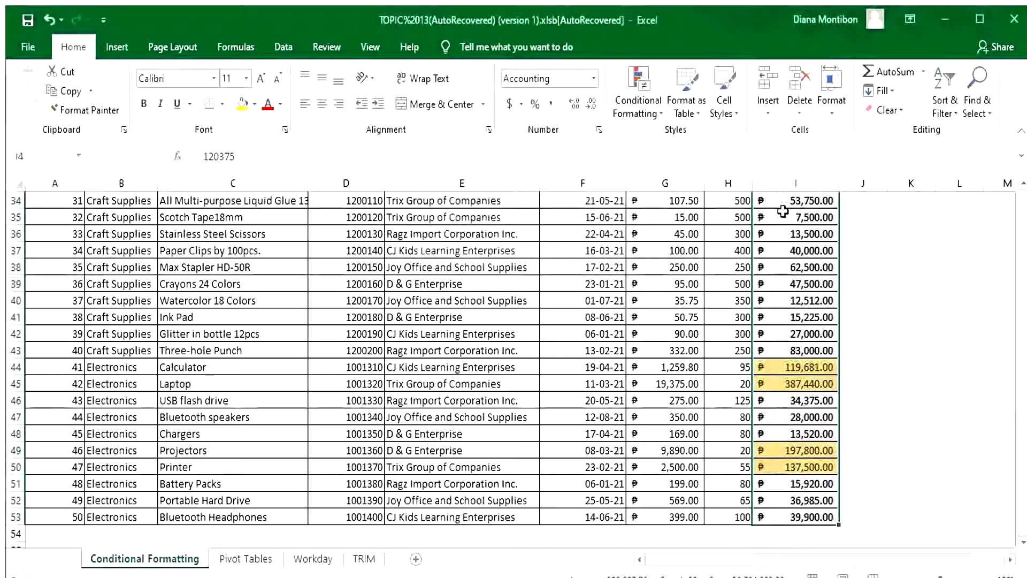
pyautogui.click(651, 116)
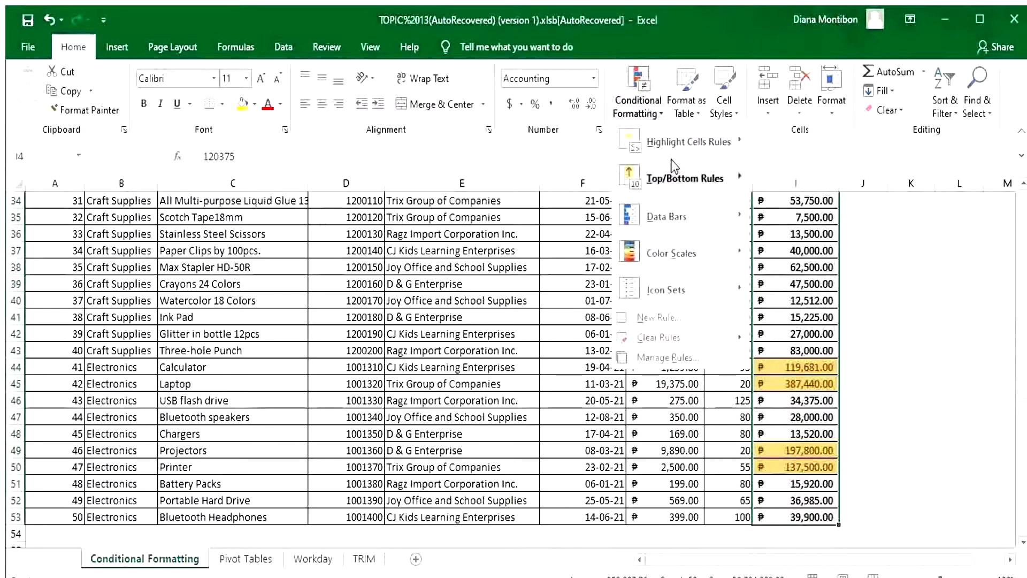
# Step: Apply a Bottom 15% rule to Total Amount with Light Red Fill and Dark Red Text
pyautogui.moveTo(672, 180)
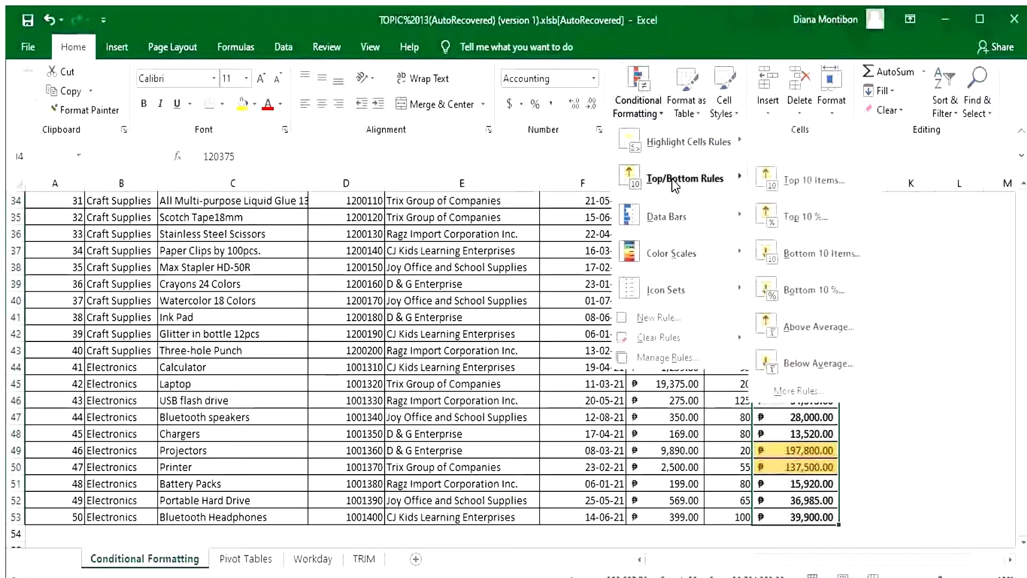
pyautogui.click(793, 297)
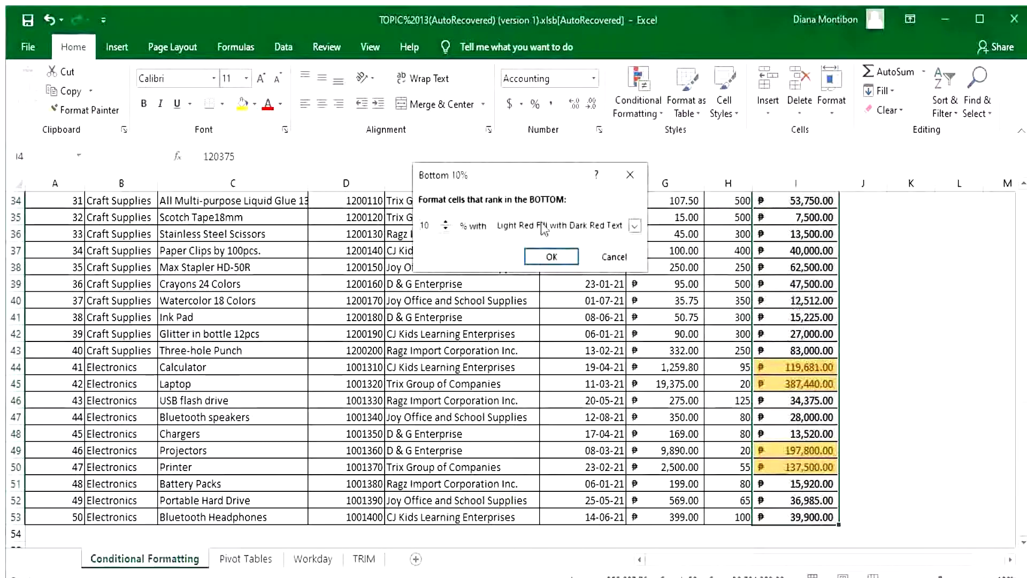
pyautogui.click(434, 228)
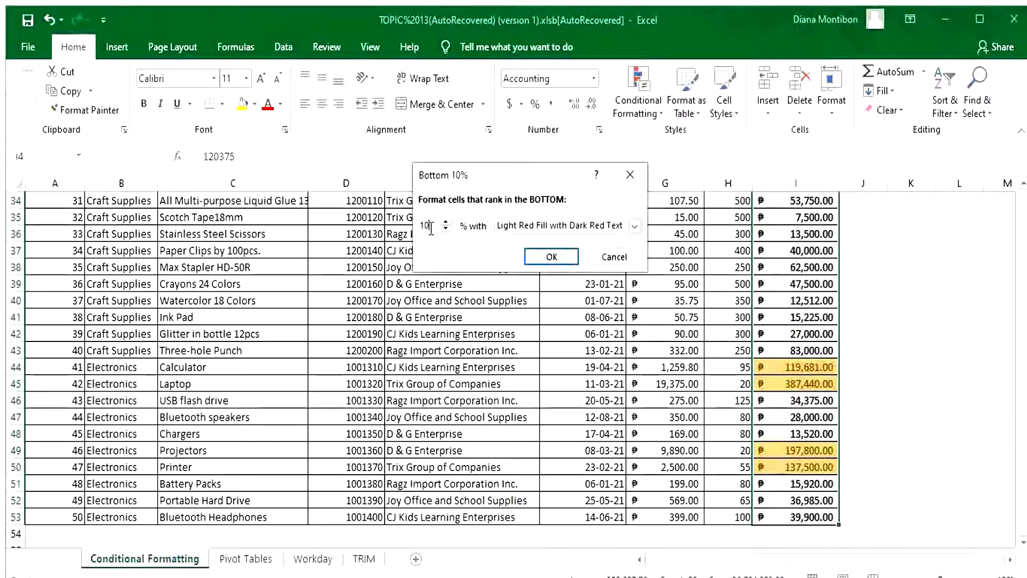
pyautogui.press('BackSpace')
pyautogui.write('5')
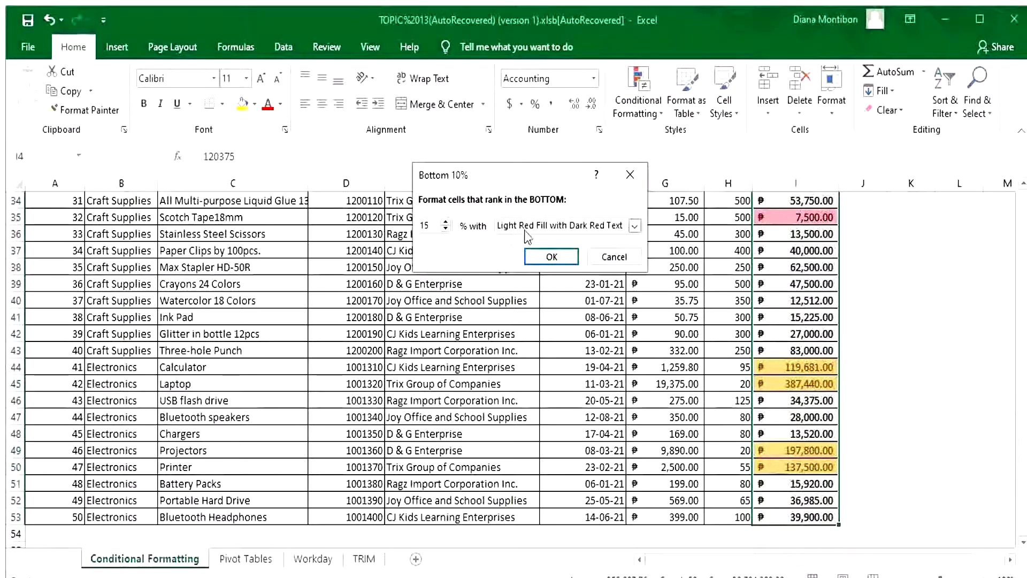
pyautogui.click(554, 259)
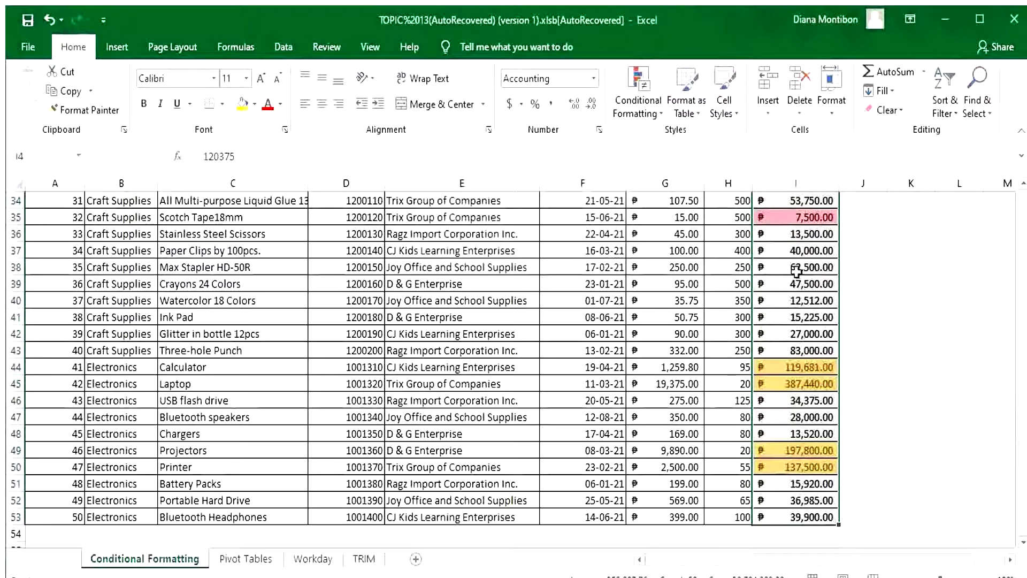
pyautogui.moveTo(1023, 438); pyautogui.dragTo(1023, 235)
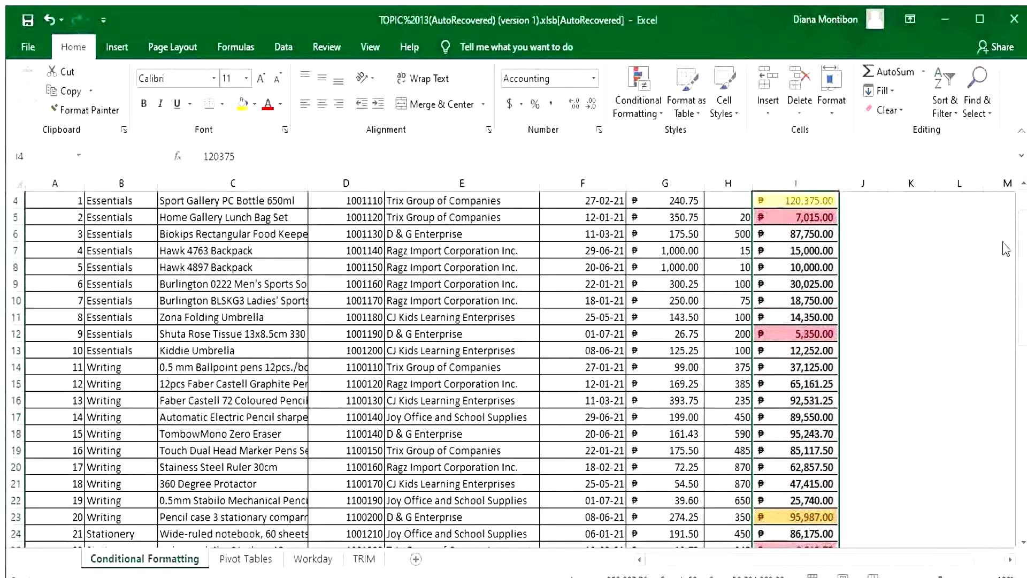
# Step: Add the 3 Flags icon set from Indicators to the Total Amount values in column I
pyautogui.click(658, 114)
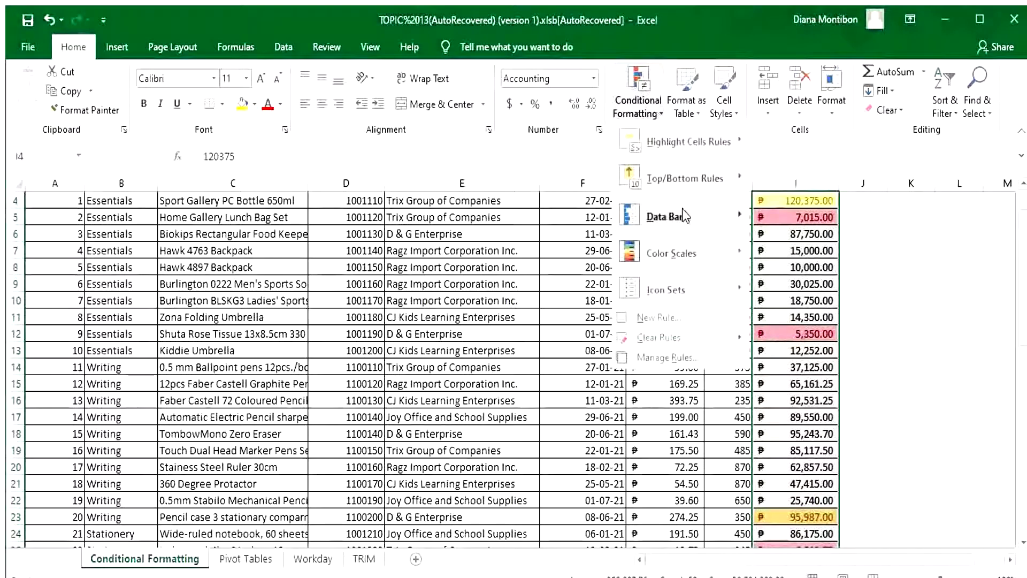
pyautogui.moveTo(689, 248)
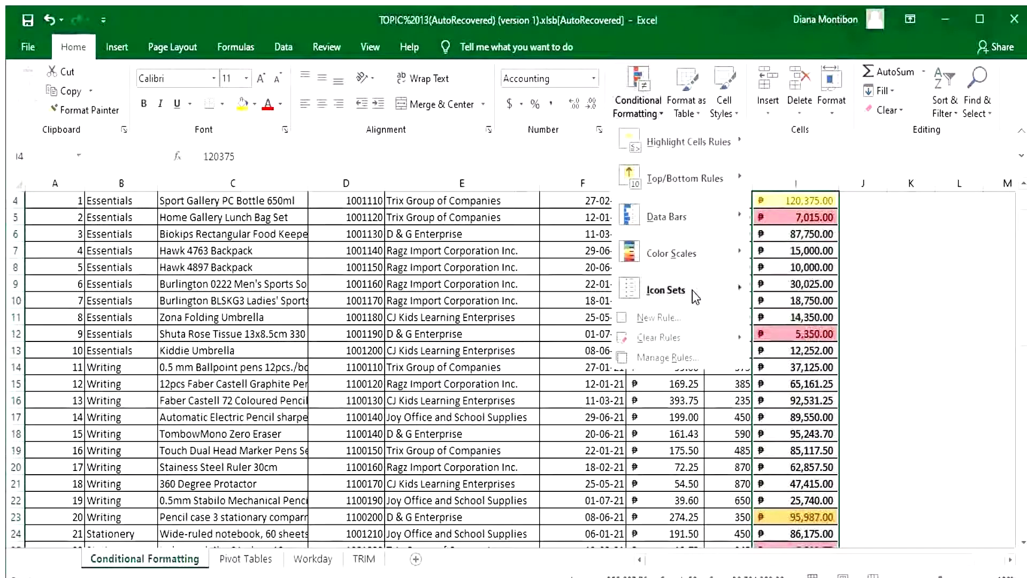
pyautogui.moveTo(692, 290)
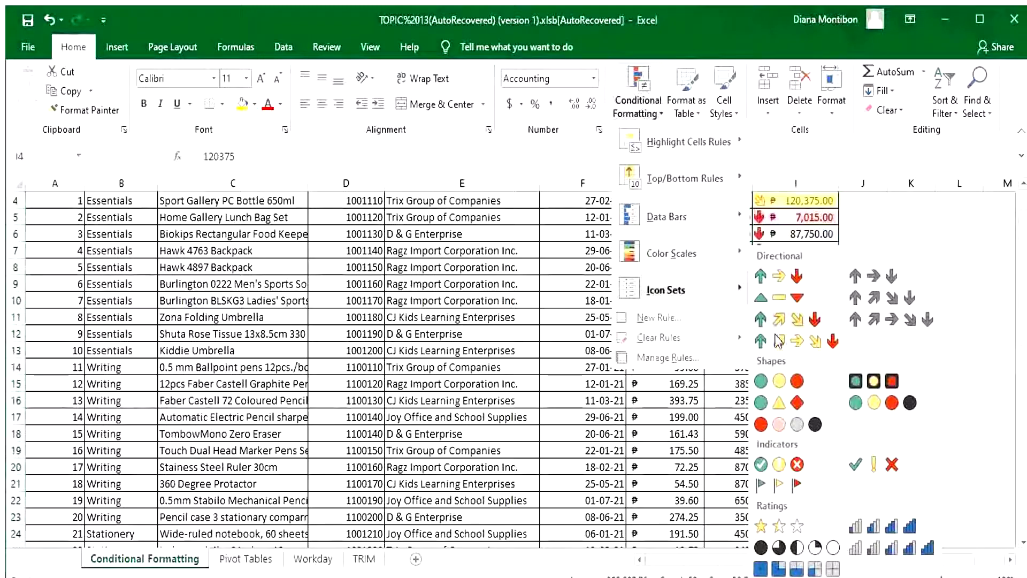
pyautogui.click(779, 484)
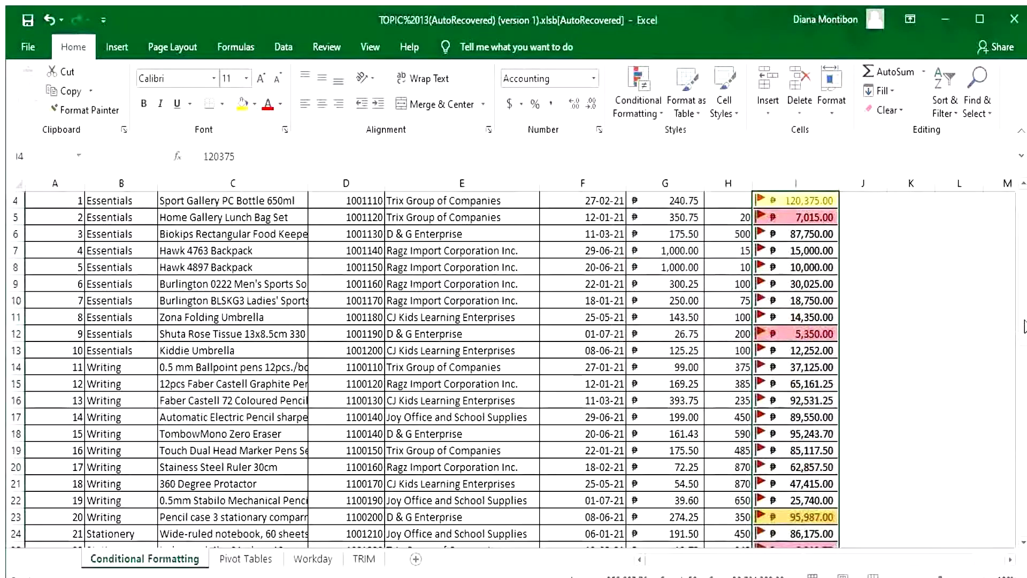
pyautogui.scroll(1, 1023, 327)
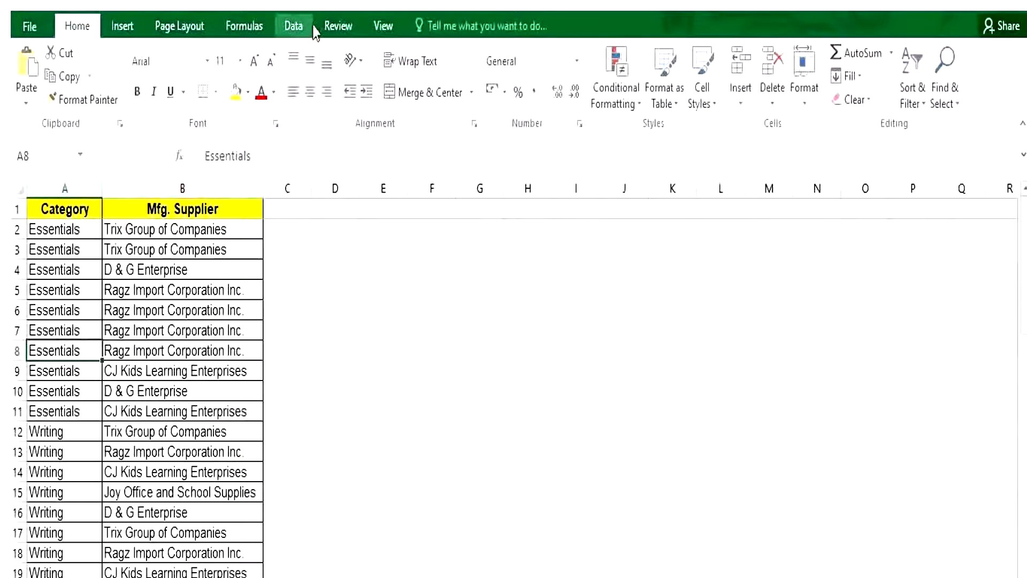
# Step: Run Remove Duplicates on both Category and Mfg. Supplier columns and dismiss the summary
pyautogui.click(294, 26)
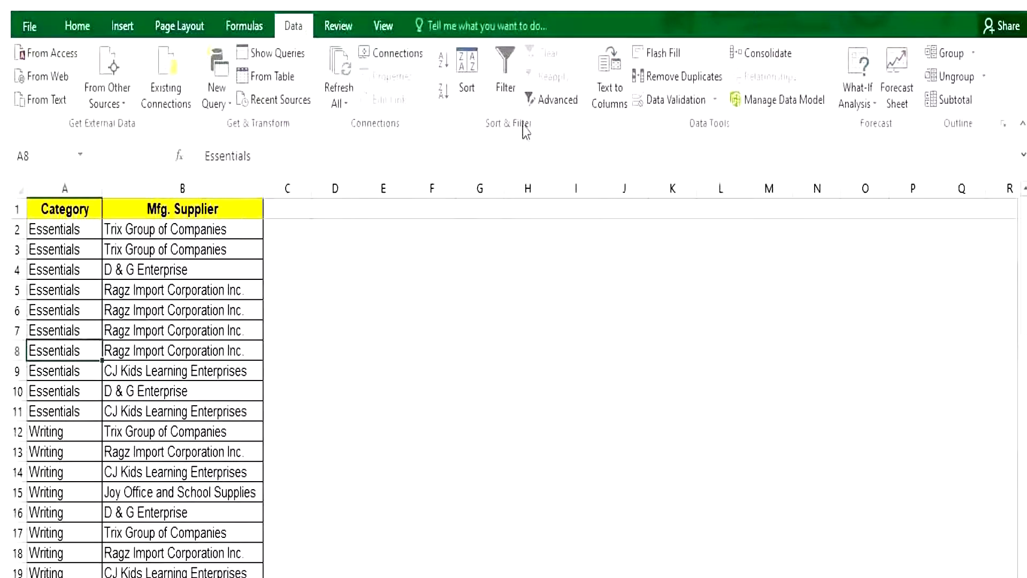
pyautogui.click(694, 83)
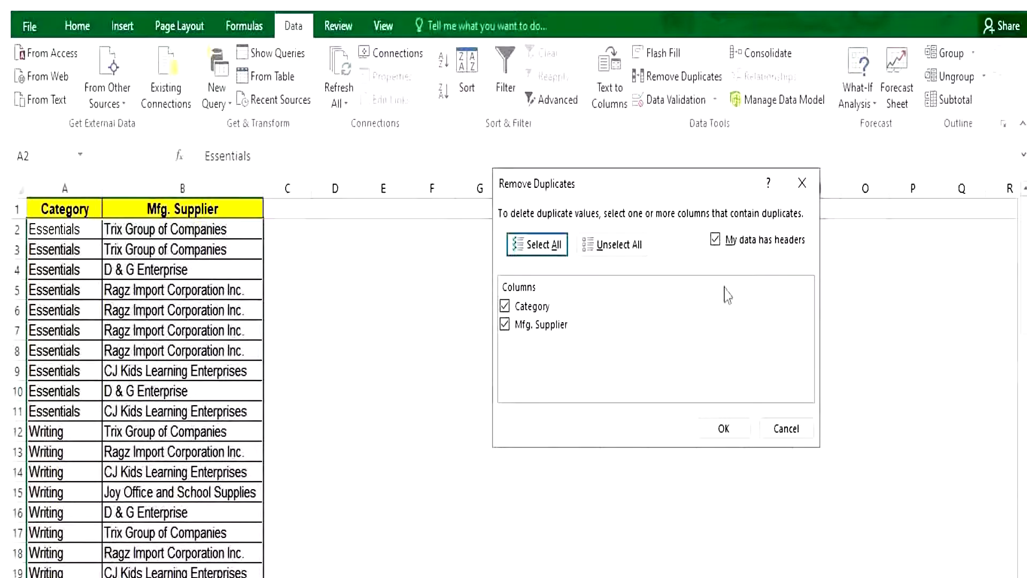
pyautogui.click(723, 430)
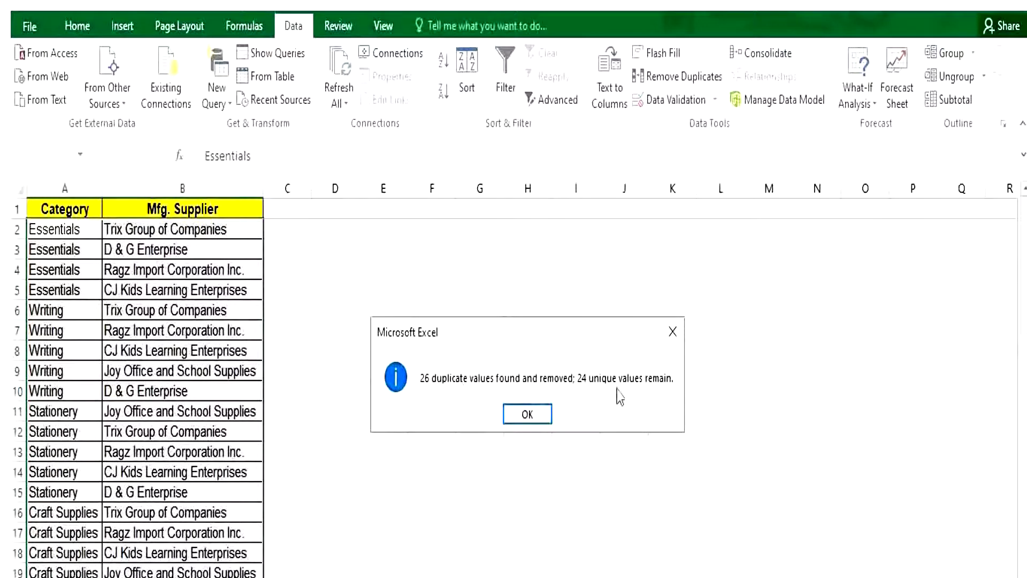
pyautogui.click(547, 416)
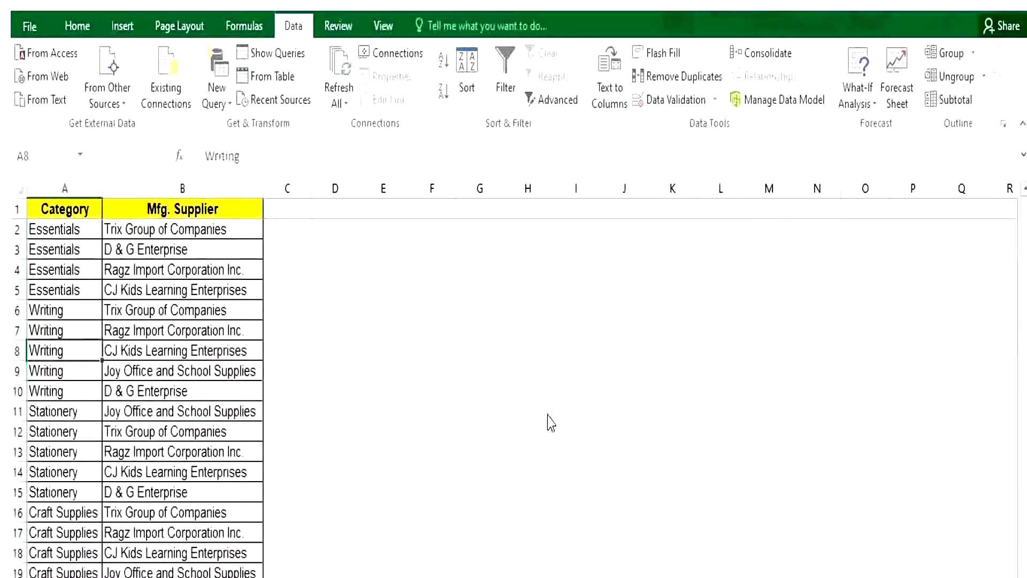
# Step: Select B4 to reveal its supplier dropdown
pyautogui.click(245, 270)
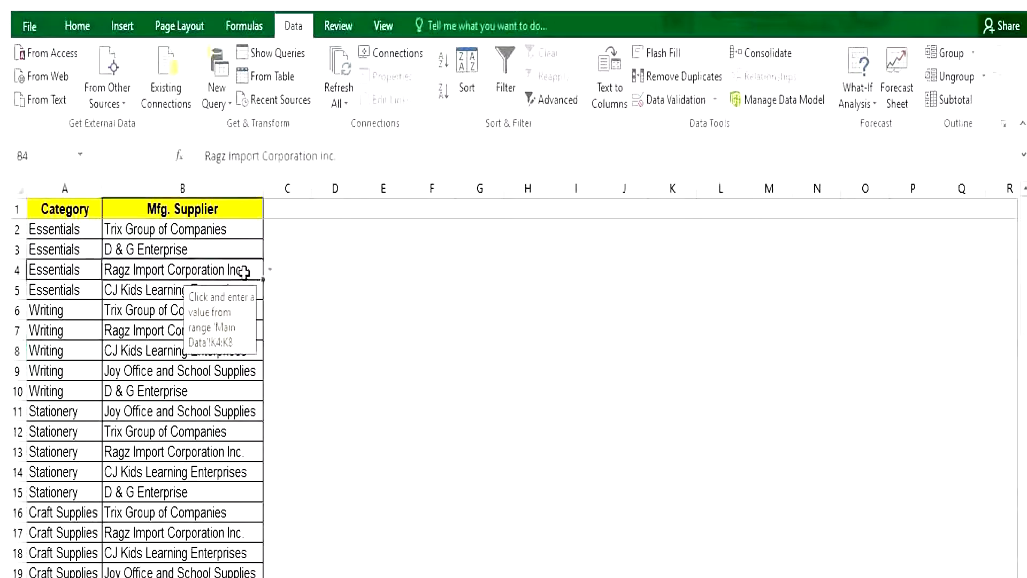
pyautogui.scroll(-5, 460, 555)
pyautogui.scroll(5, 442, 487)
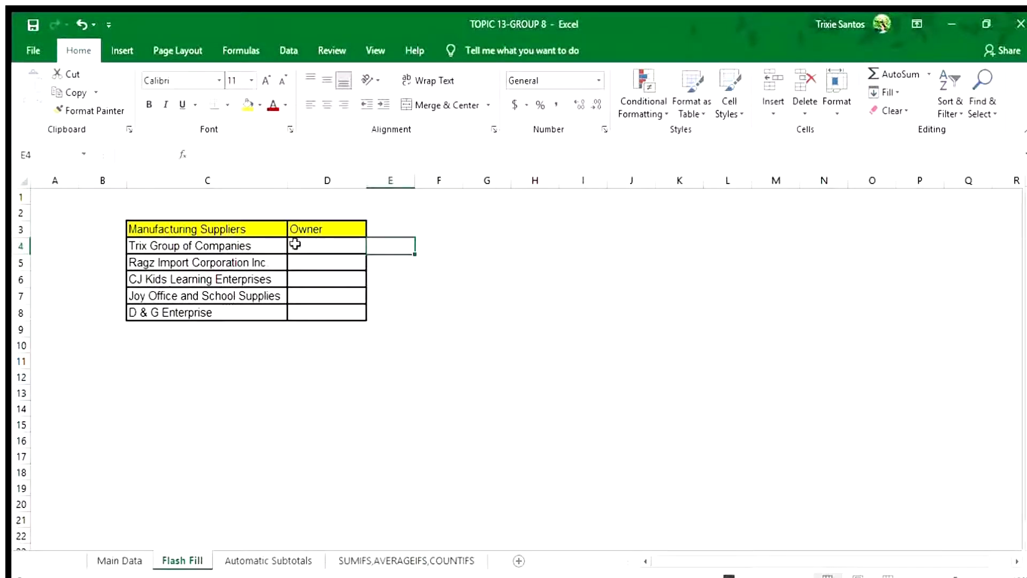
# Step: Enter 'Trix' as the Owner in D4
pyautogui.click(271, 245)
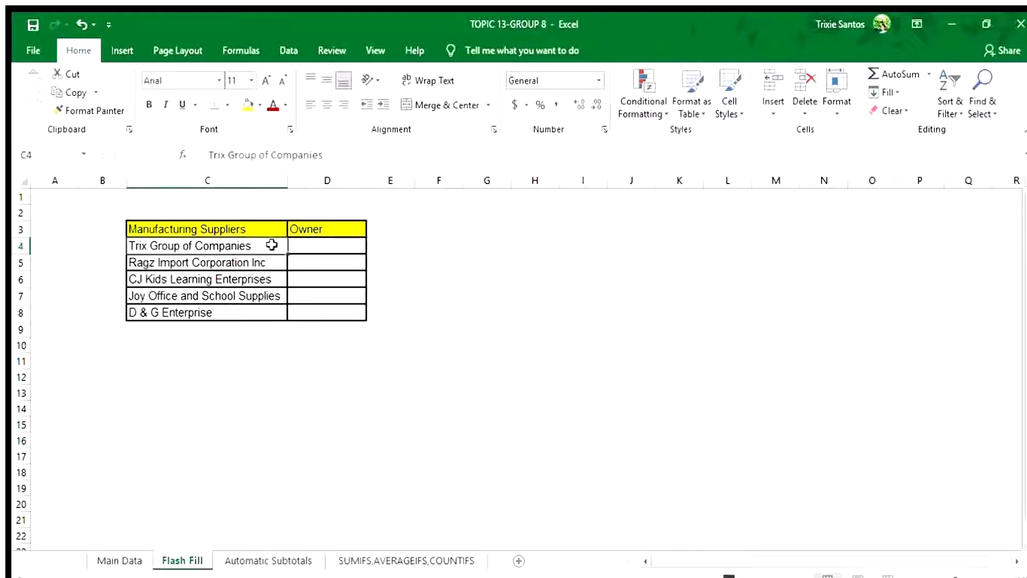
pyautogui.click(318, 246)
pyautogui.doubleClick(345, 248)
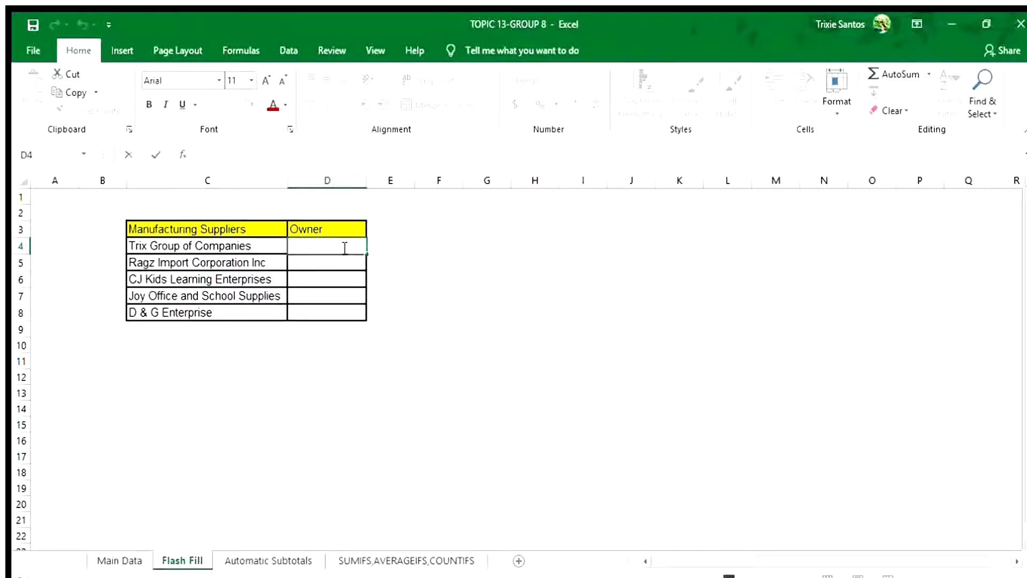
pyautogui.write('Trix')
pyautogui.click(410, 265)
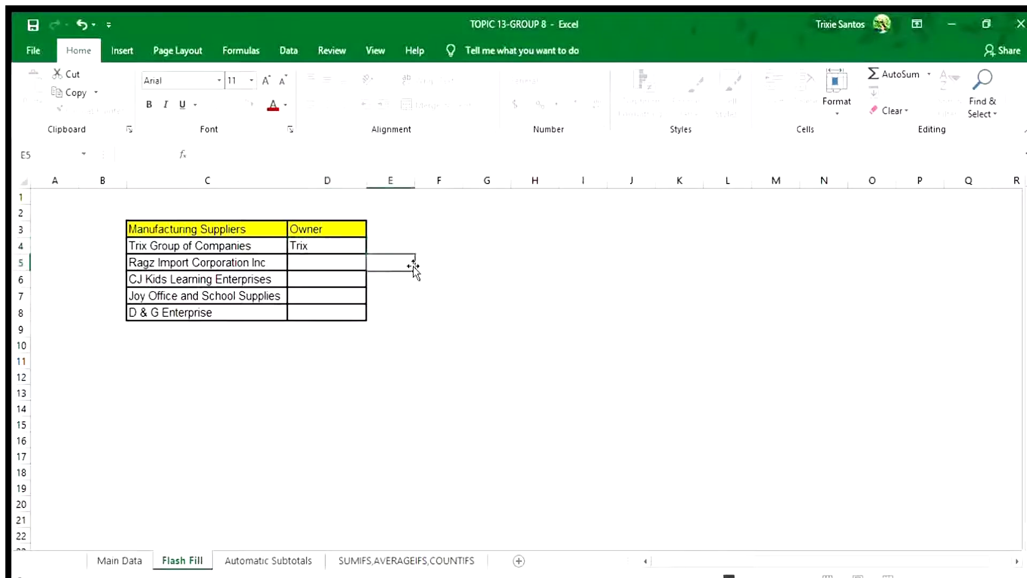
# Step: Flash Fill D4:D8 with the remaining owners Ragz, CJ, Joy and D
pyautogui.click(359, 248)
pyautogui.moveTo(359, 247); pyautogui.dragTo(359, 312)
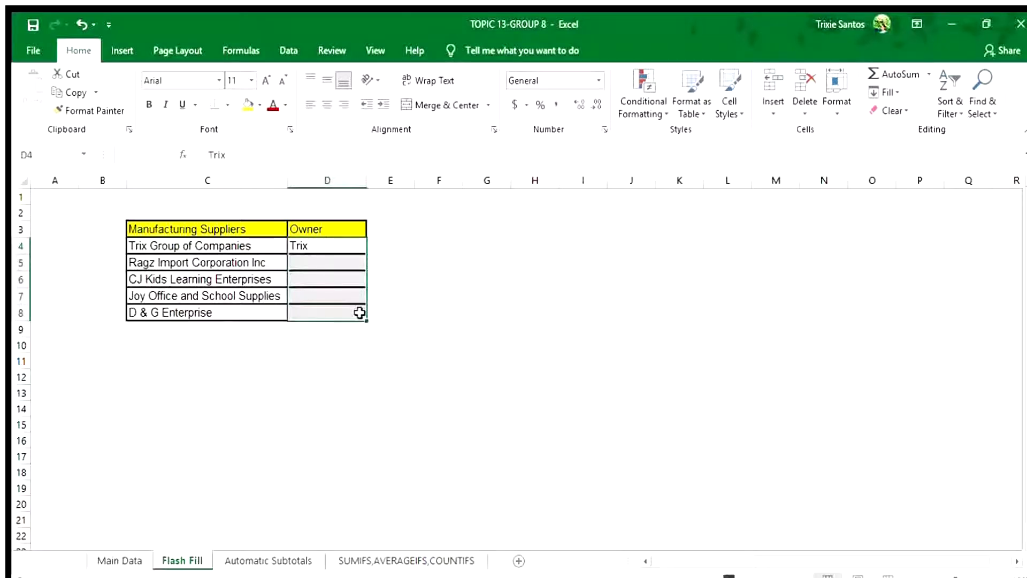
pyautogui.hotkey('ctrl', 'e')
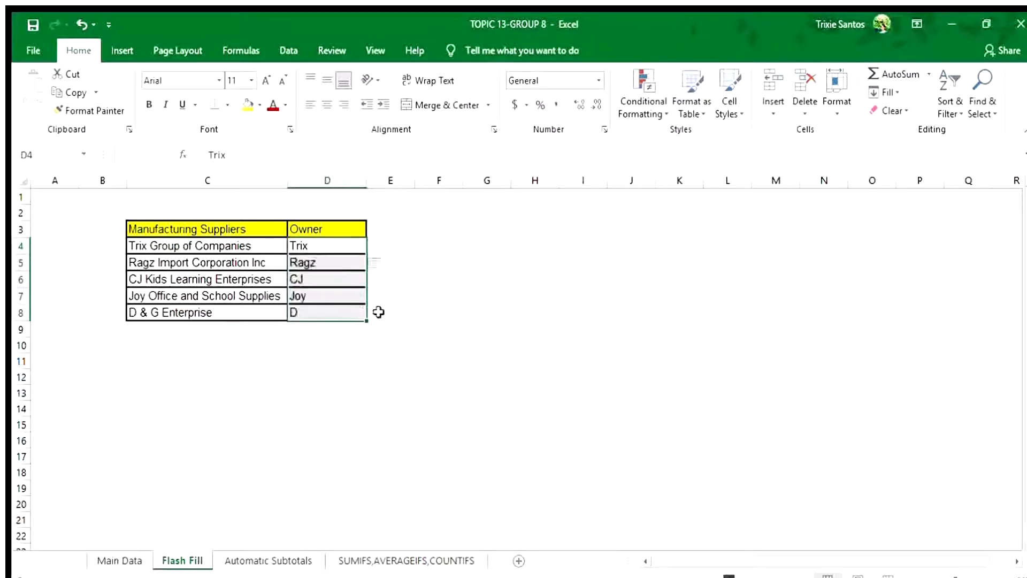
pyautogui.click(384, 312)
pyautogui.click(345, 265)
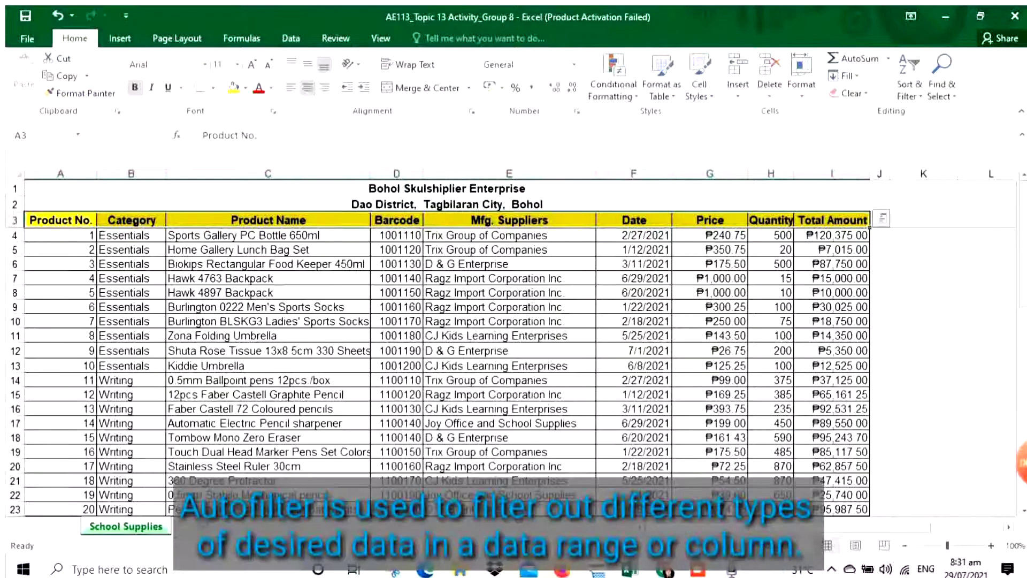
# Step: Turn on header filters with Ctrl+Shift+L and check the Category, Product Name and Barcode lists
pyautogui.click(909, 86)
pyautogui.hotkey('ctrl', 'shift', 'l')
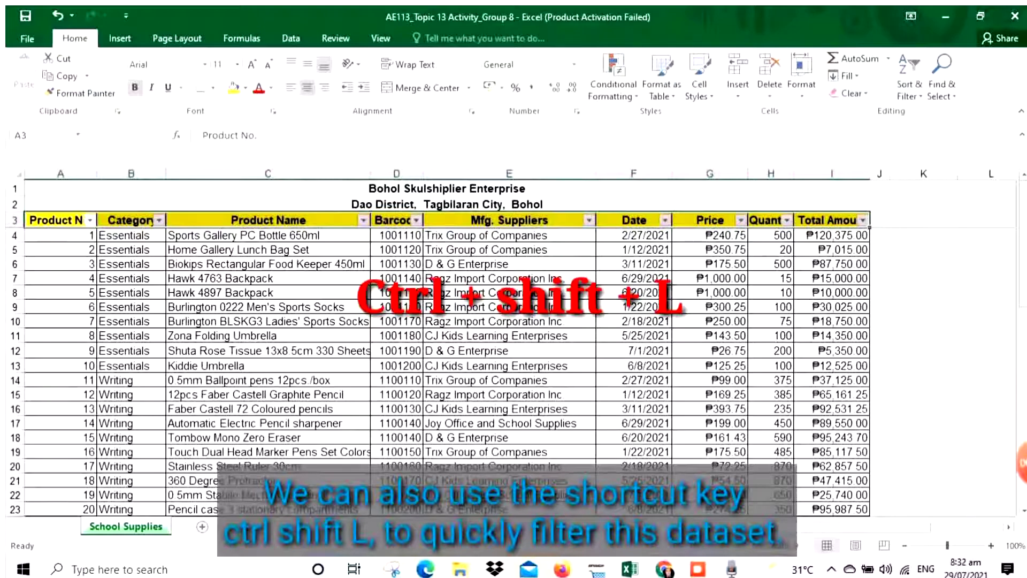
pyautogui.click(160, 220)
pyautogui.press('Escape')
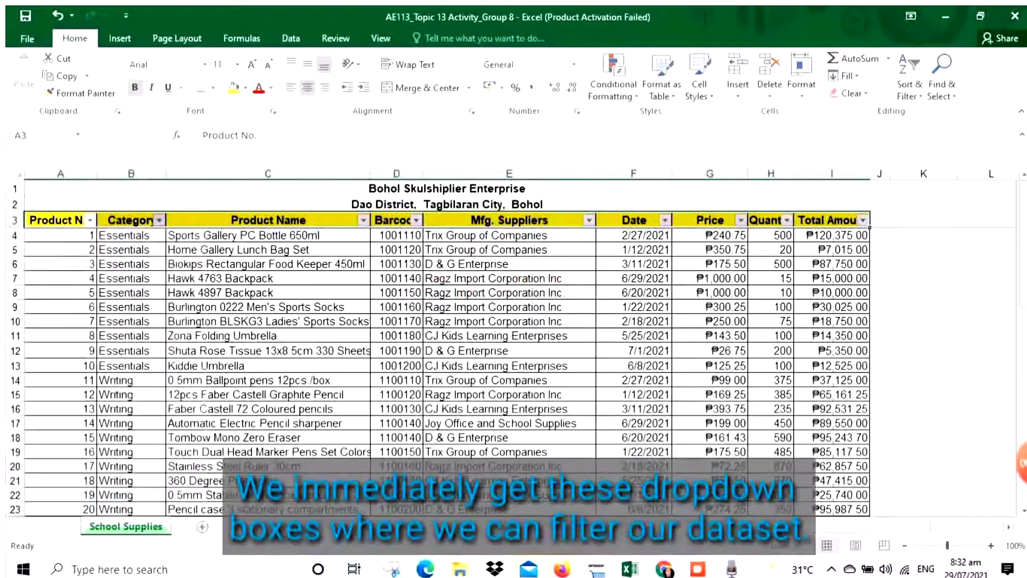
pyautogui.click(363, 220)
pyautogui.press('Escape')
pyautogui.click(416, 220)
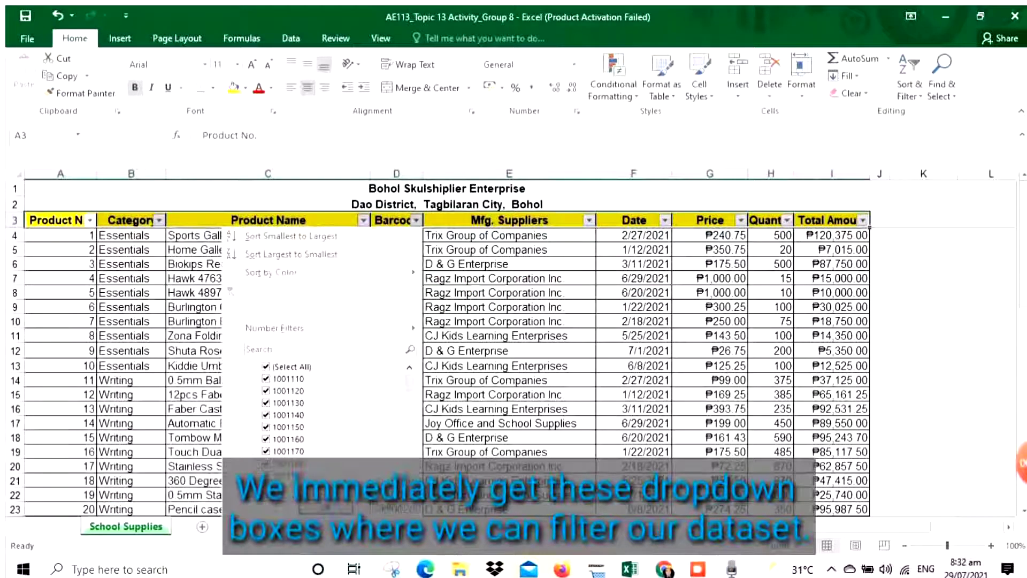
pyautogui.press('Escape')
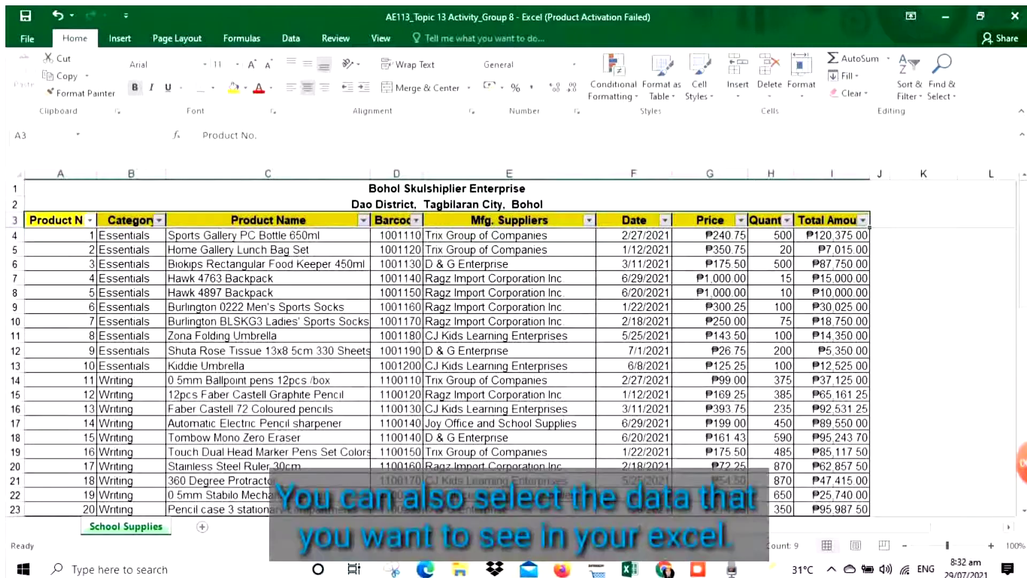
# Step: Filter Category to exclude Craft Supplies and Electronics, leaving Essentials, Writing and Stationery
pyautogui.click(159, 220)
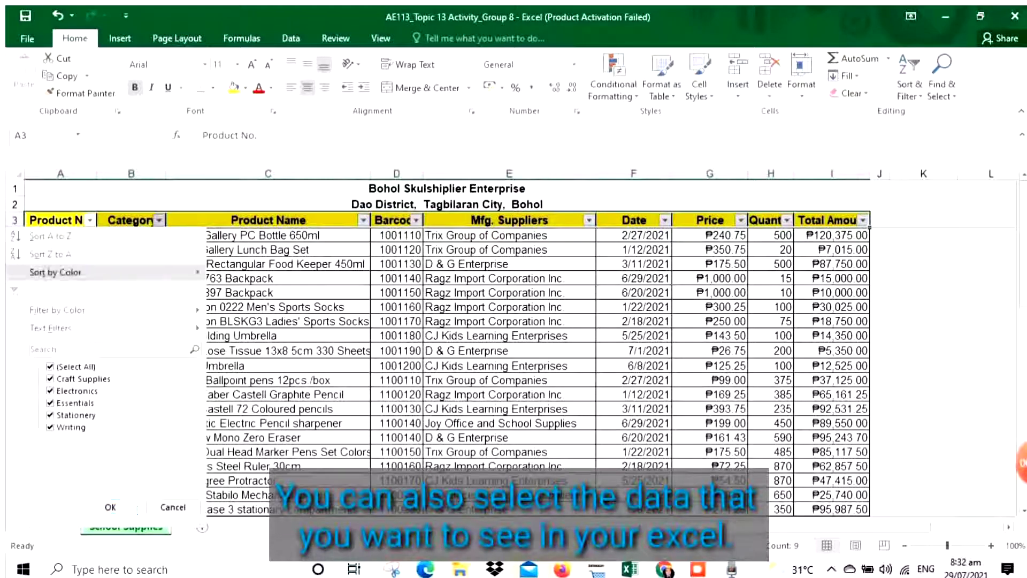
pyautogui.click(83, 379)
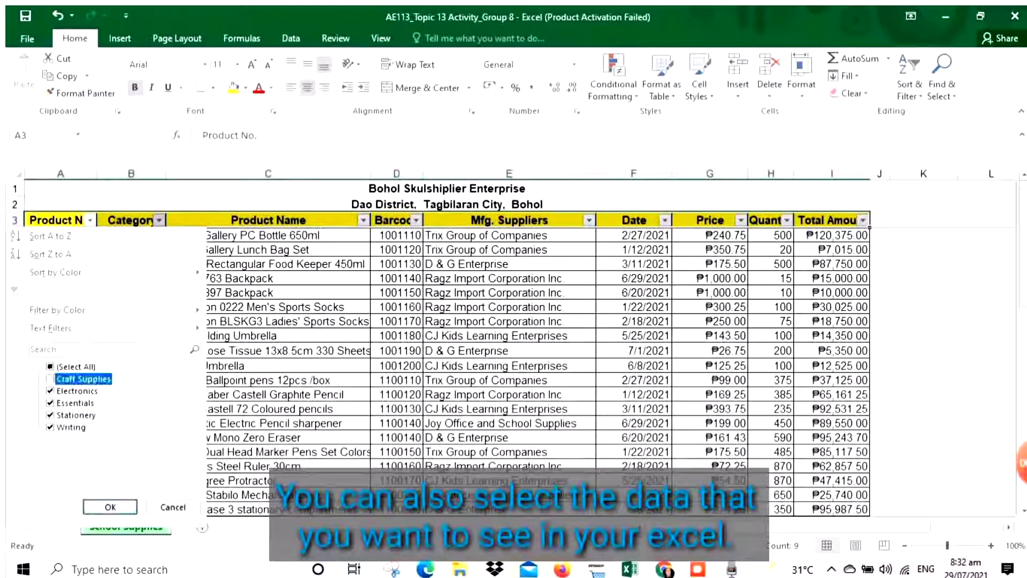
pyautogui.click(77, 391)
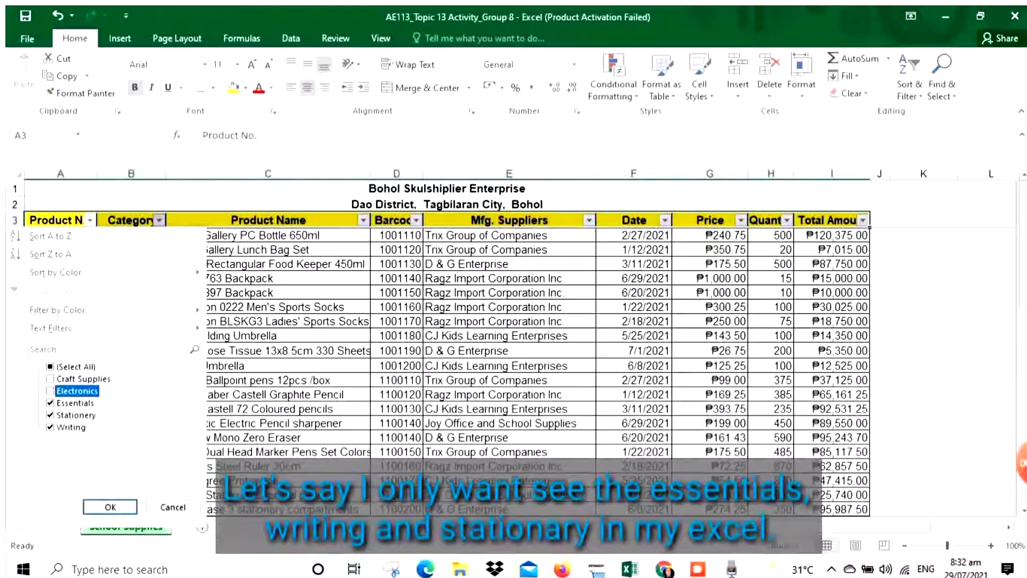
pyautogui.click(110, 507)
pyautogui.scroll(-5, 442, 369)
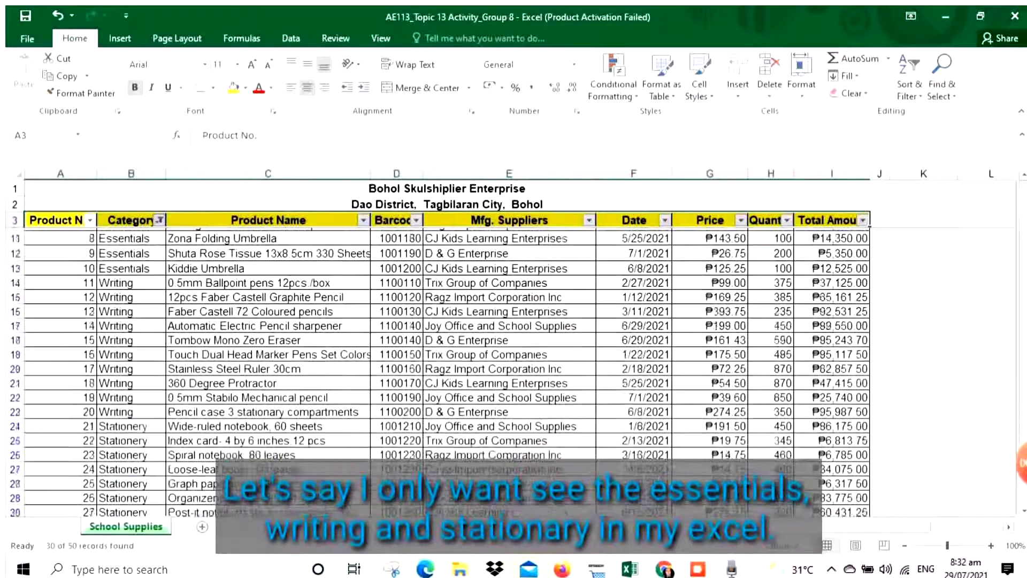
pyautogui.scroll(5, 441, 369)
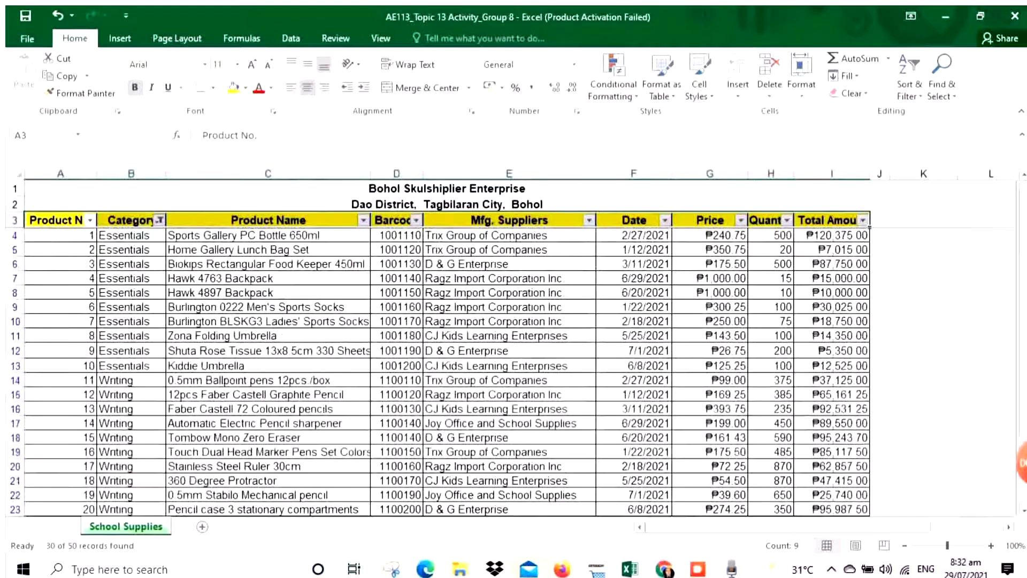
# Step: Filter Mfg. Suppliers with a text filter containing 'ragz'
pyautogui.click(588, 220)
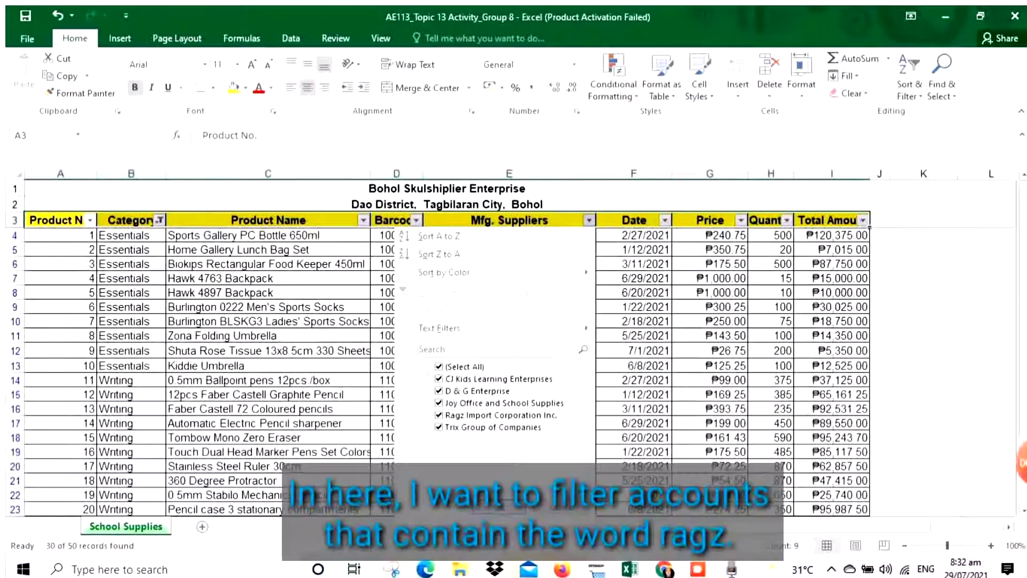
pyautogui.moveTo(439, 328)
pyautogui.click(642, 405)
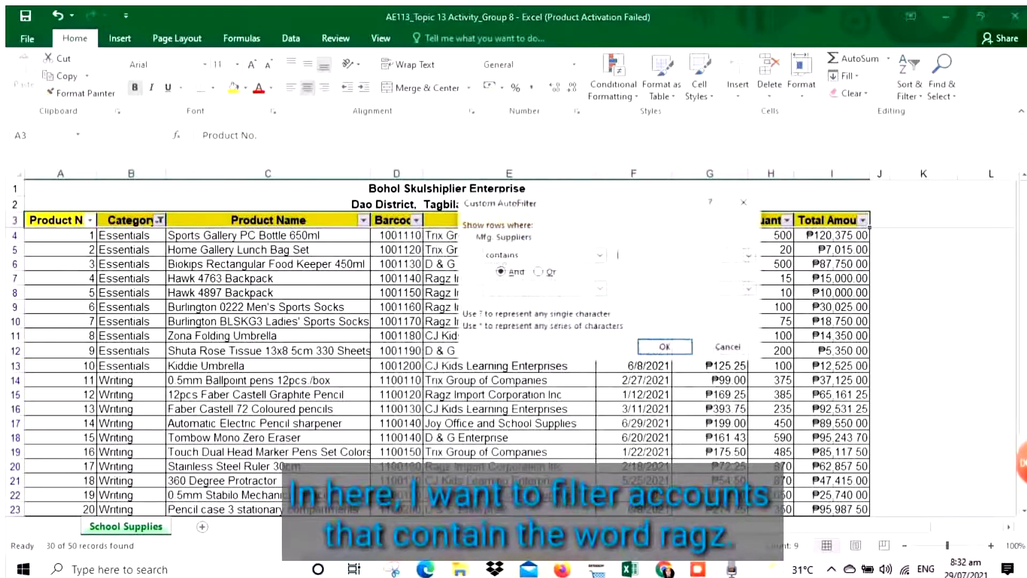
pyautogui.write('ragz')
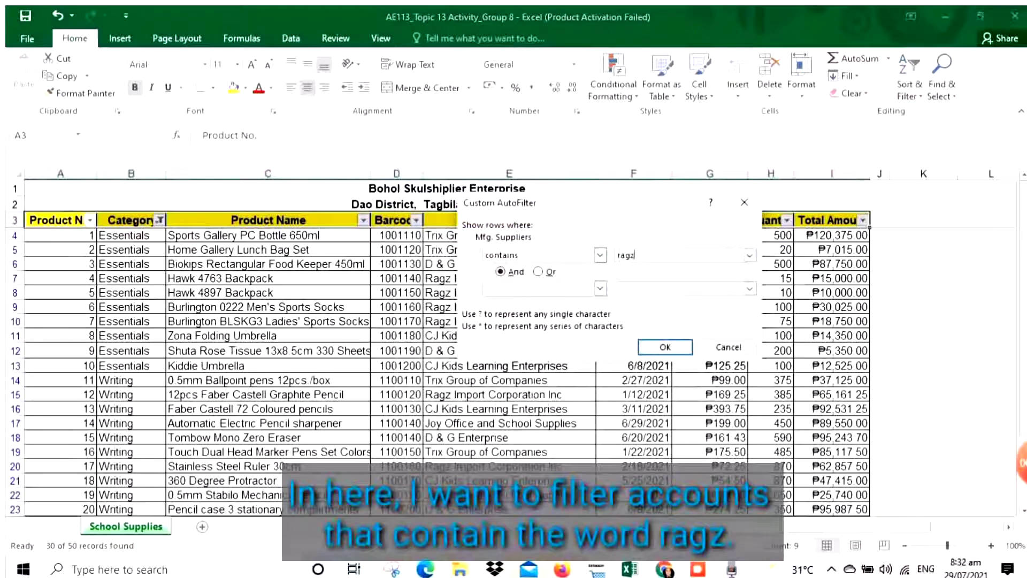
pyautogui.press('Return')
pyautogui.click(509, 235)
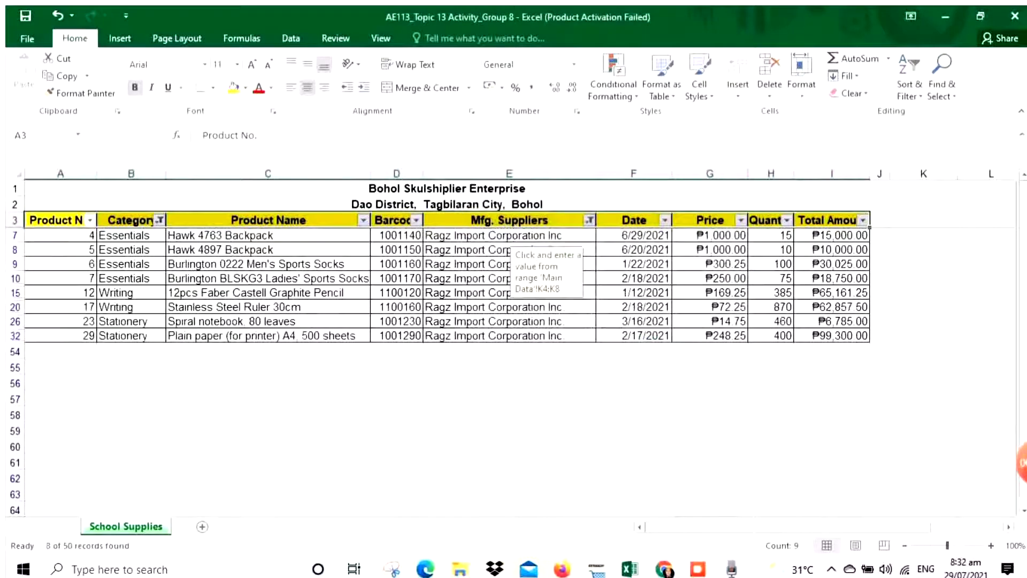
pyautogui.press('Down')
pyautogui.press('Down')
pyautogui.press('Down')
pyautogui.press('Down')
pyautogui.press('Down')
pyautogui.press('Down')
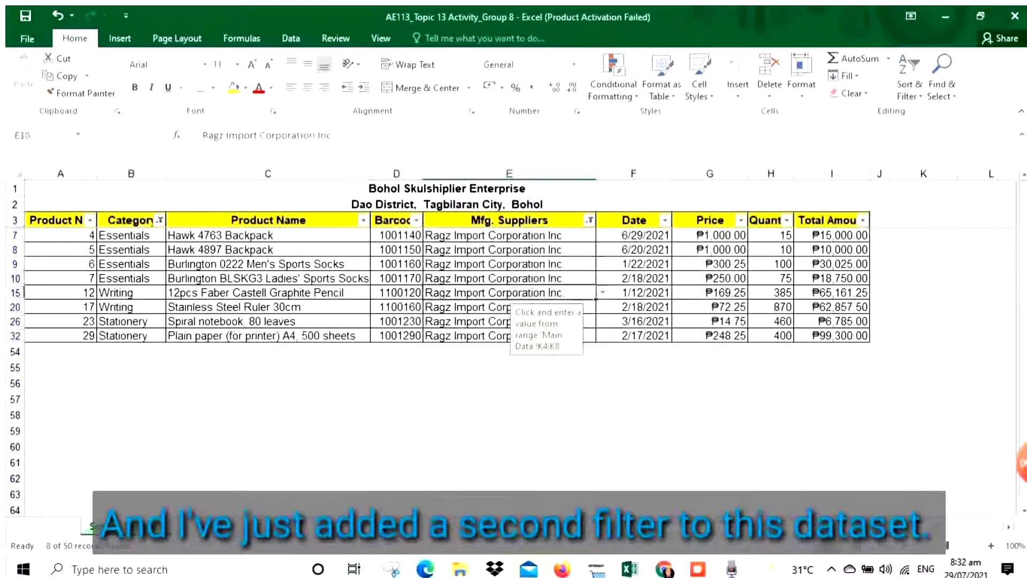
# Step: Filter the Date column to January and February only, excluding March
pyautogui.click(665, 220)
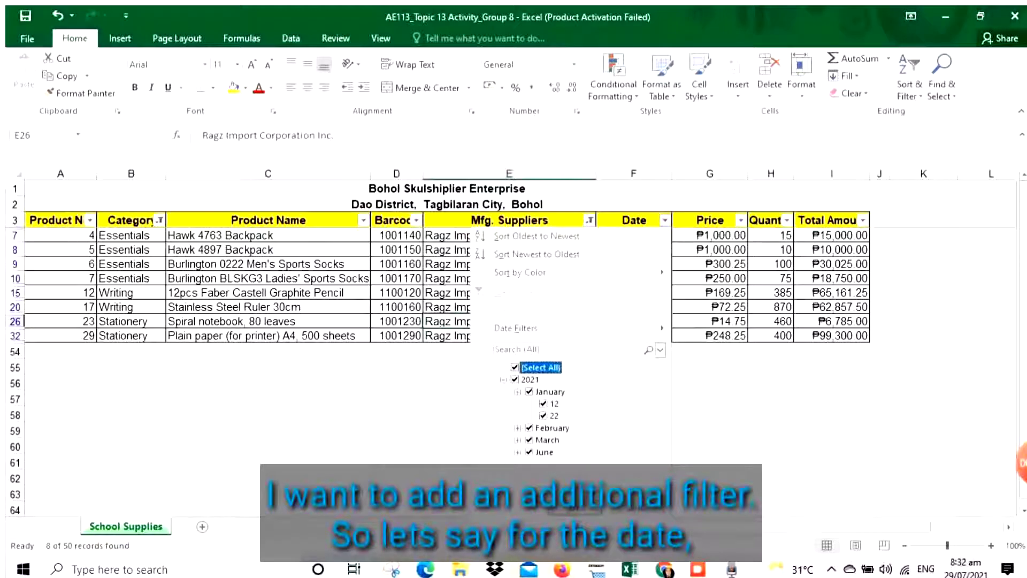
pyautogui.click(517, 428)
pyautogui.moveTo(515, 328)
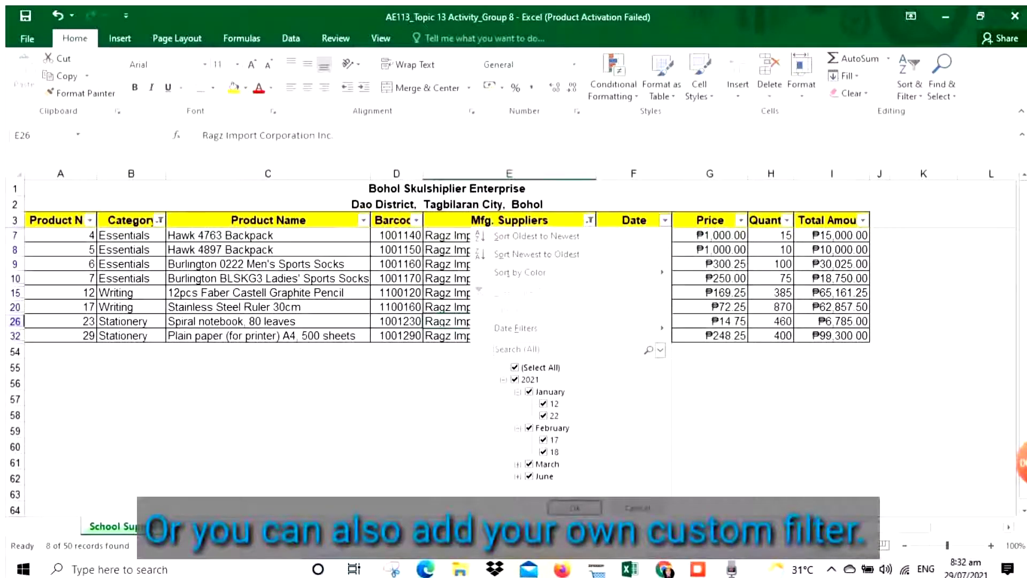
pyautogui.click(529, 464)
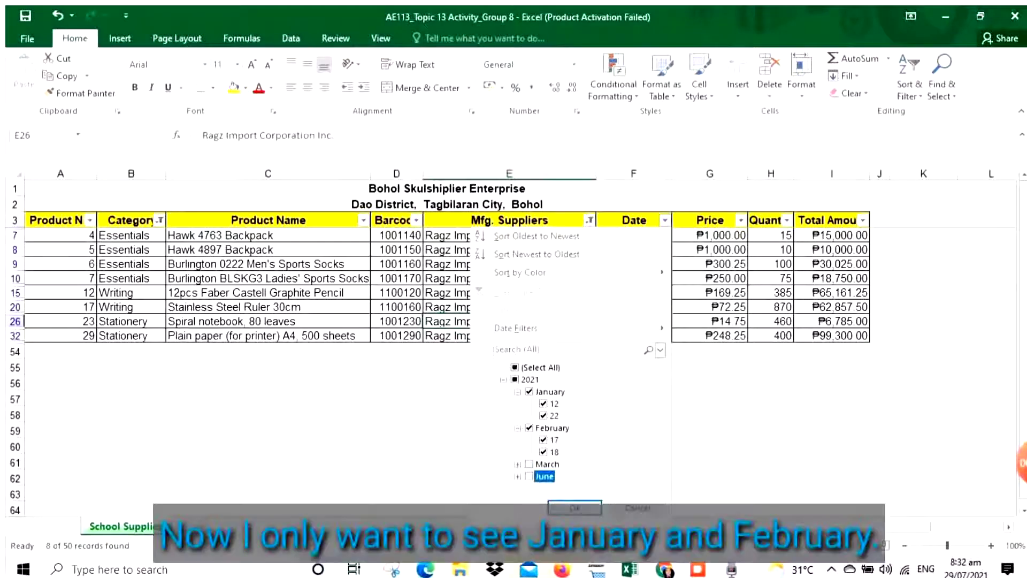
pyautogui.click(574, 507)
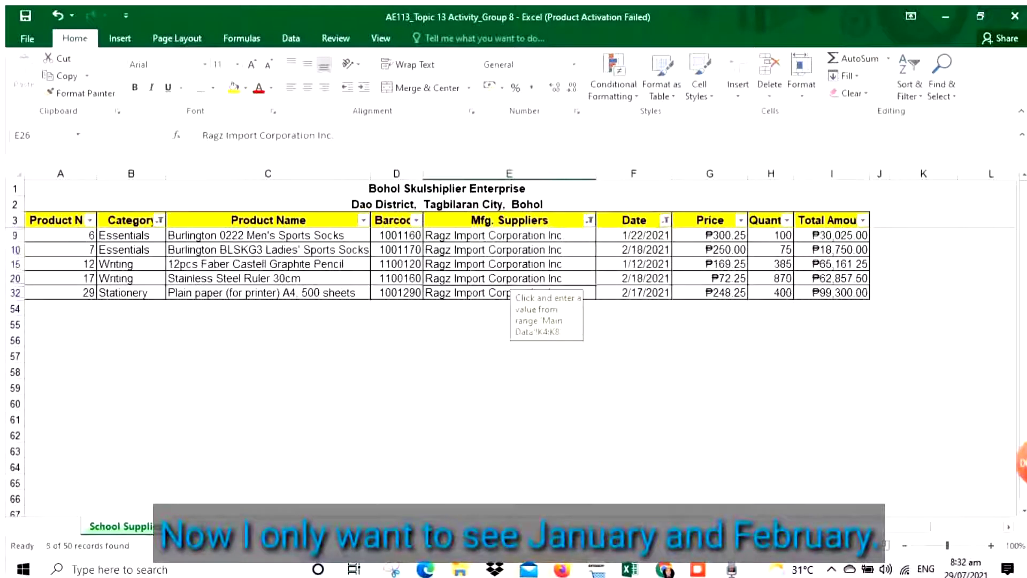
# Step: Check the filtered January and February dates, then clear all filters with Ctrl+Shift+L
pyautogui.click(634, 264)
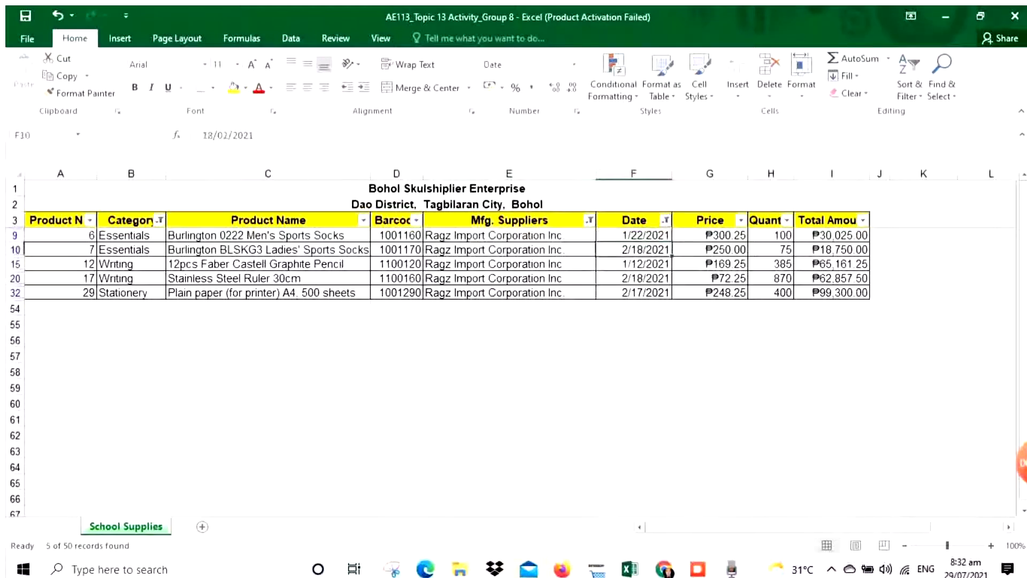
pyautogui.click(634, 278)
pyautogui.click(633, 292)
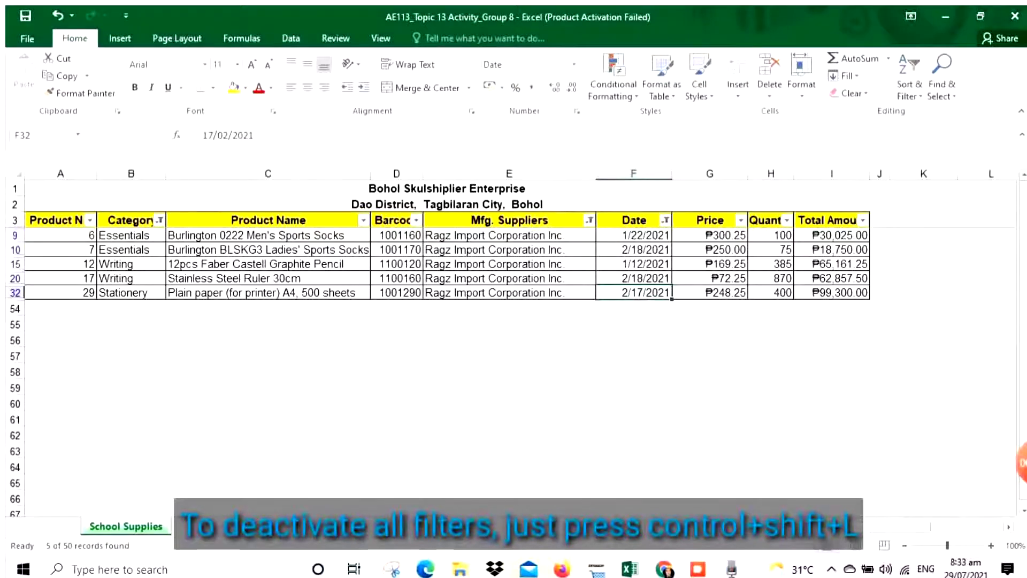
pyautogui.hotkey('ctrl', 'shift', 'l')
pyautogui.scroll(-13, 438, 375)
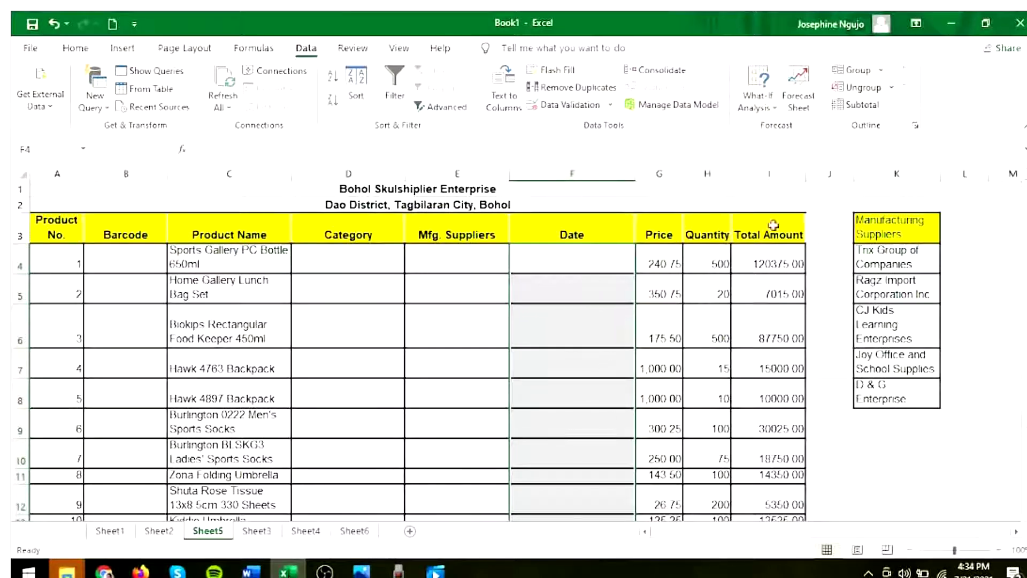
# Step: Select the empty Barcode cells B4:B13
pyautogui.click(822, 193)
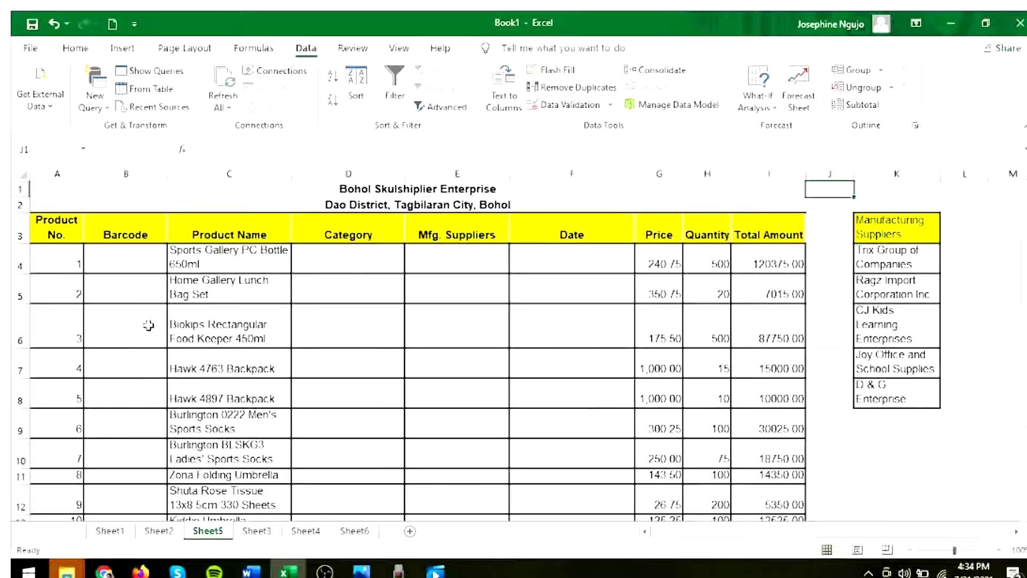
pyautogui.moveTo(111, 263); pyautogui.dragTo(129, 488)
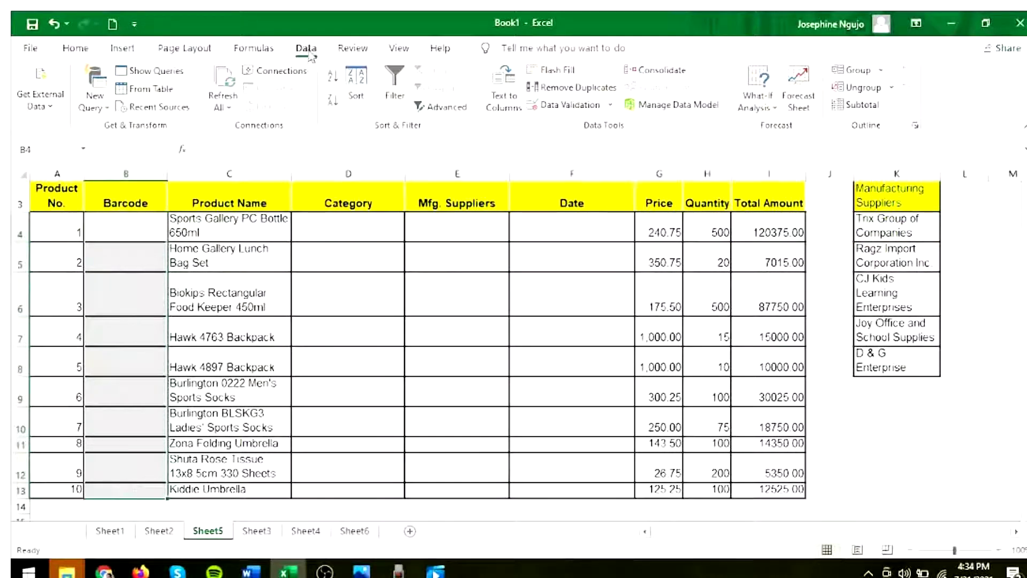
# Step: Add a Whole number data validation rule to the Barcode cells with maximum 8
pyautogui.click(609, 106)
pyautogui.click(585, 125)
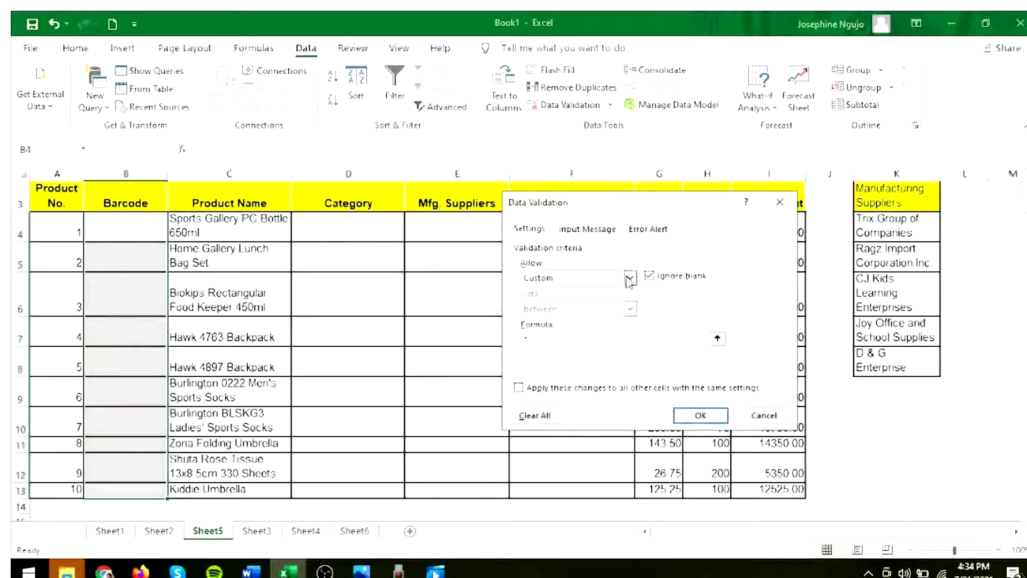
pyautogui.click(630, 279)
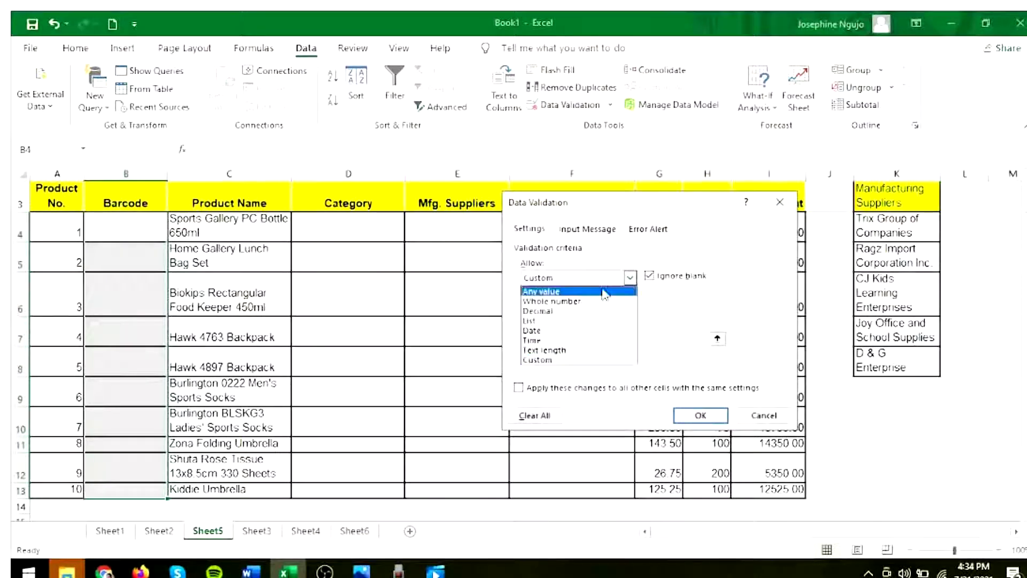
pyautogui.click(588, 301)
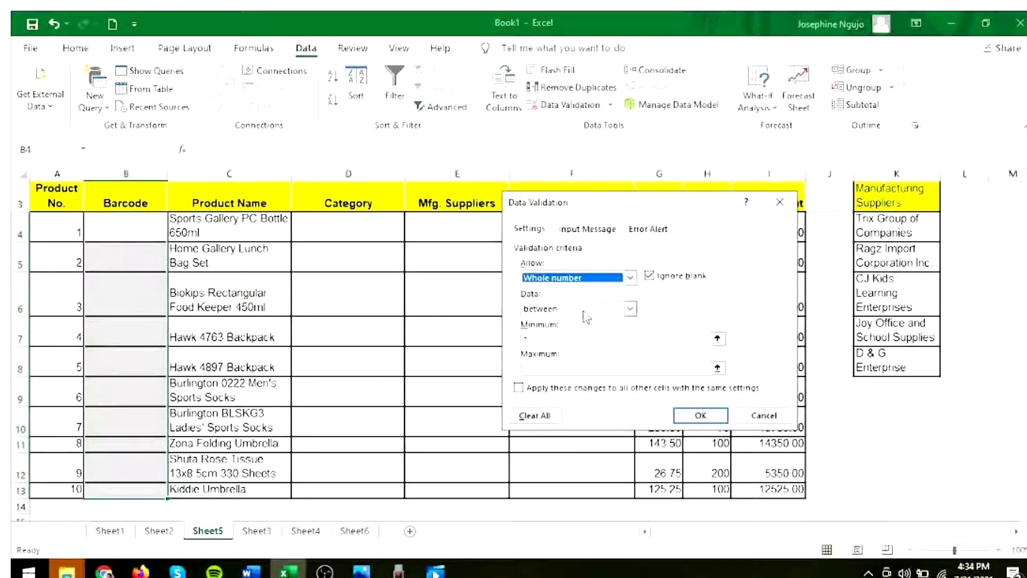
pyautogui.click(586, 339)
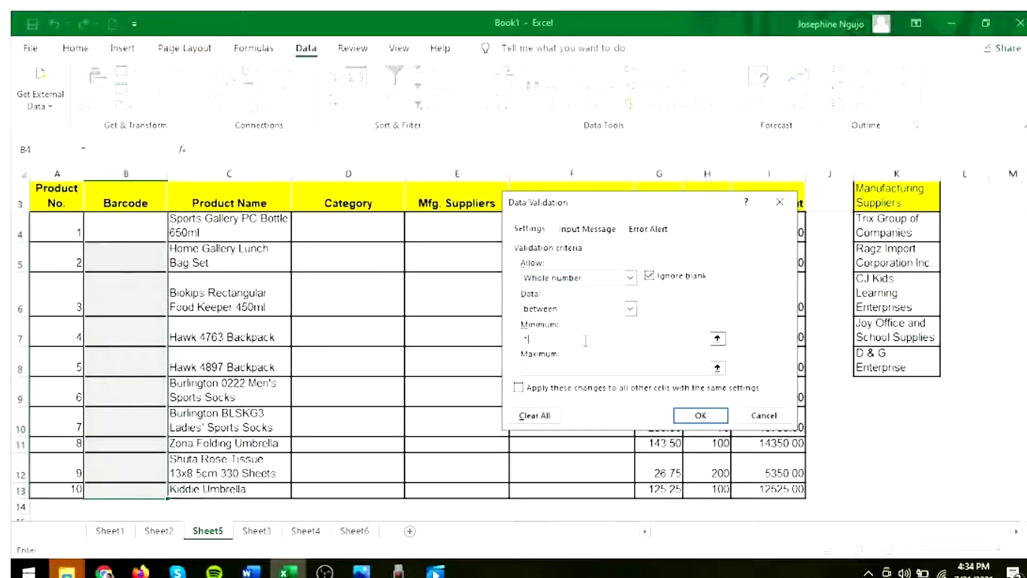
pyautogui.click(582, 366)
pyautogui.write('8')
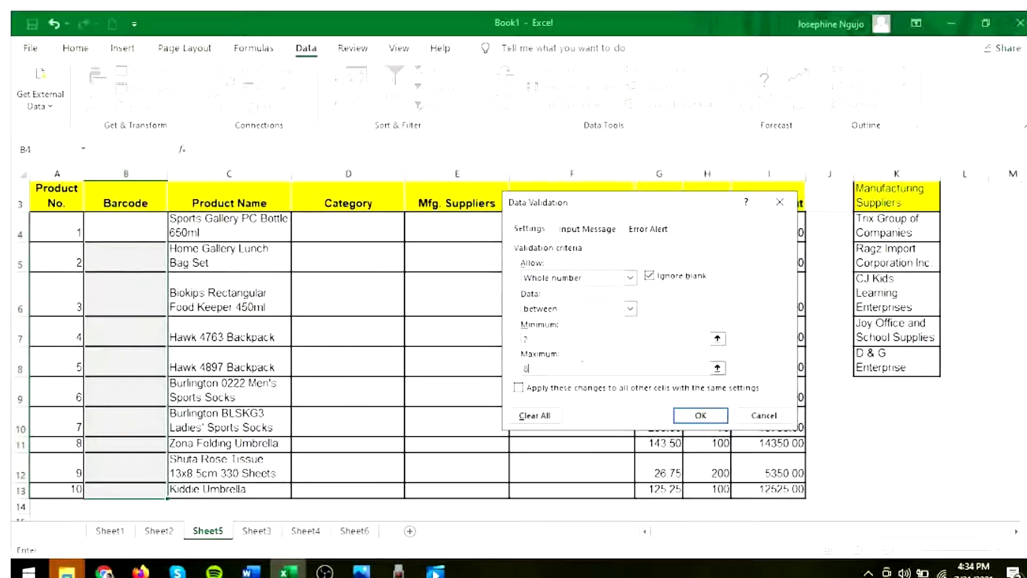
pyautogui.click(701, 416)
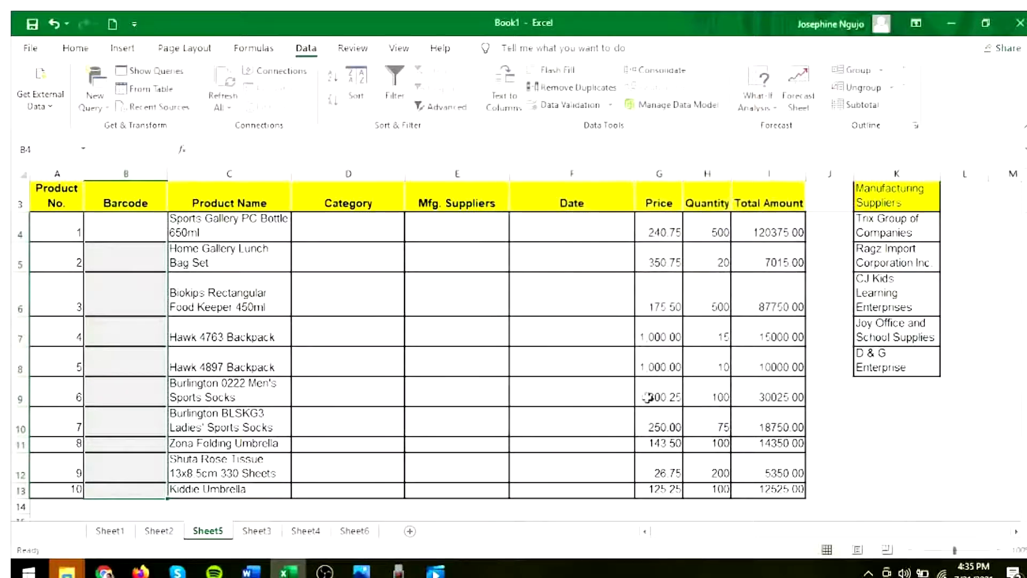
# Step: Enter test barcodes in B4:B6, triggering a validation error in B6
pyautogui.click(152, 218)
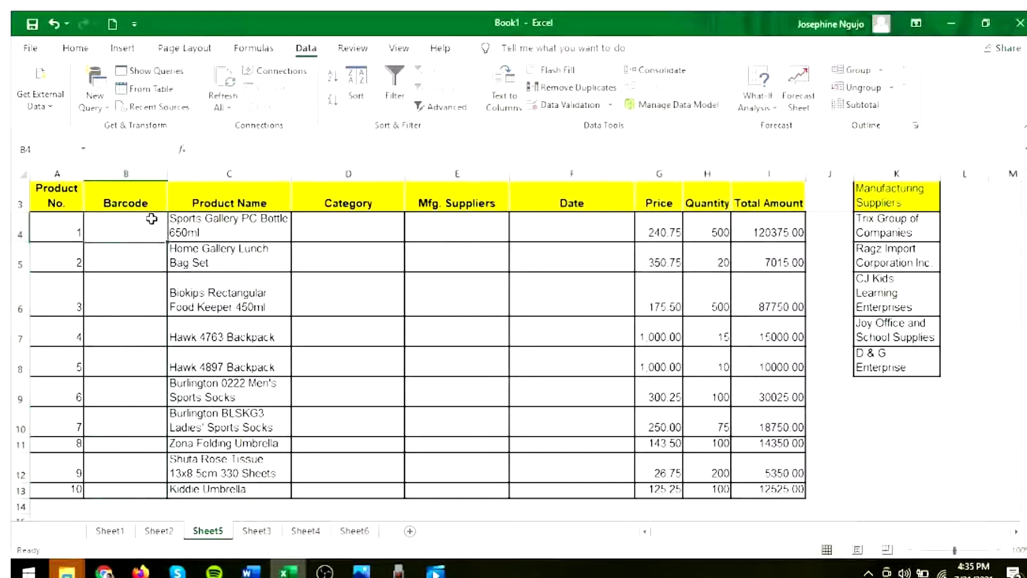
pyautogui.write('1')
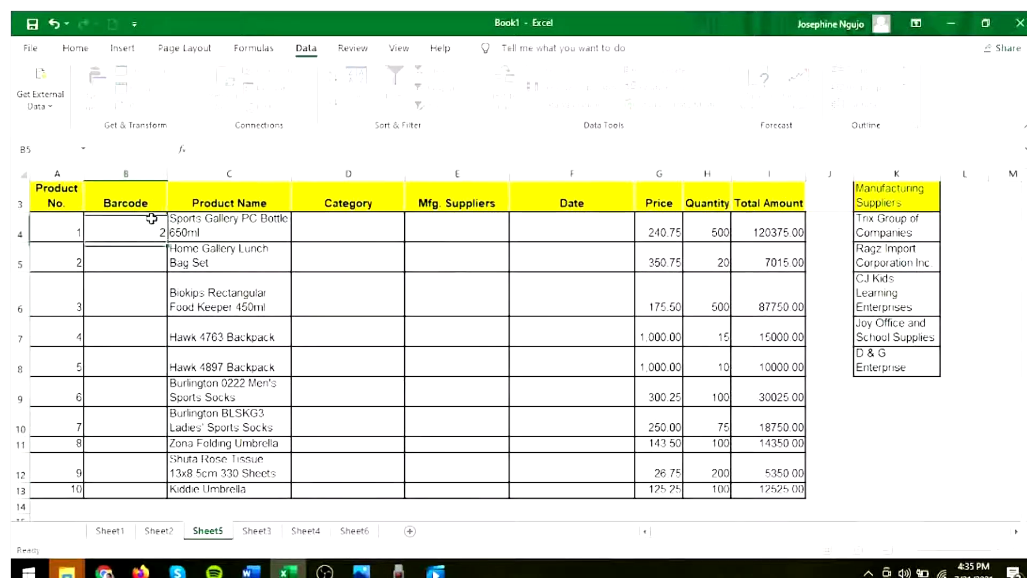
pyautogui.press('Return')
pyautogui.write('3')
pyautogui.press('Return')
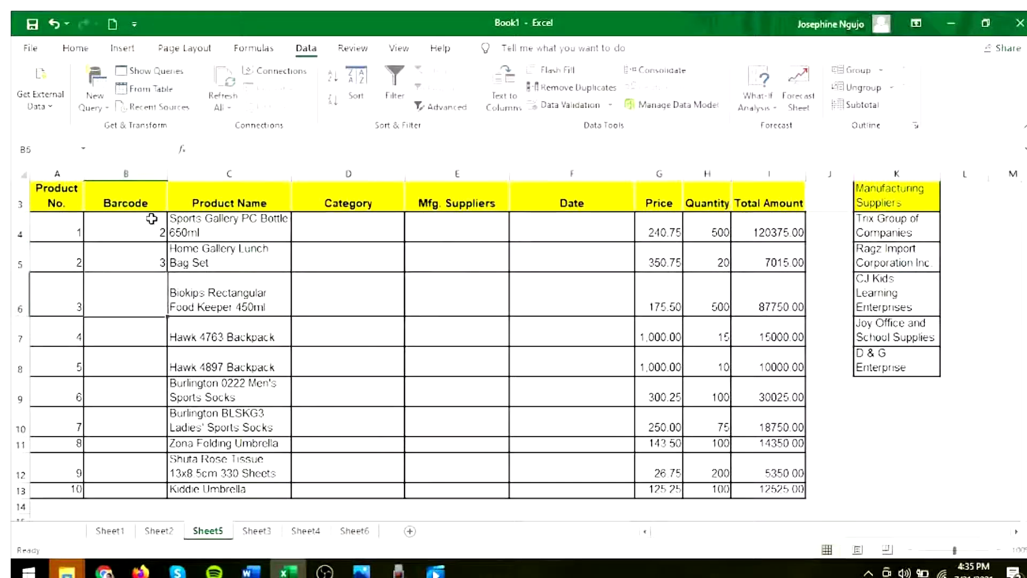
pyautogui.write('1')
pyautogui.press('Return')
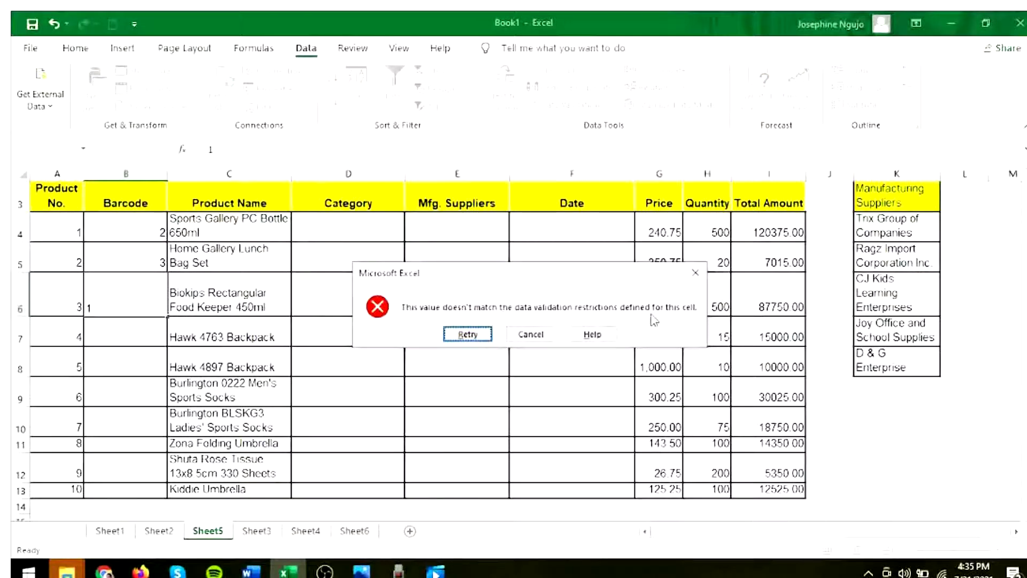
# Step: Retry B6 and replace the rejected value with barcode 8
pyautogui.click(467, 334)
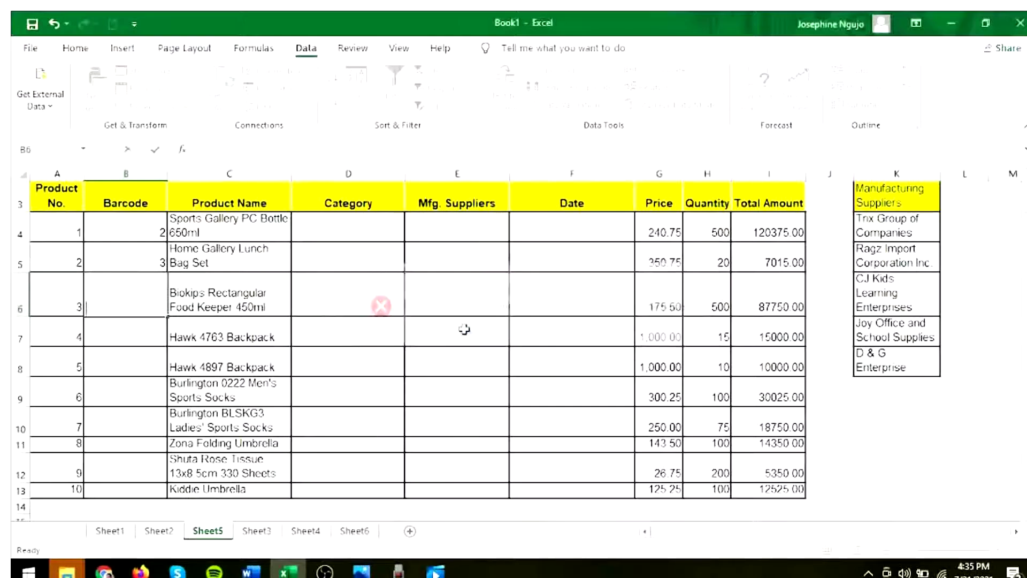
pyautogui.write('1')
pyautogui.press('BackSpace')
pyautogui.write('8')
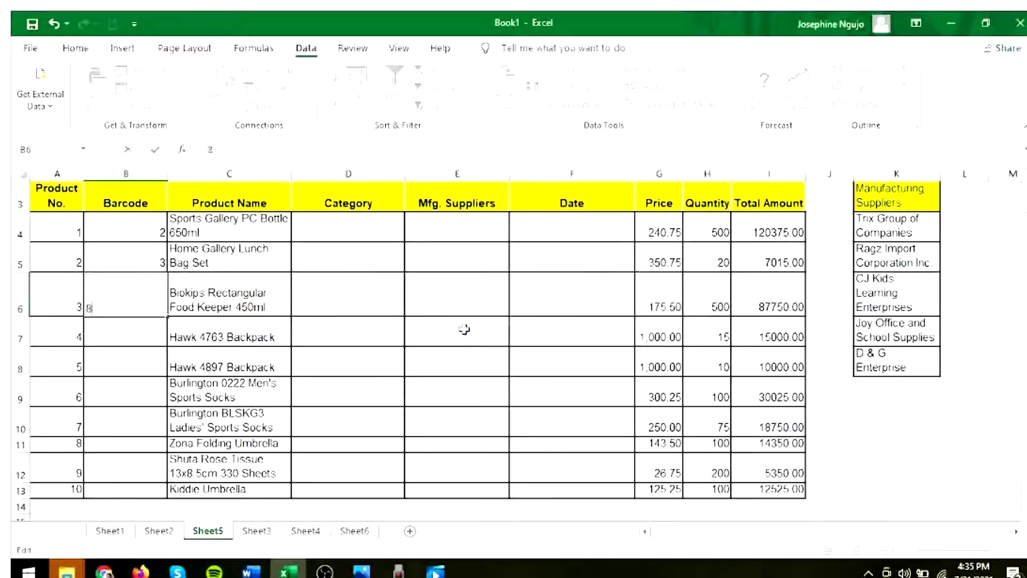
pyautogui.press('Return')
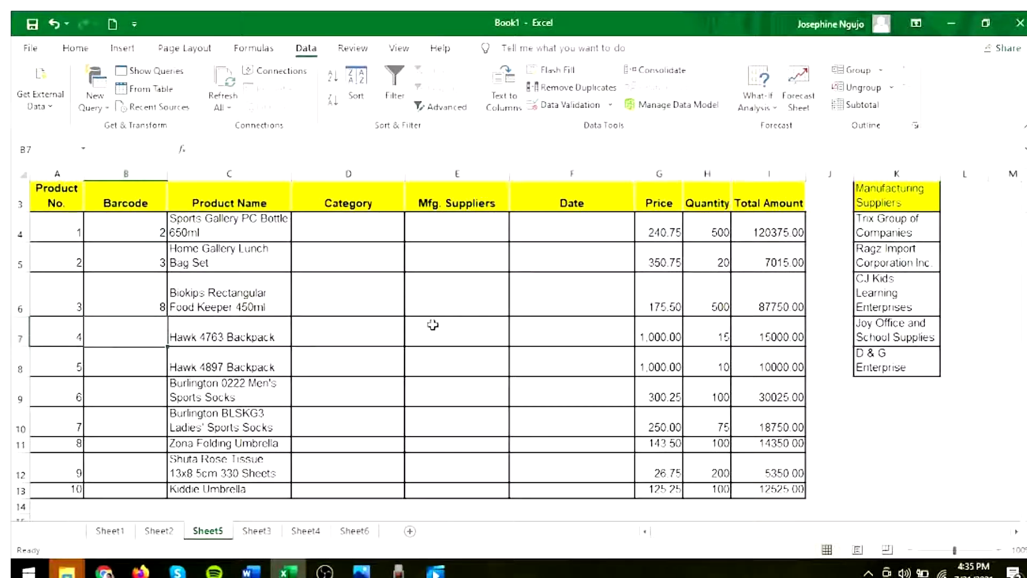
# Step: Apply a Text length validation with maximum 10 to Category cells D4:D13
pyautogui.click(320, 225)
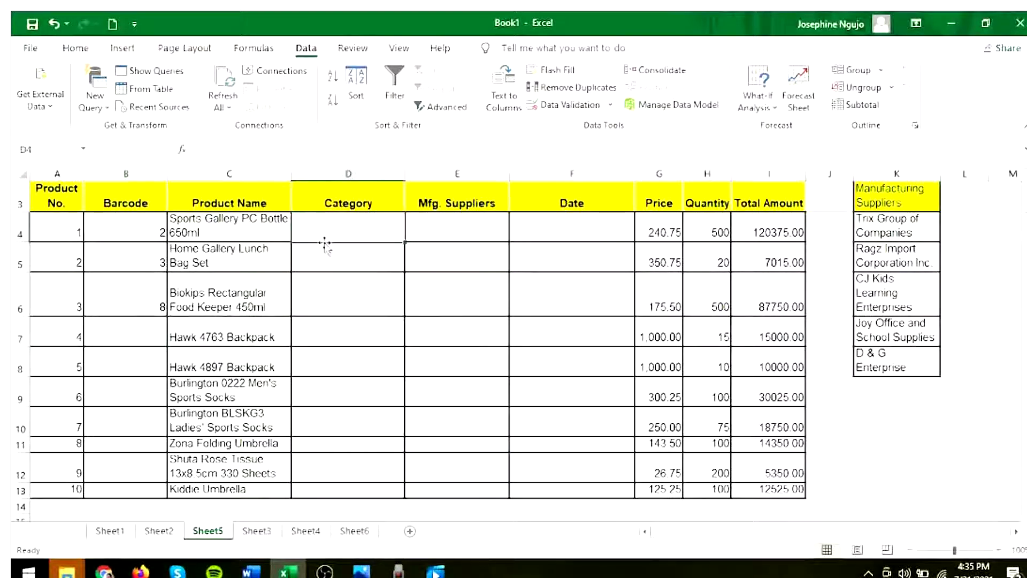
pyautogui.moveTo(316, 255)
pyautogui.mouseDown()
pyautogui.moveTo(312, 223)
pyautogui.moveTo(339, 231)
pyautogui.moveTo(327, 248)
pyautogui.moveTo(350, 472)
pyautogui.moveTo(342, 488)
pyautogui.mouseUp()
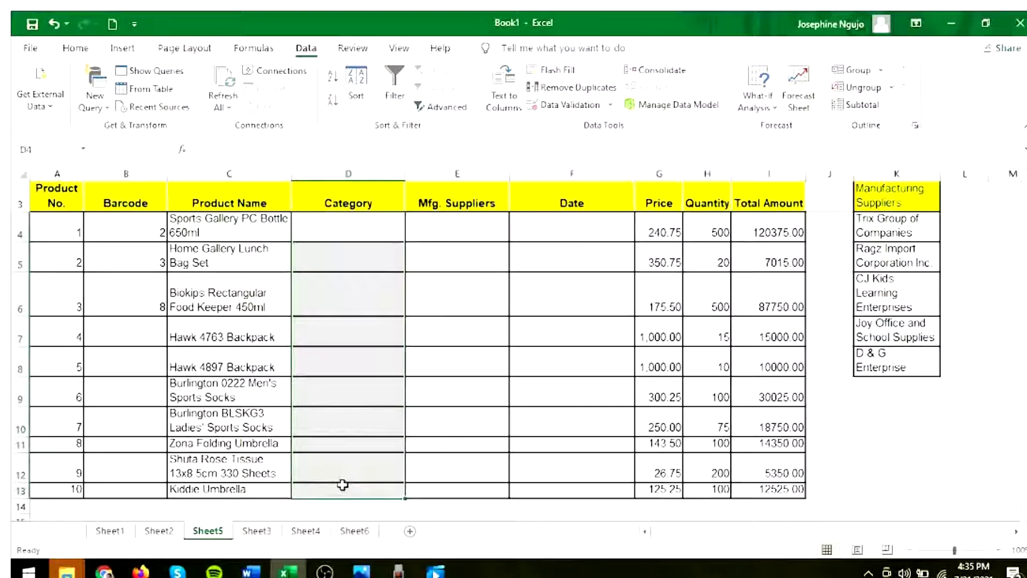
pyautogui.click(591, 107)
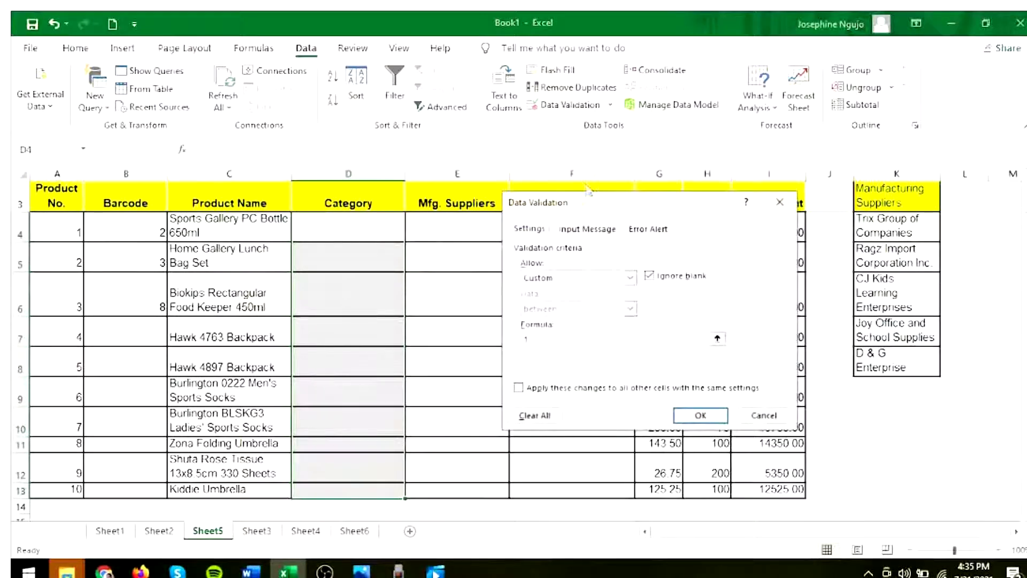
pyautogui.click(630, 277)
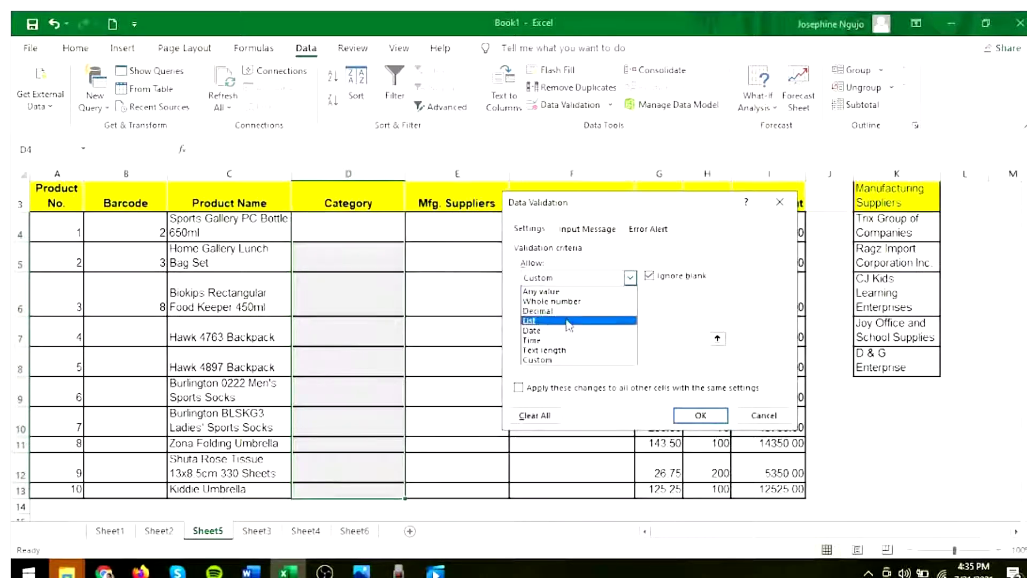
pyautogui.click(566, 351)
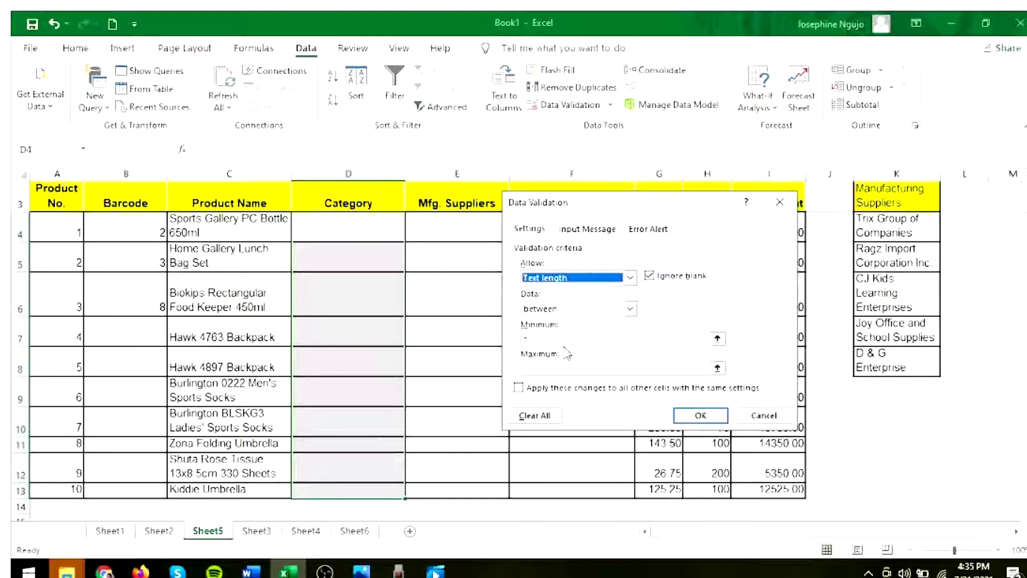
pyautogui.click(554, 367)
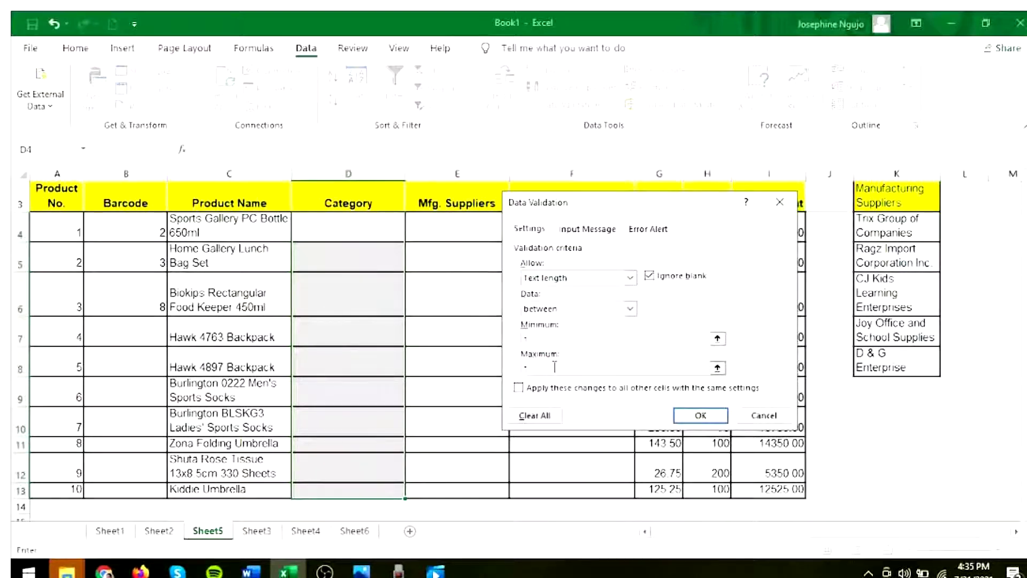
pyautogui.write('10')
pyautogui.click(698, 415)
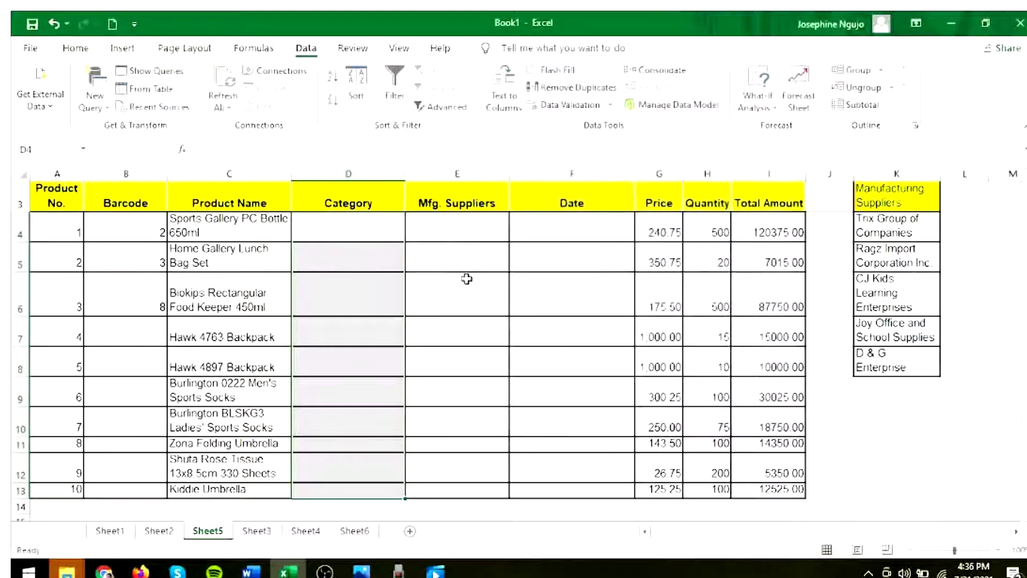
# Step: Enter the categories essentials in D4 and suppliers in D5
pyautogui.click(380, 227)
pyautogui.write('ess')
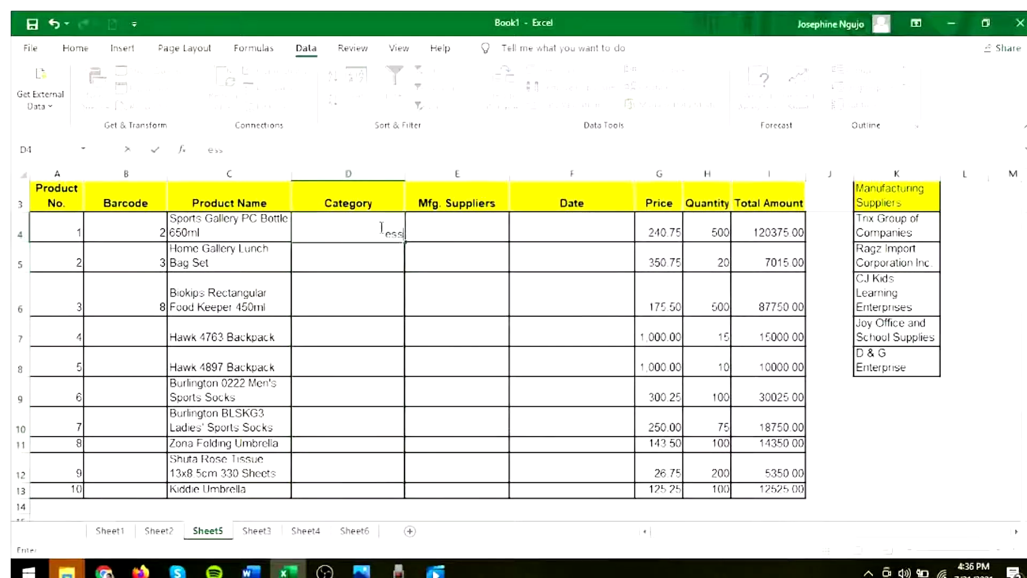
pyautogui.write('entials')
pyautogui.press('Return')
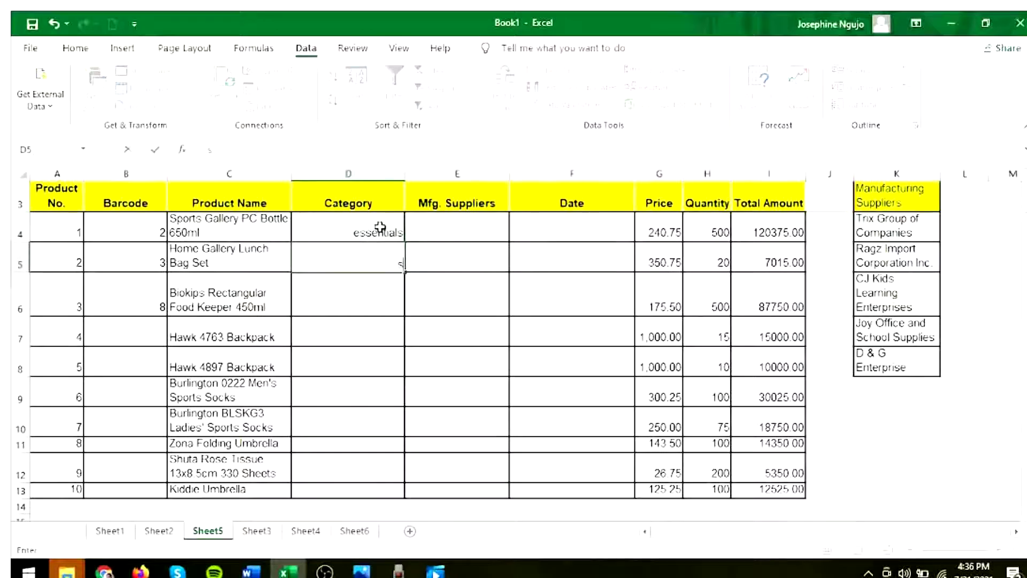
pyautogui.write('suppliers')
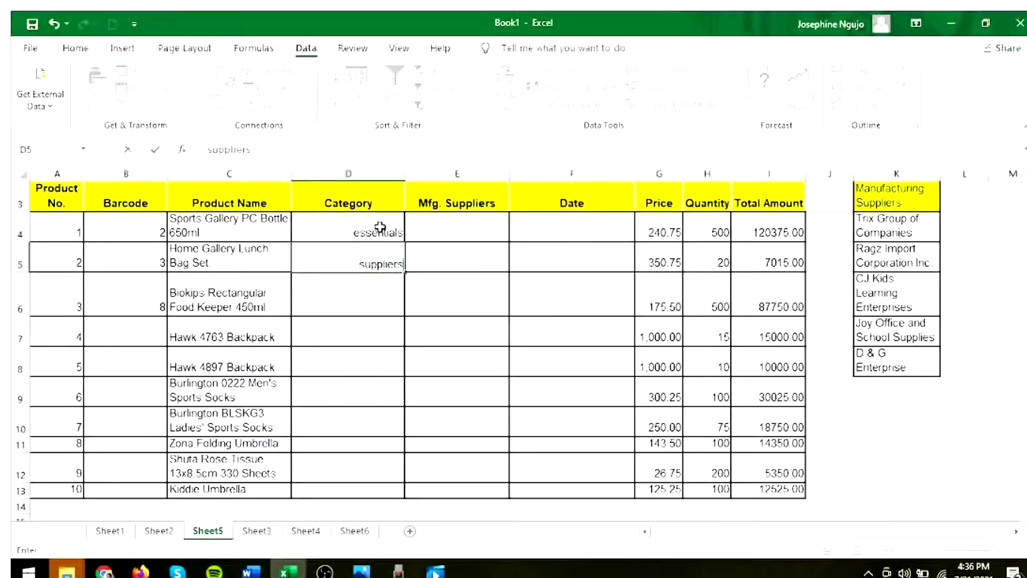
pyautogui.press('Return')
# Step: Replace the rejected 'school supplies' entry in D6 with the shorter category suppliers
pyautogui.write('school')
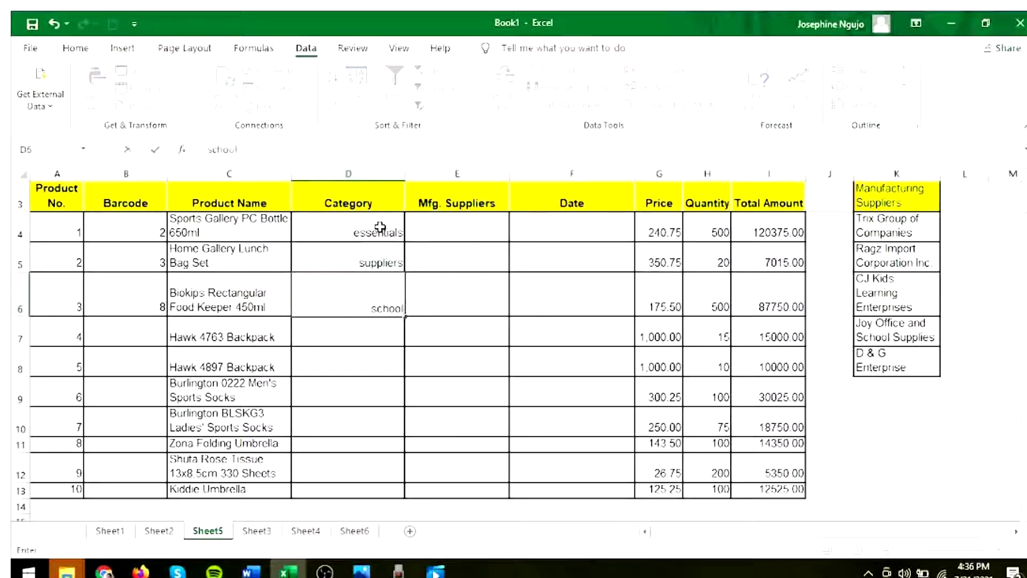
pyautogui.write(' supplies')
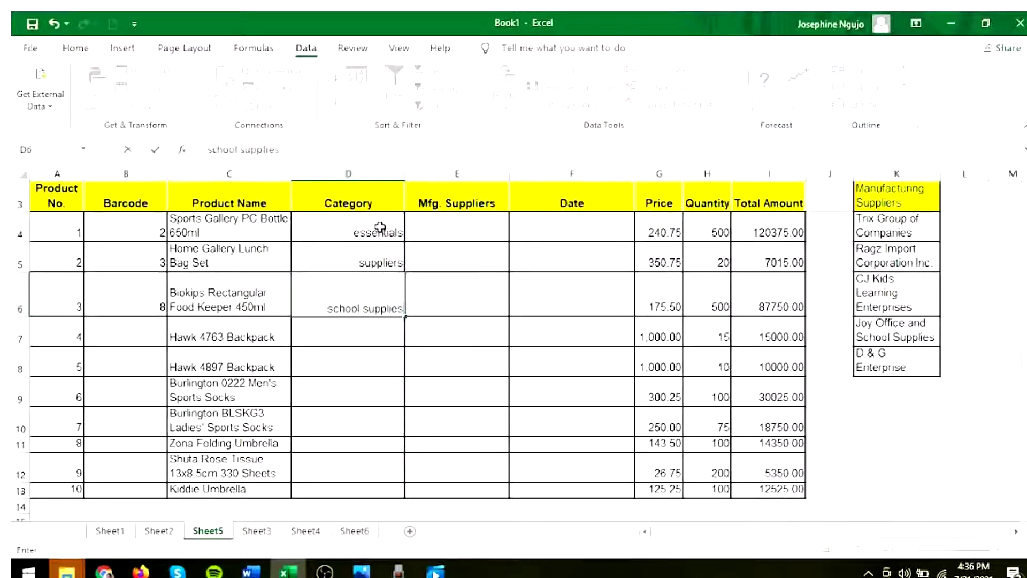
pyautogui.press('Return')
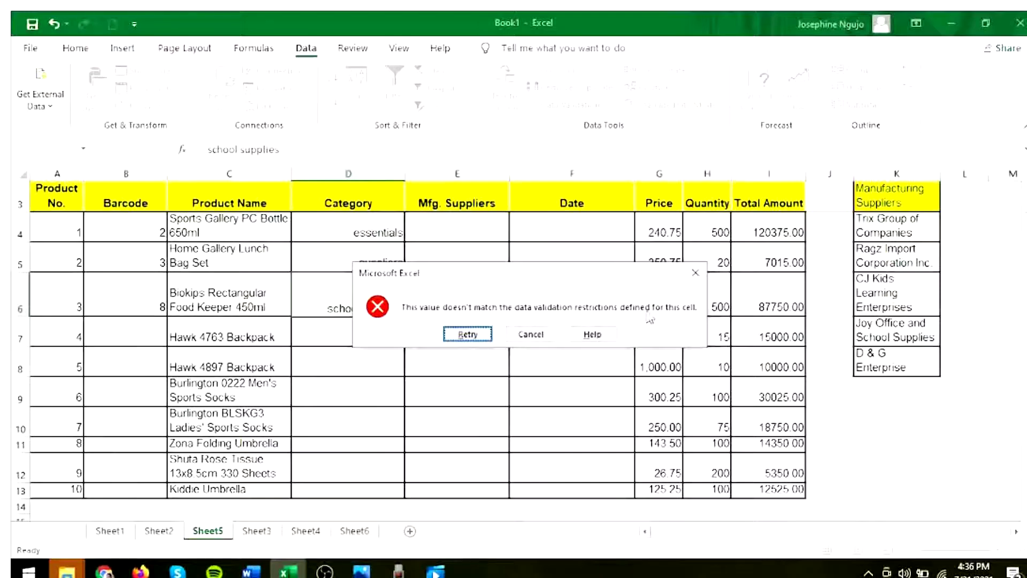
pyautogui.click(467, 335)
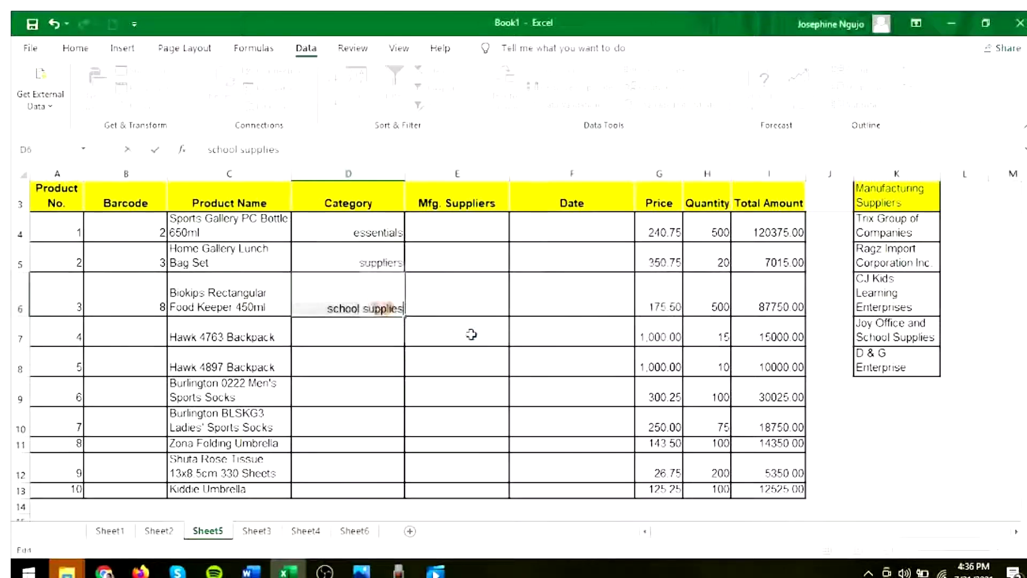
pyautogui.write('suppliers')
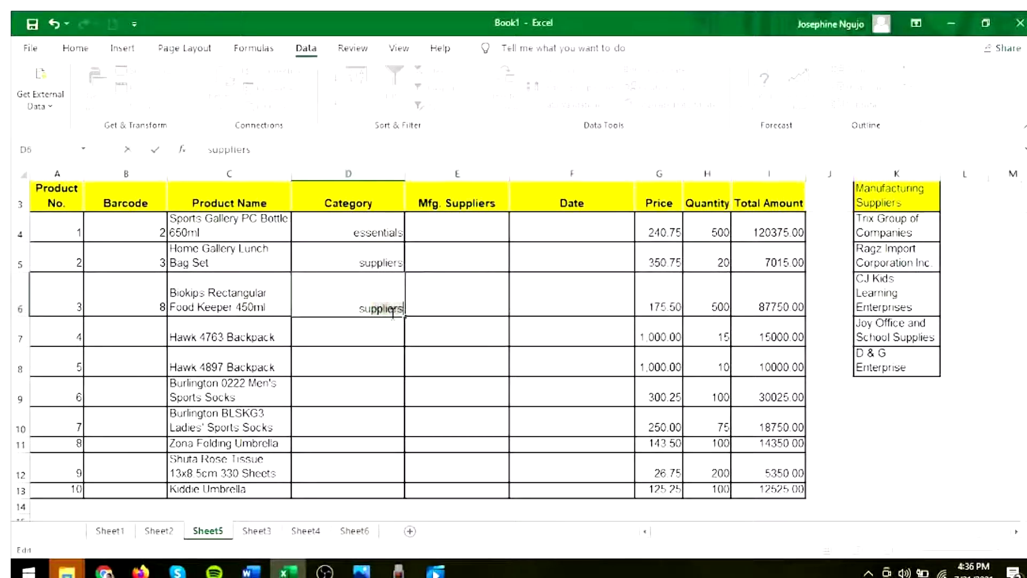
pyautogui.press('Return')
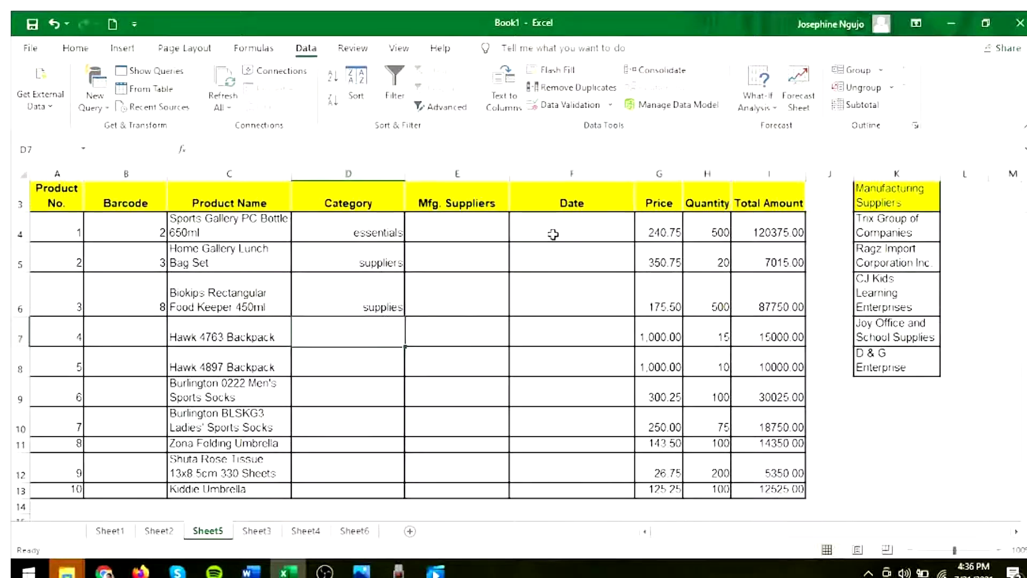
# Step: Set Data Validation on F4:F13 to allow only dates between 1/1/2018 and 5/31/2019
pyautogui.moveTo(553, 233); pyautogui.dragTo(555, 487)
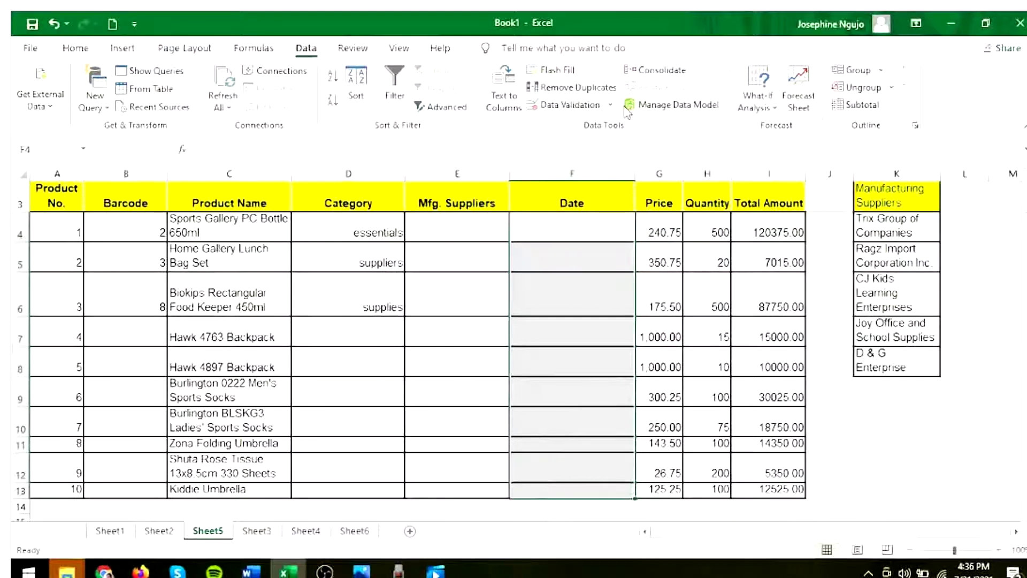
pyautogui.click(570, 106)
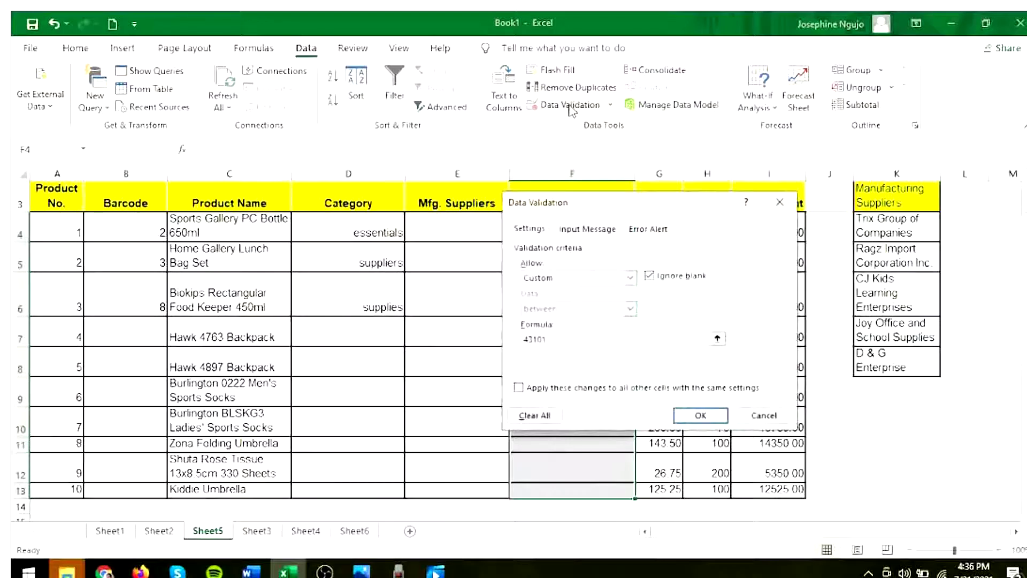
pyautogui.click(629, 277)
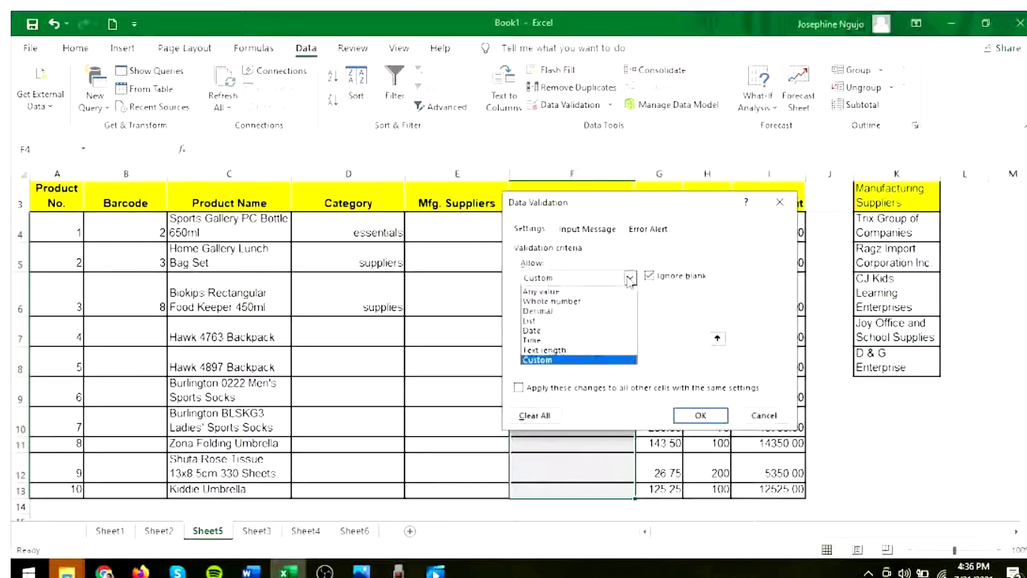
pyautogui.click(559, 331)
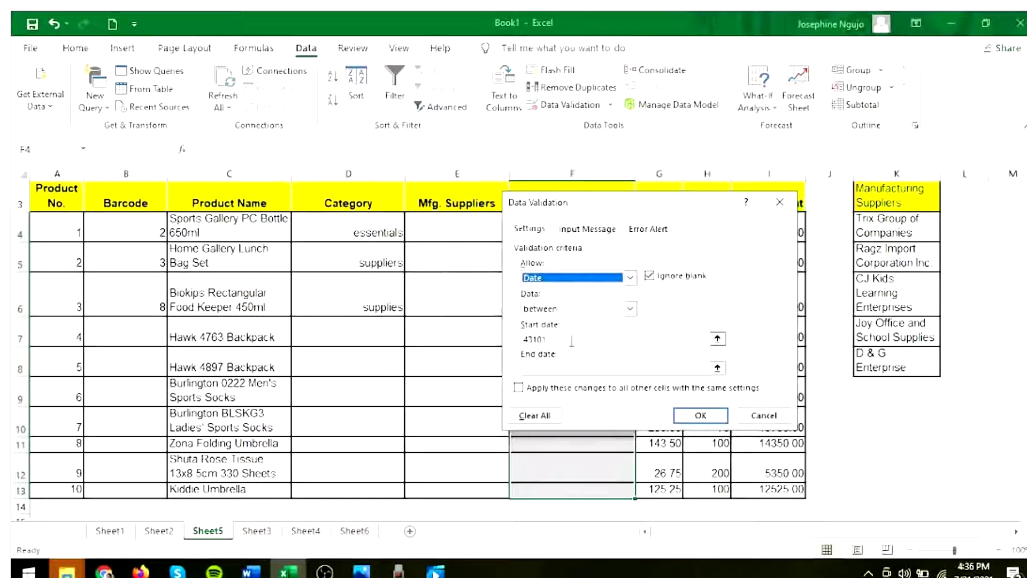
pyautogui.click(571, 340)
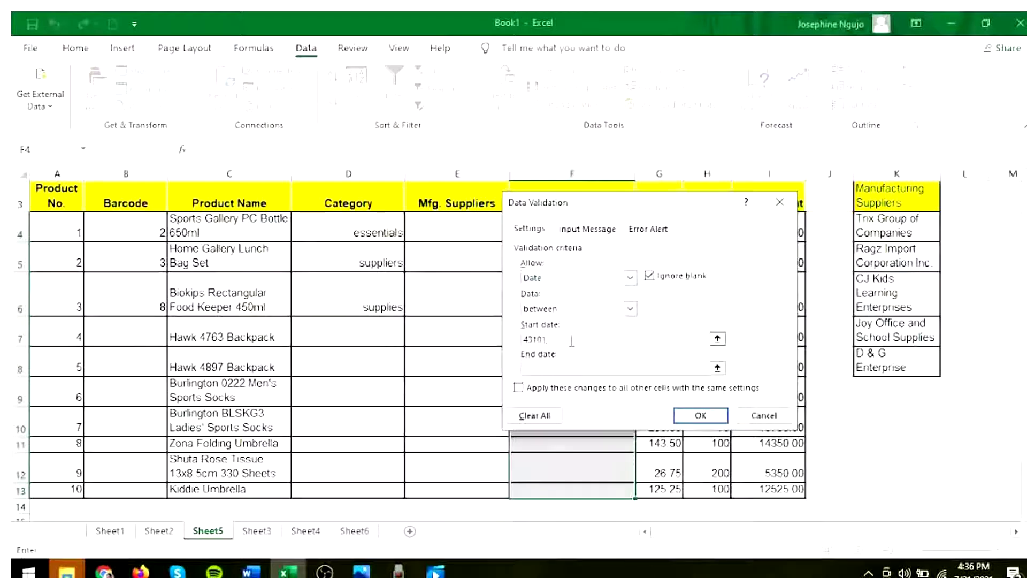
pyautogui.press('BackSpace')
pyautogui.press('BackSpace')
pyautogui.press('BackSpace')
pyautogui.press('BackSpace')
pyautogui.press('BackSpace')
pyautogui.write('1')
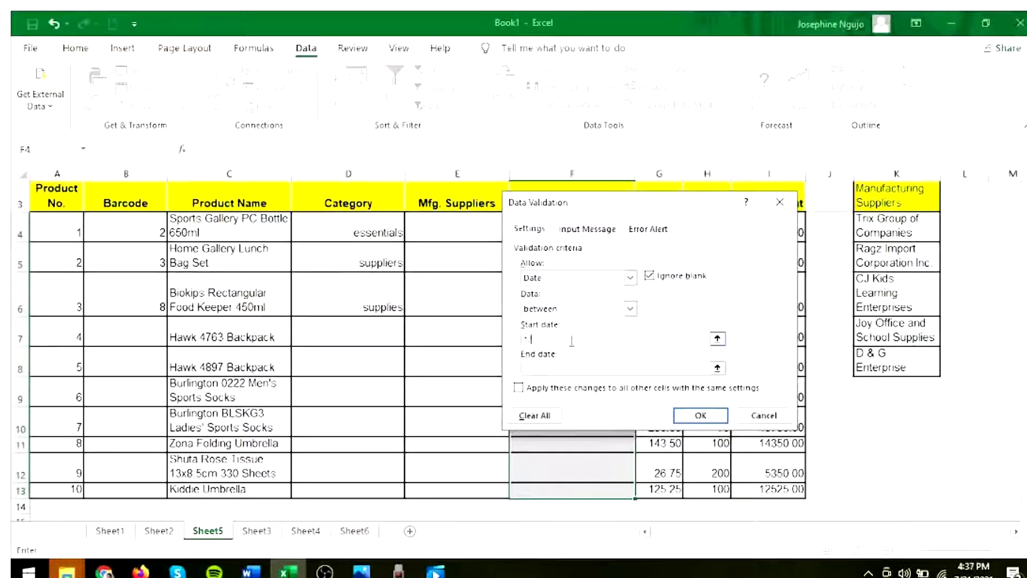
pyautogui.write('/1/2018')
pyautogui.click(566, 370)
pyautogui.write('5/31/')
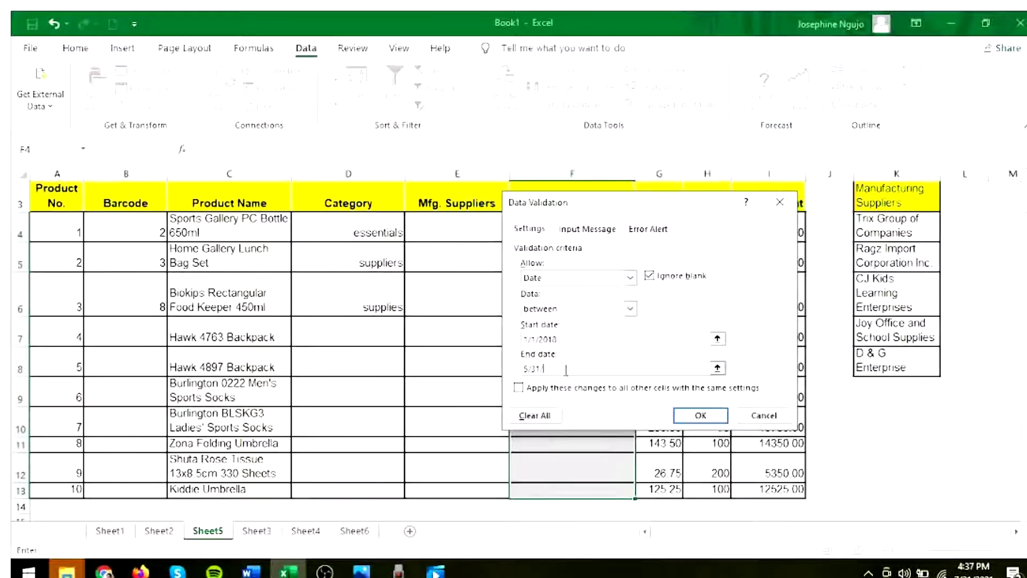
pyautogui.write('2019')
# Step: Apply the date rule and enter 1/2/18 as product 1's date in F4
pyautogui.click(701, 416)
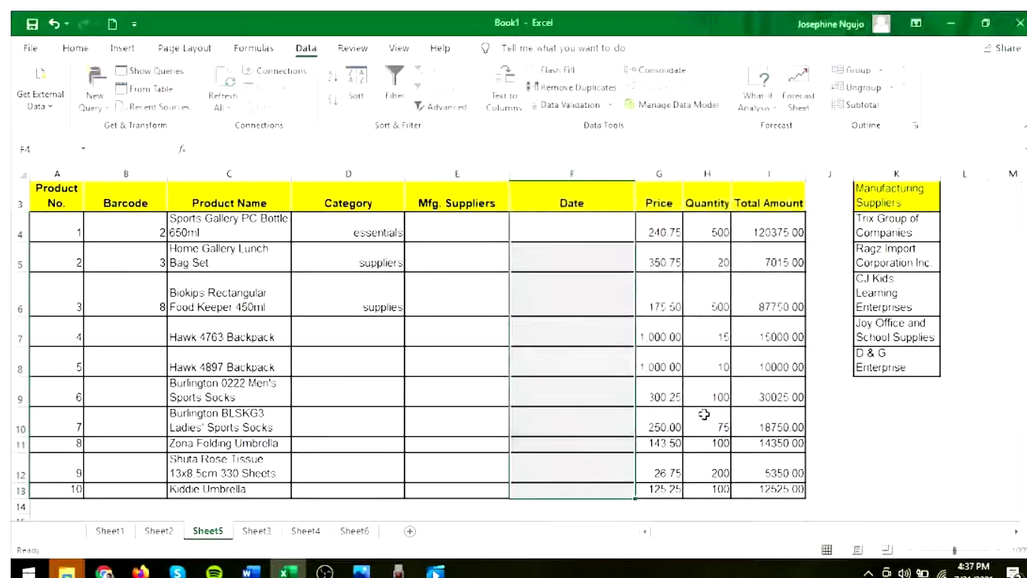
pyautogui.click(589, 241)
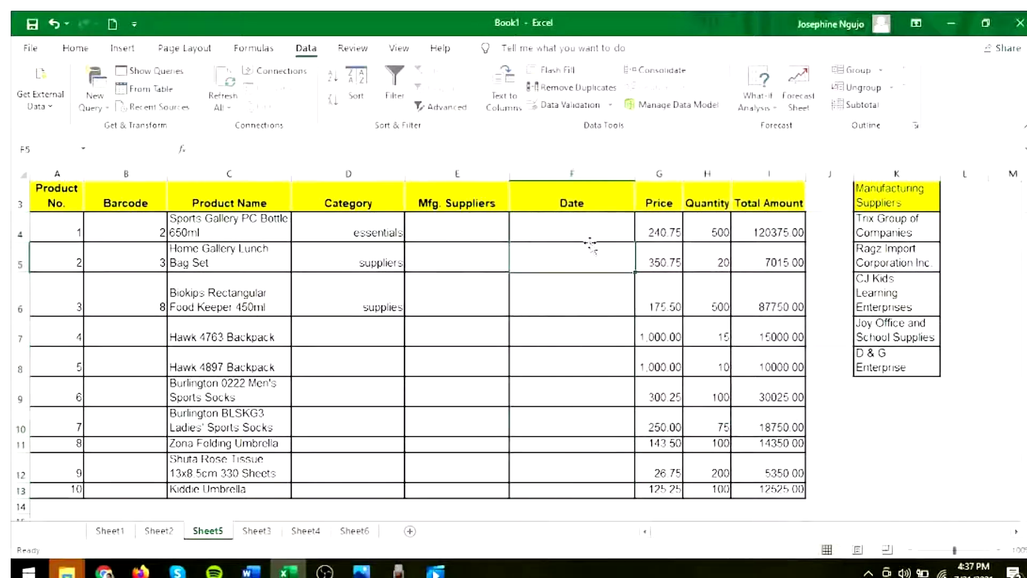
pyautogui.write('1')
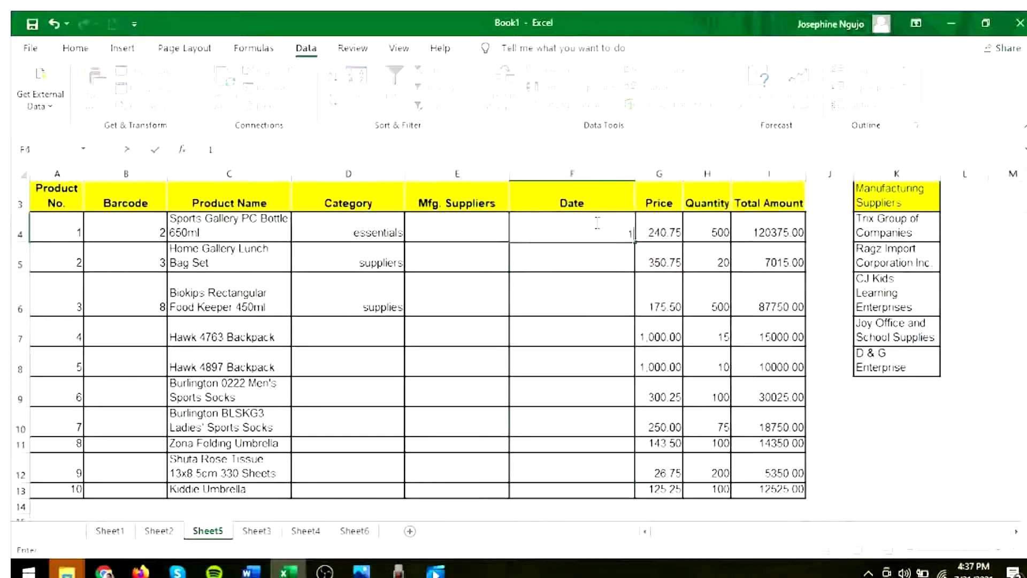
pyautogui.write('/2/18')
pyautogui.press('Return')
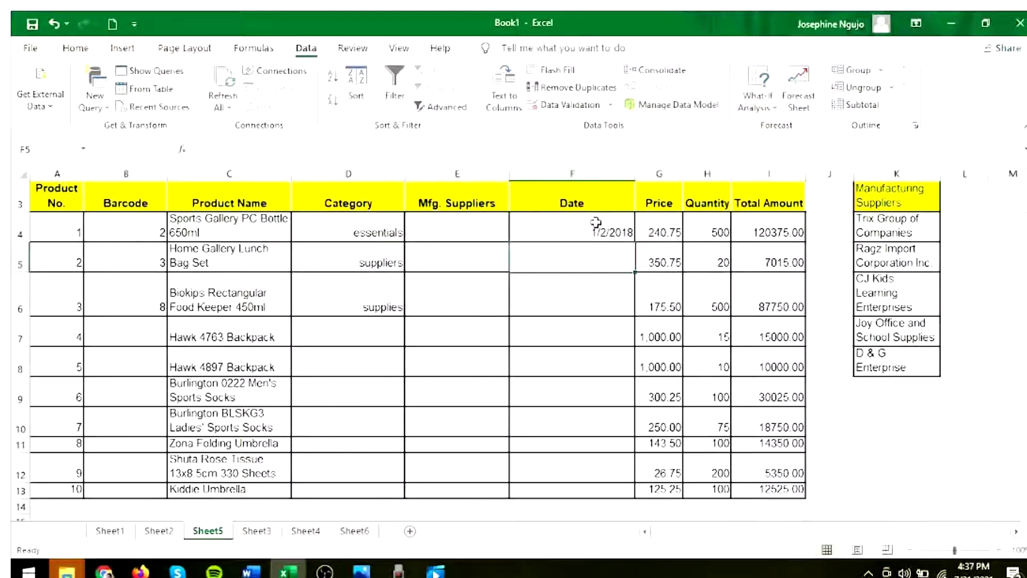
# Step: Test rejected dates 5/31/2020 and 4/31/2019 in F5, then enter the valid 5/8/2018
pyautogui.write('5/31')
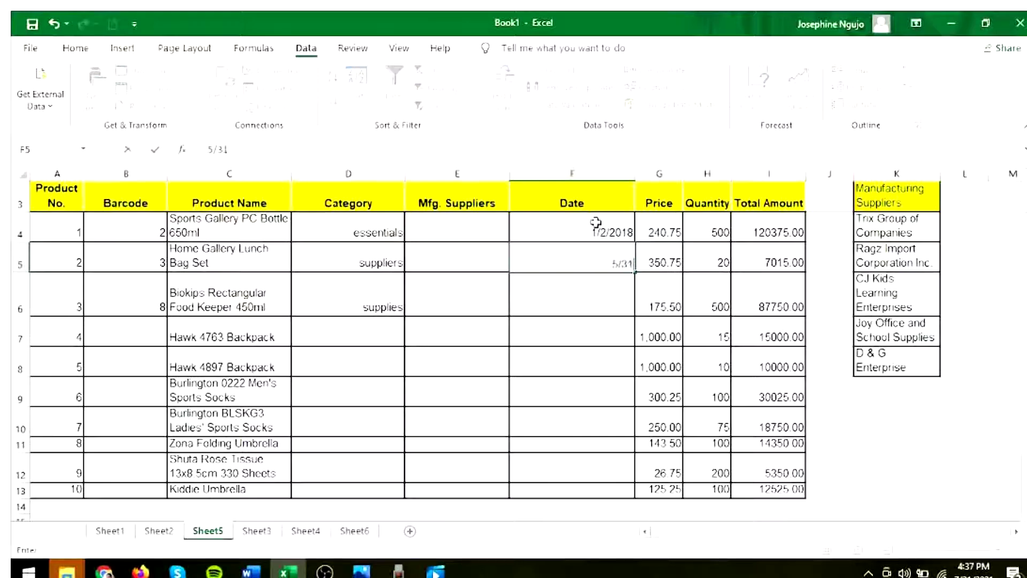
pyautogui.write('/2020')
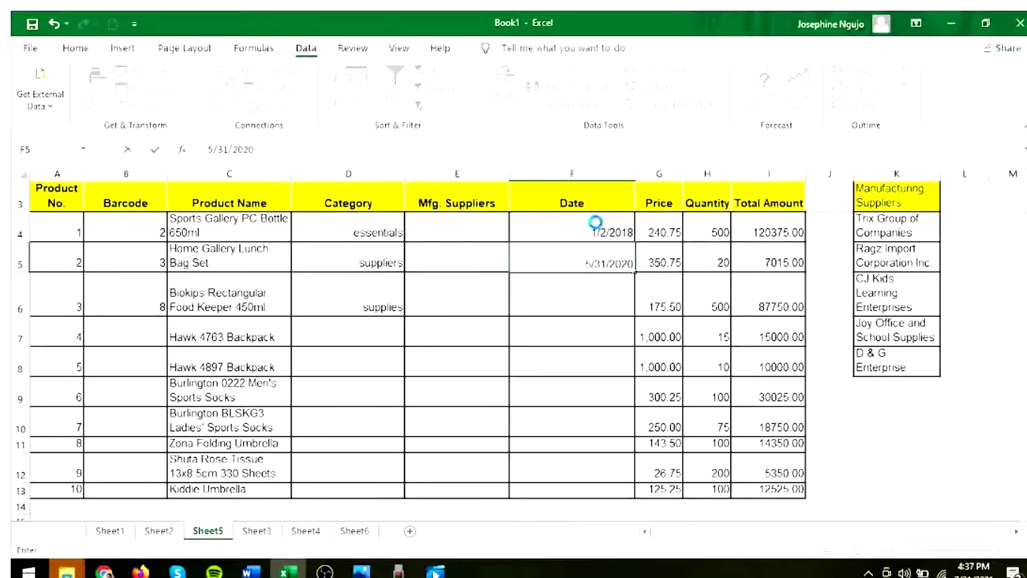
pyautogui.press('Return')
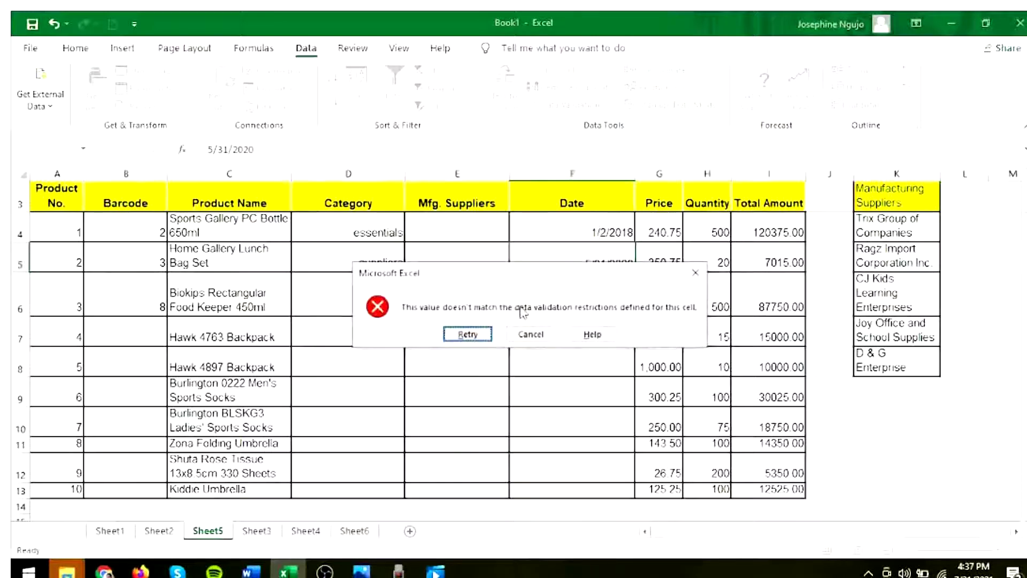
pyautogui.click(468, 334)
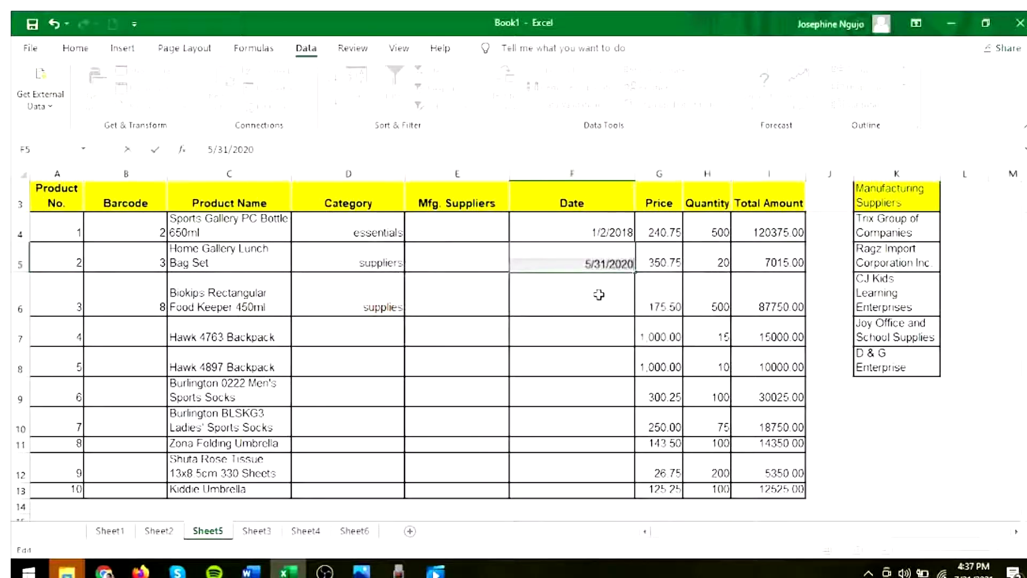
pyautogui.write('4/31')
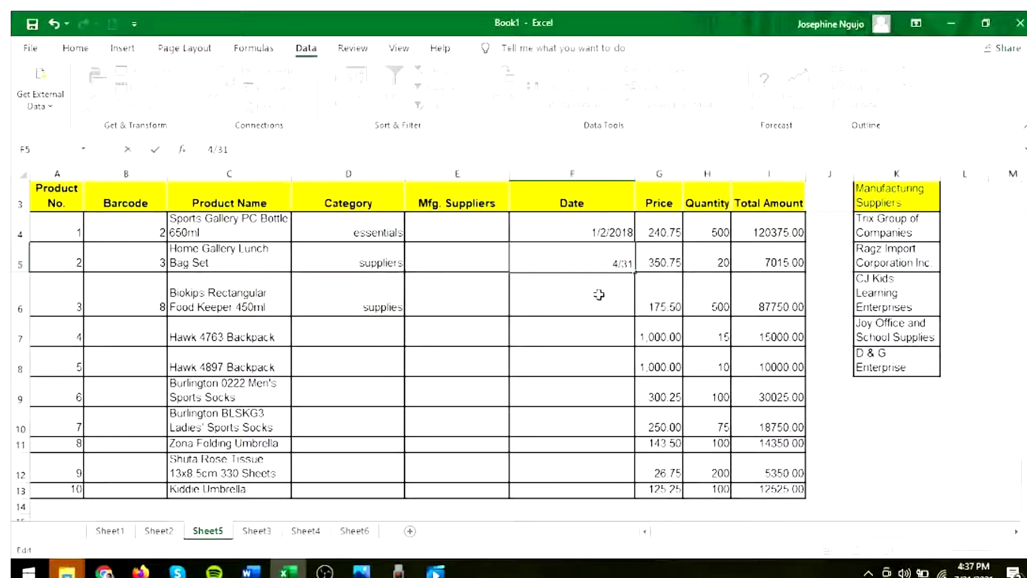
pyautogui.write('/')
pyautogui.write('2019')
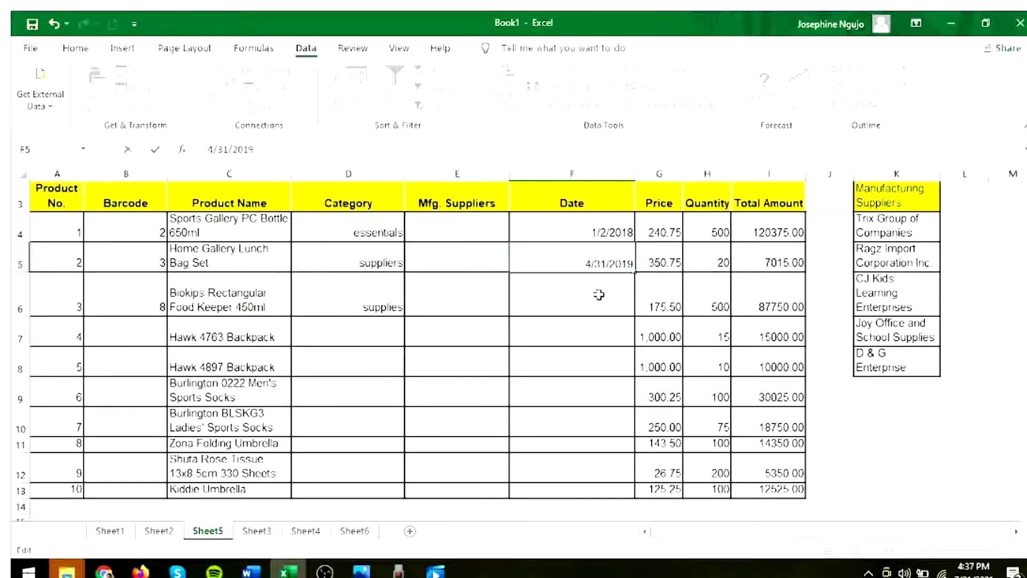
pyautogui.press('Return')
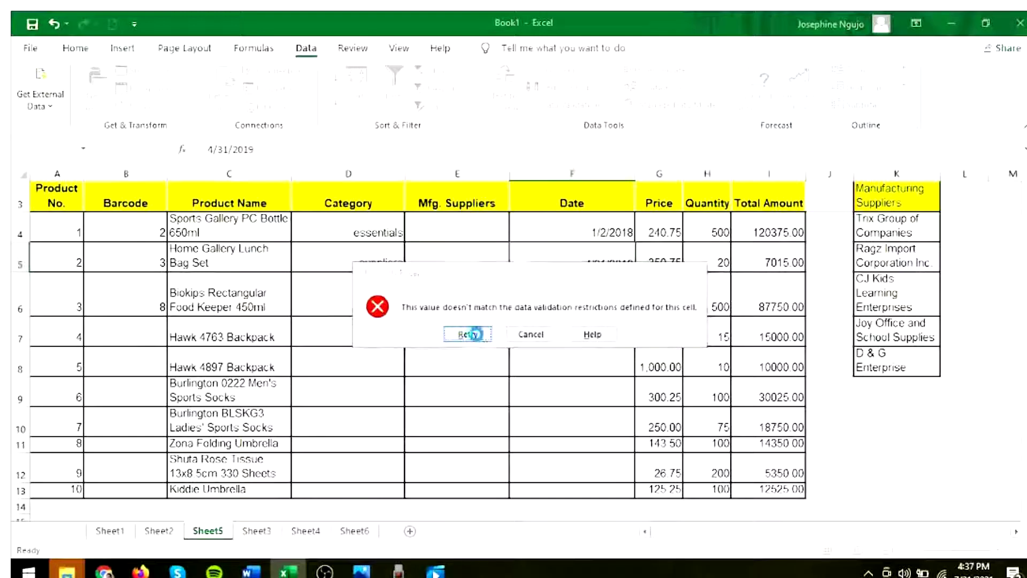
pyautogui.click(468, 335)
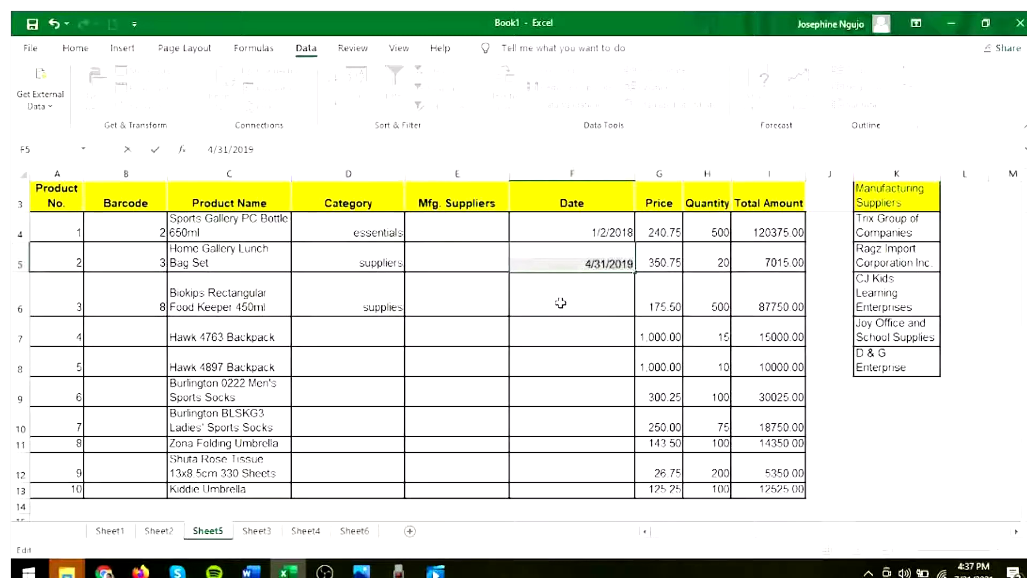
pyautogui.write('5/8')
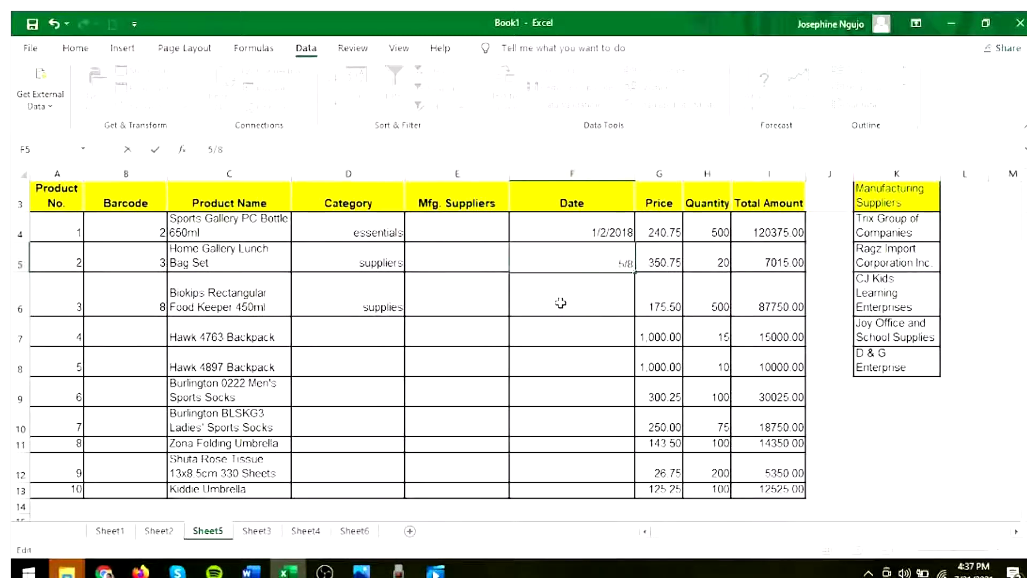
pyautogui.write('/2018')
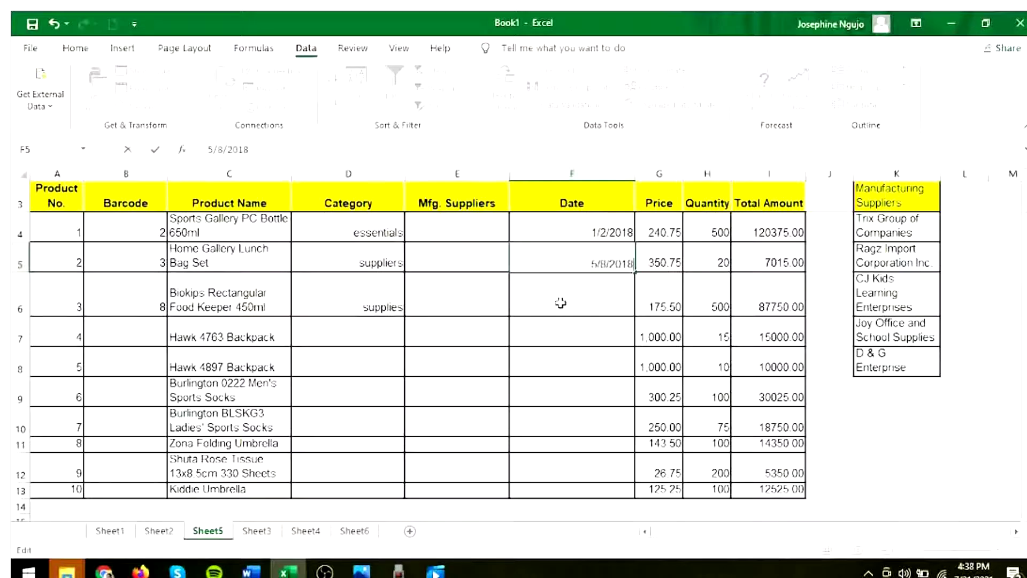
pyautogui.press('Return')
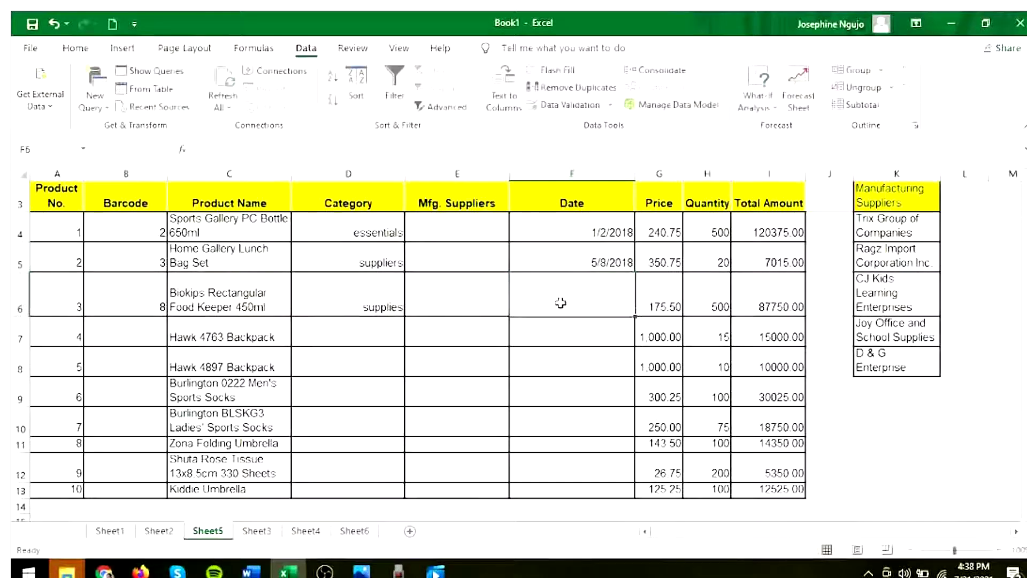
# Step: Enter 7/9/2018 as product 3's date in F6, fixing a typo
pyautogui.write('7/')
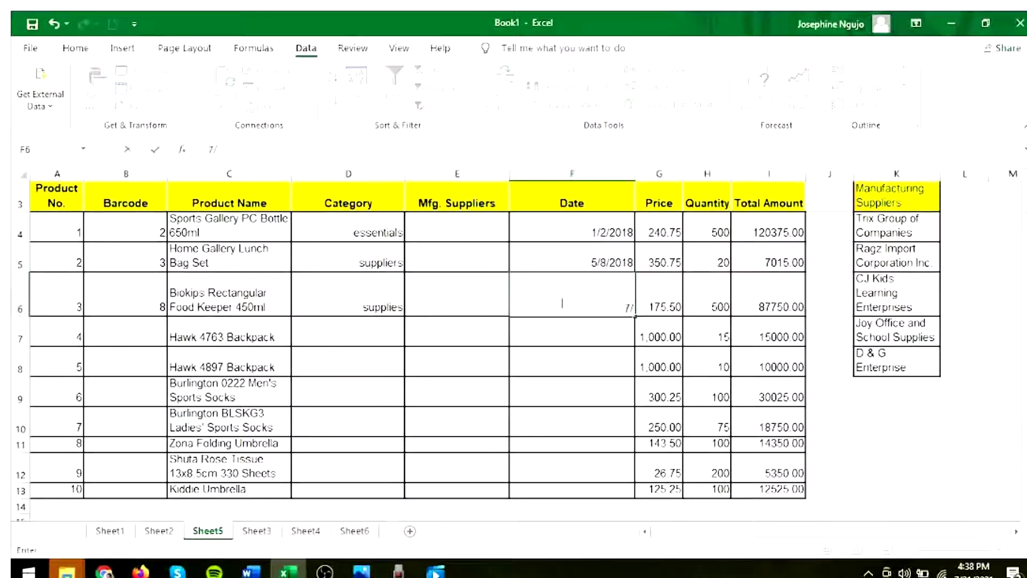
pyautogui.write('9/')
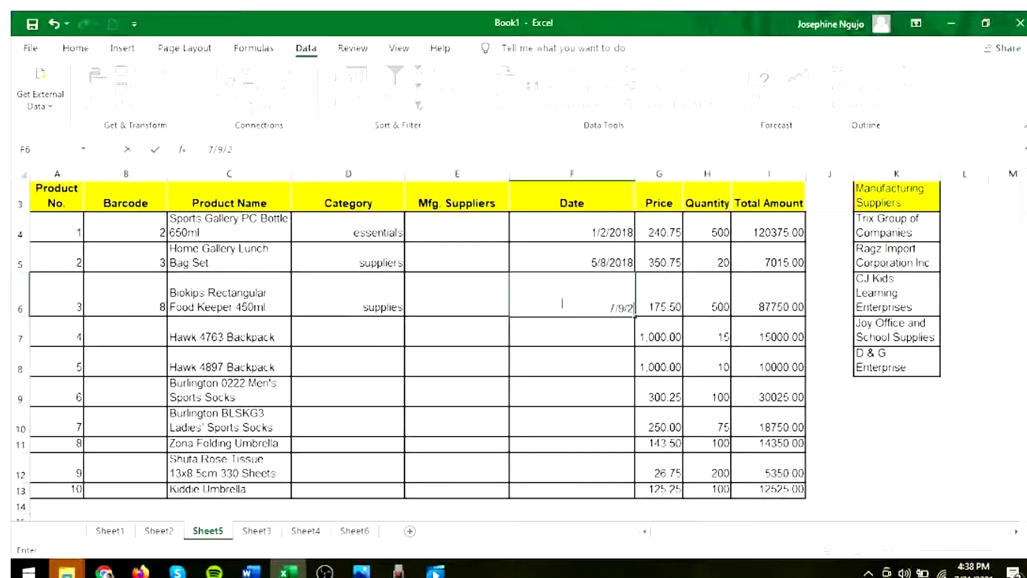
pyautogui.write('2-18')
pyautogui.press('BackSpace')
pyautogui.press('BackSpace')
pyautogui.press('BackSpace')
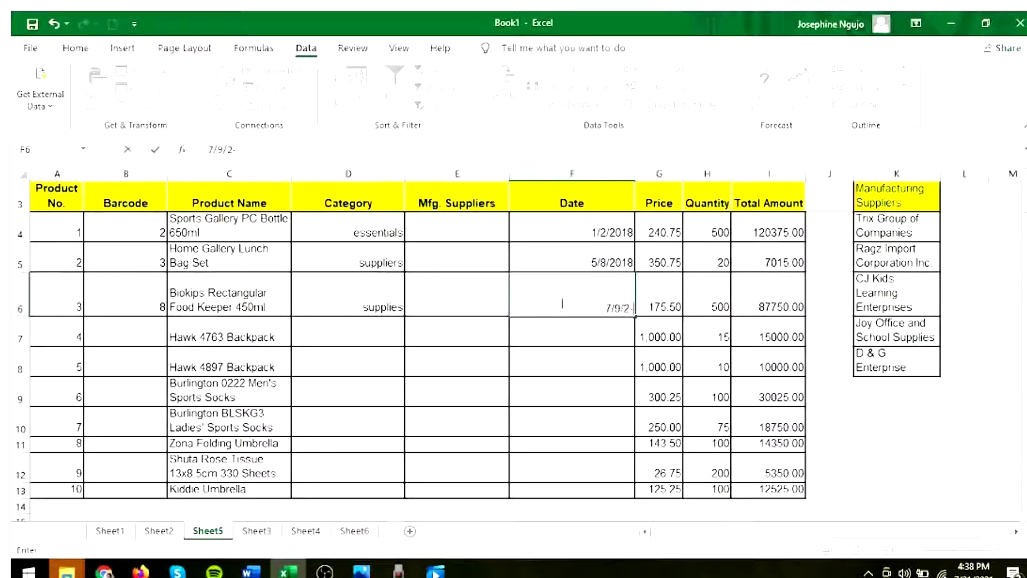
pyautogui.write('018')
pyautogui.press('Return')
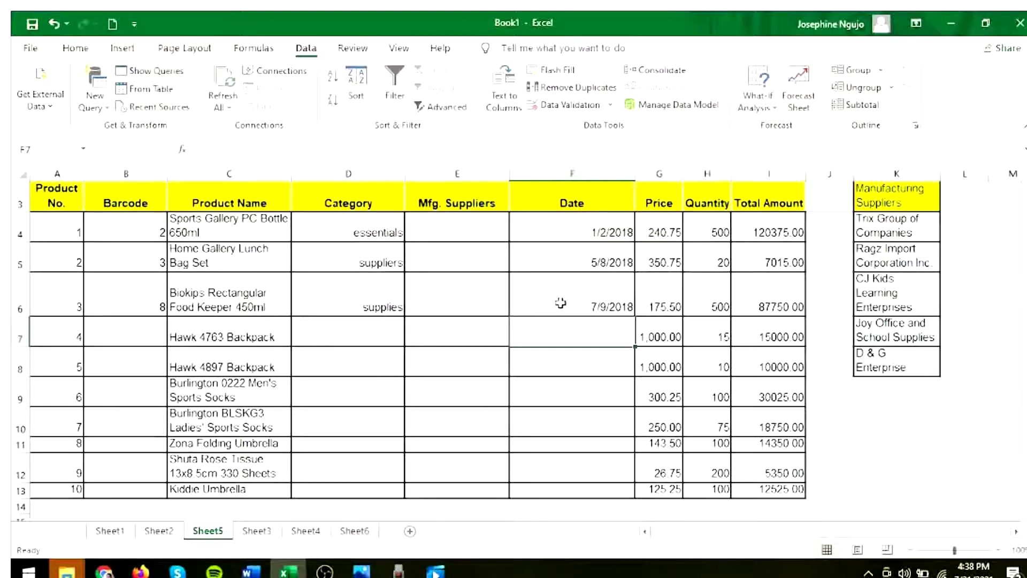
# Step: Give E4:E13 a List validation sourced from the supplier names in K4:K8
pyautogui.click(470, 230)
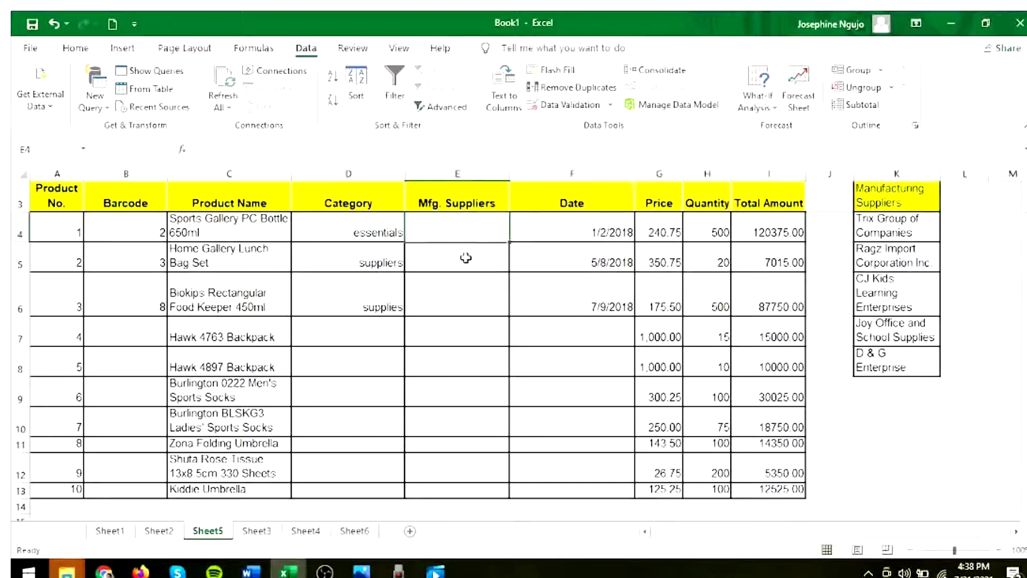
pyautogui.moveTo(455, 233); pyautogui.dragTo(449, 485)
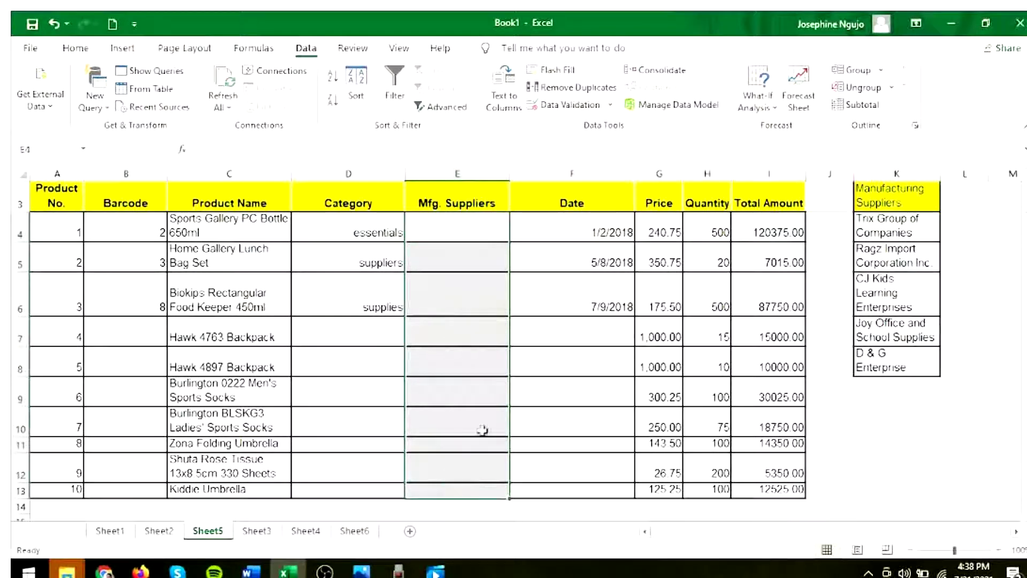
pyautogui.click(610, 106)
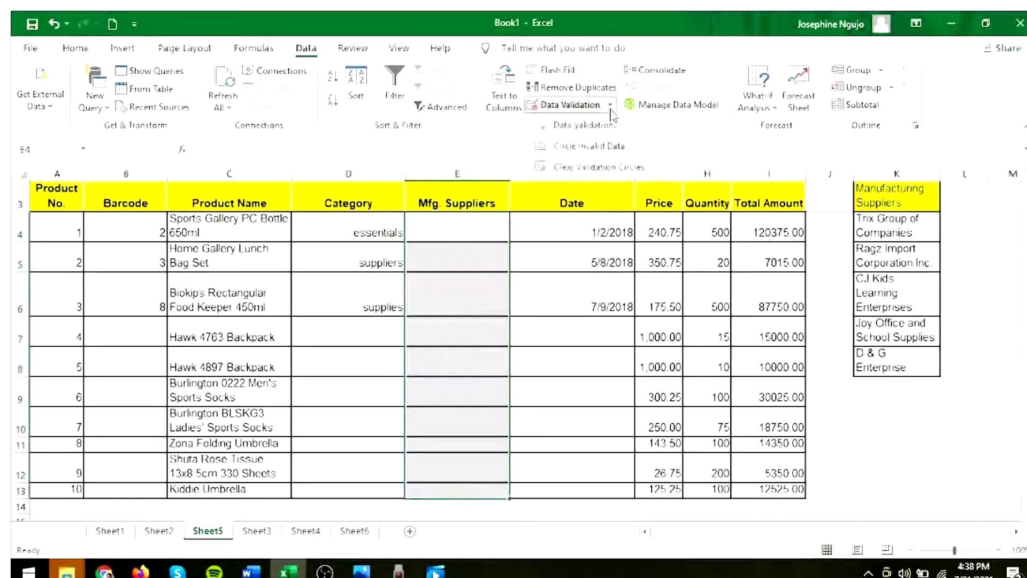
pyautogui.click(606, 129)
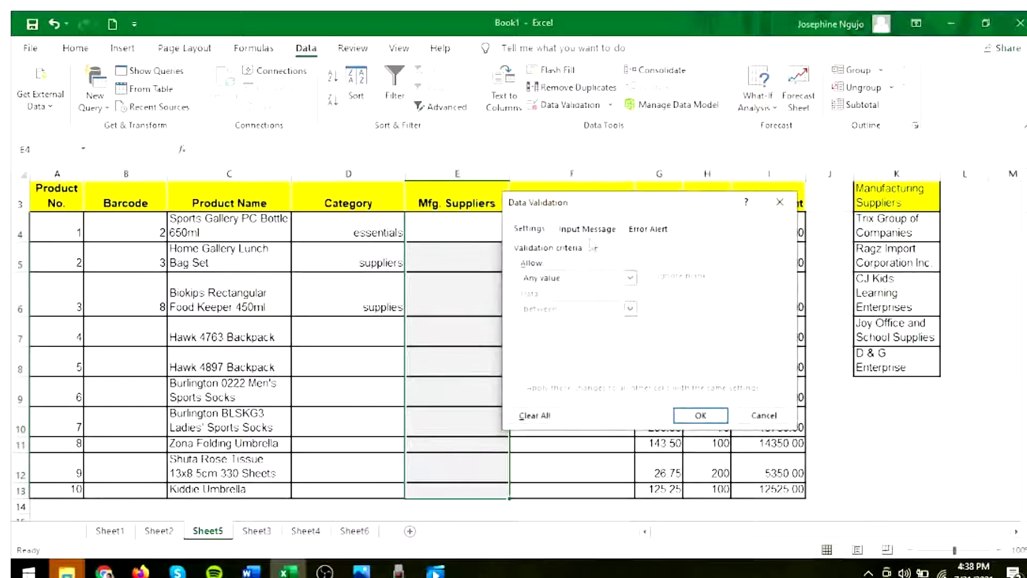
pyautogui.click(631, 277)
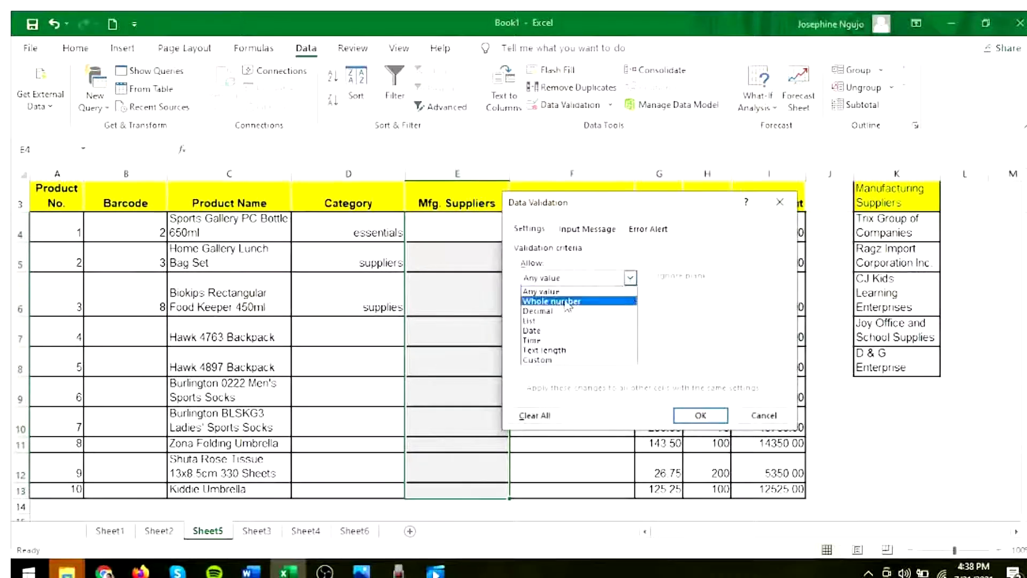
pyautogui.click(540, 321)
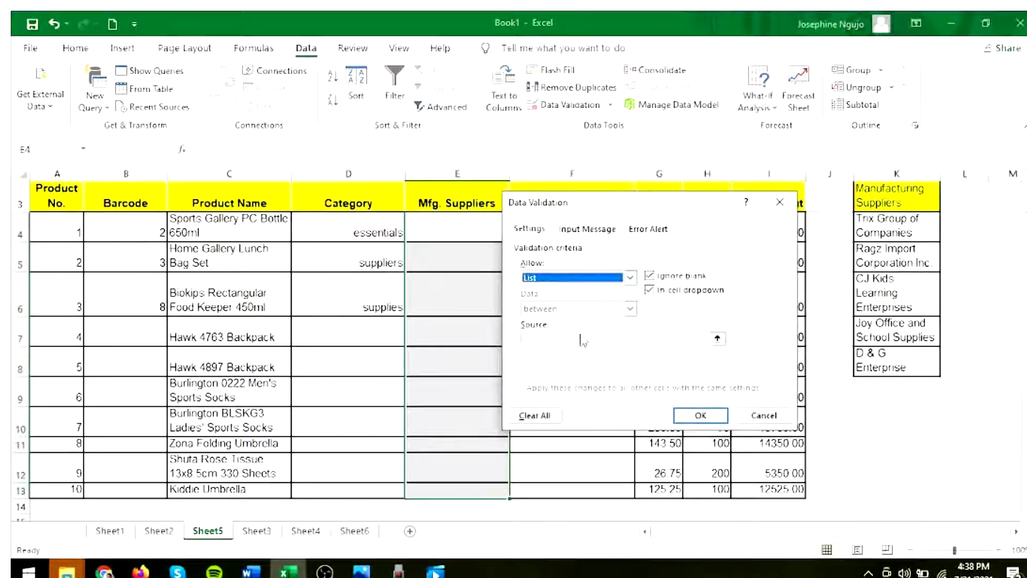
pyautogui.click(671, 335)
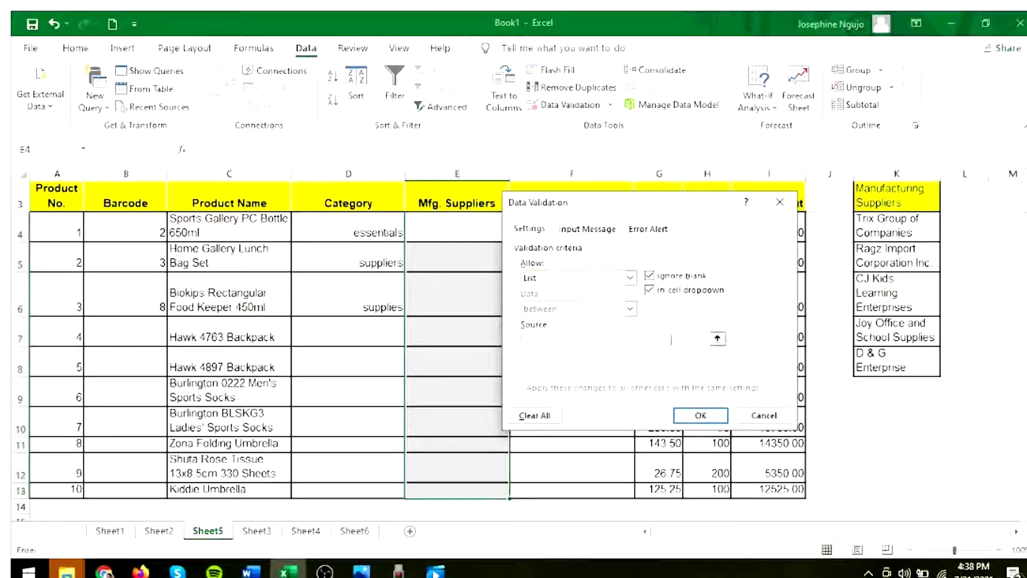
pyautogui.click(901, 227)
pyautogui.moveTo(901, 227); pyautogui.dragTo(904, 362)
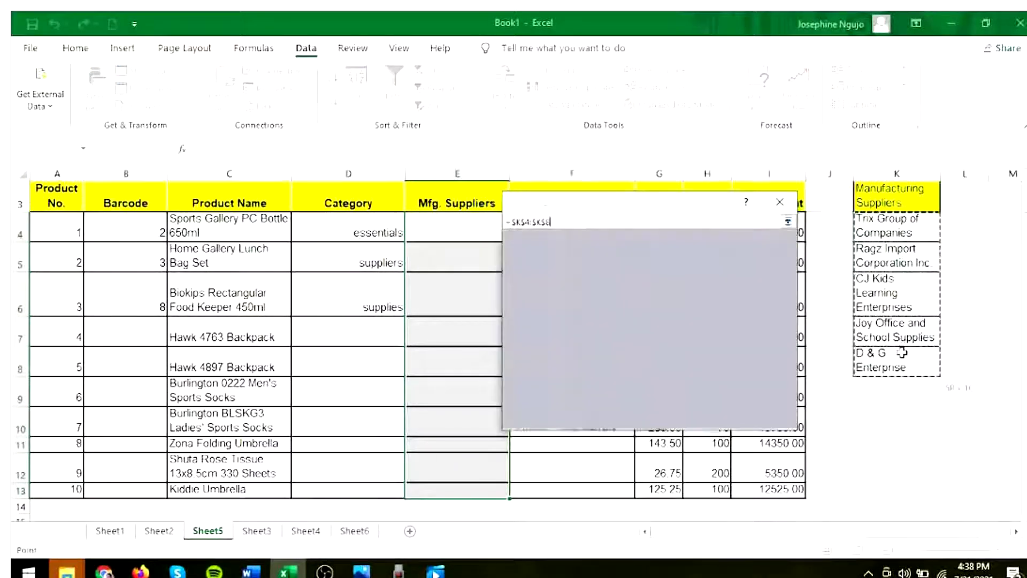
pyautogui.click(694, 416)
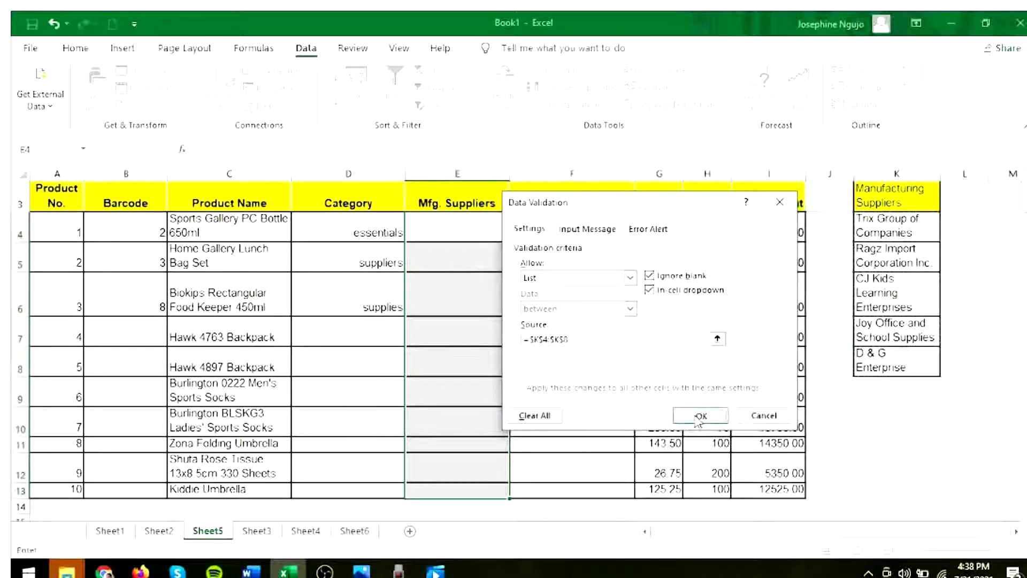
# Step: Pick Ragz Import Corporation Inc for E4 and E5 and CJ Kids Learning Enterprises for E6
pyautogui.click(516, 234)
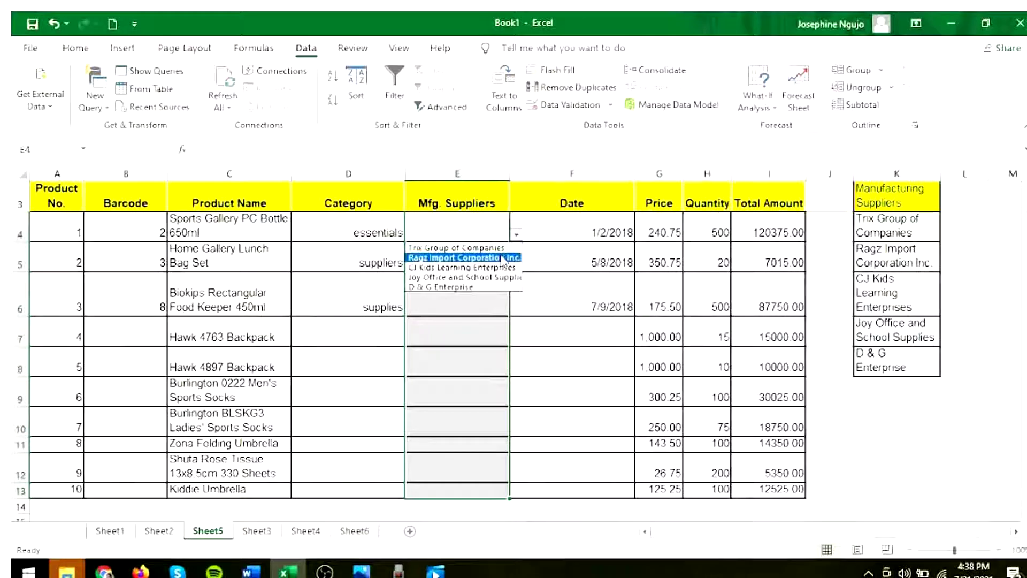
pyautogui.click(503, 258)
pyautogui.click(499, 262)
pyautogui.click(516, 265)
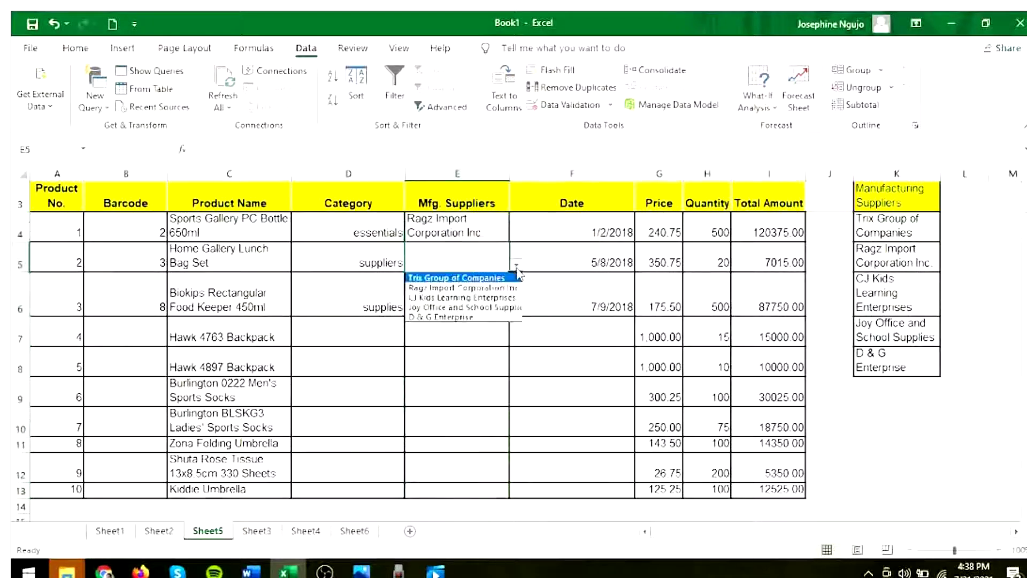
pyautogui.click(501, 287)
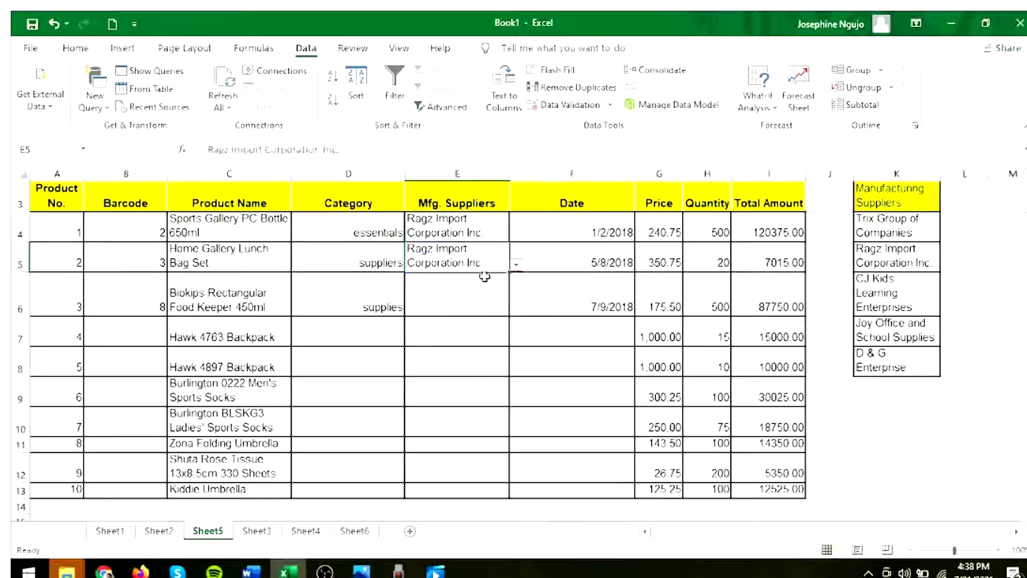
pyautogui.click(461, 291)
pyautogui.click(516, 311)
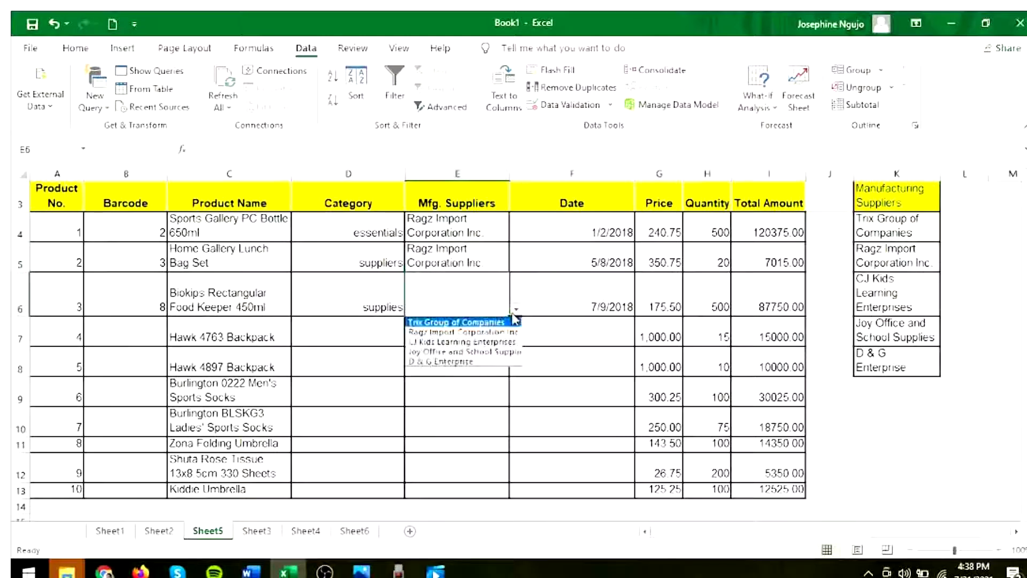
pyautogui.click(493, 343)
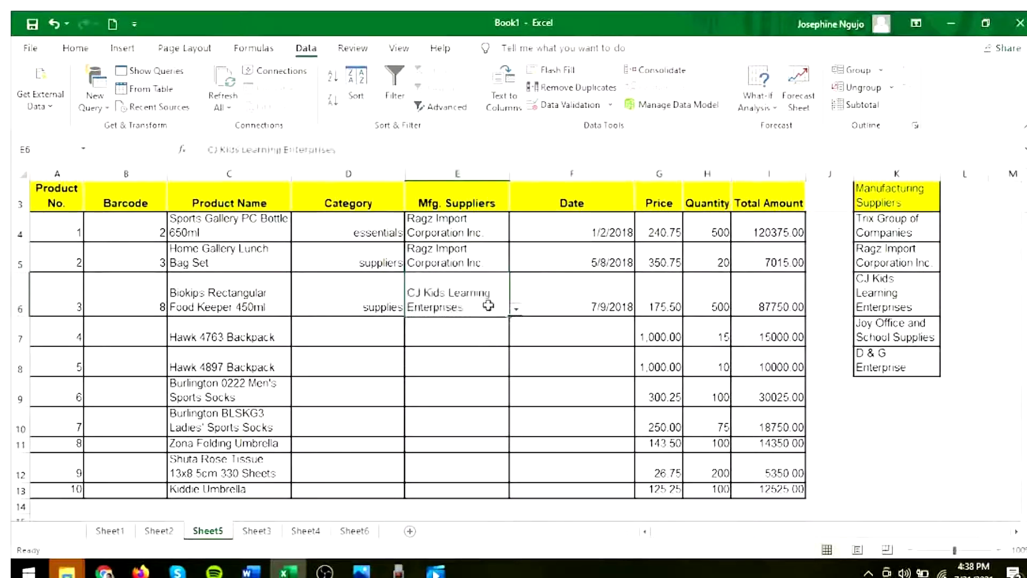
# Step: Change E5's supplier to Joy Office and School Supplies
pyautogui.click(493, 265)
pyautogui.click(516, 264)
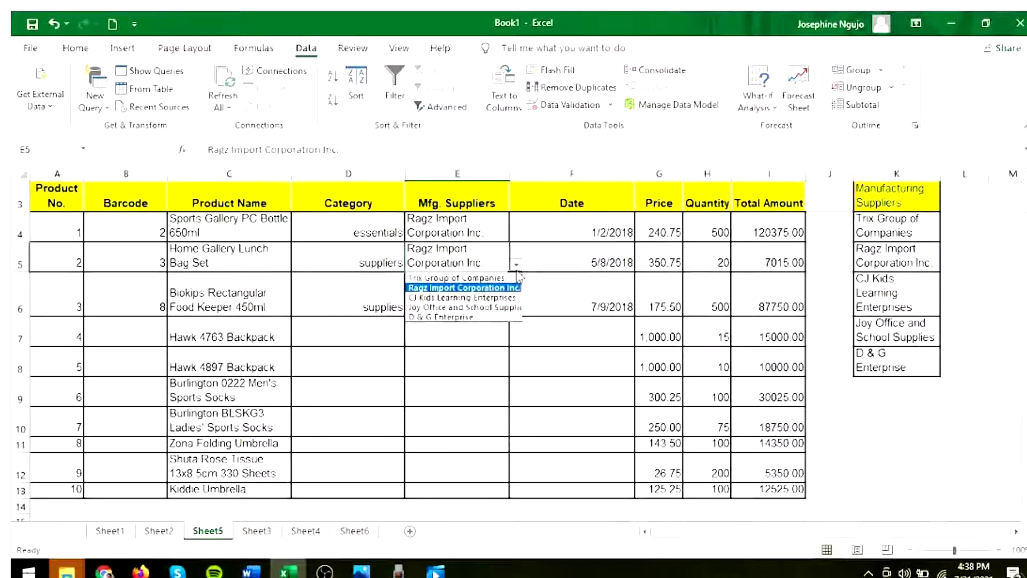
pyautogui.click(498, 308)
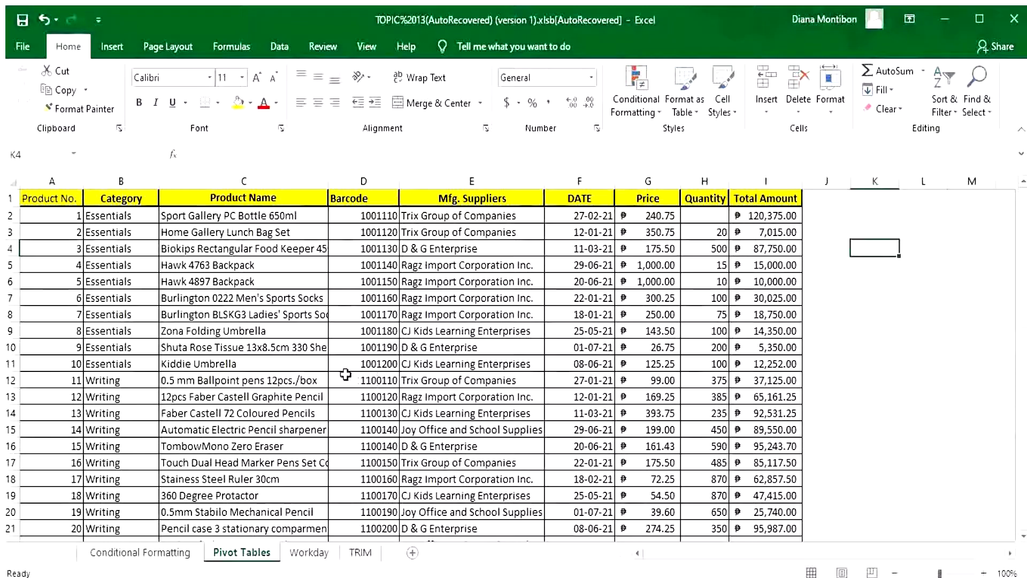
# Step: Insert a PivotTable from the product data at K3 on the existing Pivot Tables sheet
pyautogui.click(314, 374)
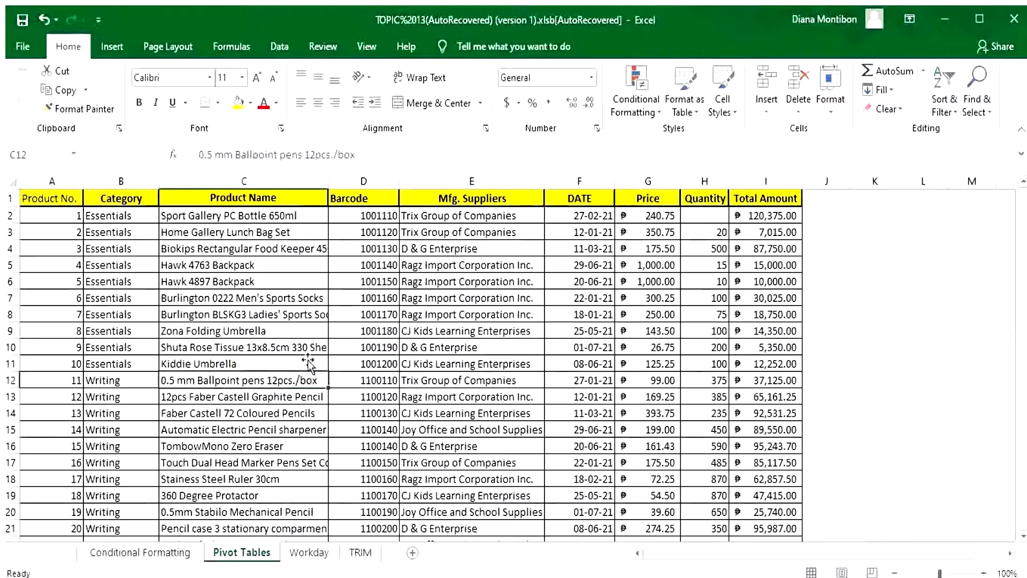
pyautogui.click(112, 47)
pyautogui.click(23, 84)
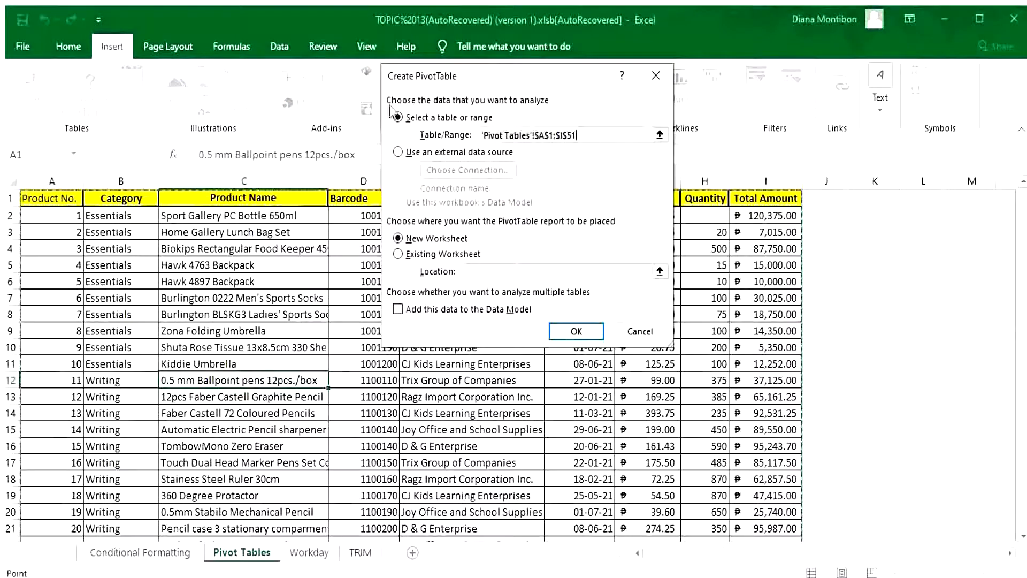
pyautogui.click(402, 256)
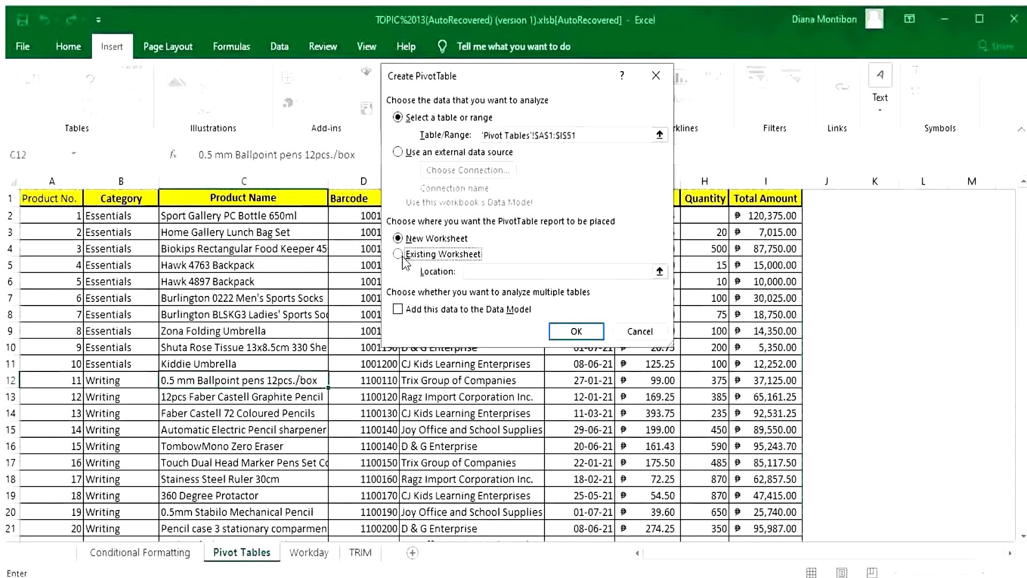
pyautogui.click(877, 233)
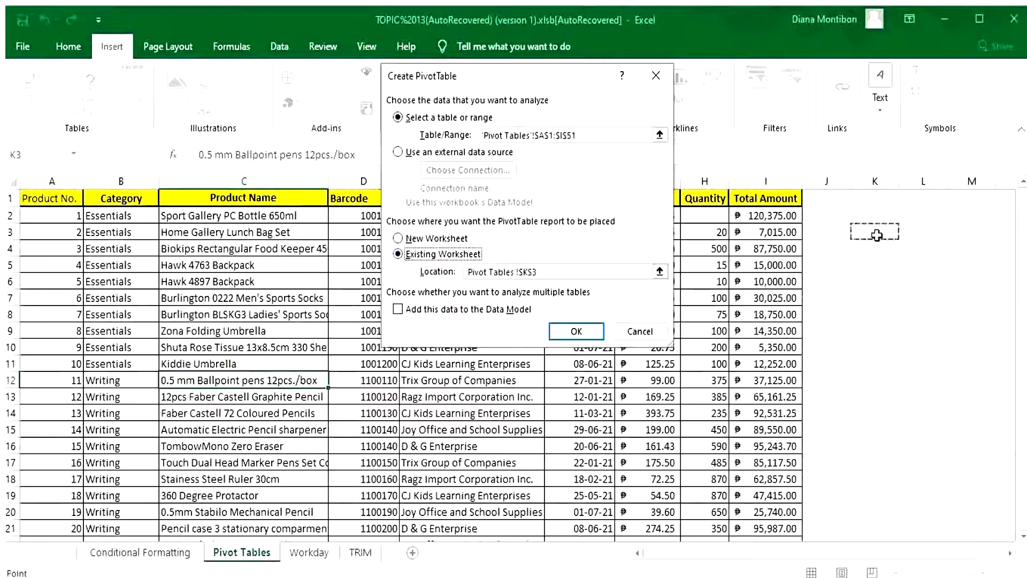
pyautogui.click(577, 331)
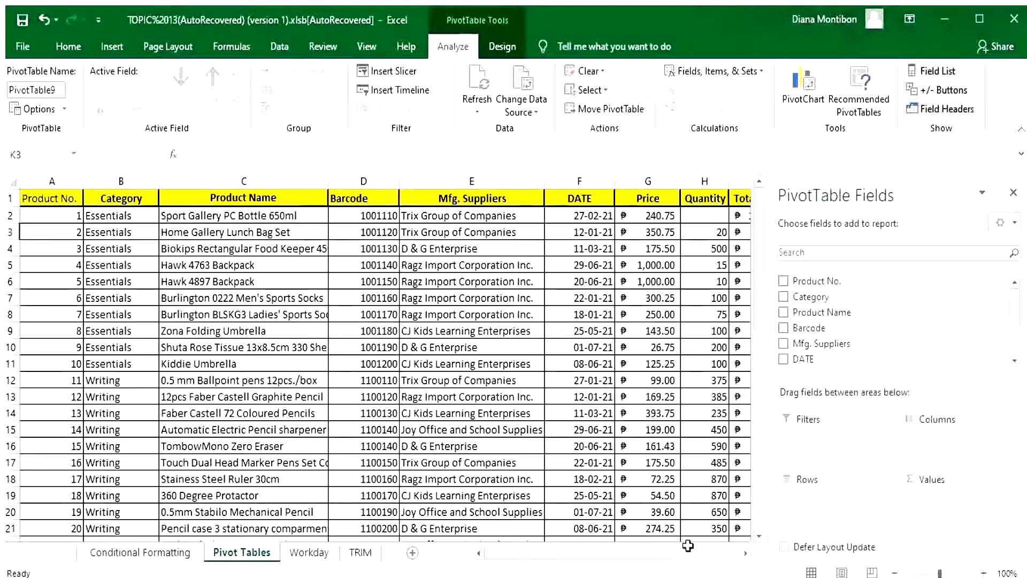
# Step: Add Category, Mfg. Suppliers and Total Amount fields to sum Total Amount by category and supplier
pyautogui.moveTo(675, 561); pyautogui.dragTo(675, 562)
pyautogui.moveTo(771, 550); pyautogui.dragTo(770, 549)
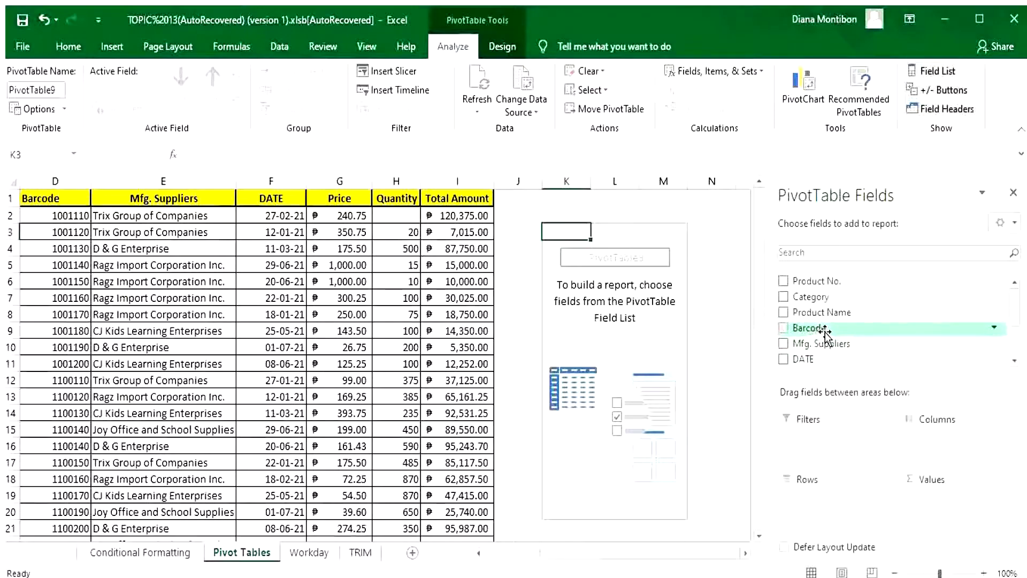
pyautogui.click(783, 296)
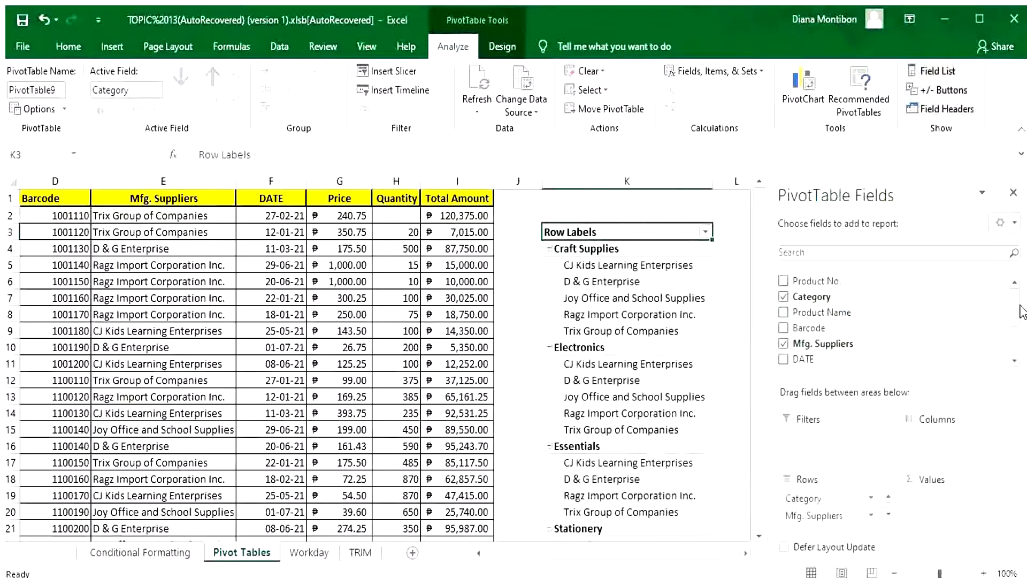
pyautogui.scroll(-2, 1015, 309)
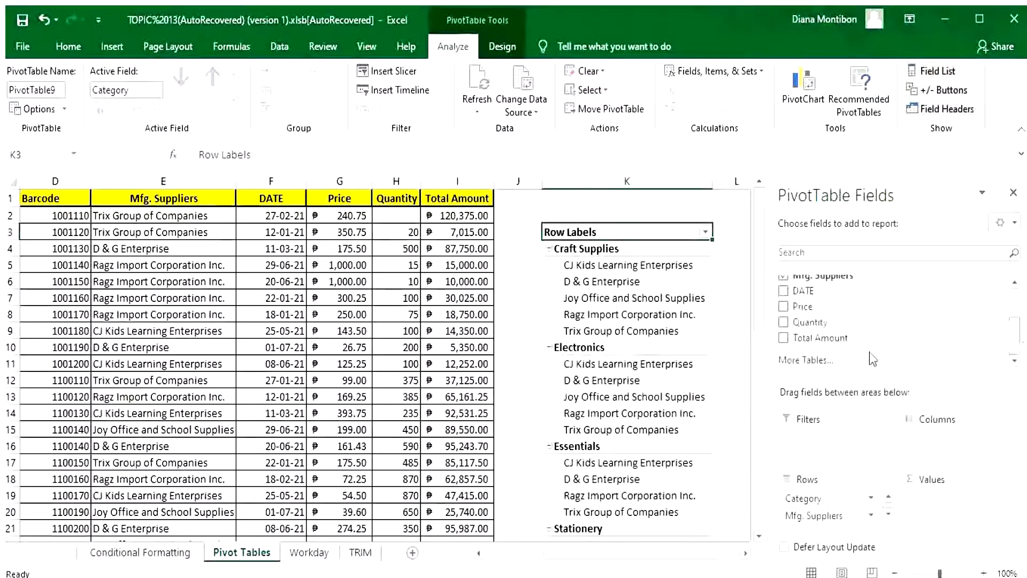
pyautogui.click(786, 338)
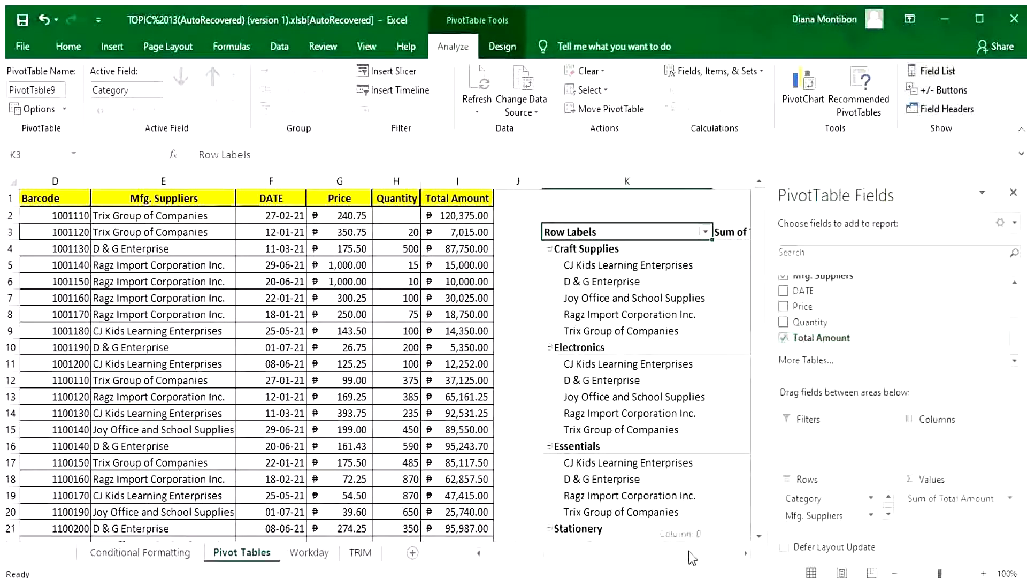
pyautogui.moveTo(698, 554); pyautogui.dragTo(745, 554)
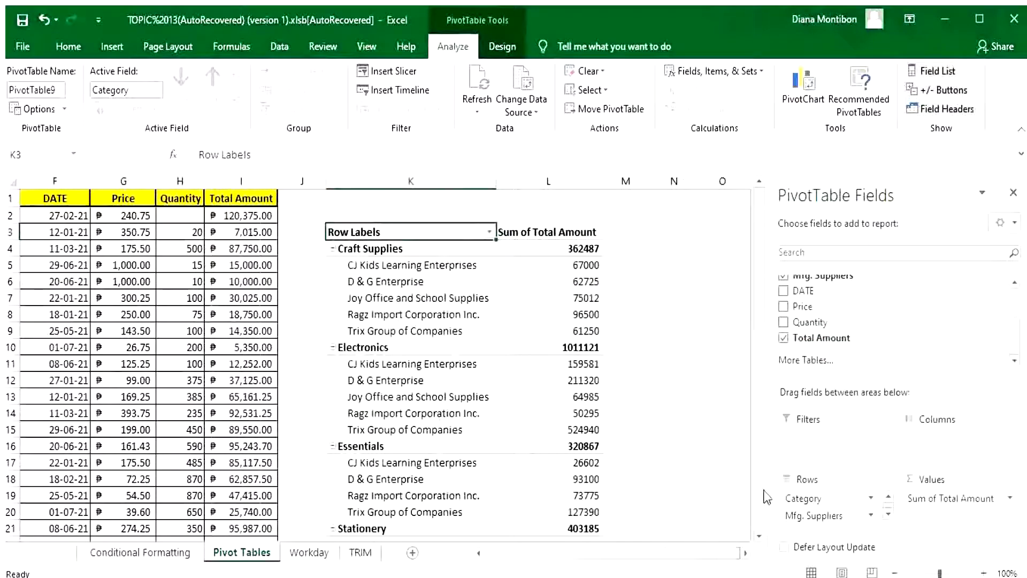
pyautogui.moveTo(758, 309)
pyautogui.mouseDown()
pyautogui.moveTo(762, 426)
pyautogui.moveTo(758, 309)
pyautogui.mouseUp()
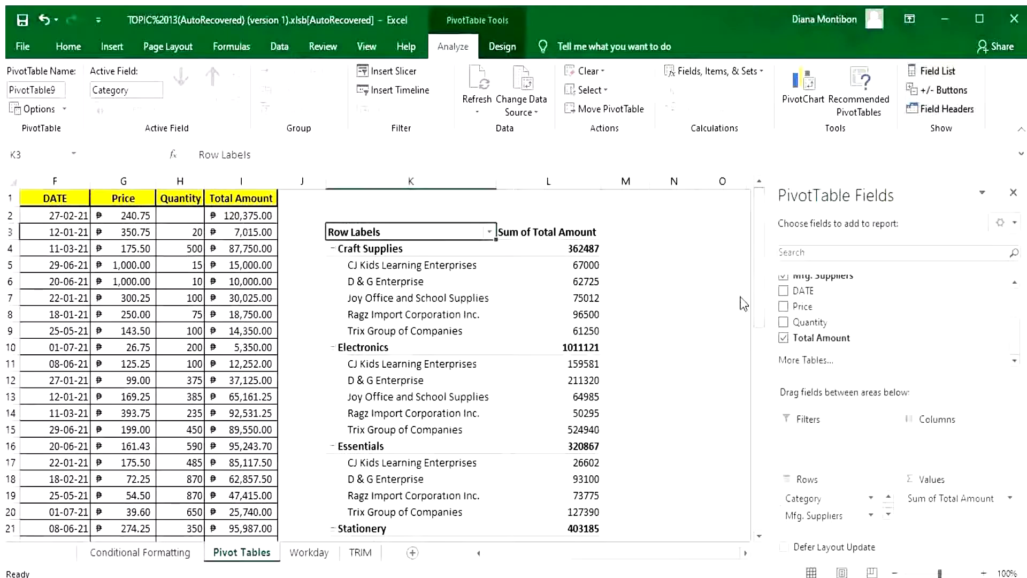
# Step: Sort suppliers within each category by Sum of Total Amount, largest to smallest
pyautogui.moveTo(584, 268)
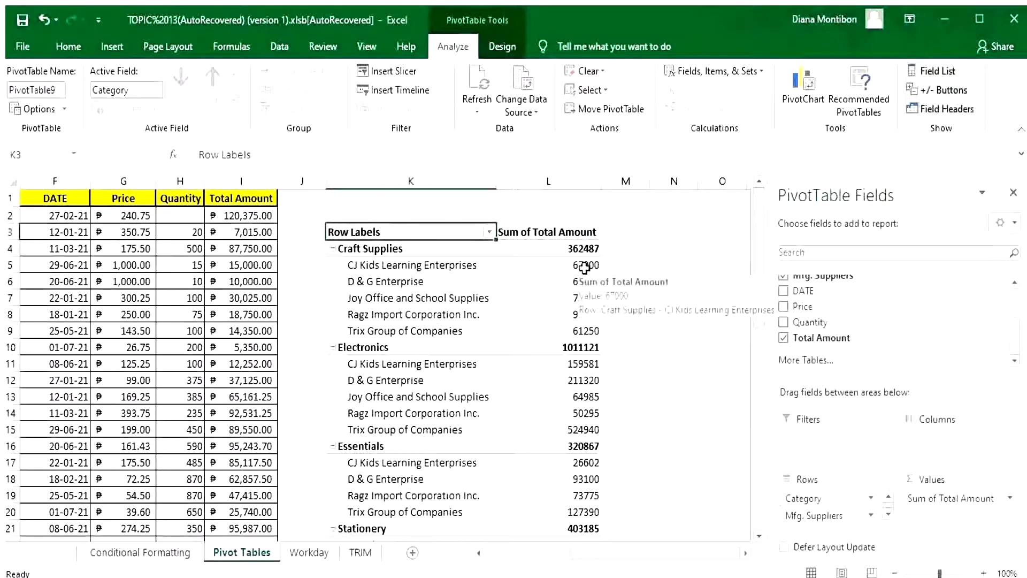
pyautogui.click(584, 267)
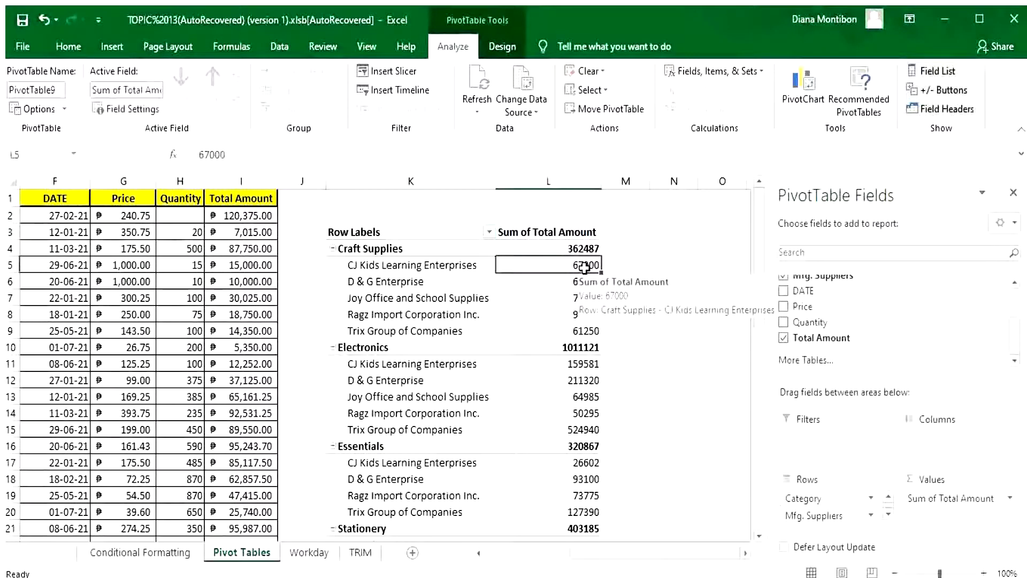
pyautogui.rightClick(584, 267)
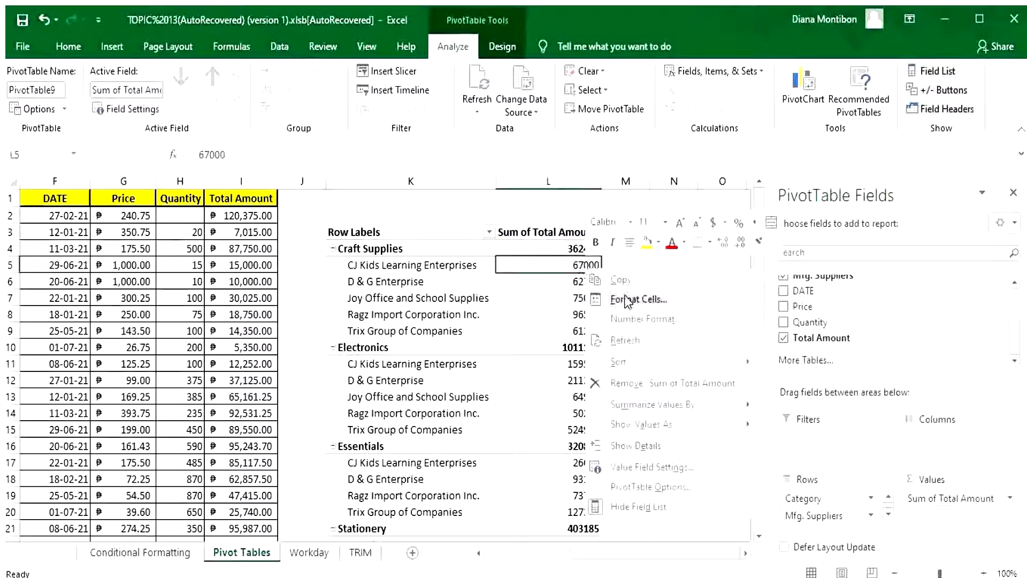
pyautogui.moveTo(626, 362)
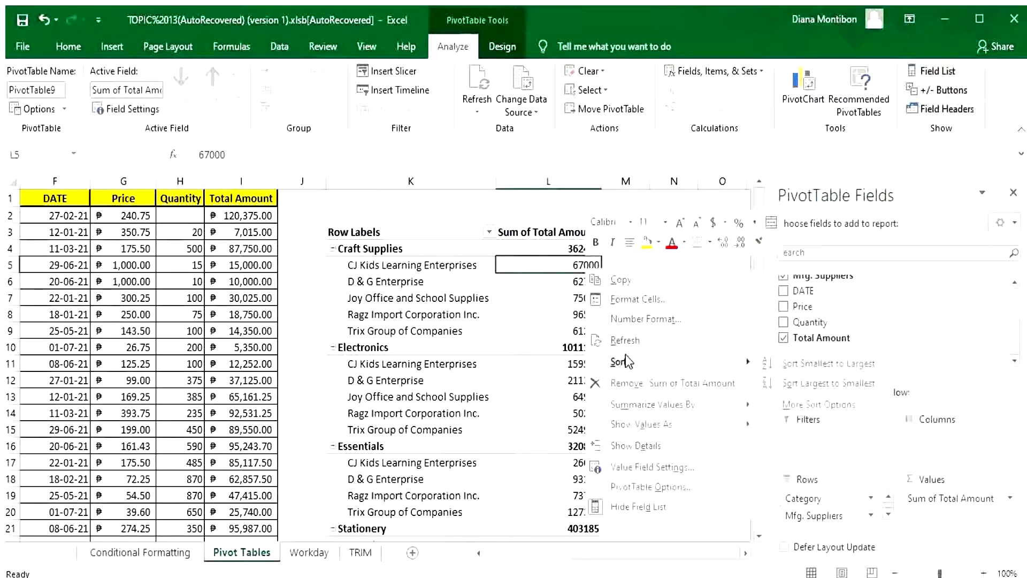
pyautogui.click(769, 382)
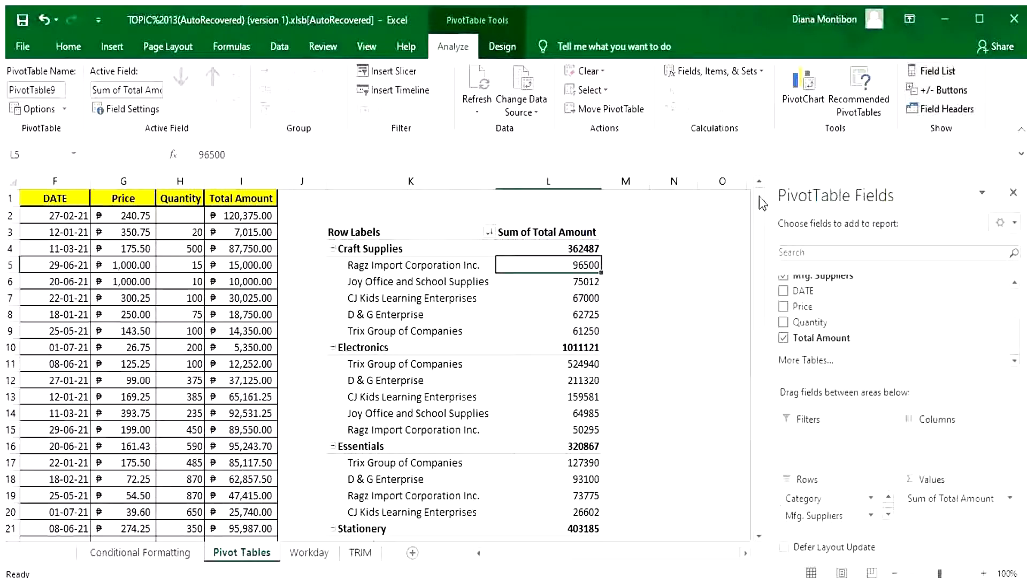
pyautogui.moveTo(763, 204)
pyautogui.mouseDown()
pyautogui.moveTo(764, 222)
pyautogui.moveTo(759, 192)
pyautogui.mouseUp()
pyautogui.moveTo(755, 206); pyautogui.dragTo(735, 393)
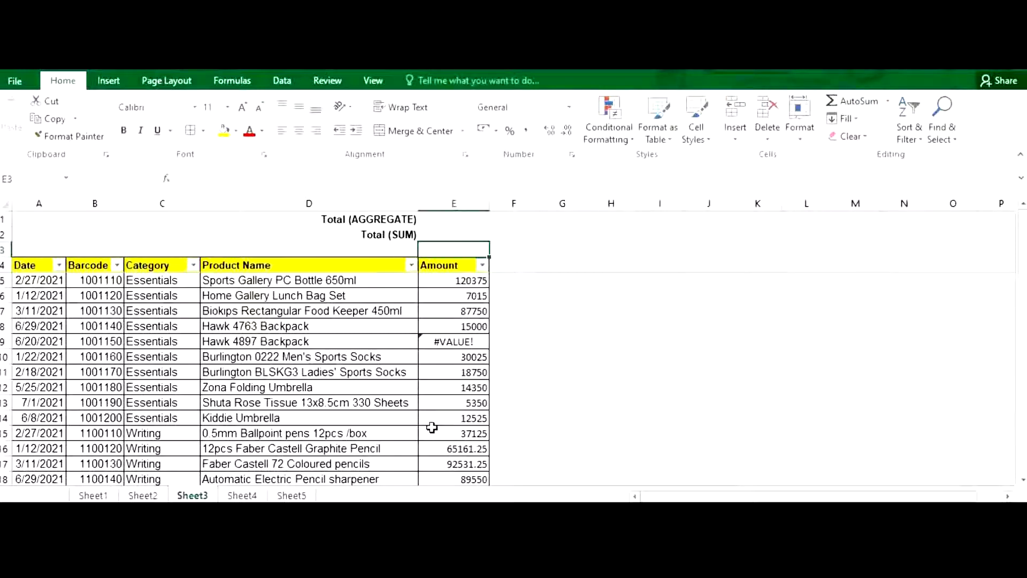
# Step: Enter =SUM(E5:E54) in the Total (SUM) cell E2, which returns #VALUE!
pyautogui.click(455, 232)
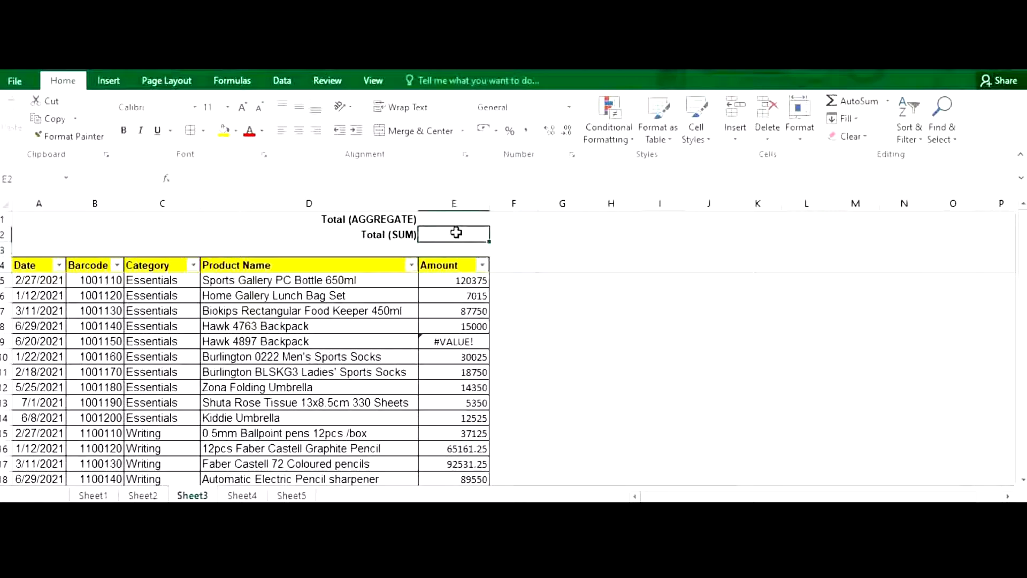
pyautogui.write('=sum(')
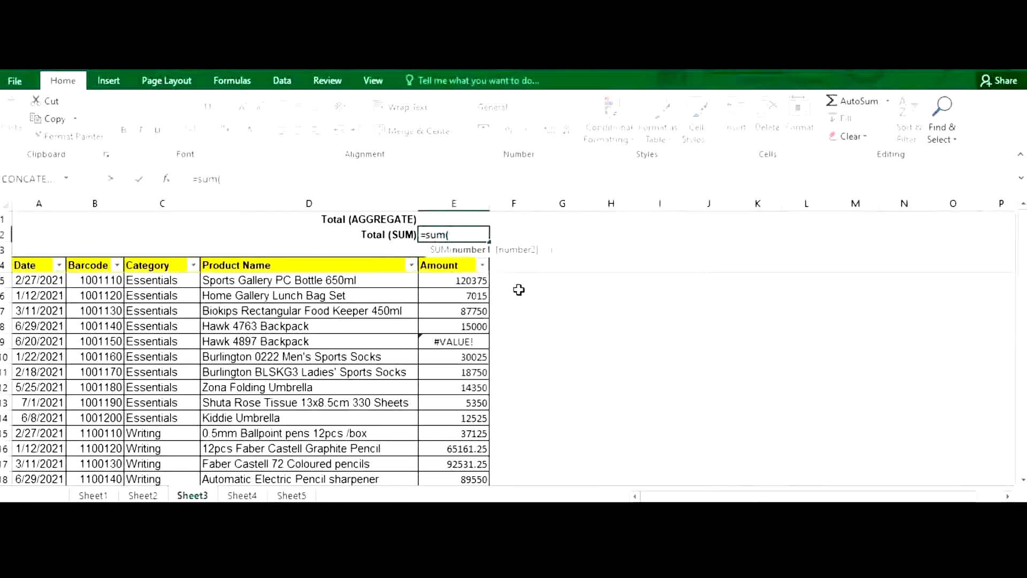
pyautogui.click(473, 281)
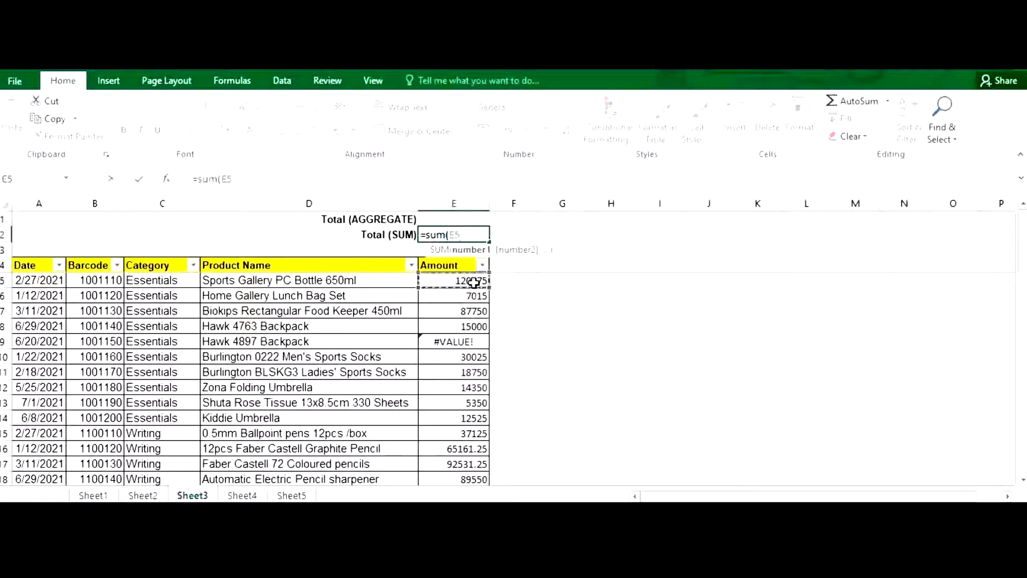
pyautogui.hotkey('ctrl', 'shift', 'Down')
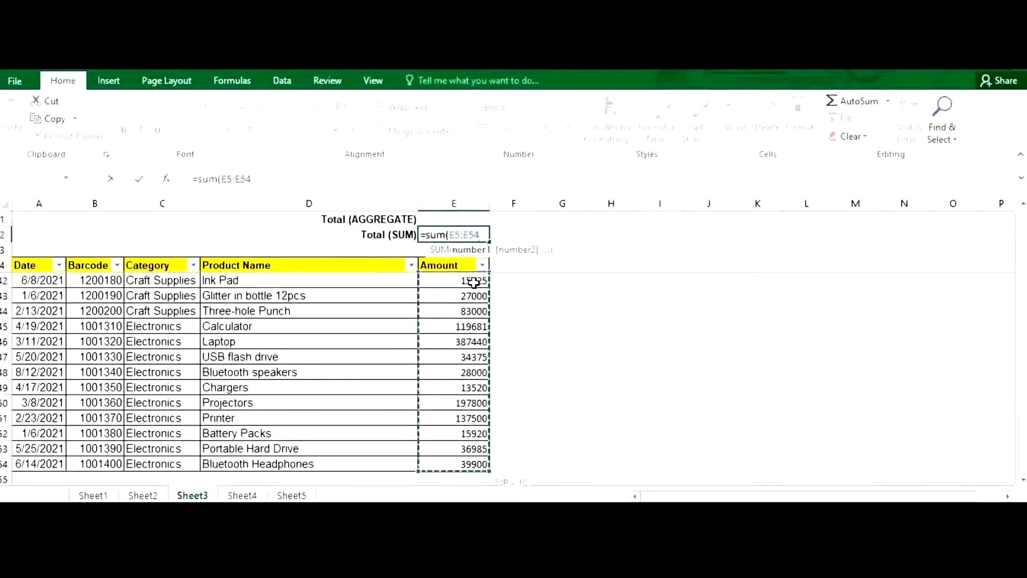
pyautogui.write(')')
pyautogui.press('Return')
pyautogui.scroll(12, 468, 342)
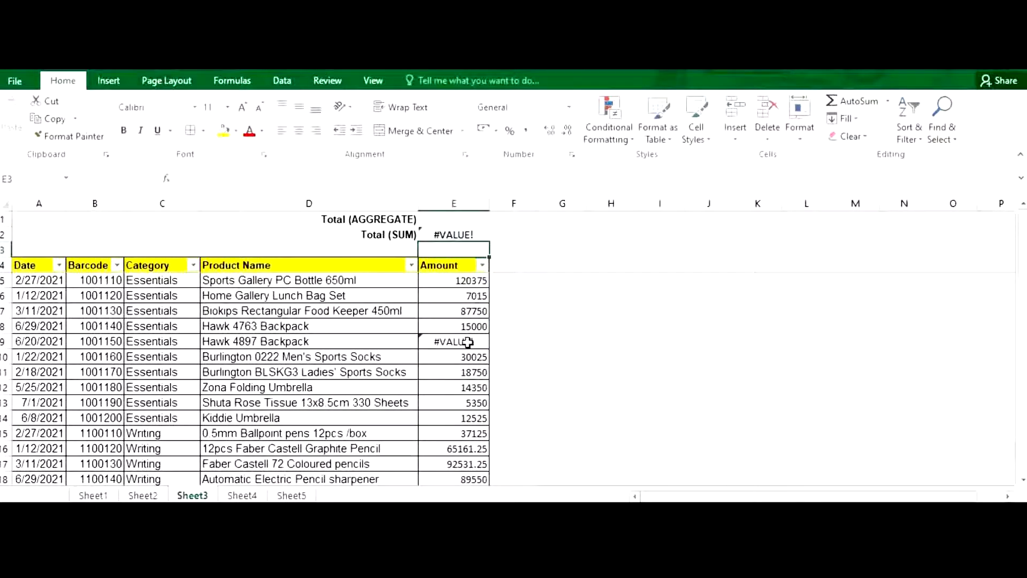
pyautogui.click(445, 220)
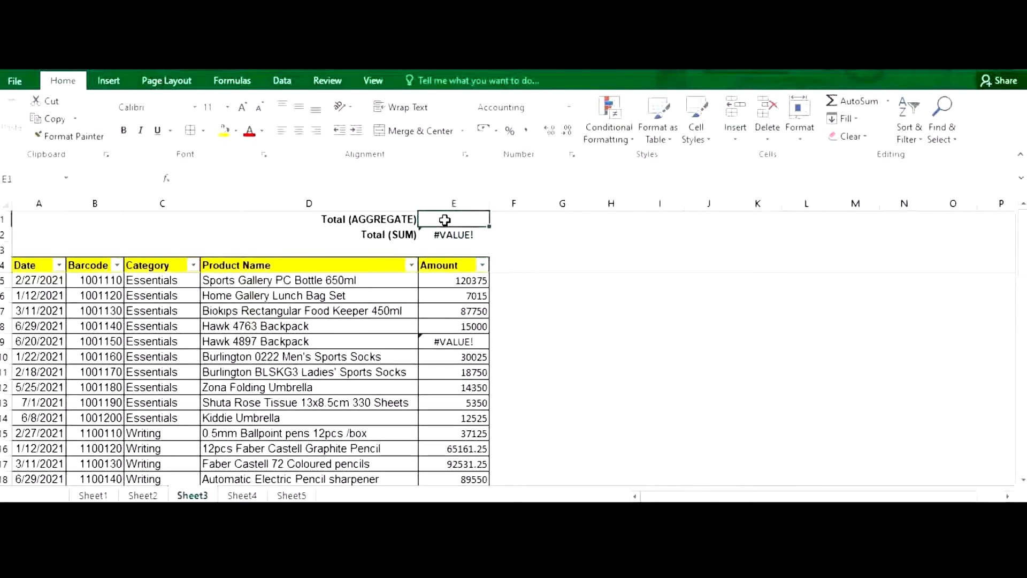
# Step: Begin =AGGREGATE(9, in E1 with function 9 (SUM) chosen
pyautogui.write('=agg')
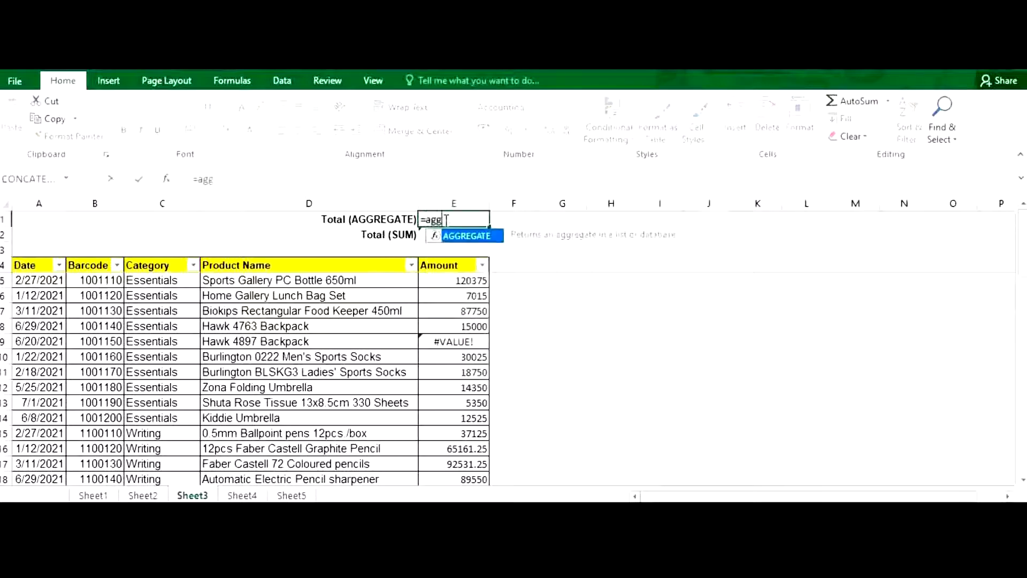
pyautogui.doubleClick(471, 236)
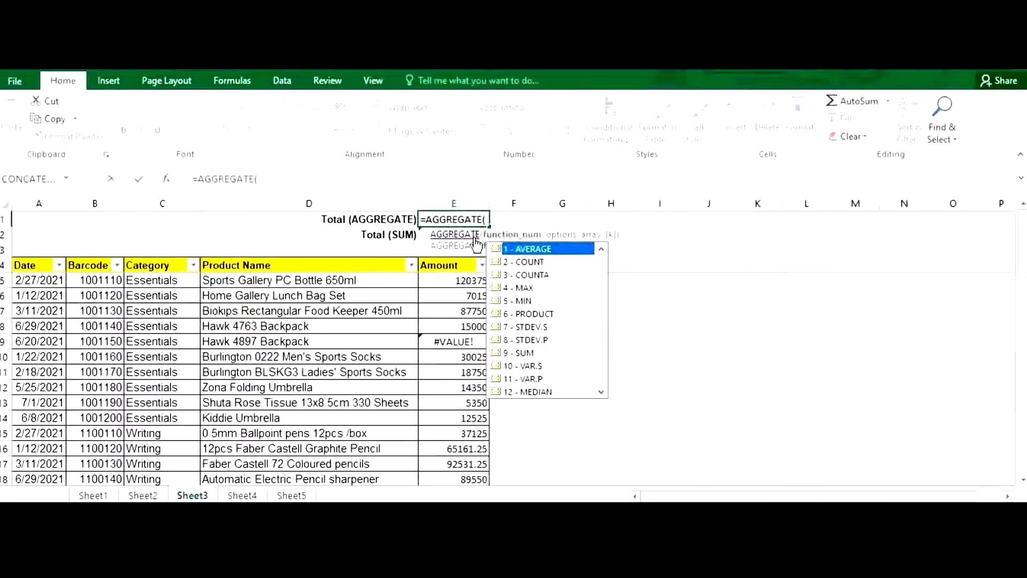
pyautogui.doubleClick(522, 354)
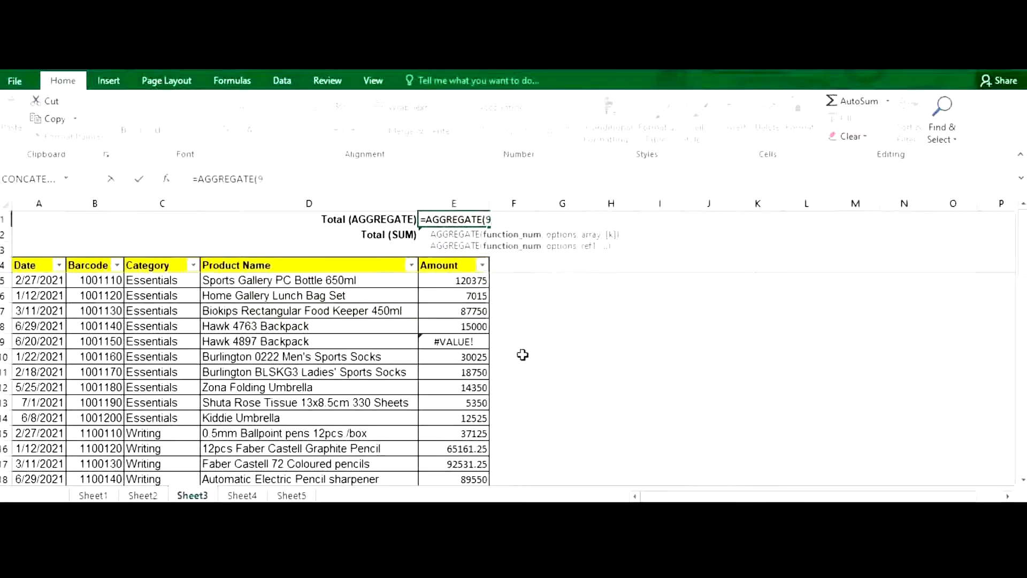
pyautogui.write(',')
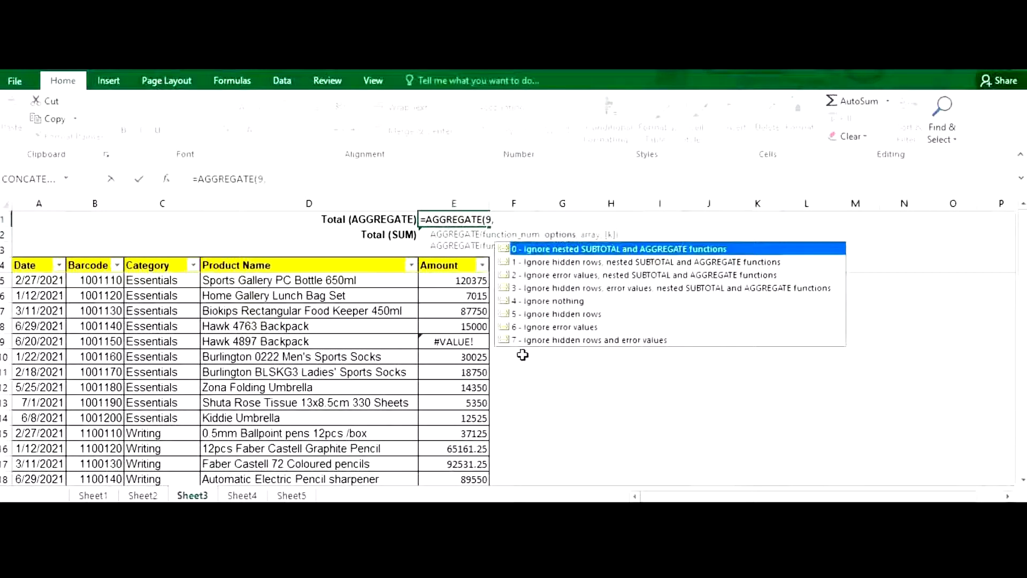
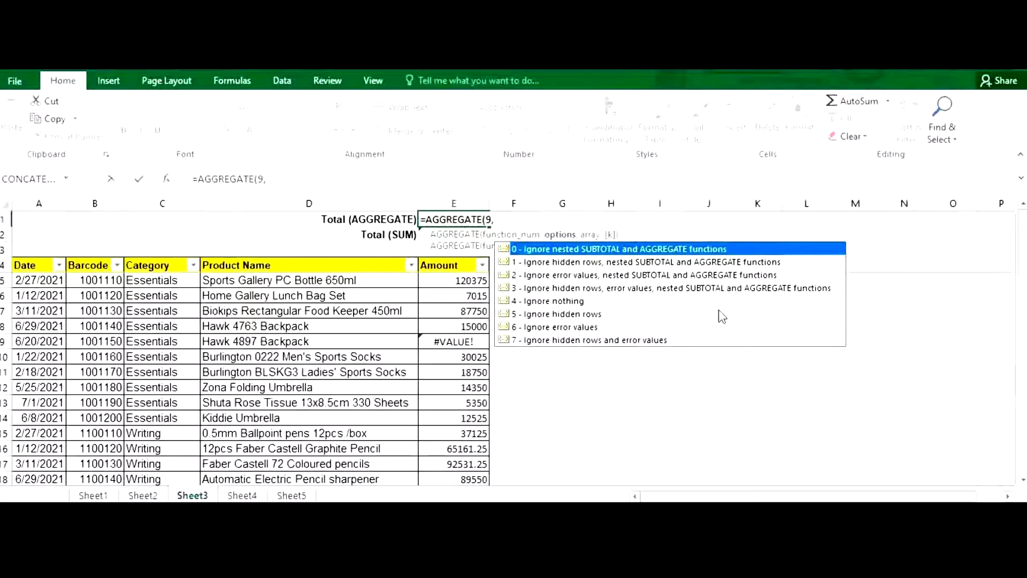
# Step: Complete E1 as =AGGREGATE(9,6,E5:E54), ignoring errors to return 2,784,662.20
pyautogui.click(543, 327)
pyautogui.doubleClick(543, 328)
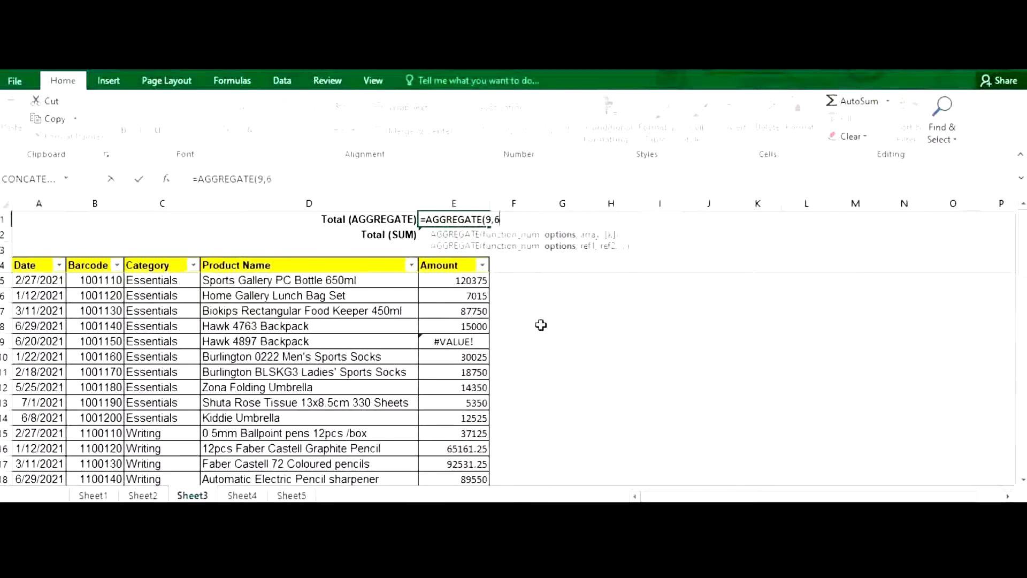
pyautogui.write(',')
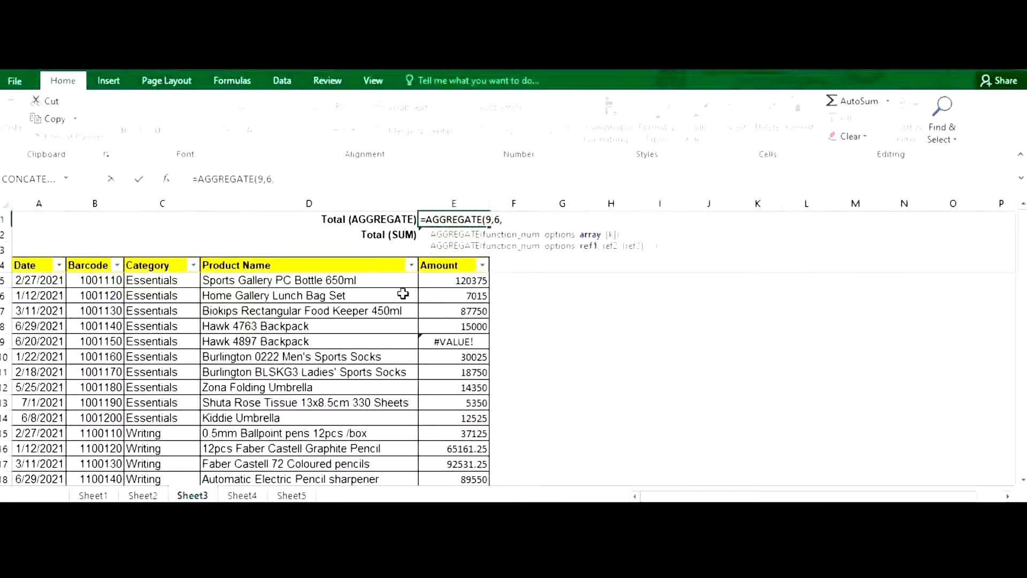
pyautogui.click(481, 283)
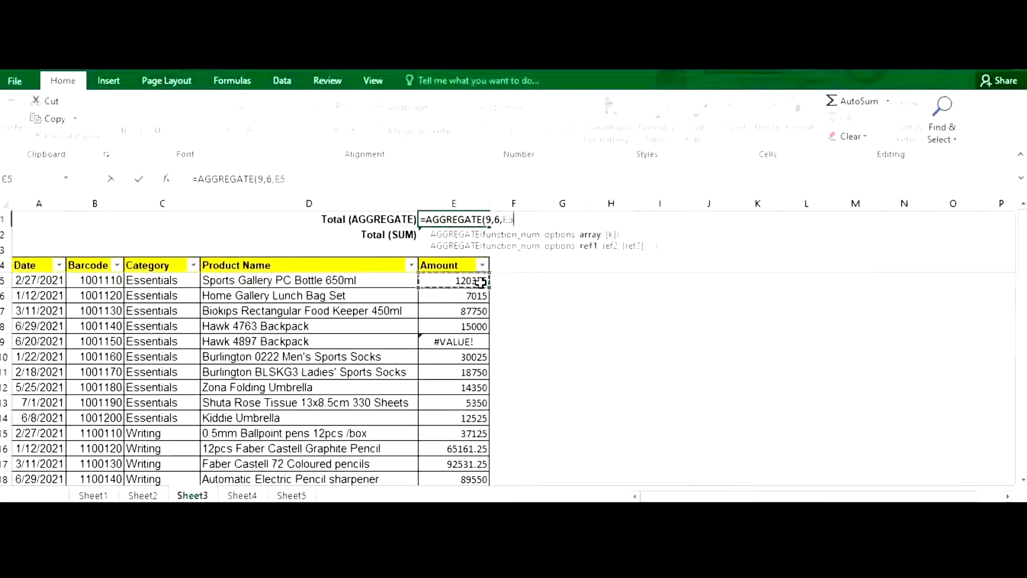
pyautogui.hotkey('ctrl', 'shift', 'Down')
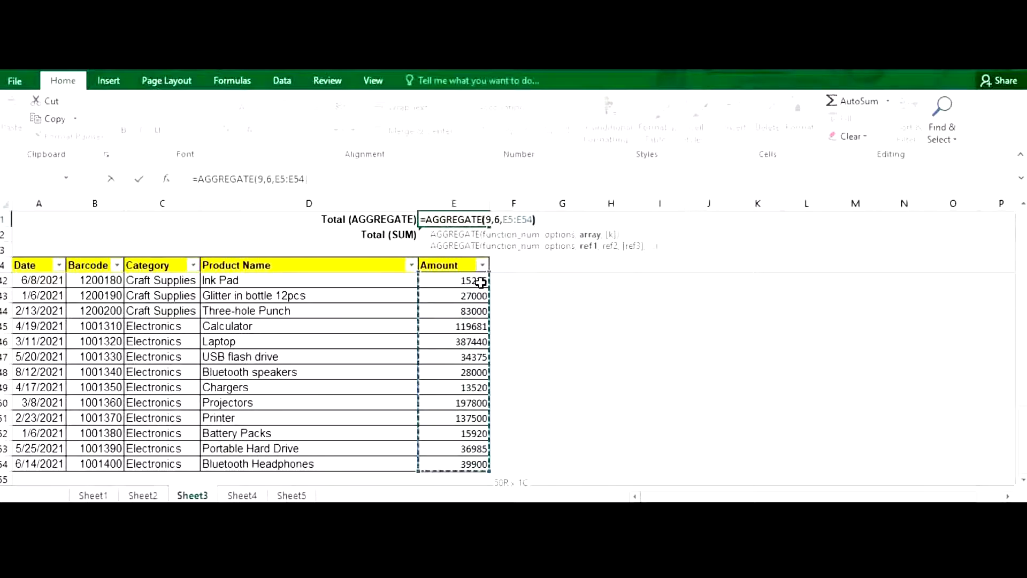
pyautogui.write(')')
pyautogui.press('Return')
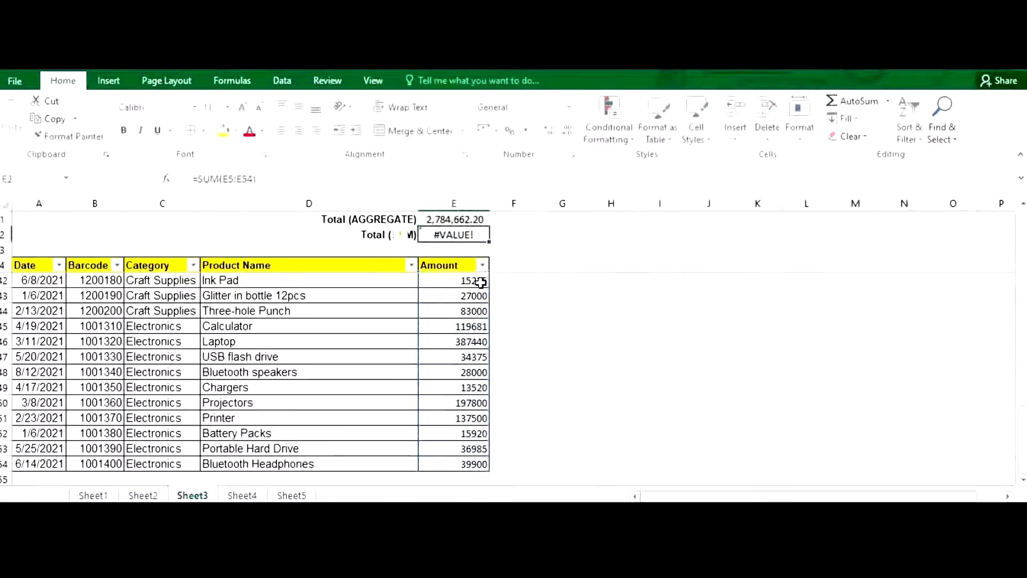
pyautogui.click(467, 218)
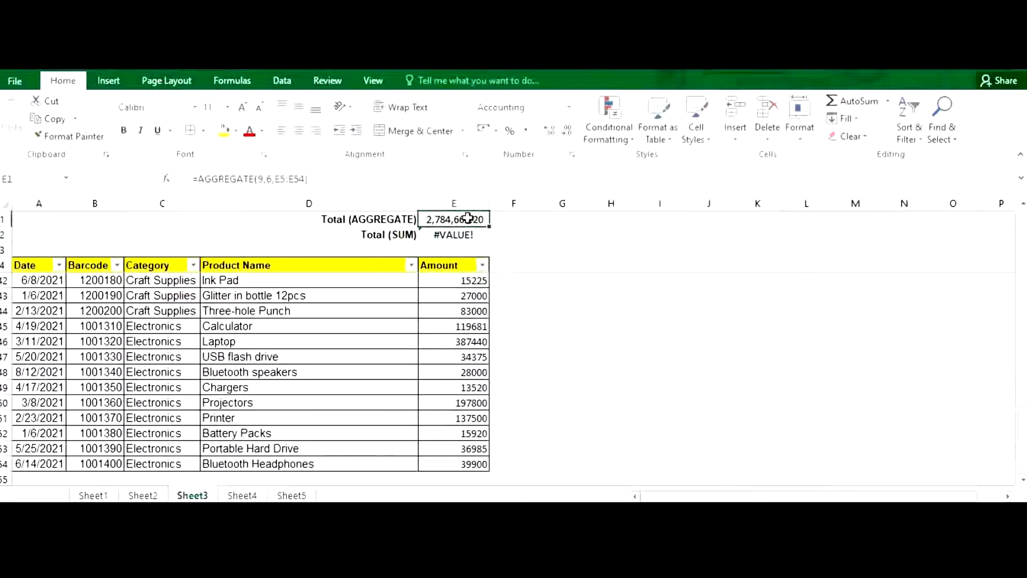
pyautogui.scroll(12, 407, 288)
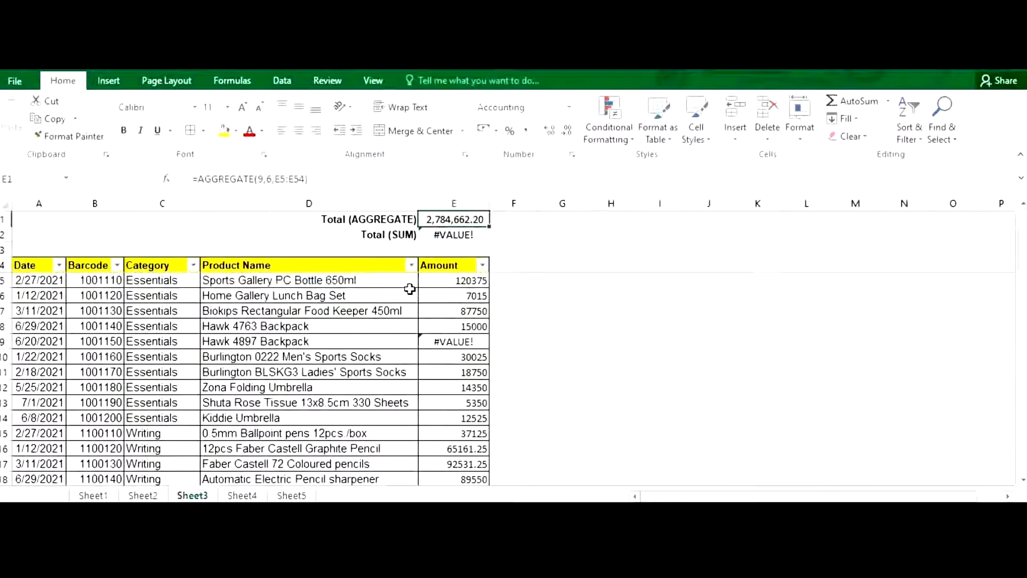
# Step: Filter the Category column to show only Essentials rows
pyautogui.click(246, 310)
pyautogui.click(193, 266)
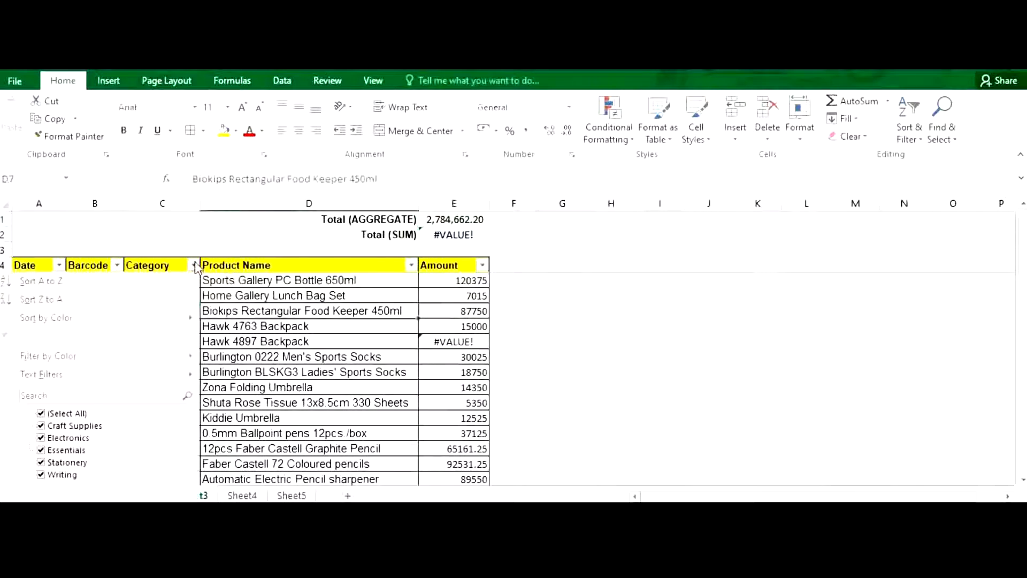
pyautogui.click(41, 413)
pyautogui.click(41, 450)
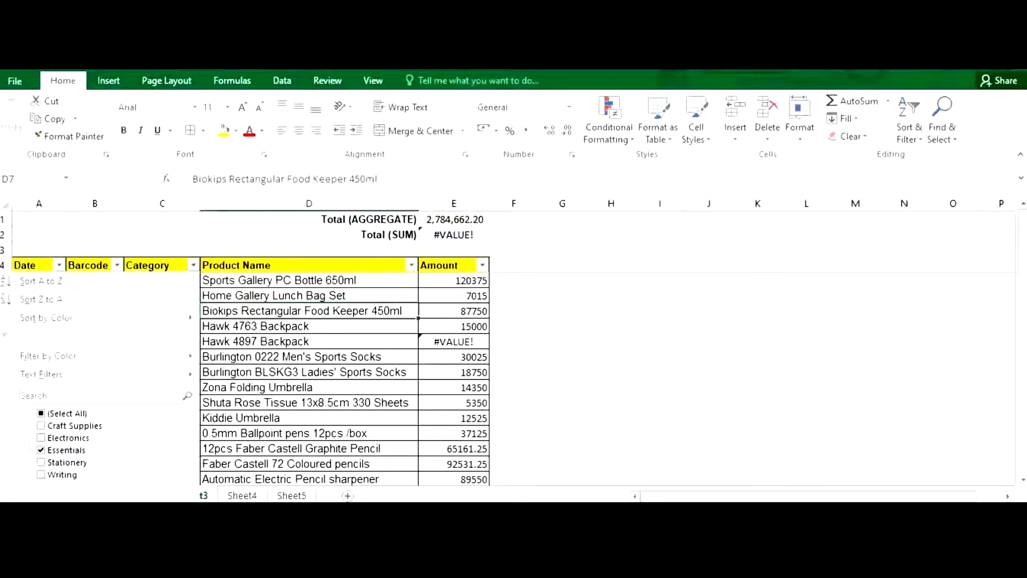
pyautogui.press('Return')
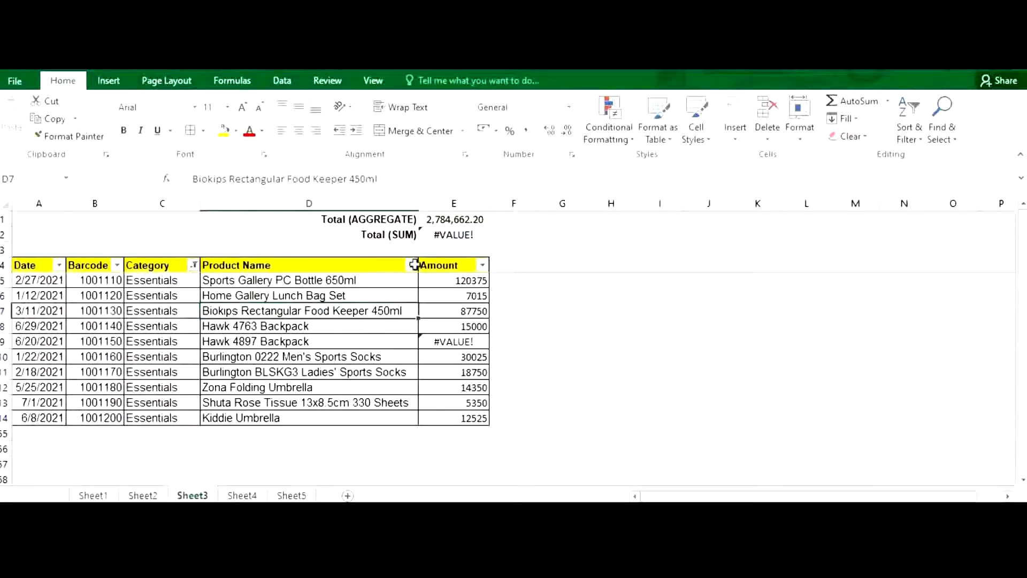
# Step: Delete the 6 options argument from E1's AGGREGATE formula
pyautogui.click(463, 219)
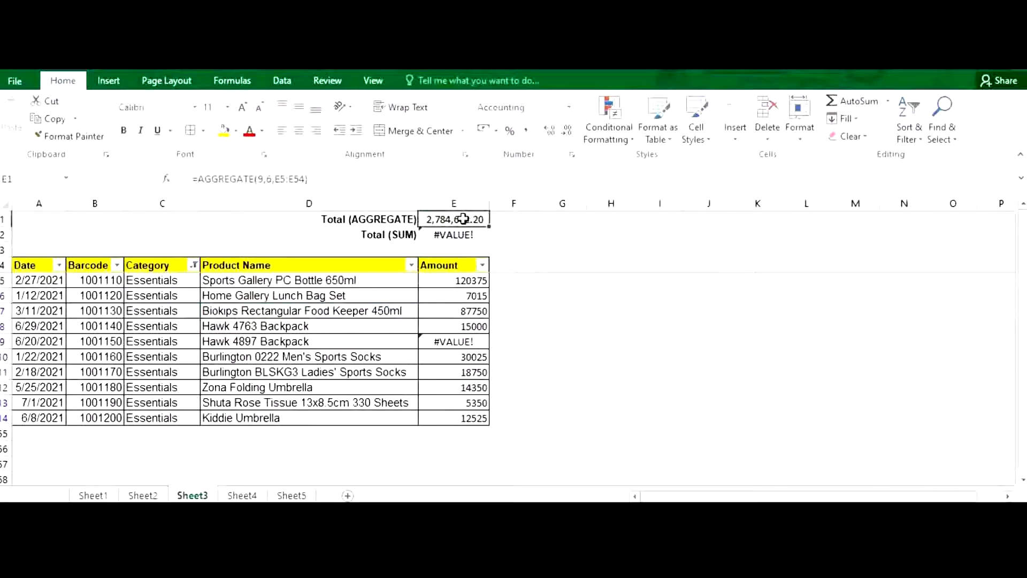
pyautogui.click(271, 179)
pyautogui.press('BackSpace')
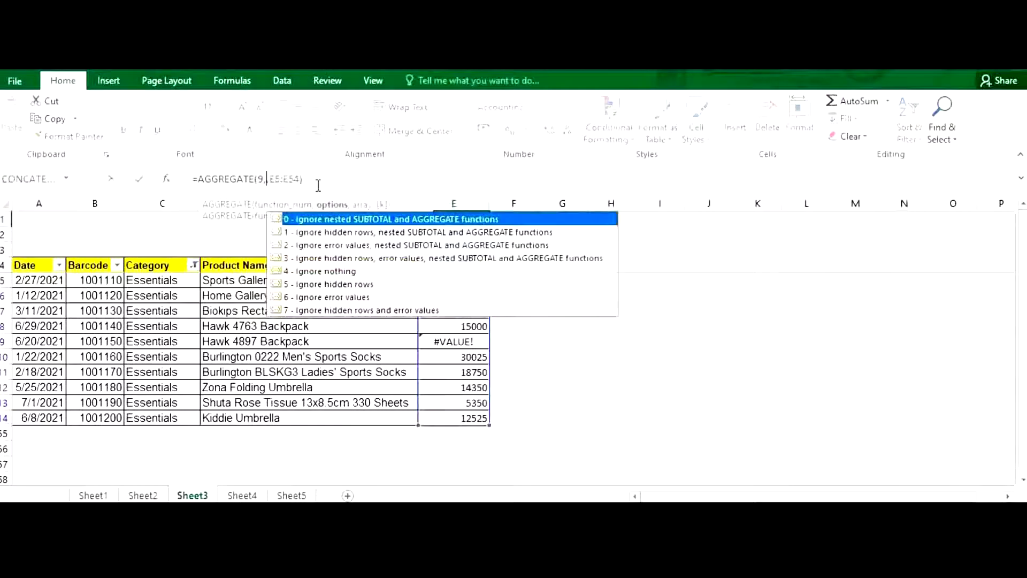
# Step: Set E1 to =AGGREGATE(9,3,E5:E54), totaling 311,140.00 for Essentials
pyautogui.doubleClick(312, 259)
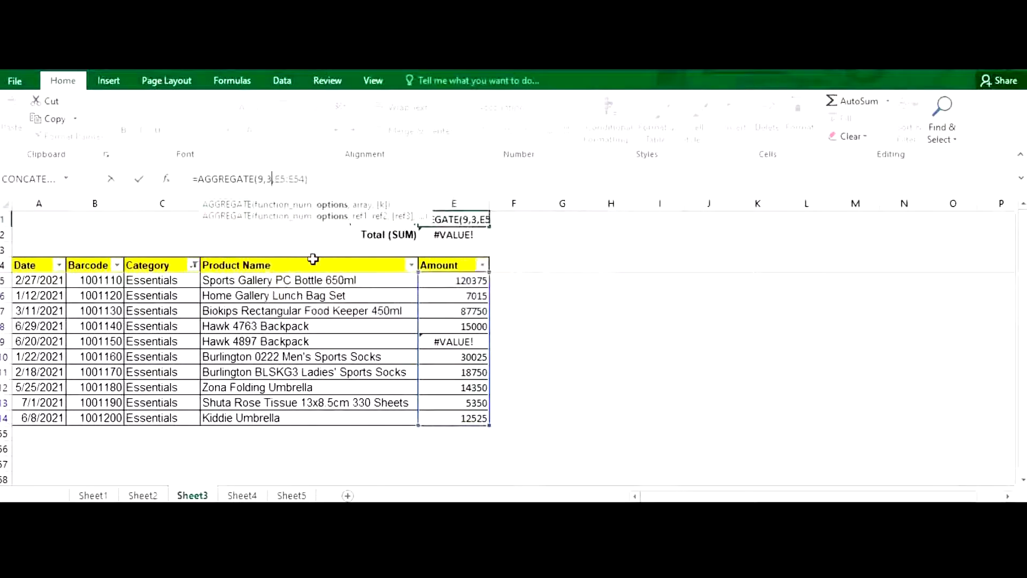
pyautogui.press('Return')
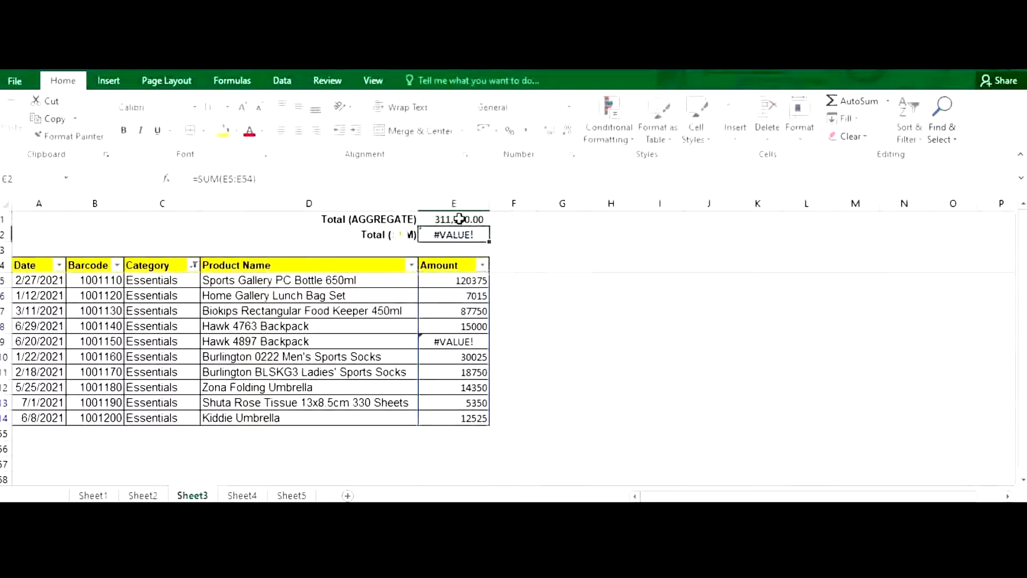
pyautogui.click(459, 218)
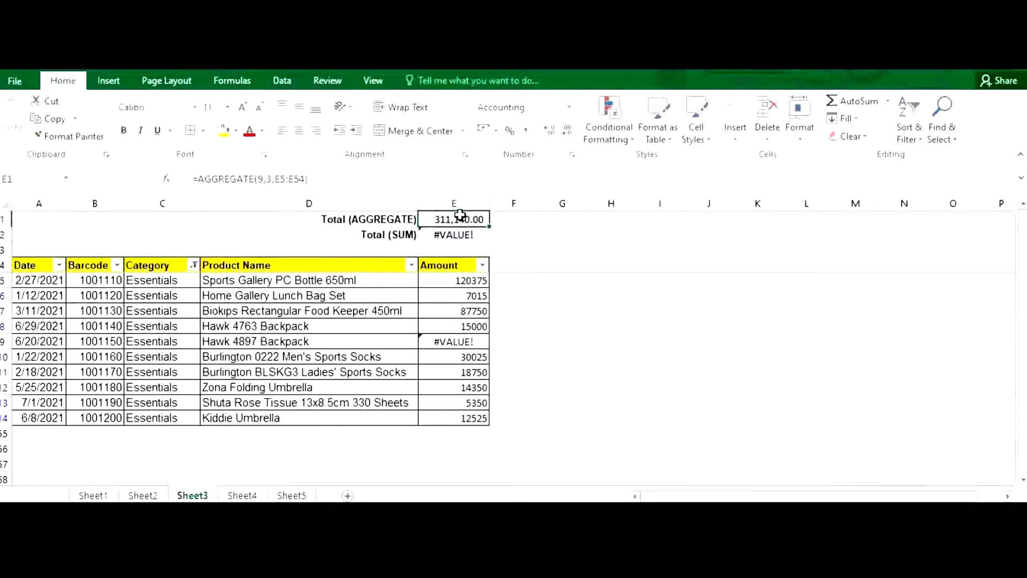
# Step: Change the Category filter to show only Electronics rows
pyautogui.click(193, 265)
pyautogui.click(42, 413)
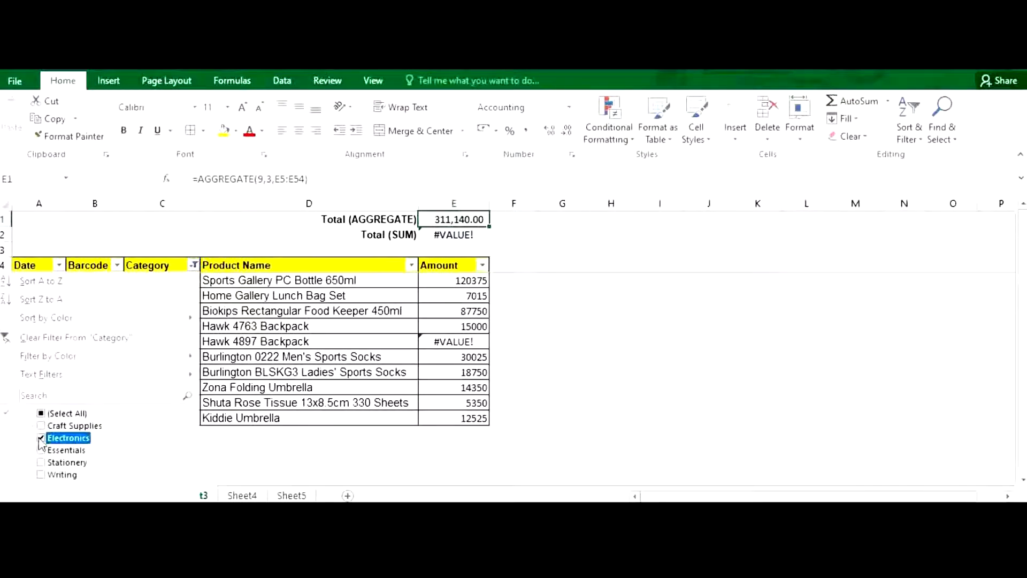
pyautogui.click(42, 438)
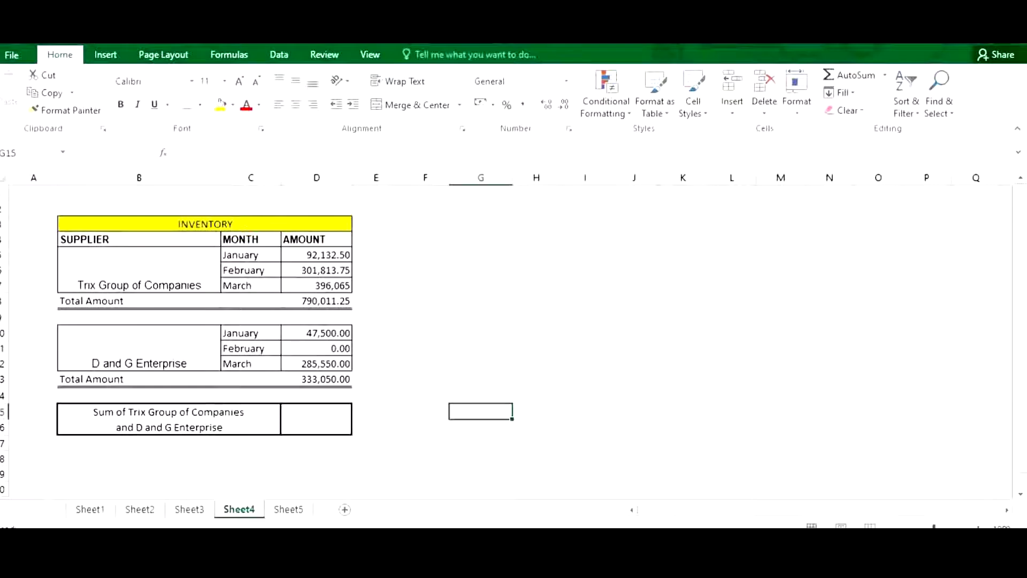
pyautogui.click(176, 284)
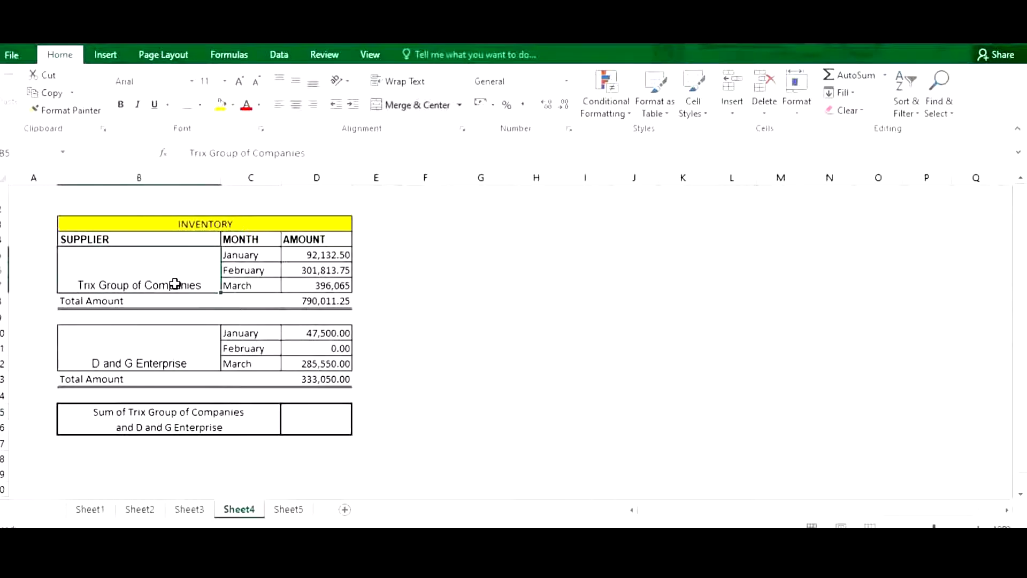
pyautogui.click(341, 302)
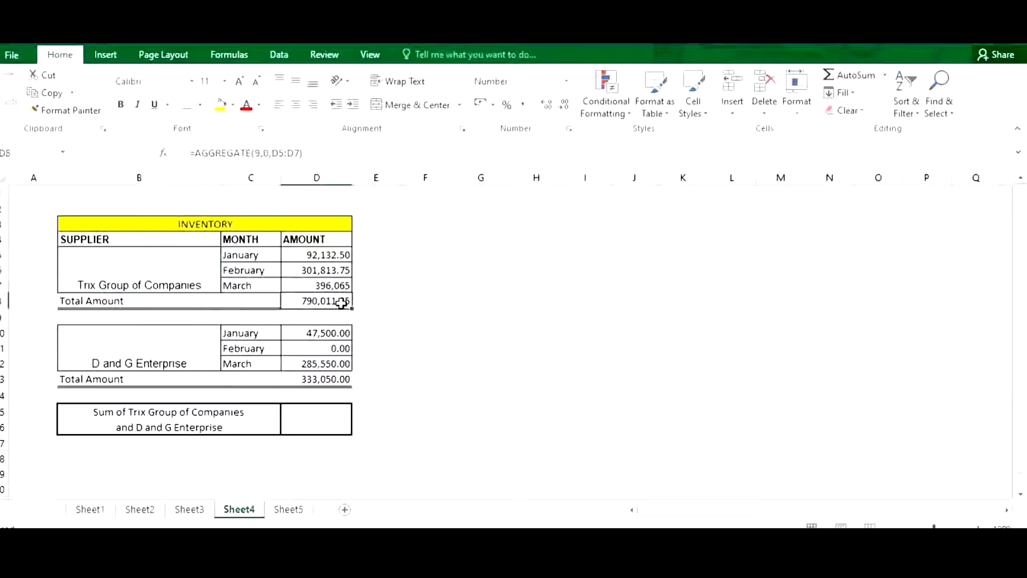
pyautogui.click(161, 353)
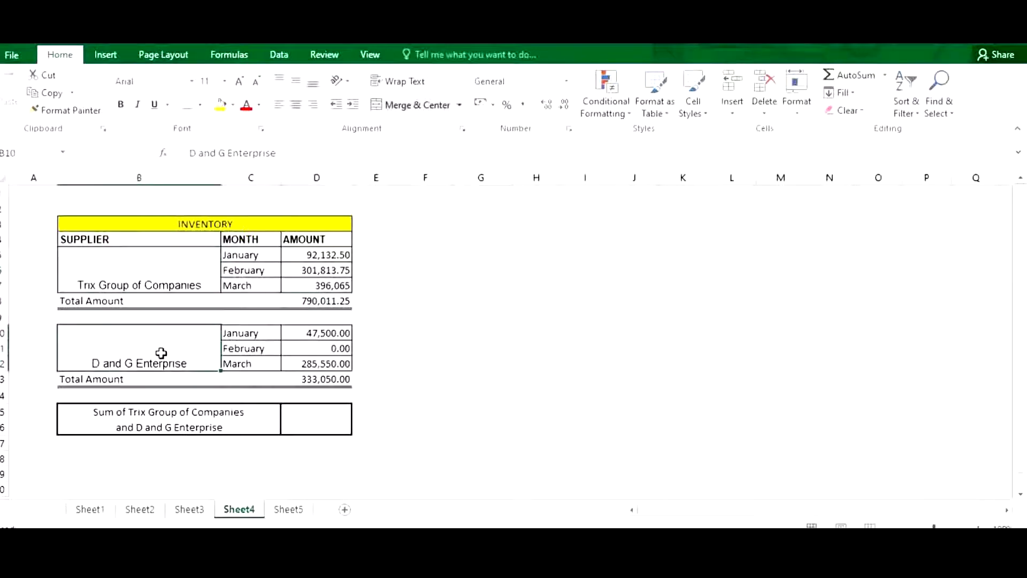
pyautogui.click(313, 381)
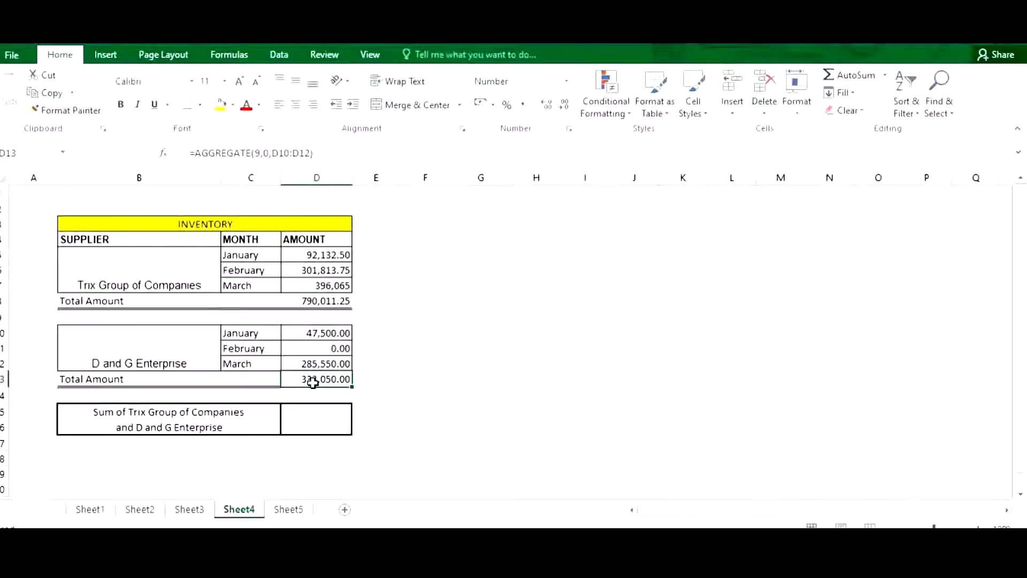
pyautogui.click(212, 260)
pyautogui.click(177, 353)
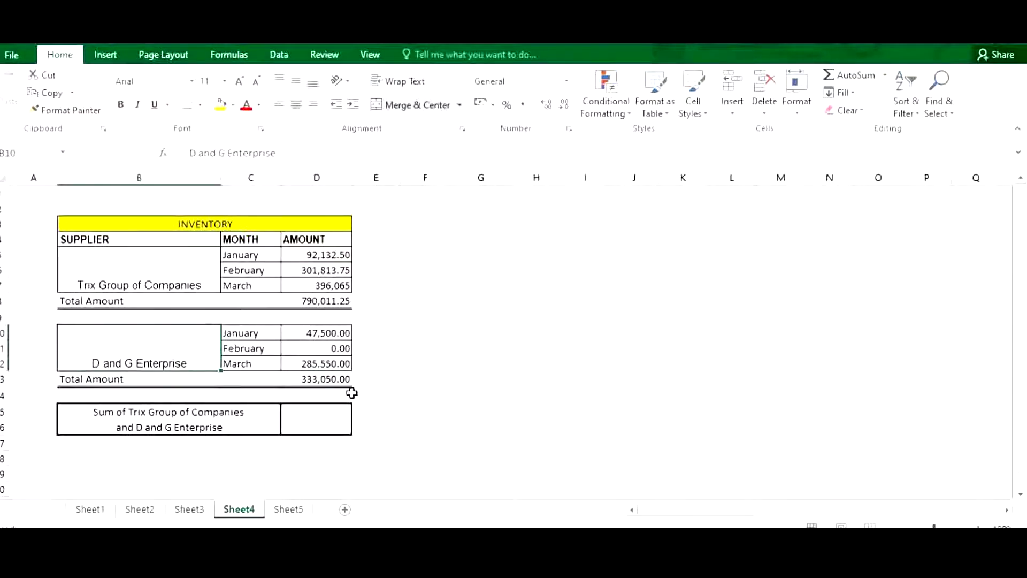
# Step: Enter =AGGREGATE(9,0,D5:D13) in D15 for the two suppliers' combined sum
pyautogui.click(333, 415)
pyautogui.write('=ag')
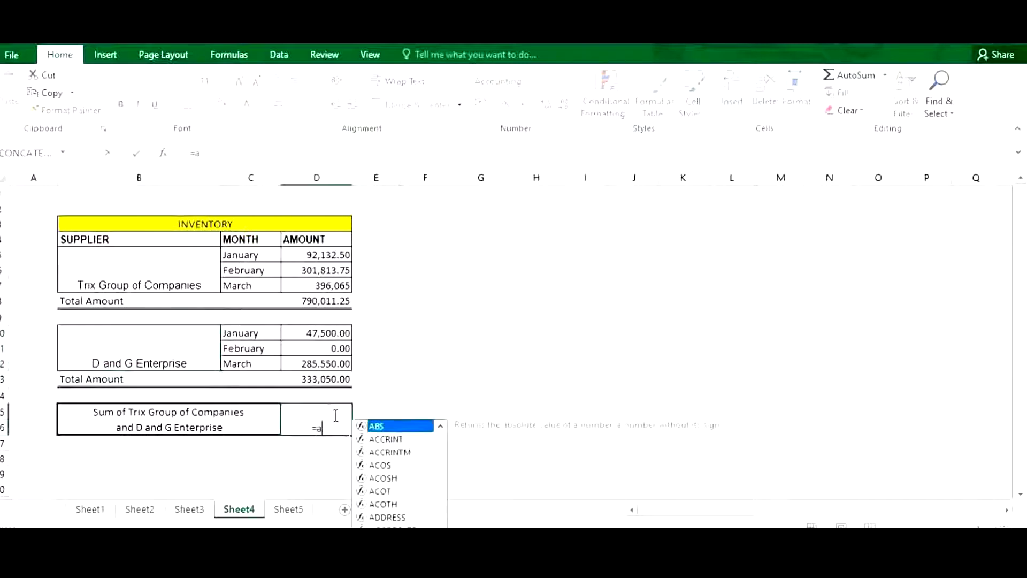
pyautogui.doubleClick(383, 437)
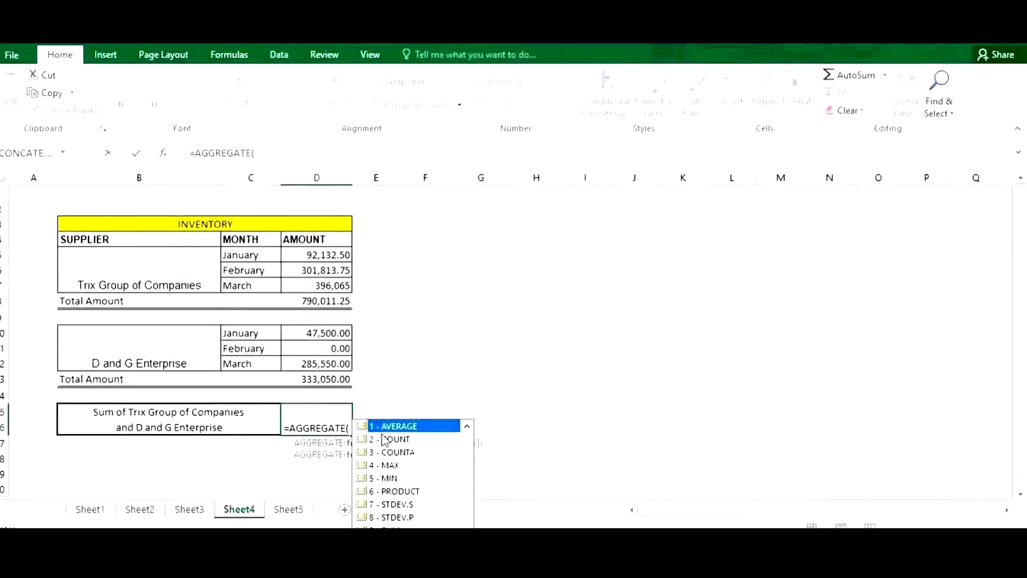
pyautogui.press('Down')
pyautogui.press('Down')
pyautogui.press('Down')
pyautogui.press('Down')
pyautogui.press('Down')
pyautogui.press('Down')
pyautogui.press('Down')
pyautogui.press('Down')
pyautogui.press('Tab')
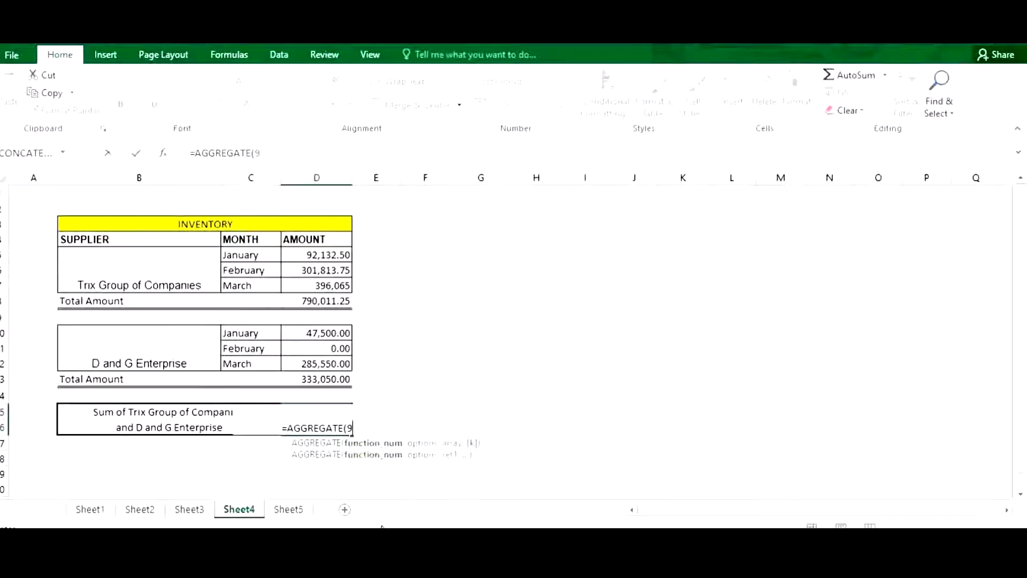
pyautogui.write(',')
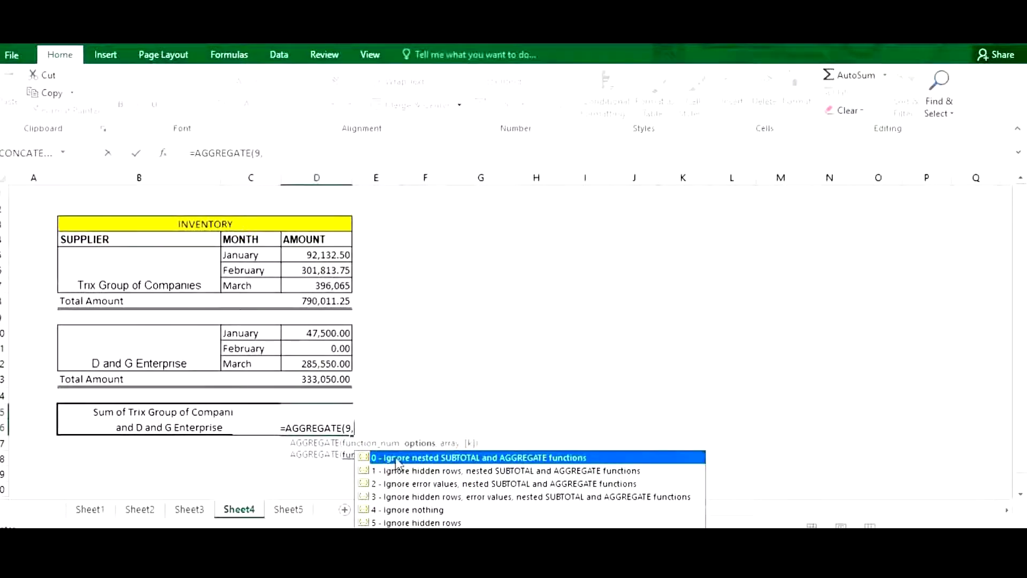
pyautogui.doubleClick(397, 458)
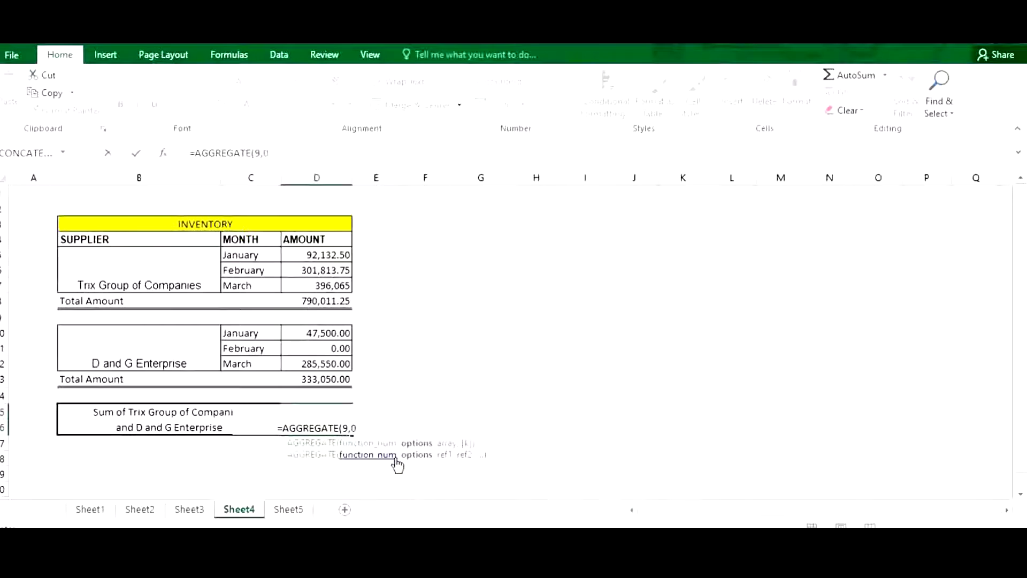
pyautogui.write(',')
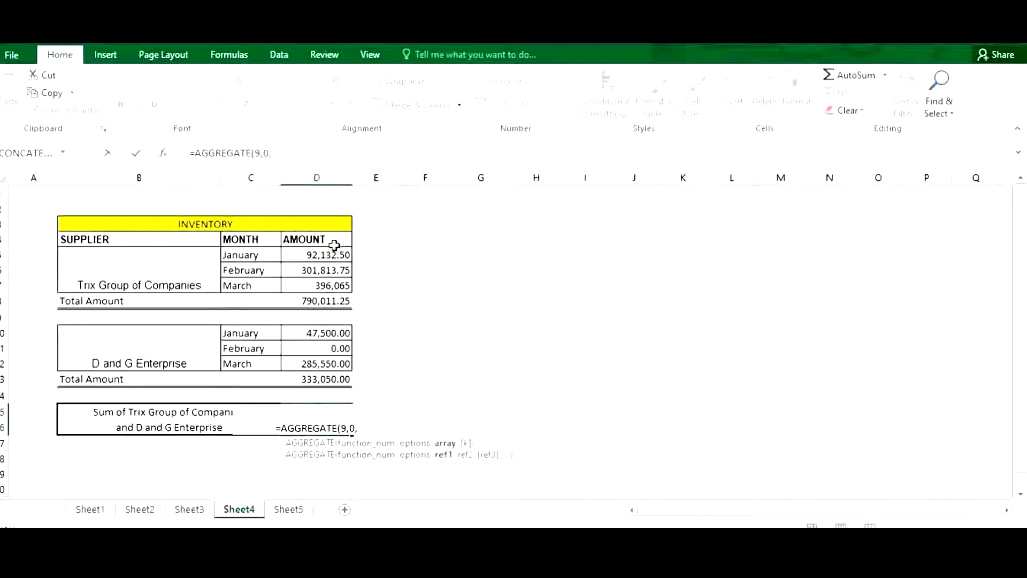
pyautogui.moveTo(314, 255); pyautogui.dragTo(317, 378)
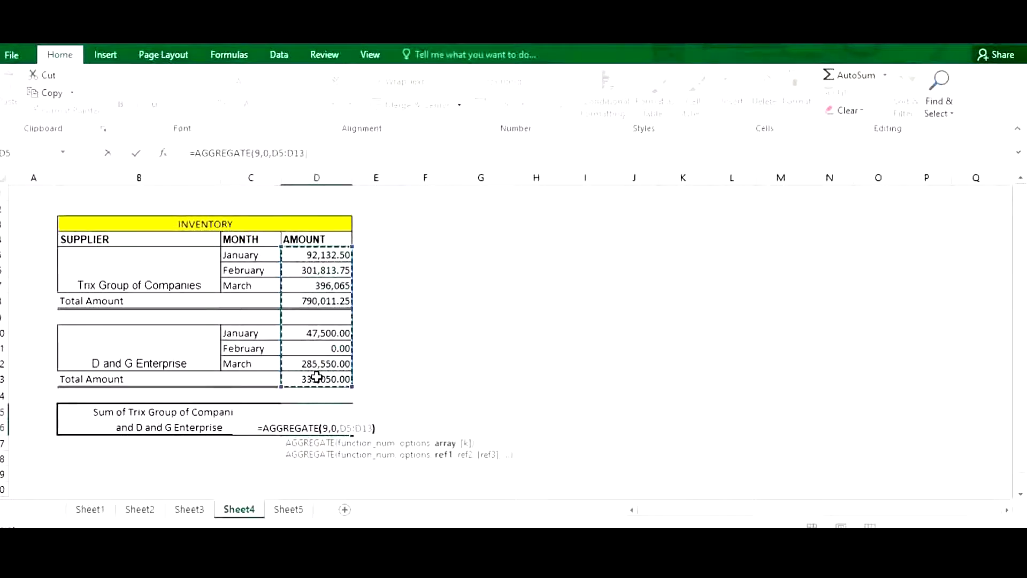
pyautogui.write(')')
pyautogui.press('Return')
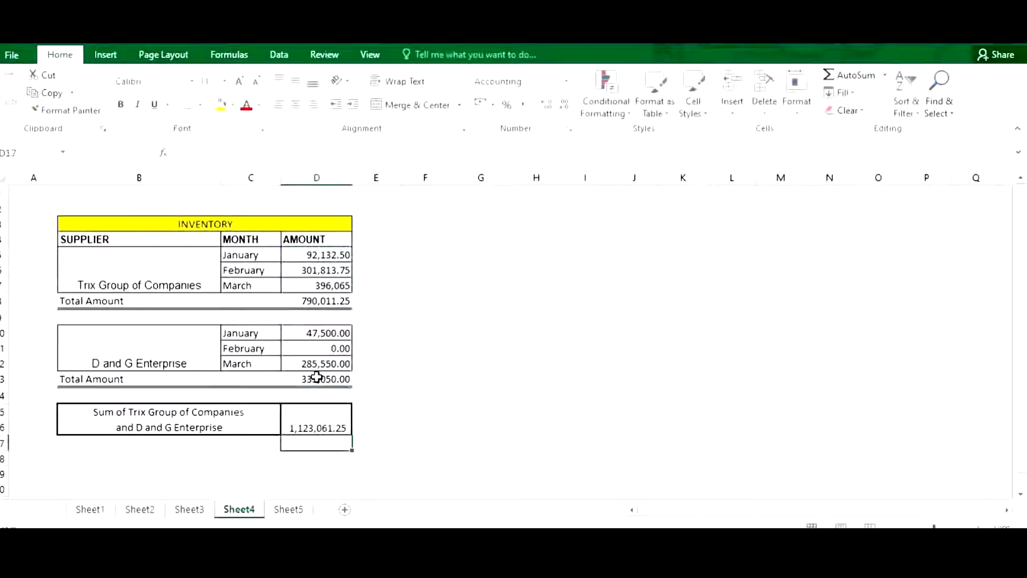
# Step: Inspect the supplier total formulas in D8, D13 and the combined sum in D15
pyautogui.moveTo(341, 255); pyautogui.dragTo(330, 283)
pyautogui.moveTo(324, 335); pyautogui.dragTo(339, 362)
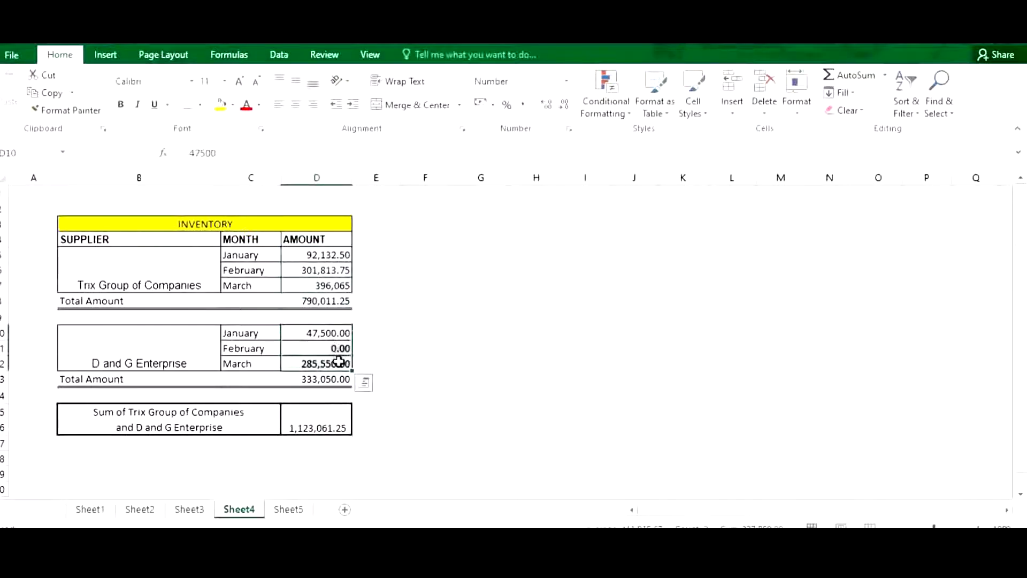
pyautogui.click(335, 379)
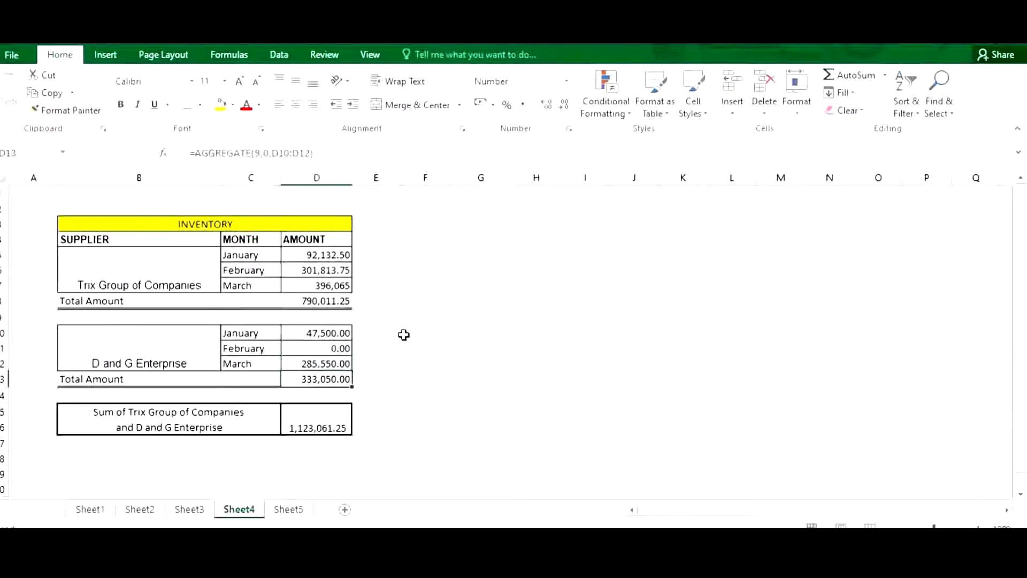
pyautogui.click(340, 301)
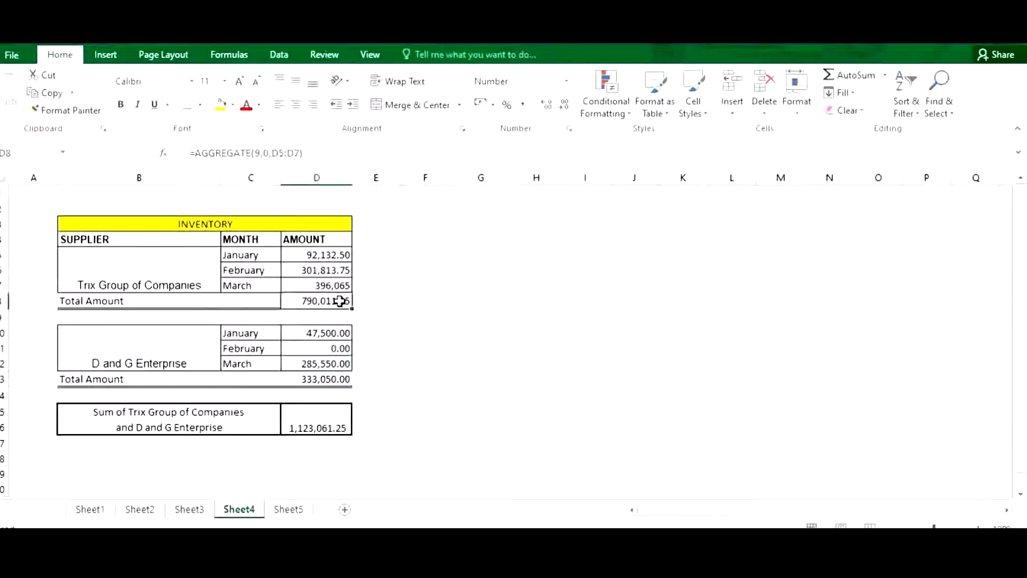
pyautogui.click(327, 377)
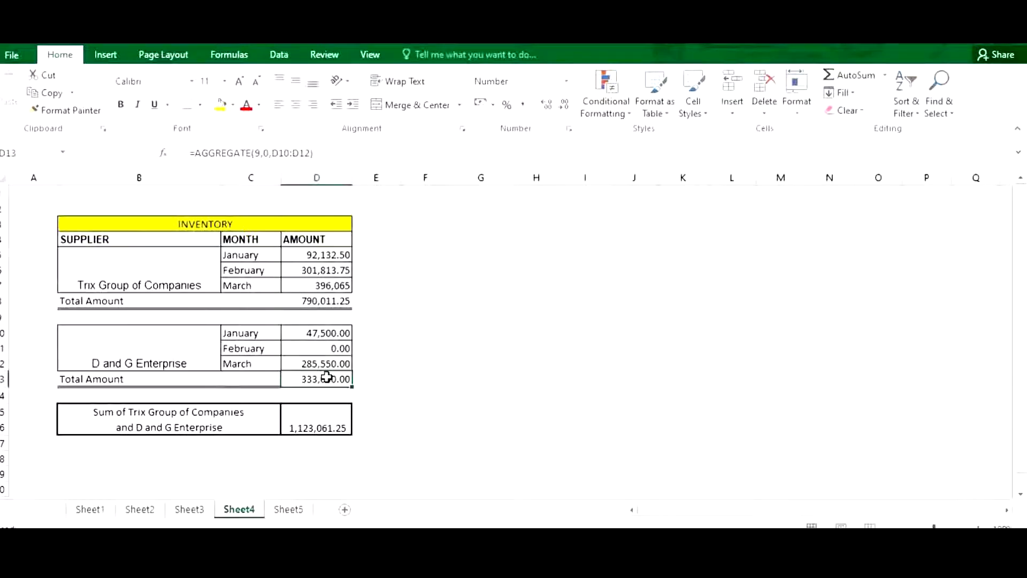
pyautogui.click(316, 421)
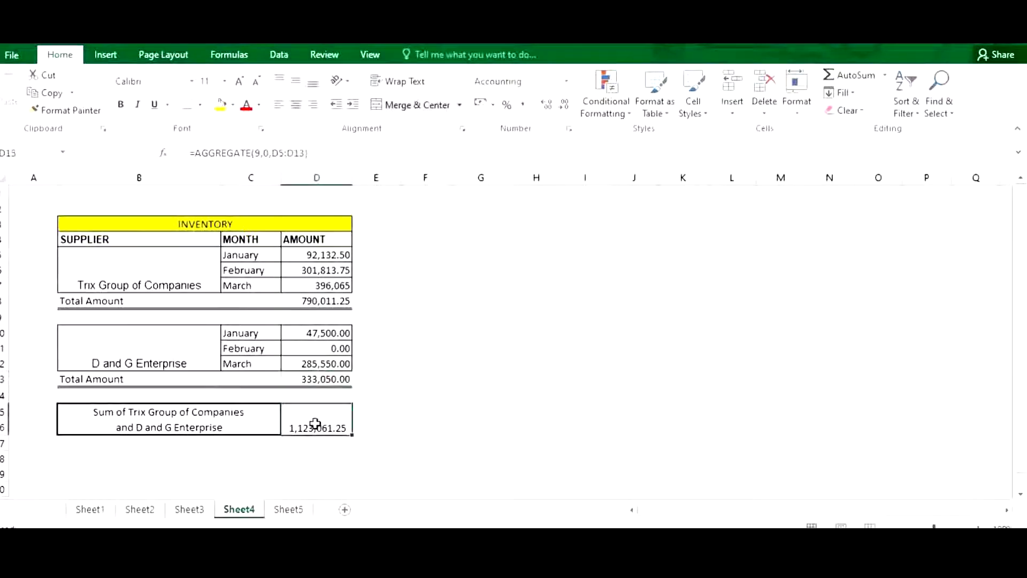
# Step: Remove the 0 option from D15's AGGREGATE formula, keeping 1,123,061.25
pyautogui.click(269, 153)
pyautogui.press('BackSpace')
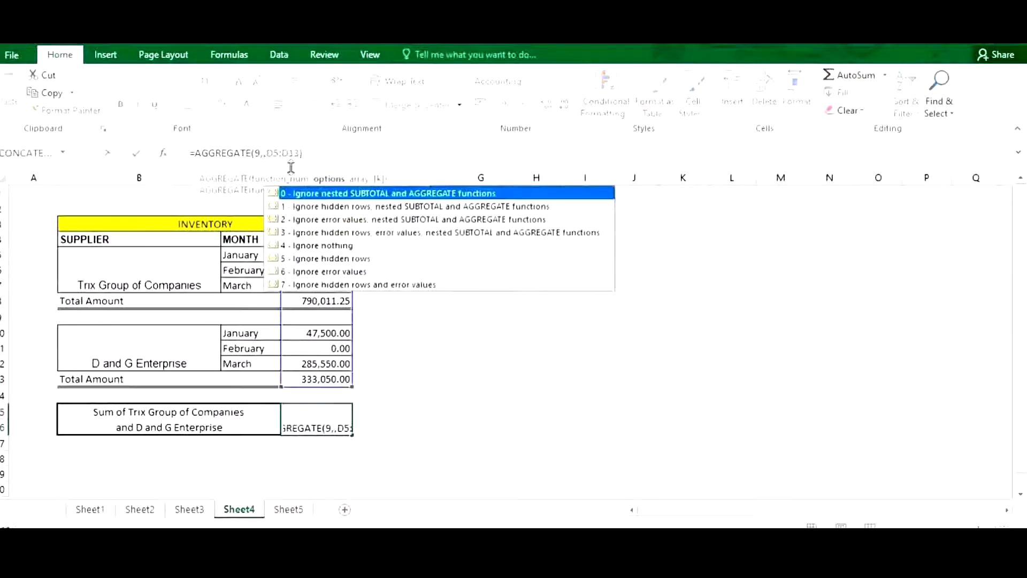
pyautogui.press('Return')
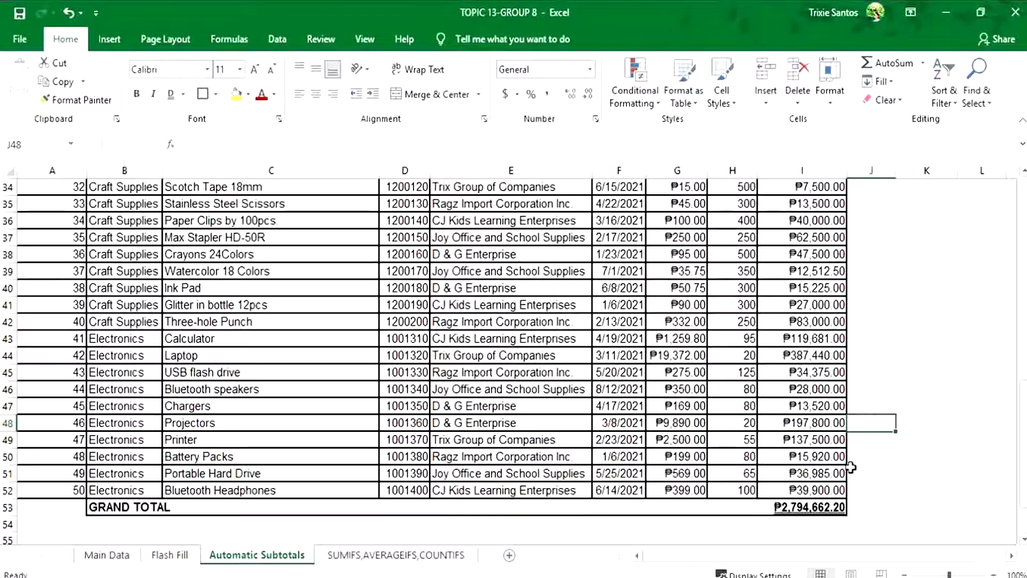
# Step: Wrap I53's 2794662.2 in =ROUND(...,0) so it shows ₱2,794,662.00
pyautogui.click(840, 510)
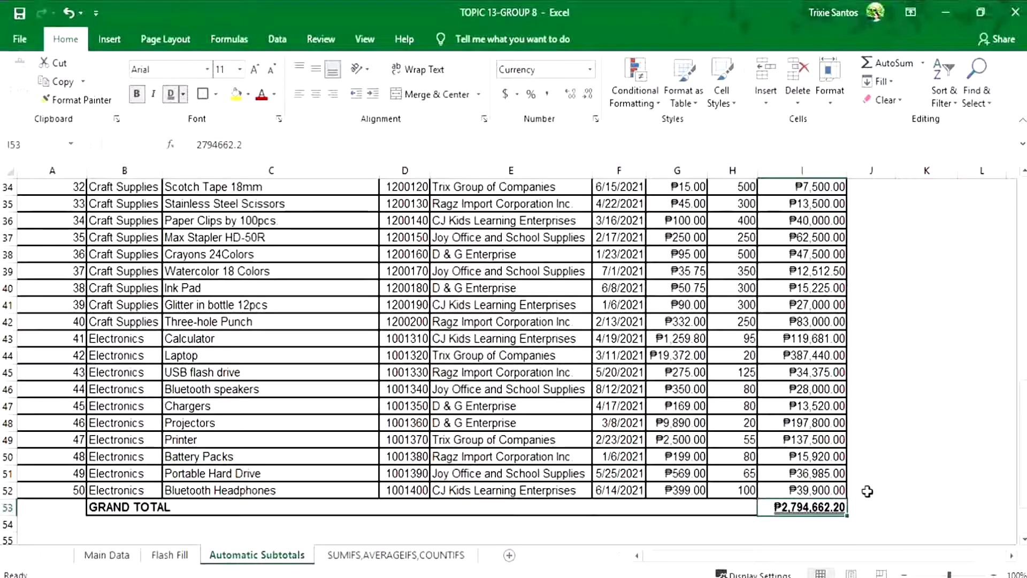
pyautogui.doubleClick(835, 503)
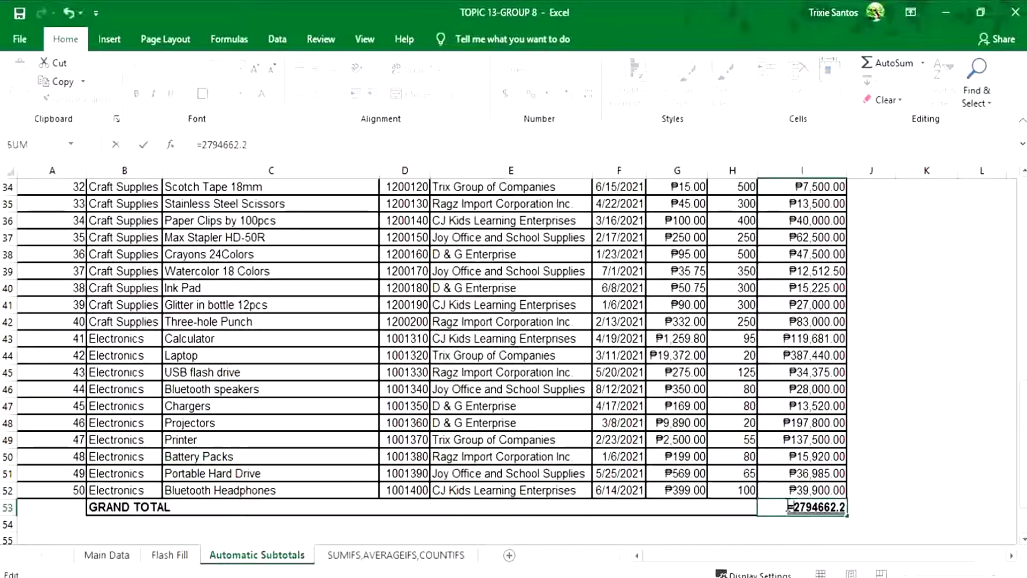
pyautogui.click(787, 505)
pyautogui.write('=Roun')
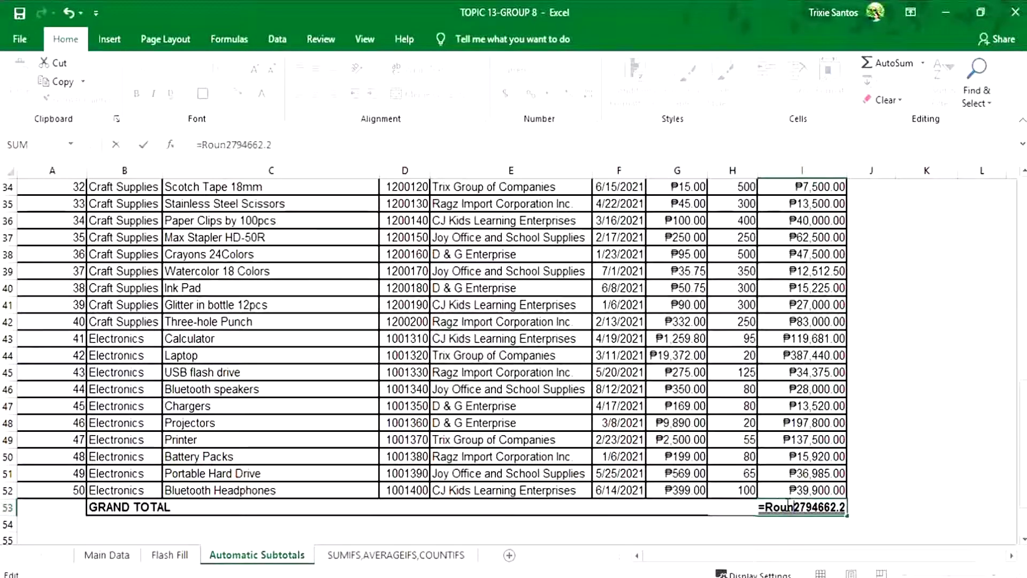
pyautogui.press('Tab')
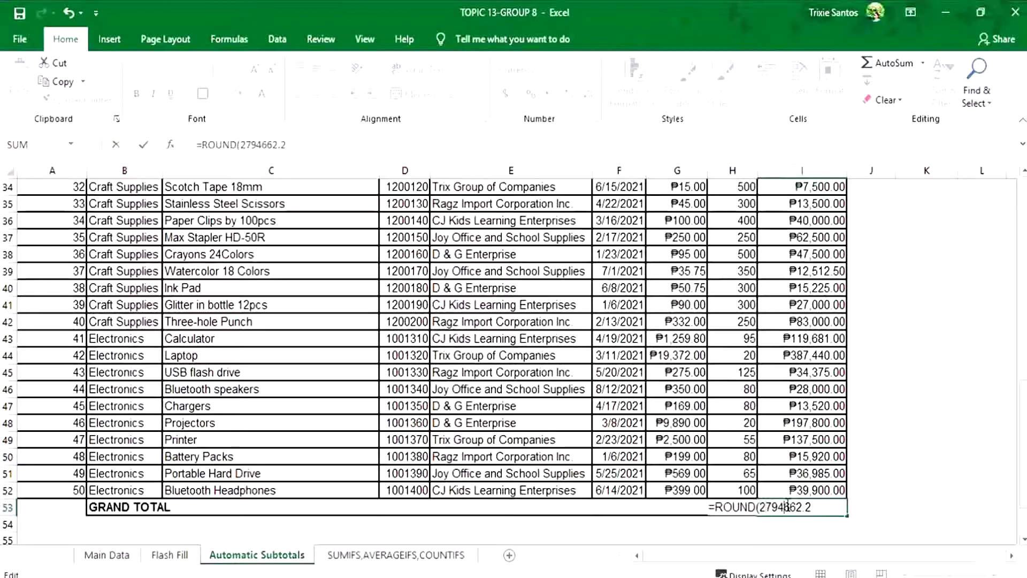
pyautogui.write(',0')
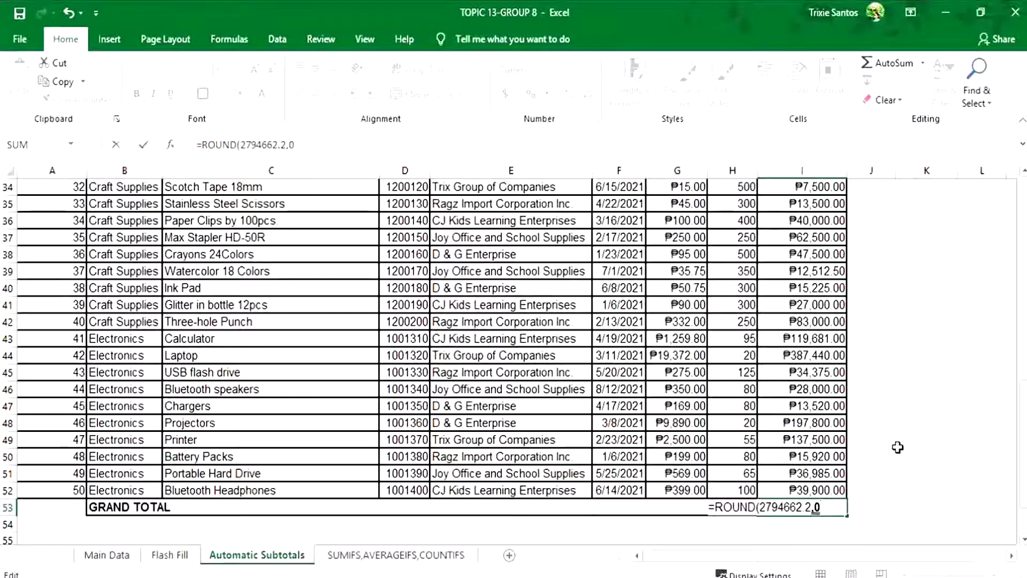
pyautogui.write(')')
pyautogui.press('Return')
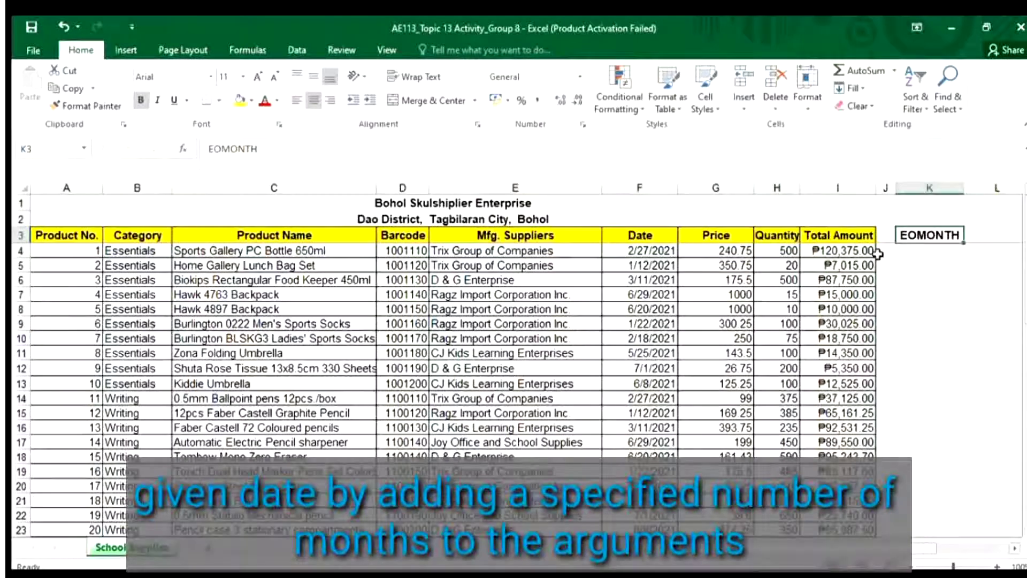
# Step: Enter =EOMONTH(F4,0) in K4, returning 44255 for 2/27/2021
pyautogui.click(932, 252)
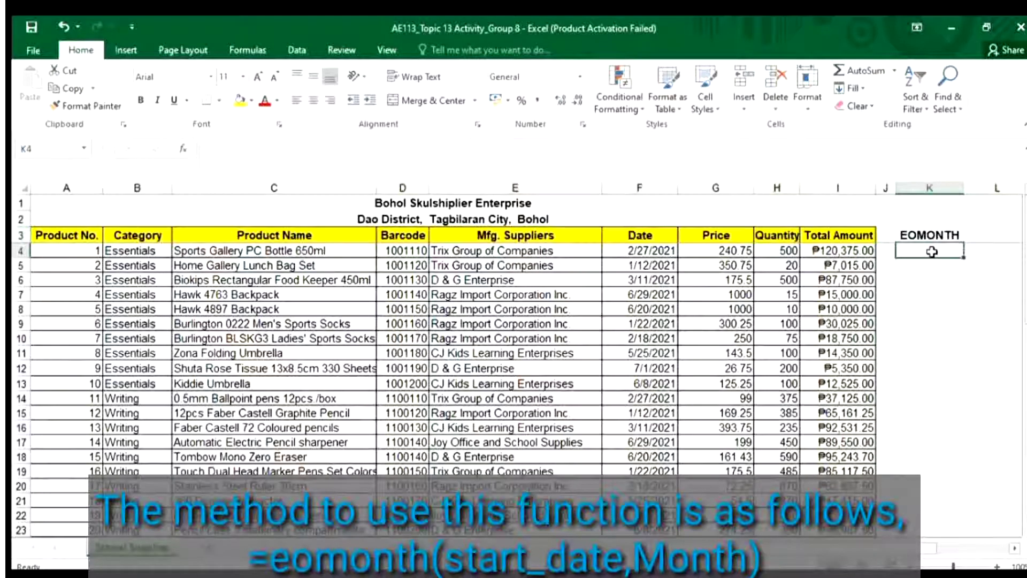
pyautogui.write('=EOM')
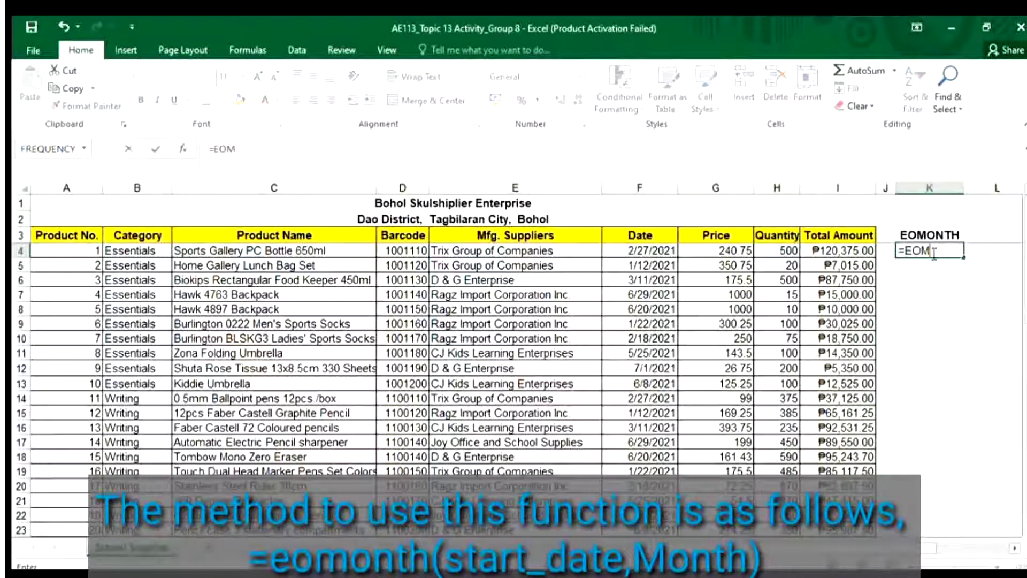
pyautogui.write('ONTH')
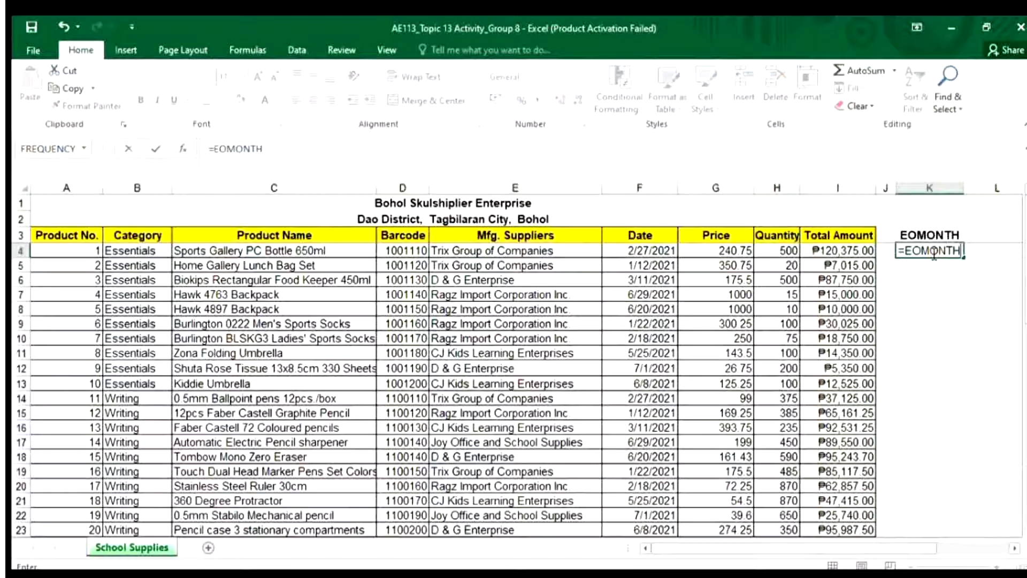
pyautogui.write('(')
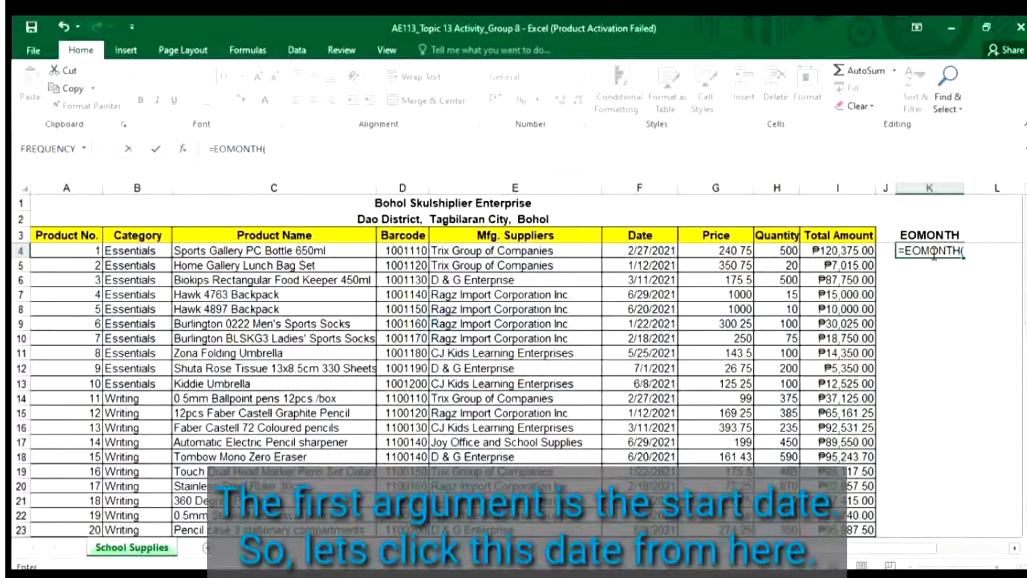
pyautogui.click(650, 252)
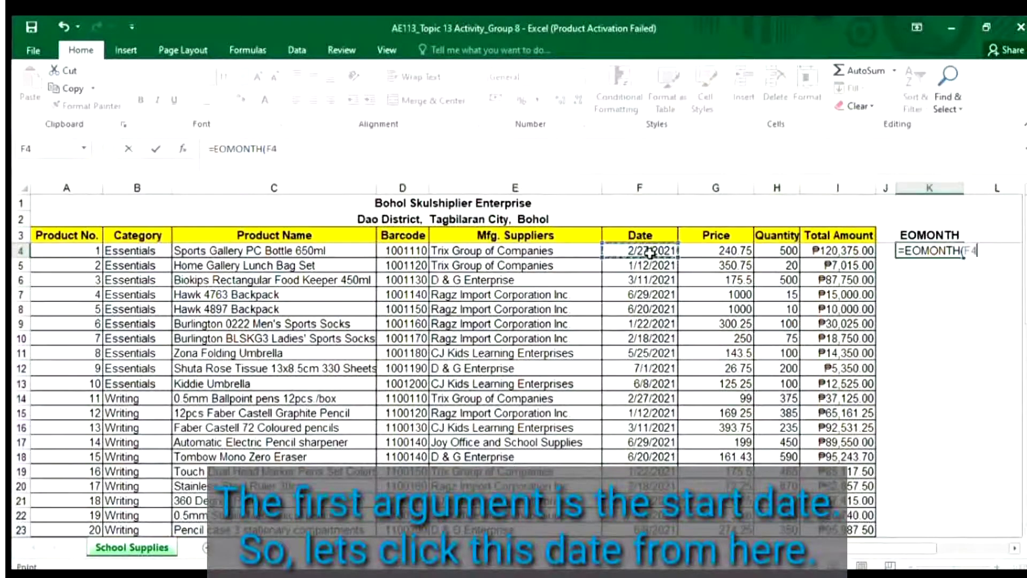
pyautogui.write(',')
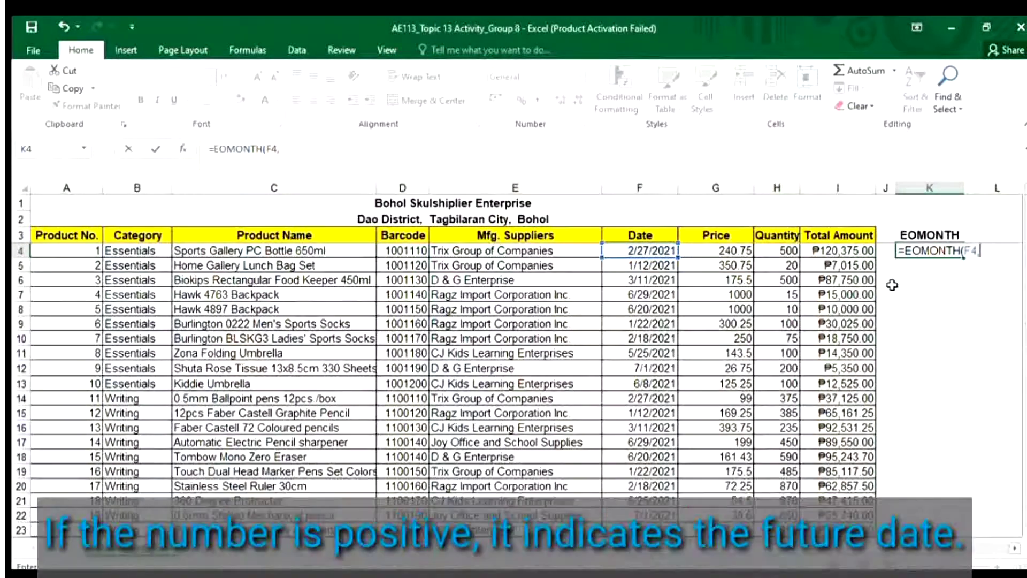
pyautogui.write('1')
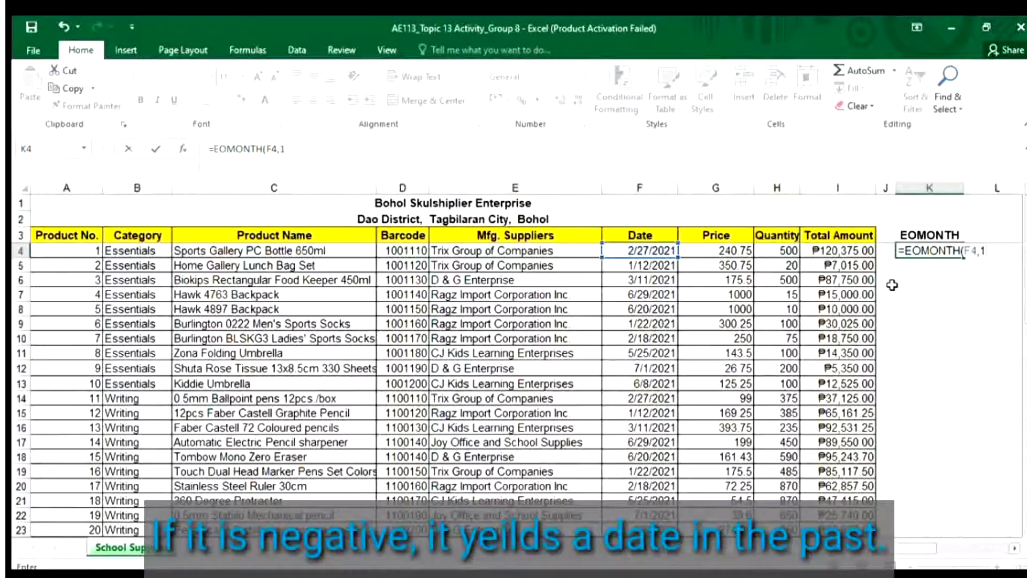
pyautogui.press('BackSpace')
pyautogui.write('-1')
pyautogui.press('BackSpace')
pyautogui.press('BackSpace')
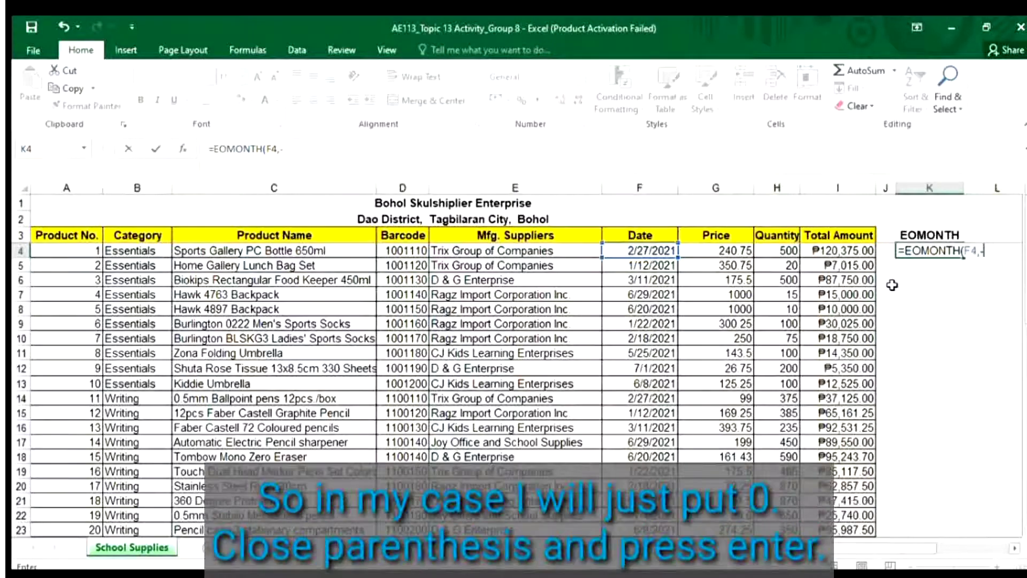
pyautogui.write('0)')
pyautogui.press('Return')
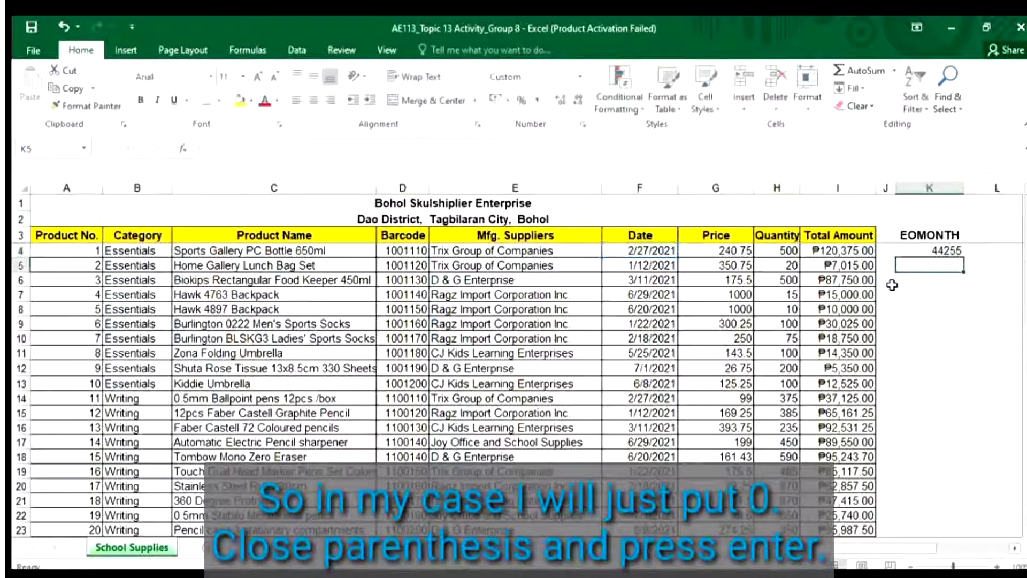
# Step: Format K4 as a date (28-Feb-21) and fill its EOMONTH formula down column K
pyautogui.click(906, 251)
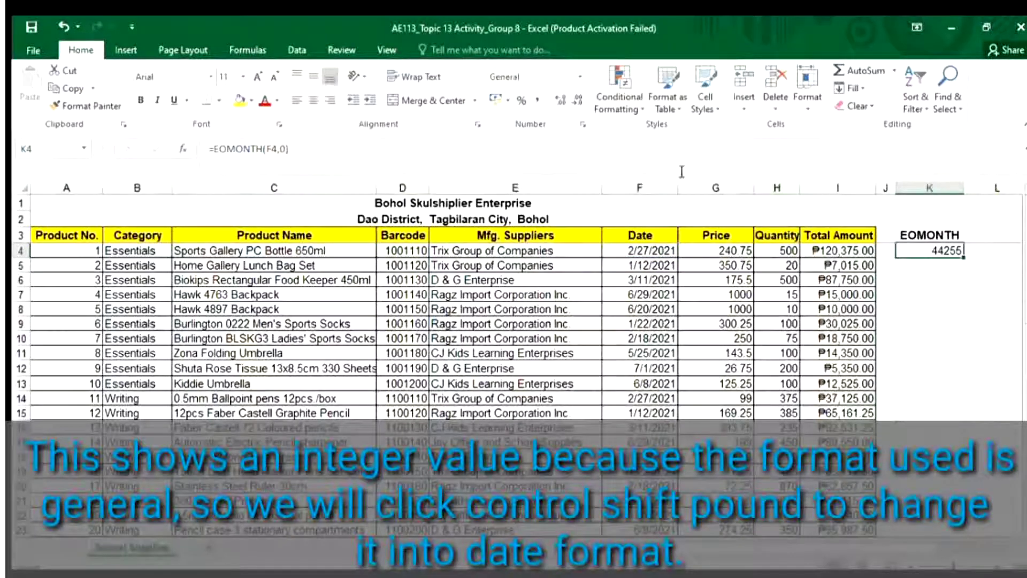
pyautogui.click(544, 76)
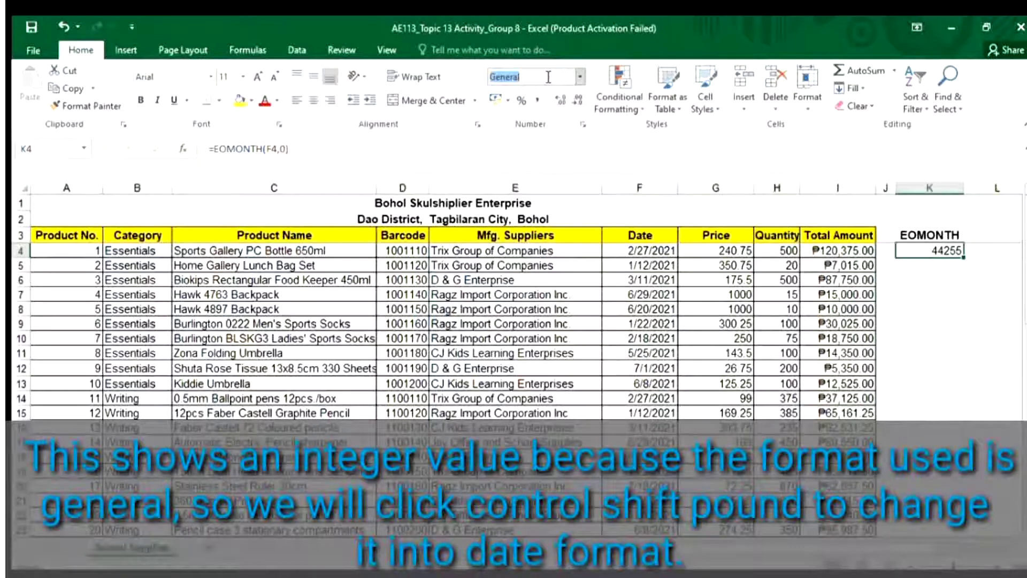
pyautogui.click(549, 76)
pyautogui.click(910, 251)
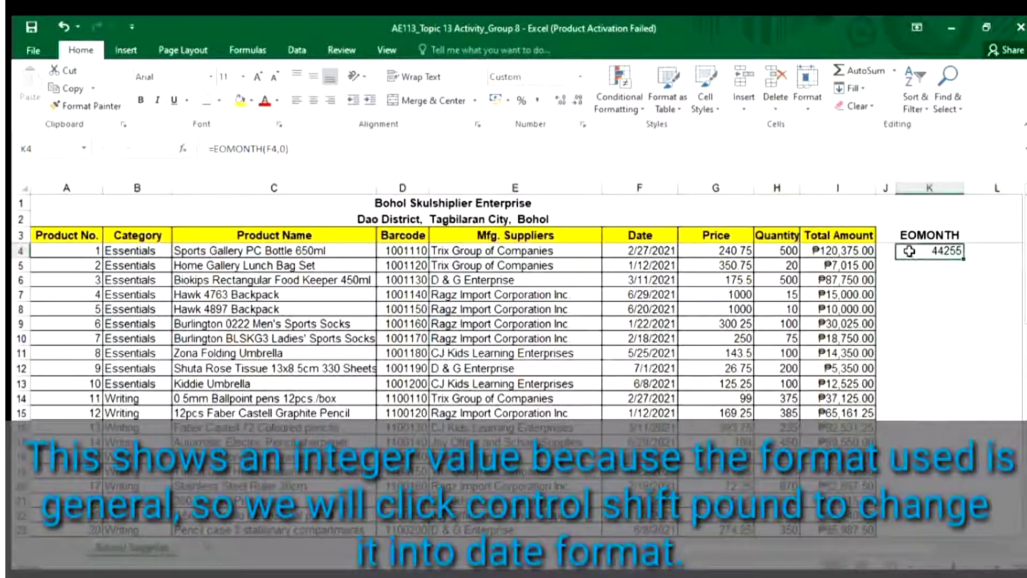
pyautogui.hotkey('ctrl', 'shift', '3')
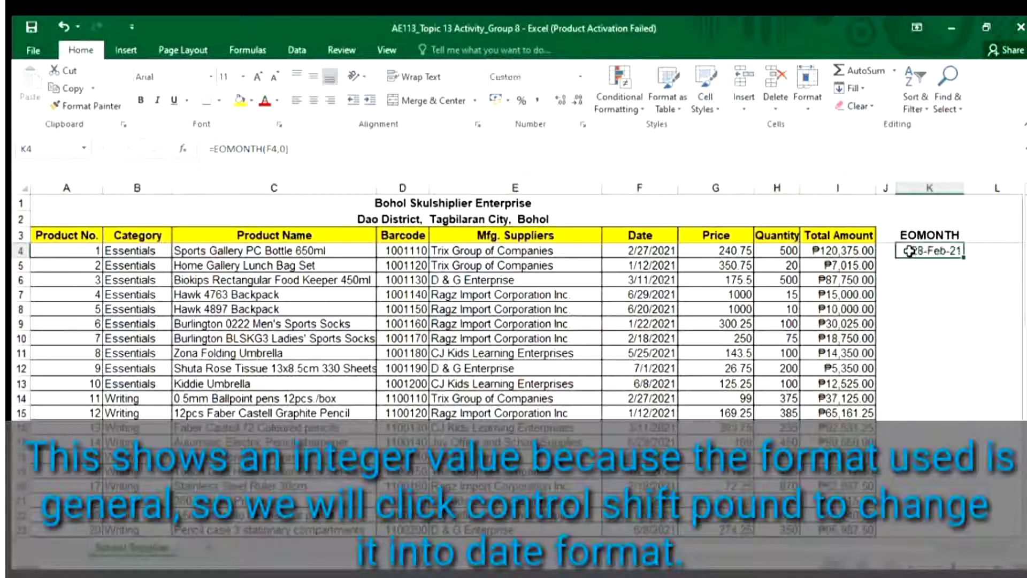
pyautogui.press('Down')
pyautogui.press('Down')
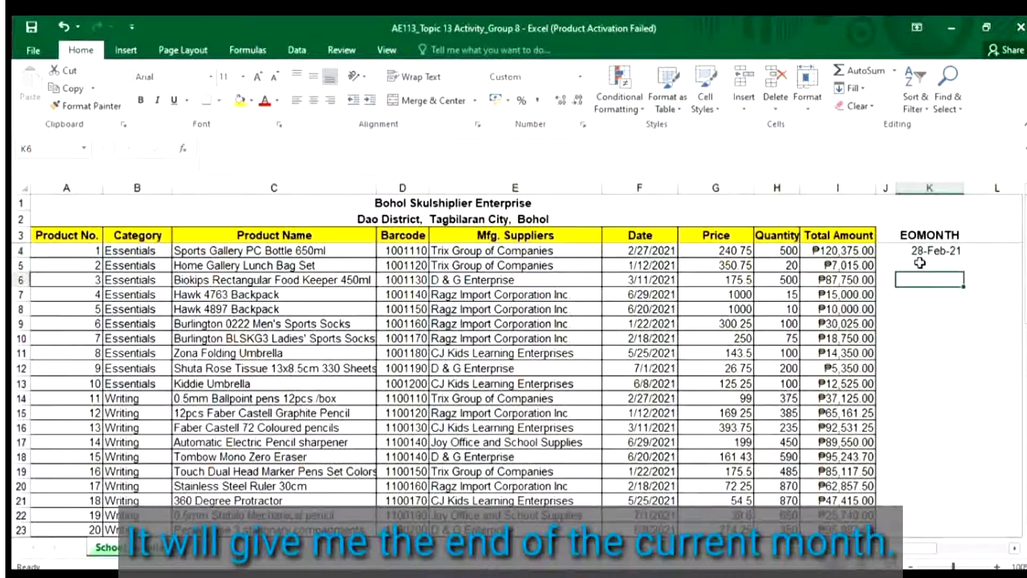
pyautogui.click(915, 249)
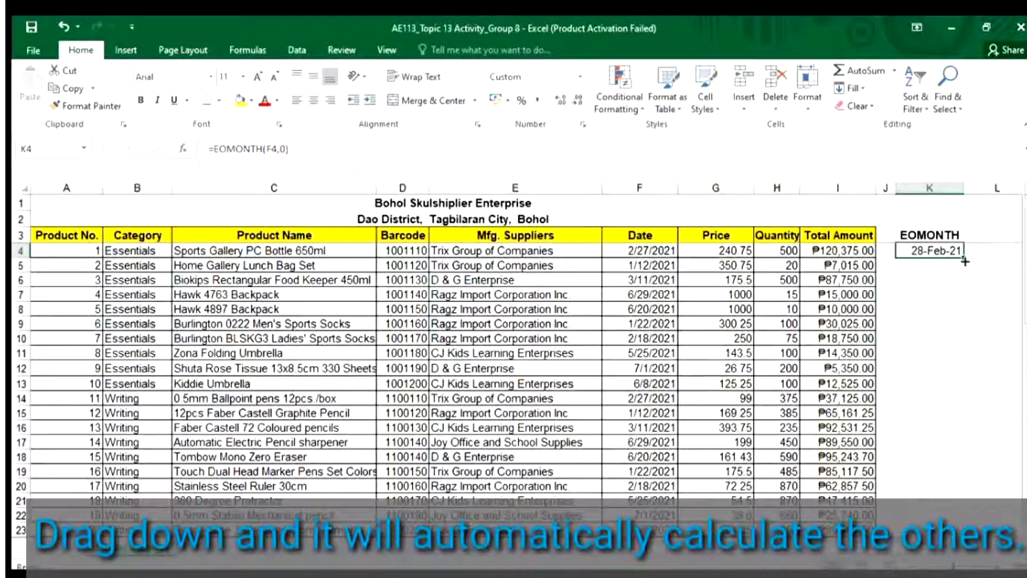
pyautogui.moveTo(965, 261); pyautogui.dragTo(958, 492)
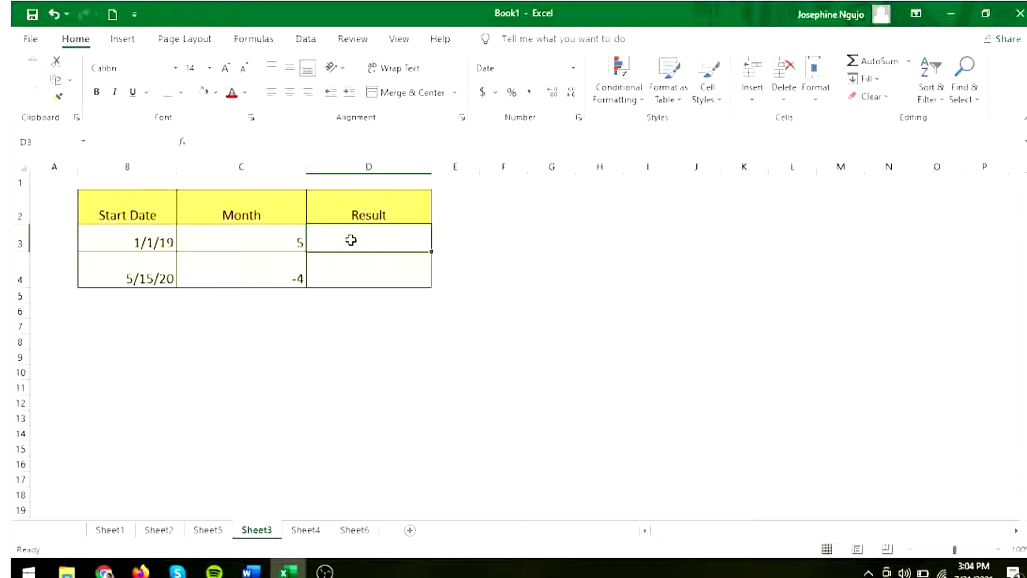
# Step: Search Insert Function for 'ed' and choose EDATE for D3
pyautogui.click(182, 143)
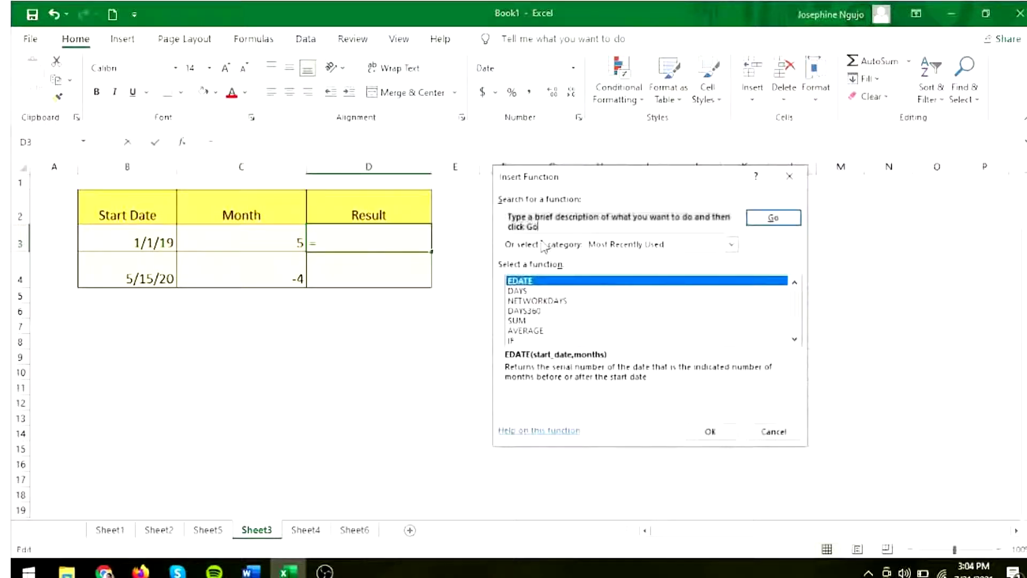
pyautogui.click(509, 216)
pyautogui.press('BackSpace')
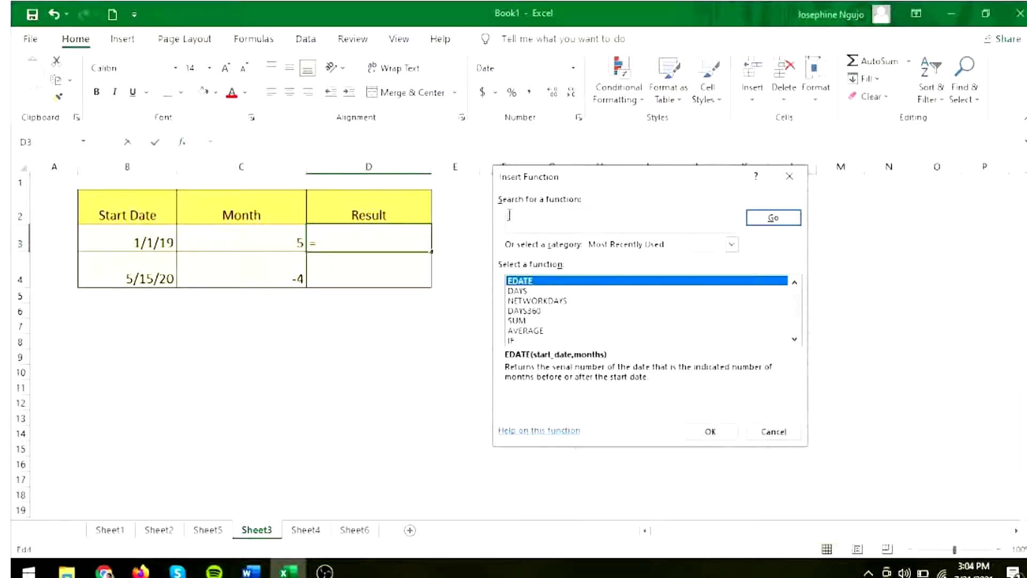
pyautogui.write('edate')
pyautogui.click(771, 218)
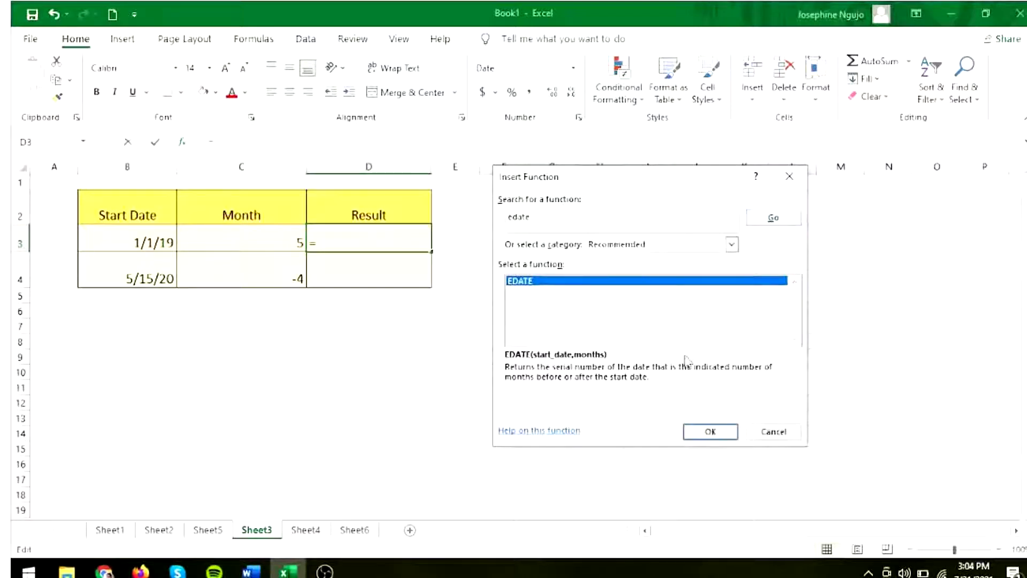
pyautogui.click(703, 434)
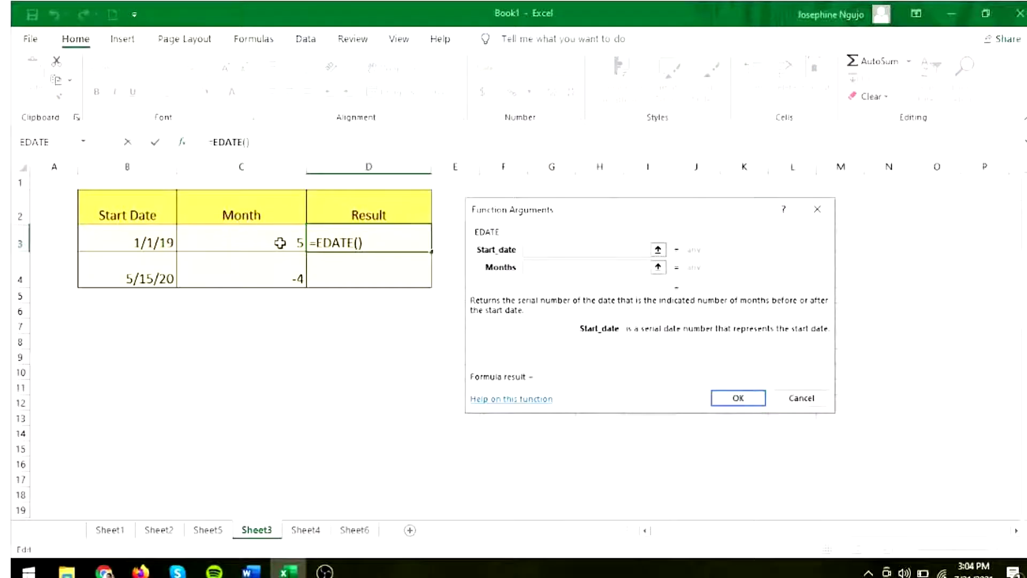
# Step: Set EDATE's Start_date to B3 and Months to C3, giving 6/1/2019
pyautogui.click(126, 239)
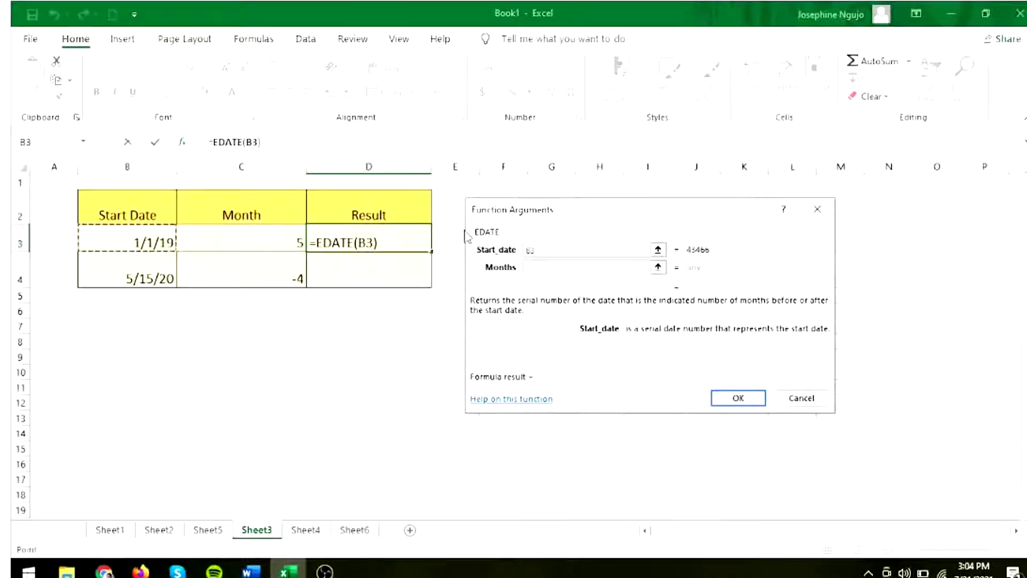
pyautogui.press('Tab')
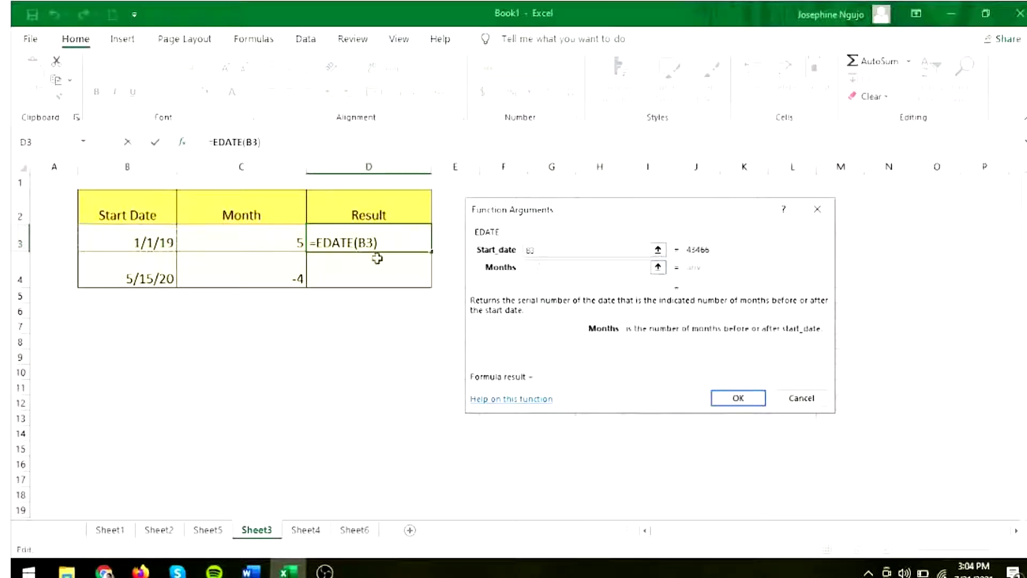
pyautogui.click(276, 237)
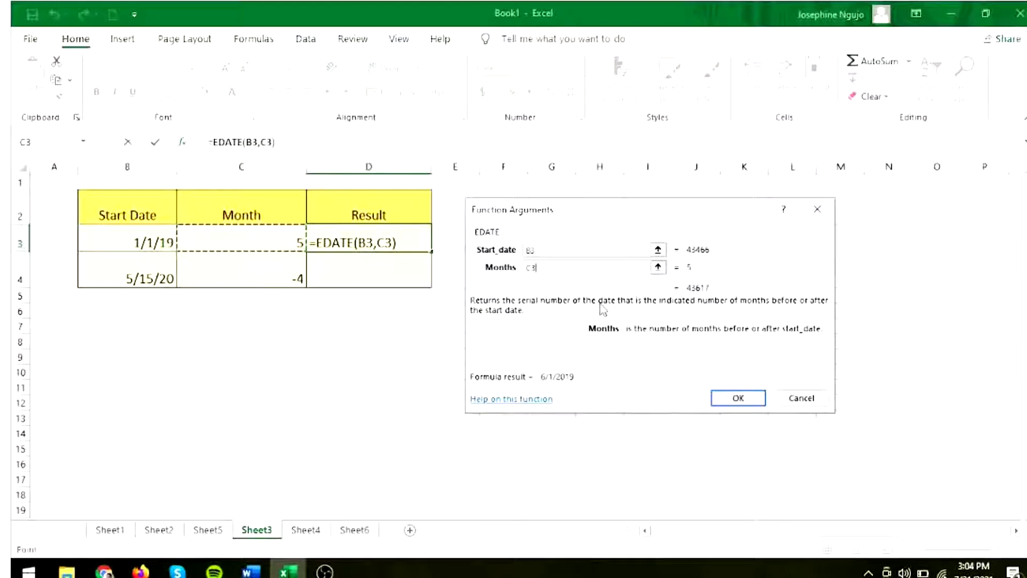
pyautogui.click(740, 398)
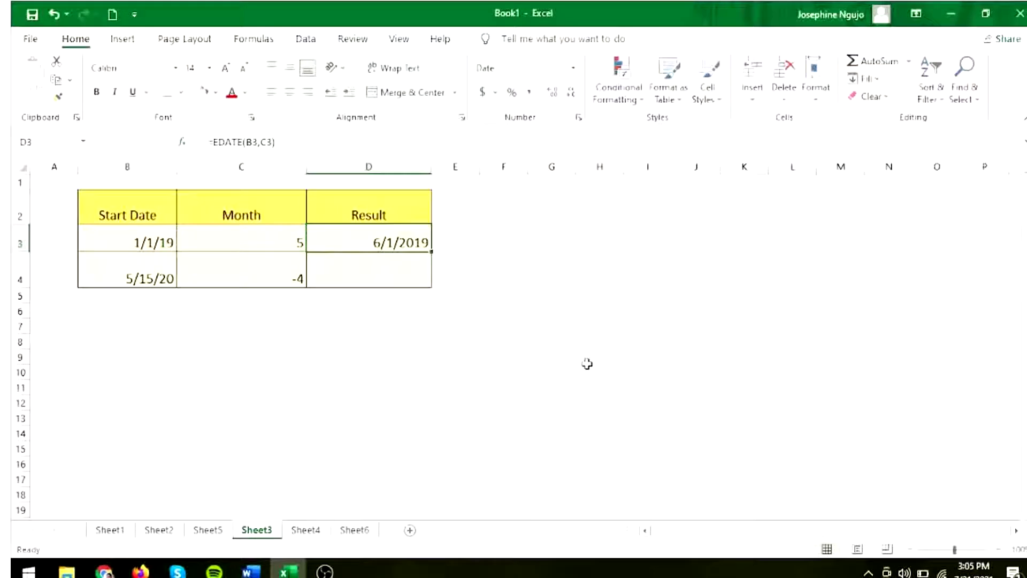
pyautogui.click(409, 276)
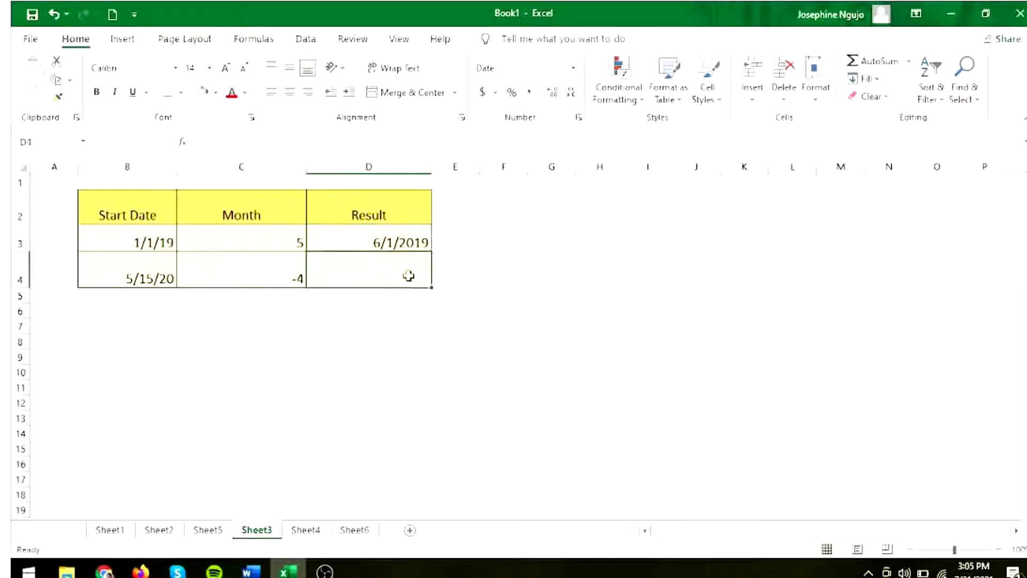
# Step: Insert =EDATE(B4,C4) in D4 through the function dialog, giving 1/15/2020
pyautogui.click(182, 142)
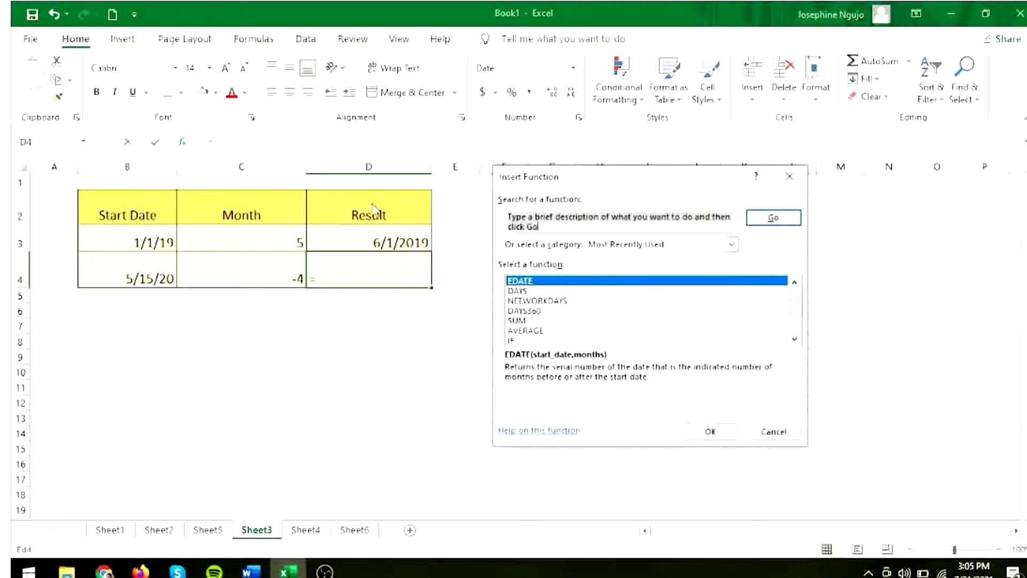
pyautogui.click(543, 281)
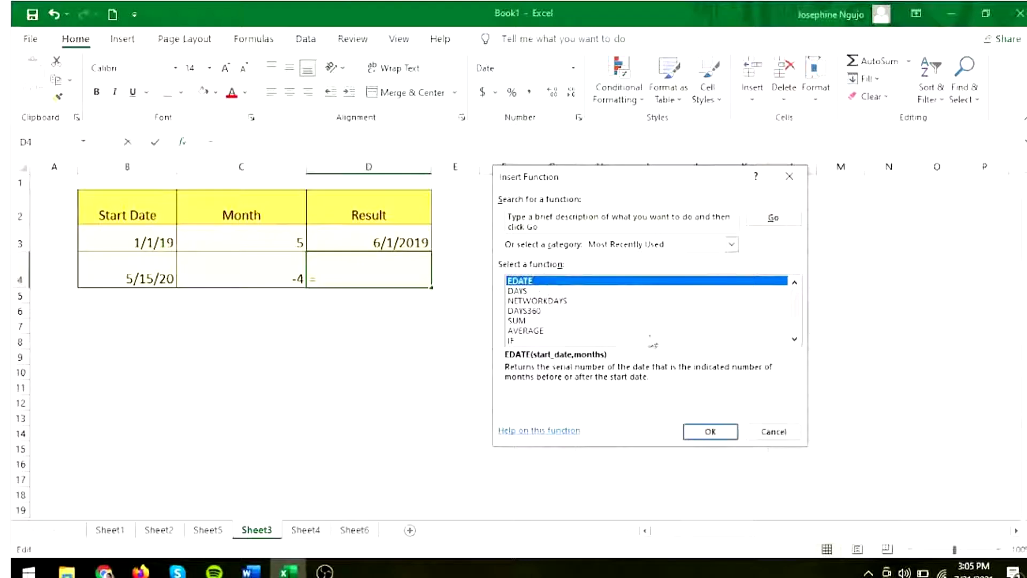
pyautogui.click(712, 429)
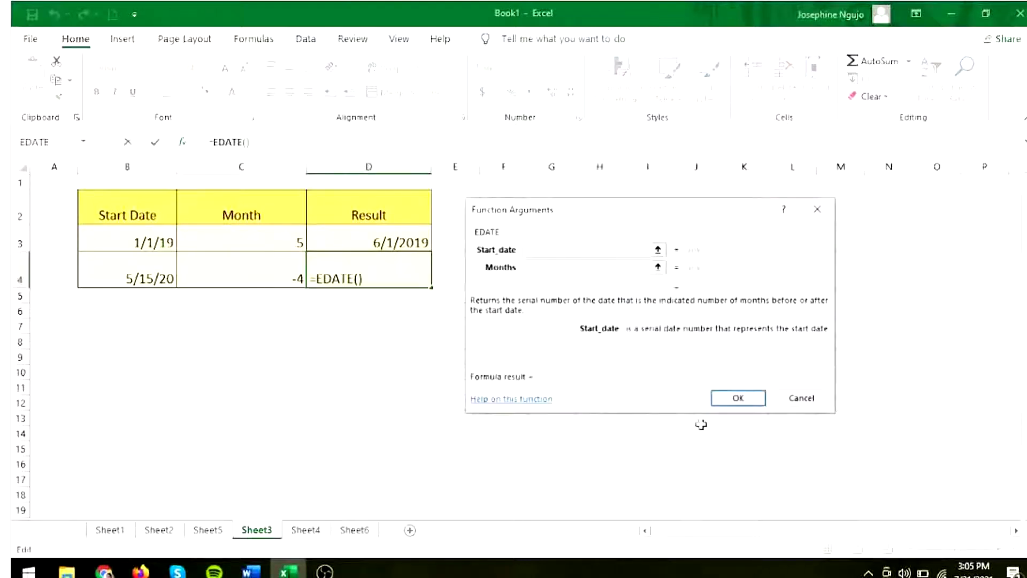
pyautogui.click(146, 277)
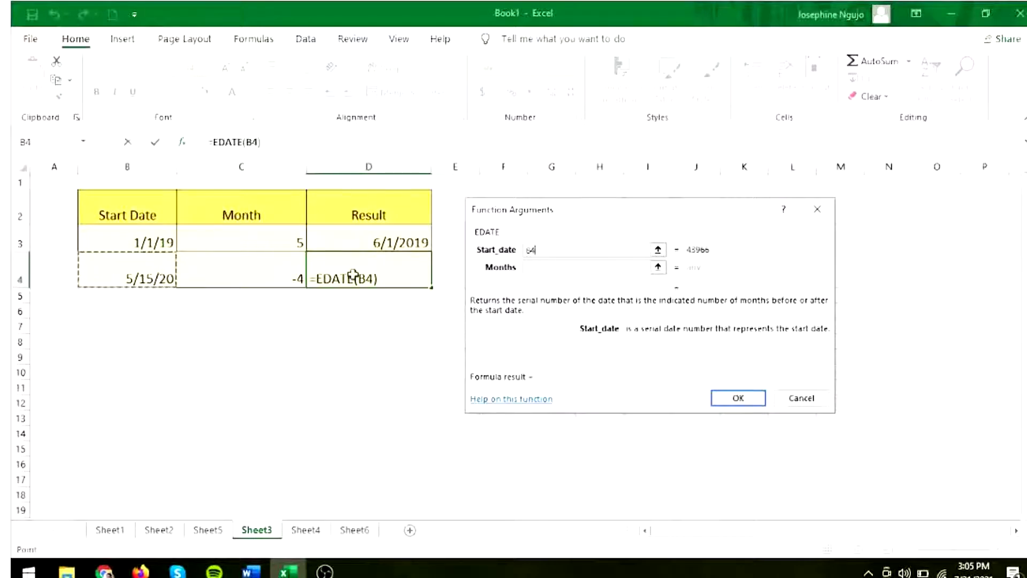
pyautogui.click(544, 267)
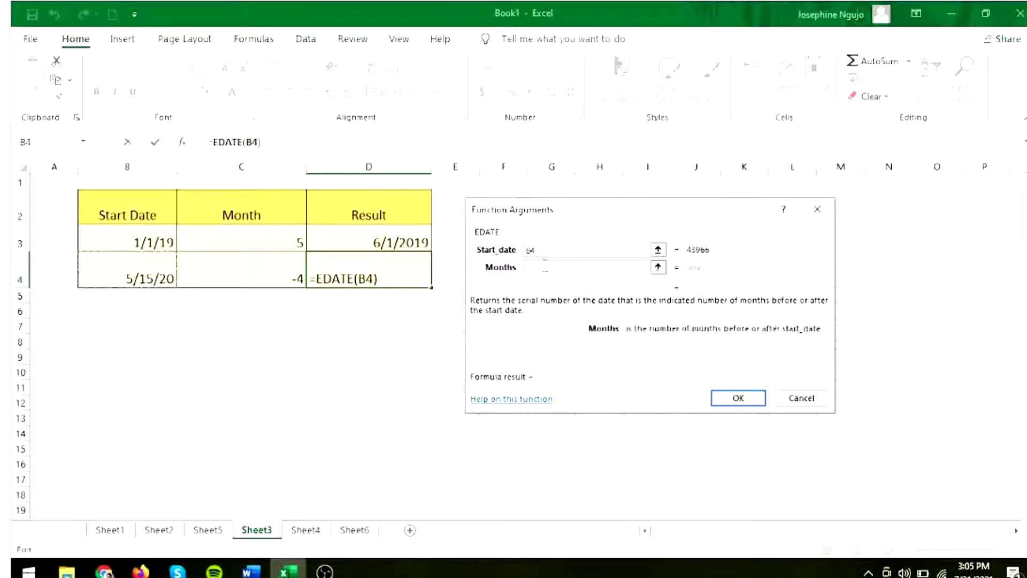
pyautogui.click(272, 260)
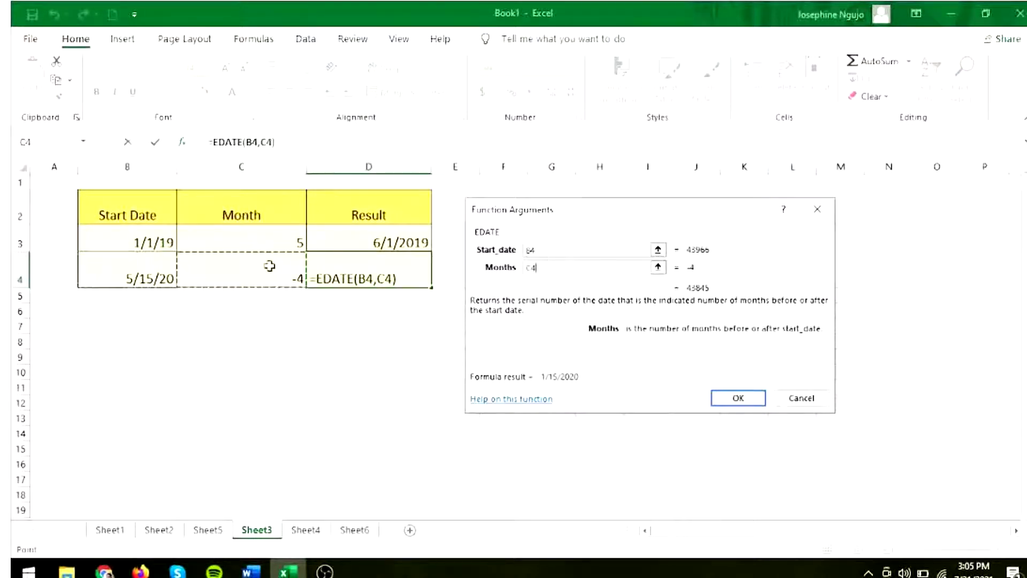
pyautogui.click(747, 401)
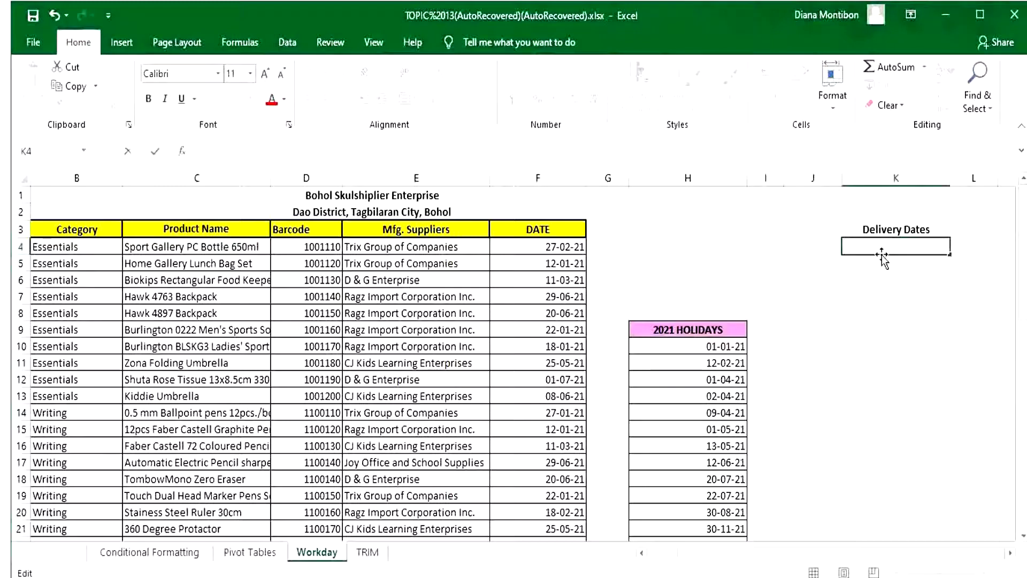
# Step: Enter =WORKDAY.INTL(F4,7,1,$H$10:$H$24) in K4 for a seven-workday delivery date
pyautogui.write('=')
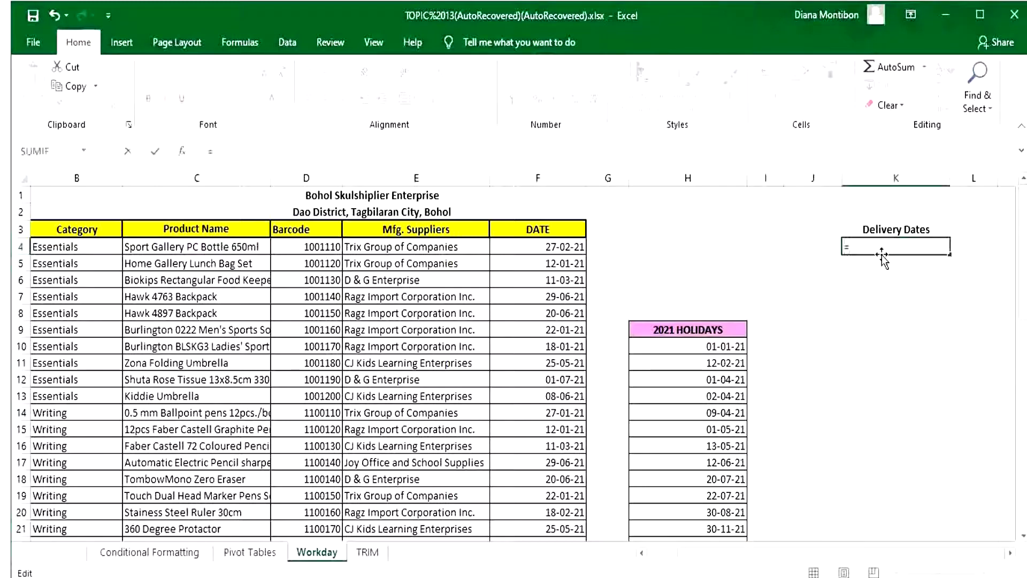
pyautogui.write('WOR')
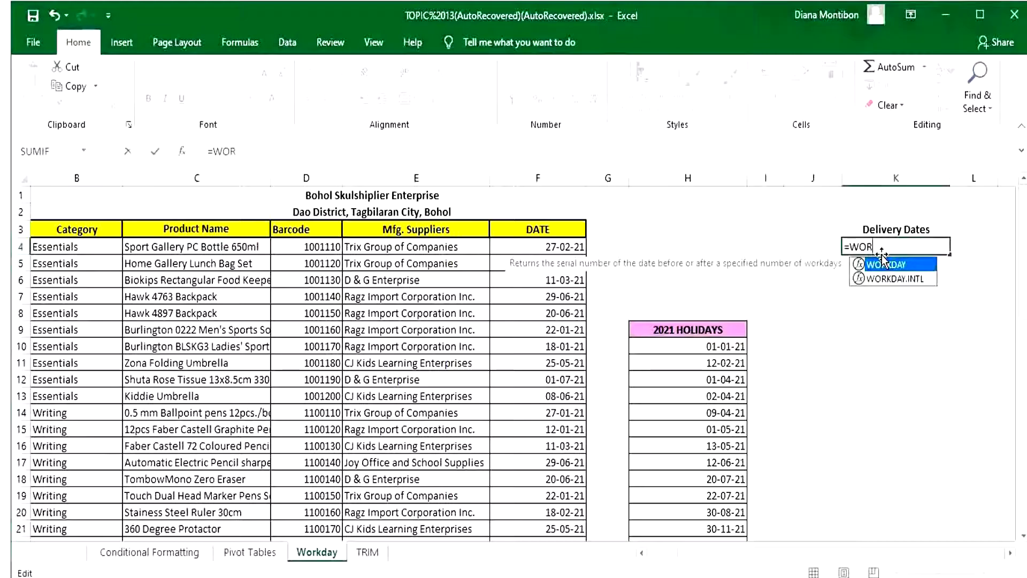
pyautogui.write('KDAY.')
pyautogui.write('INT')
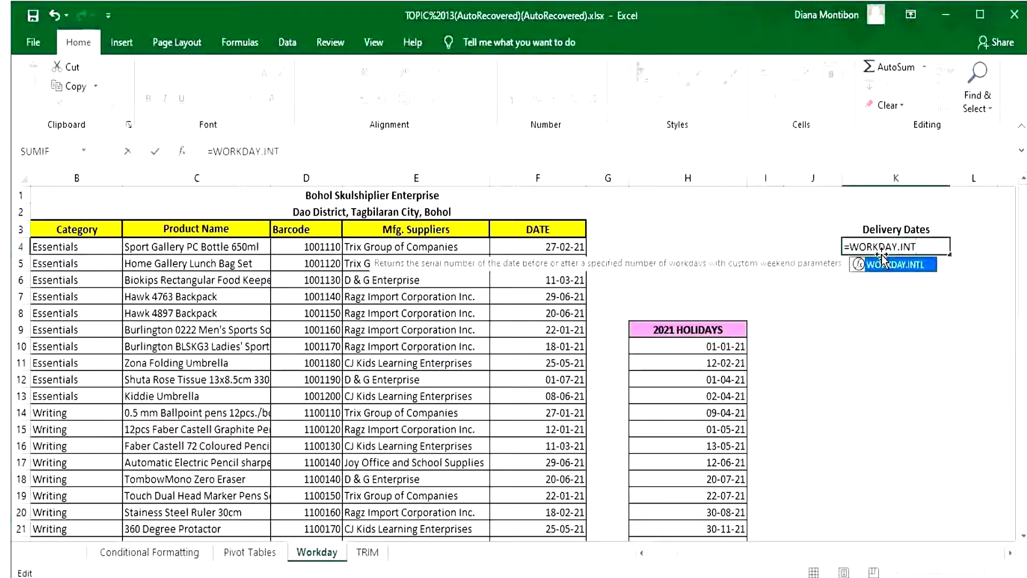
pyautogui.write('L(')
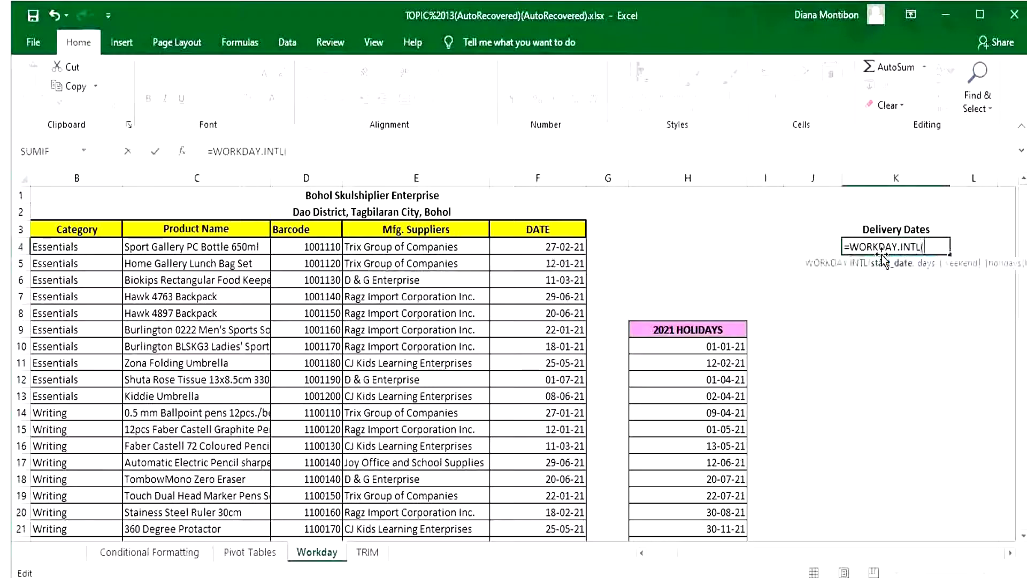
pyautogui.write('F4')
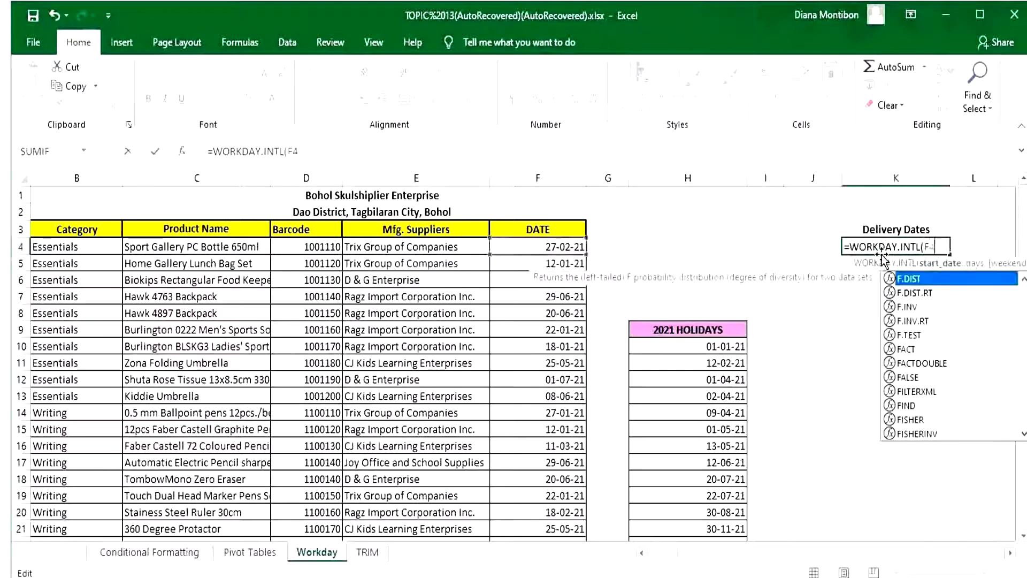
pyautogui.write(',7')
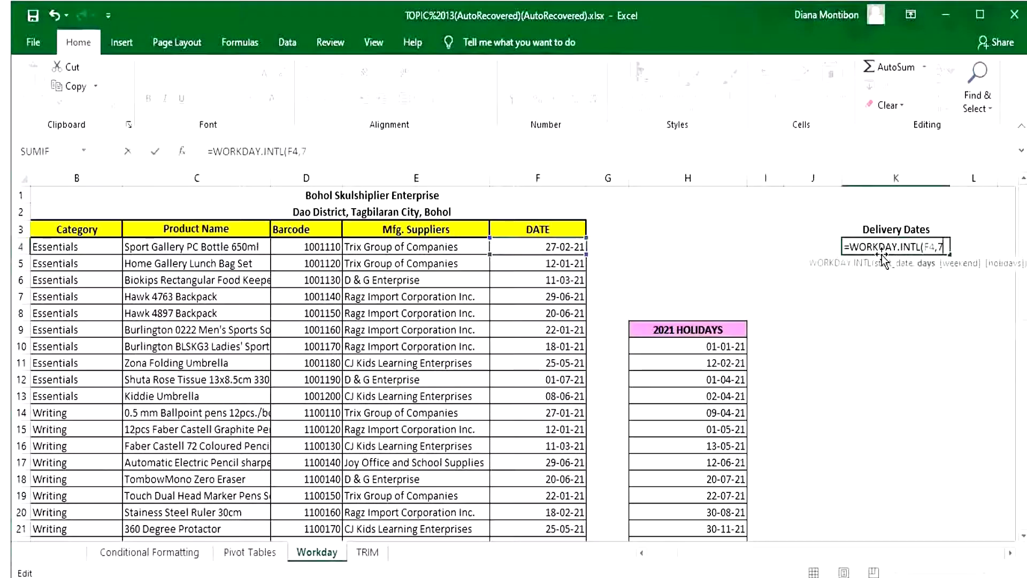
pyautogui.write(',1')
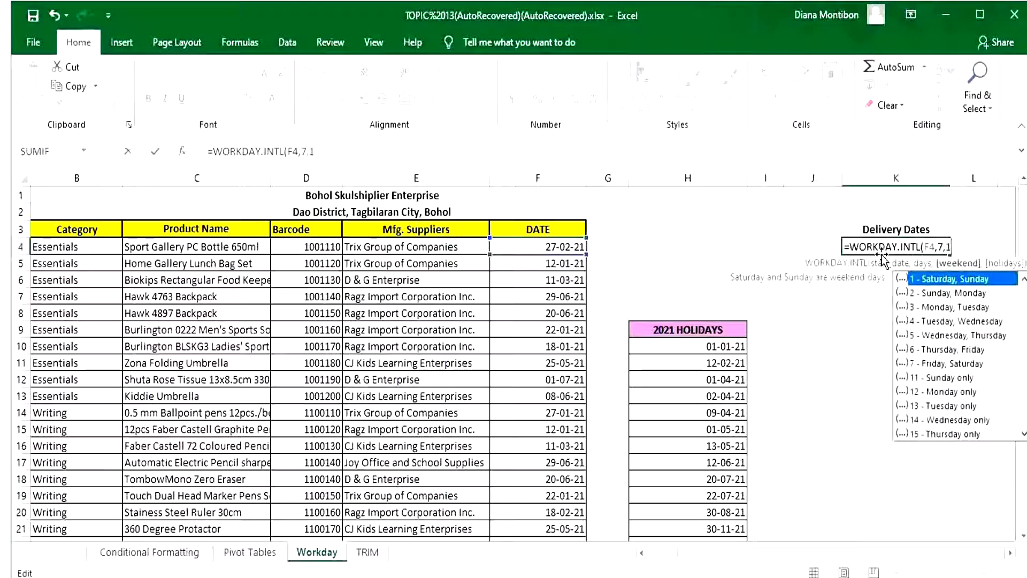
pyautogui.write(',')
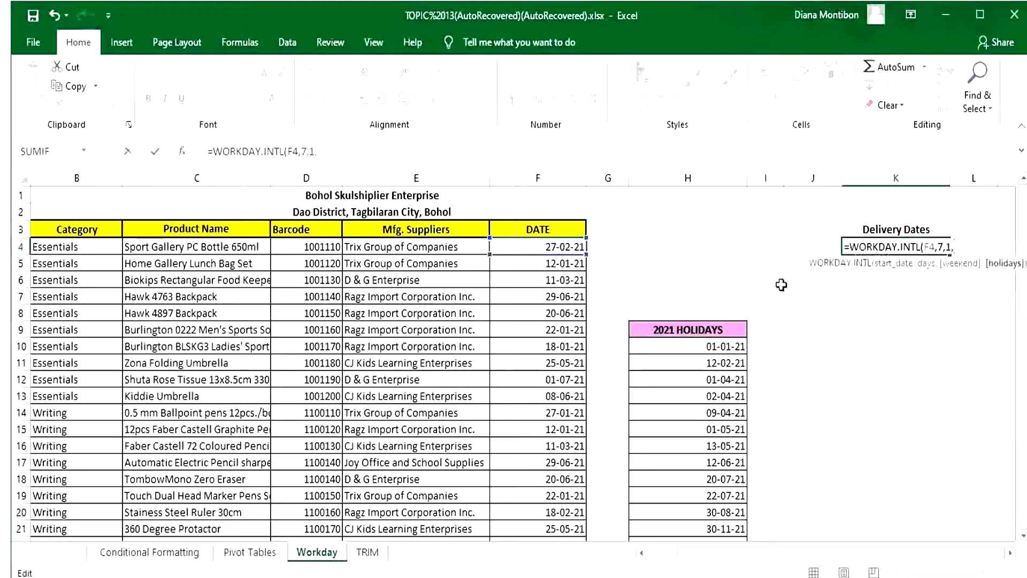
pyautogui.moveTo(718, 348); pyautogui.dragTo(701, 526)
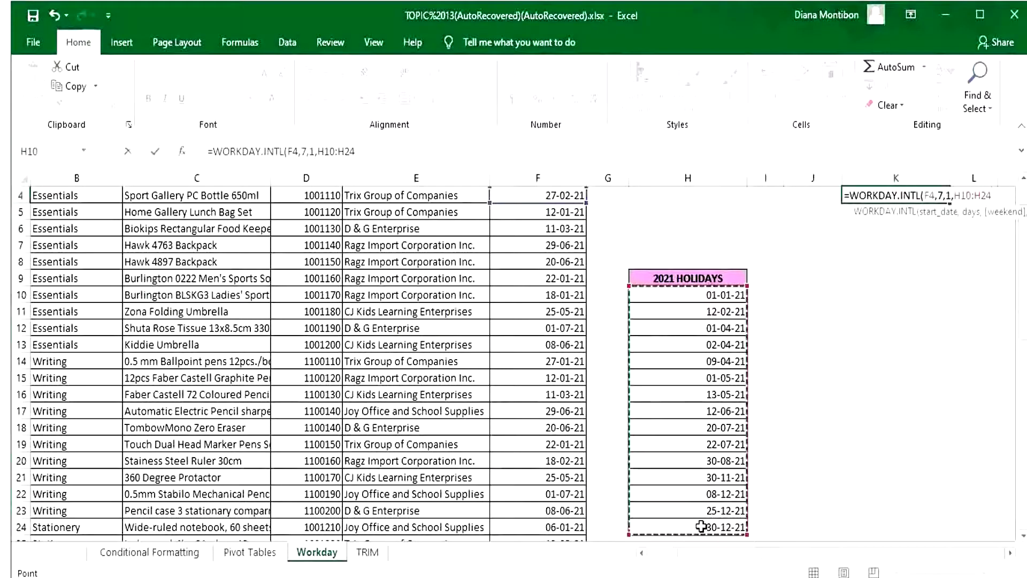
pyautogui.press('F4')
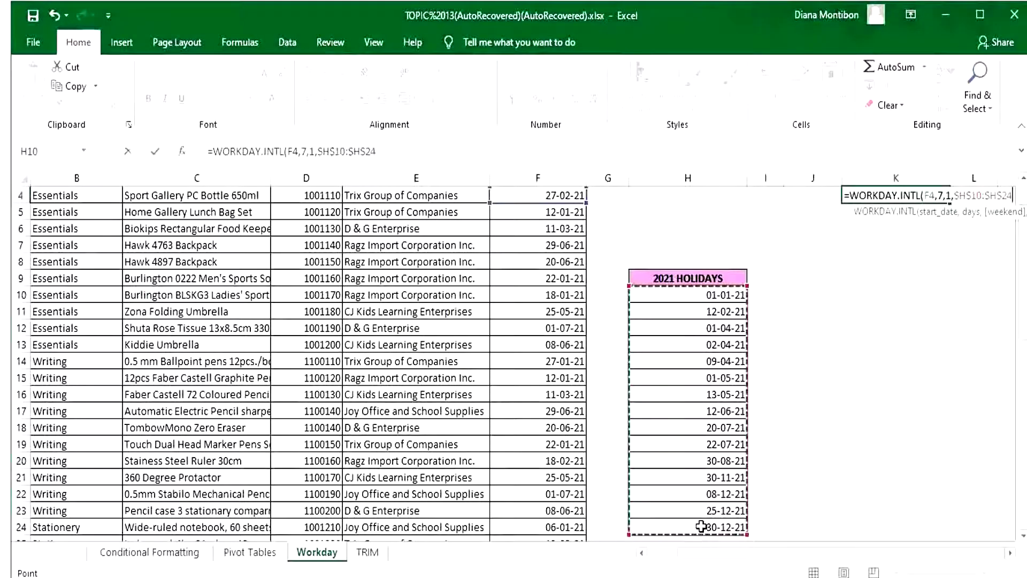
pyautogui.write(')')
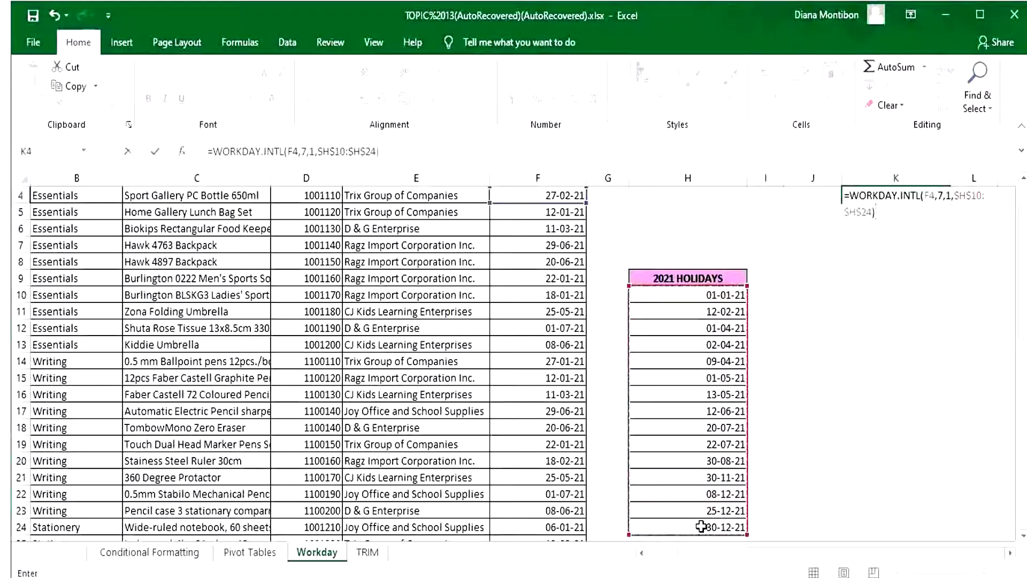
pyautogui.press('Return')
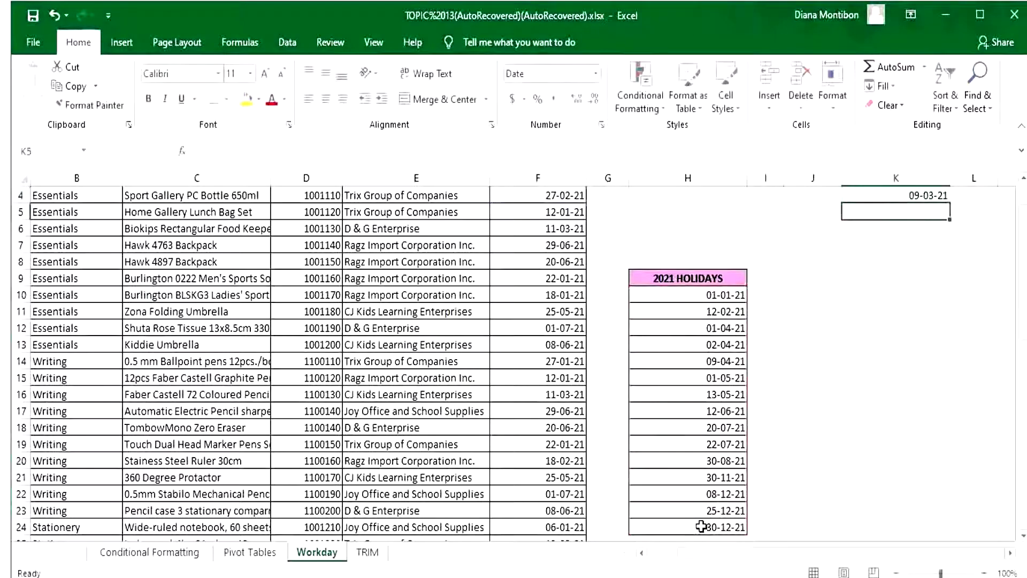
# Step: Copy the K4 delivery-date formula down column K to K53
pyautogui.click(914, 197)
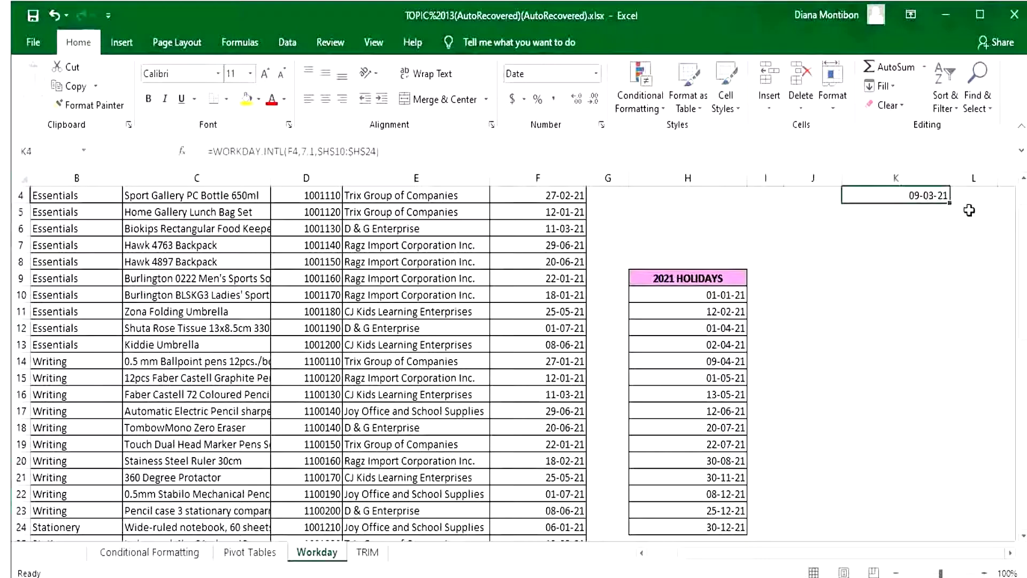
pyautogui.moveTo(950, 203); pyautogui.dragTo(953, 517)
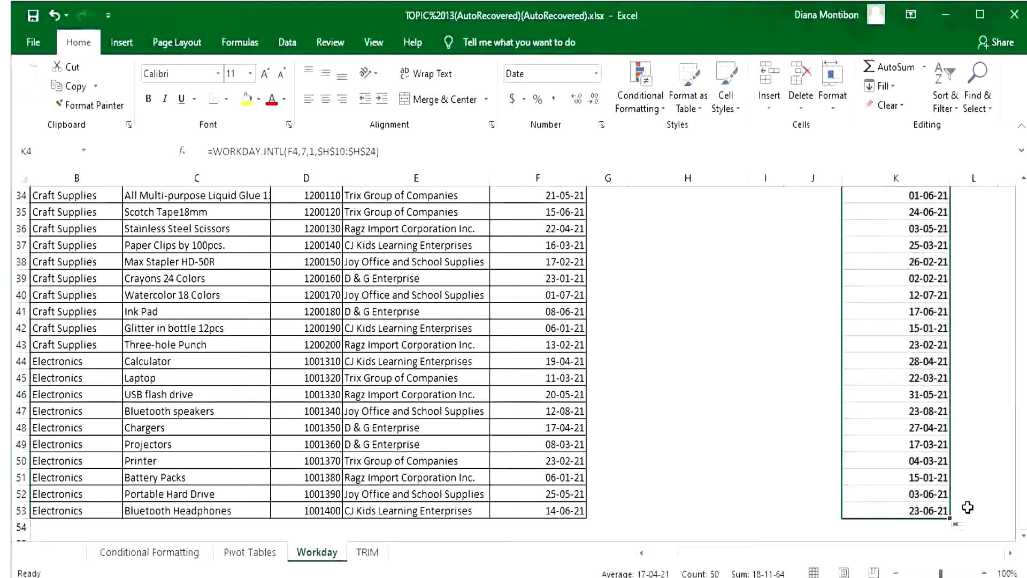
pyautogui.click(967, 507)
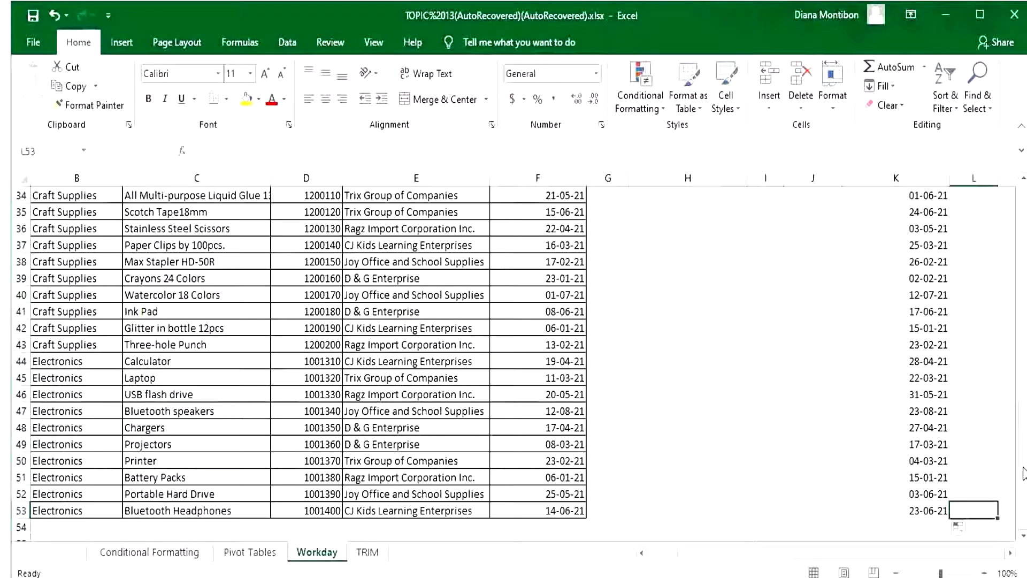
pyautogui.moveTo(1024, 473); pyautogui.dragTo(955, 214)
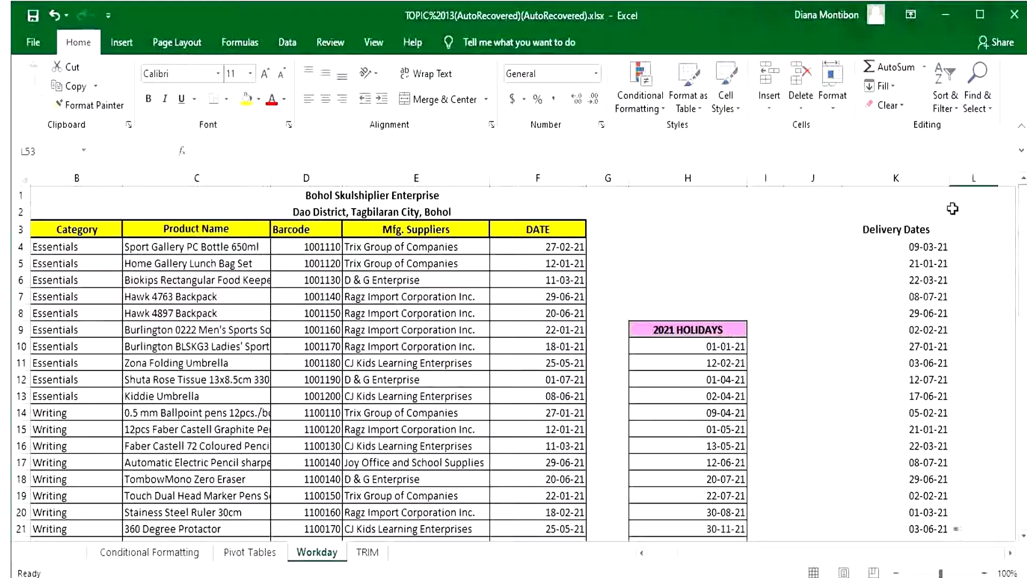
pyautogui.click(914, 250)
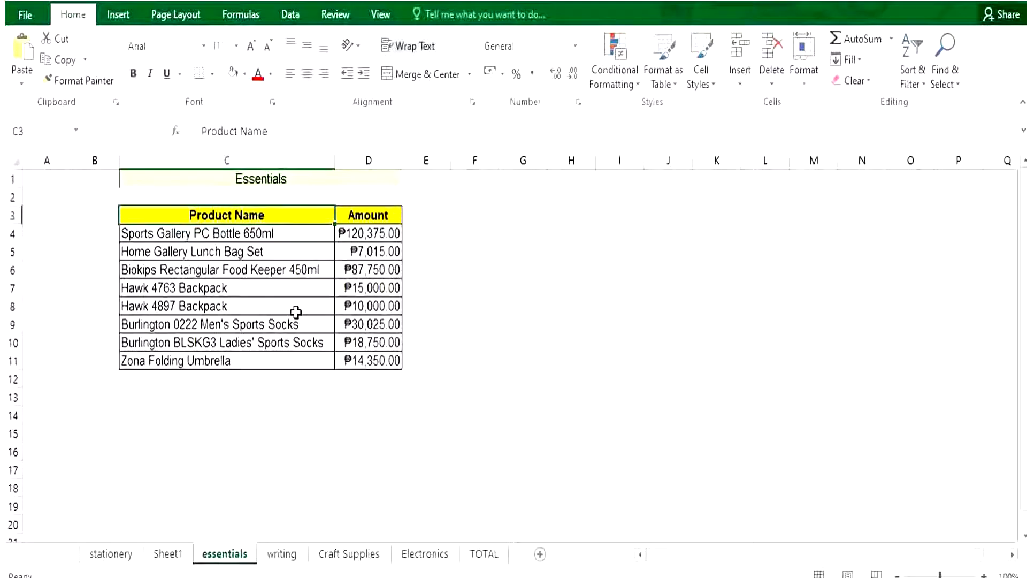
# Step: On the TOTAL sheet, inspect C7's old formula adding four separate sheet SUMs
pyautogui.click(491, 554)
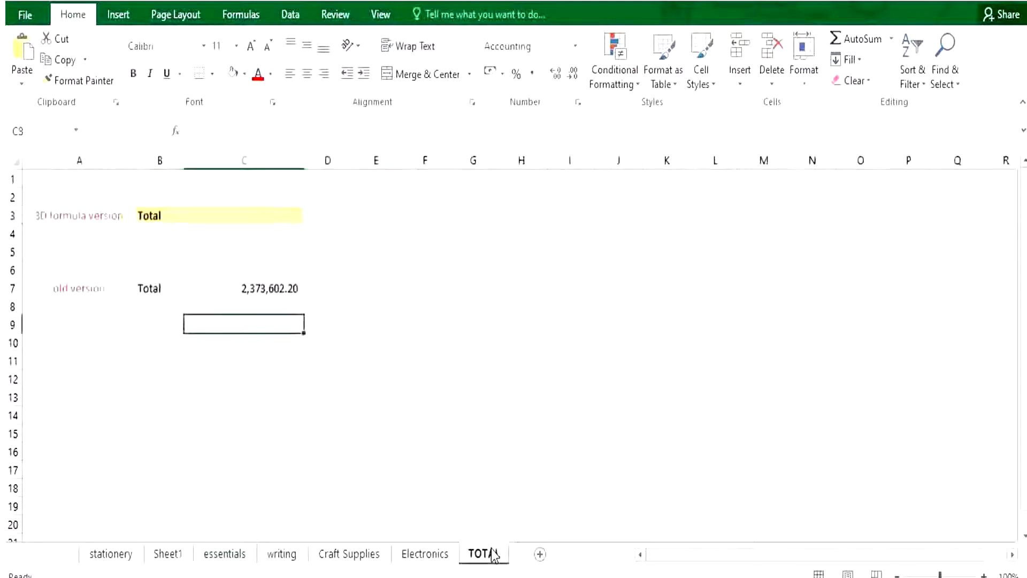
pyautogui.click(274, 285)
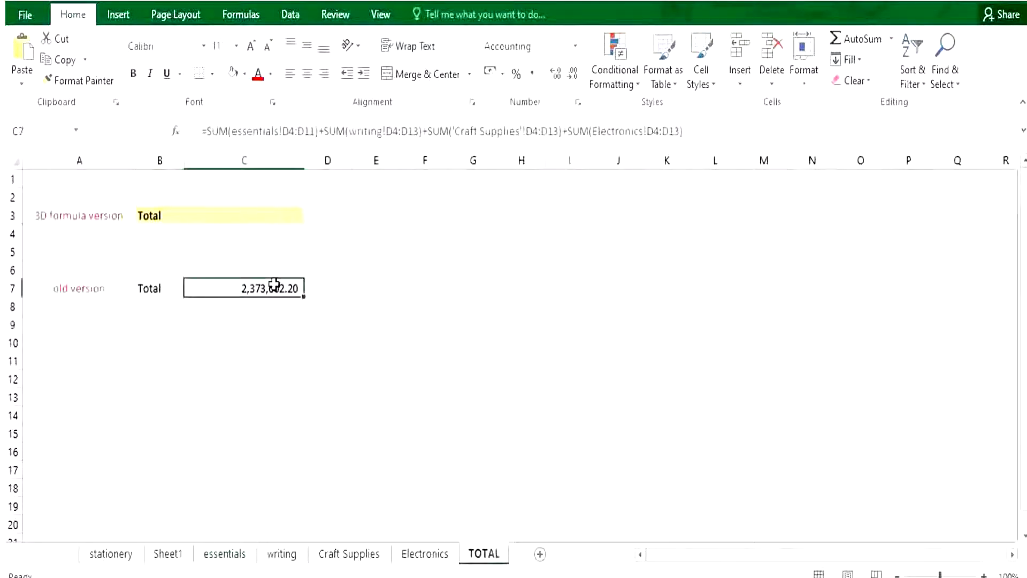
pyautogui.click(295, 131)
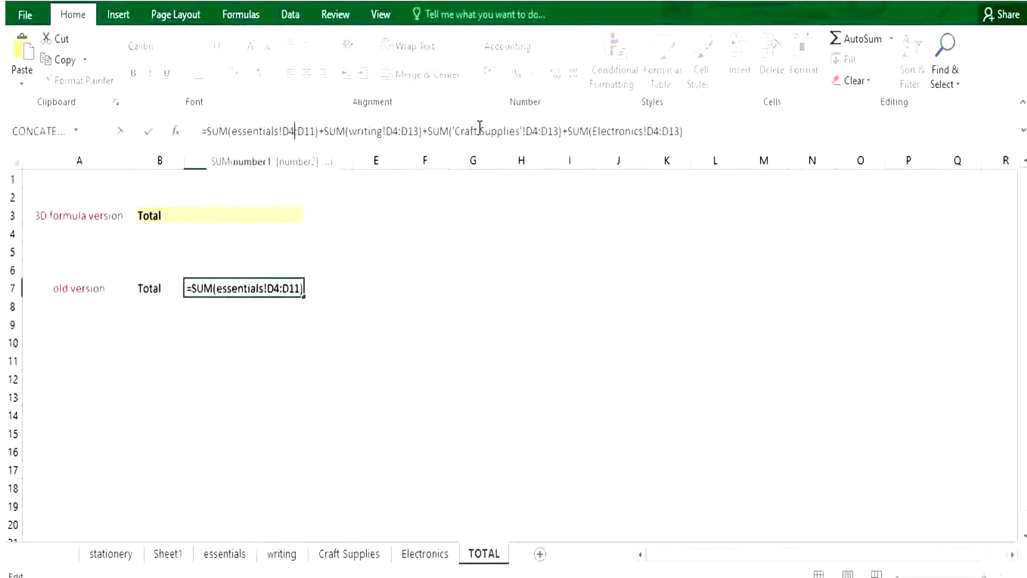
pyautogui.click(497, 131)
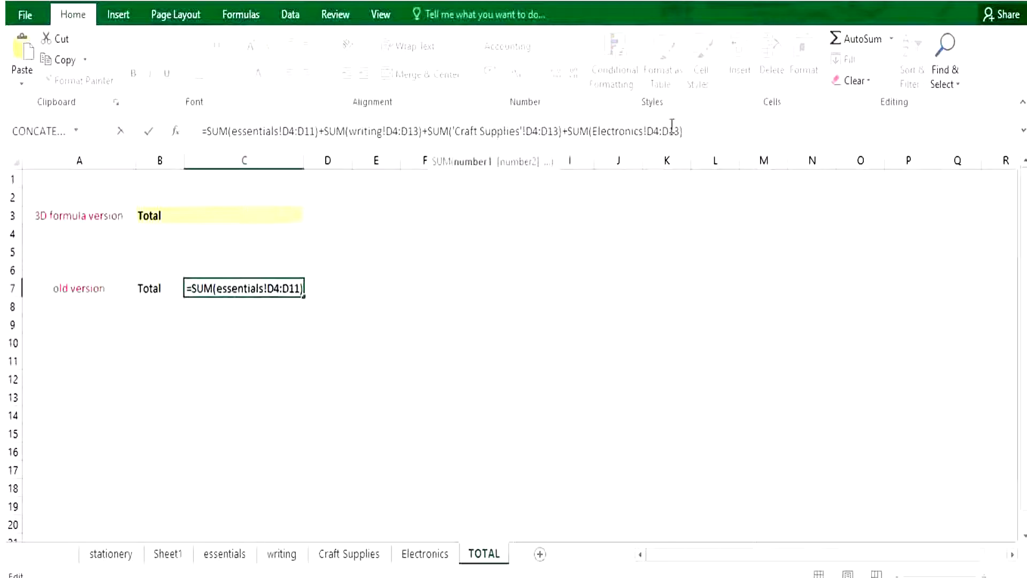
pyautogui.click(236, 286)
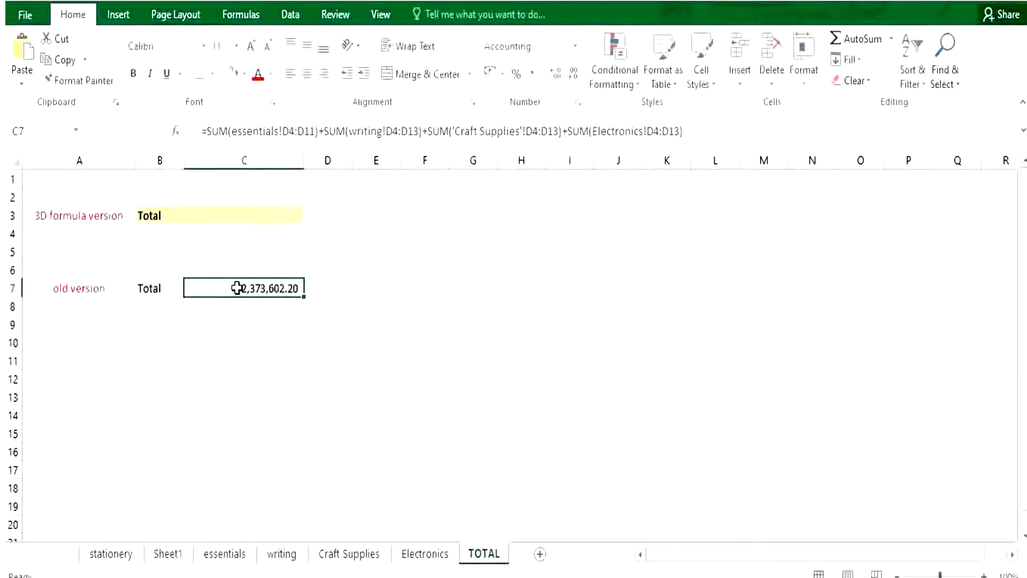
pyautogui.click(227, 212)
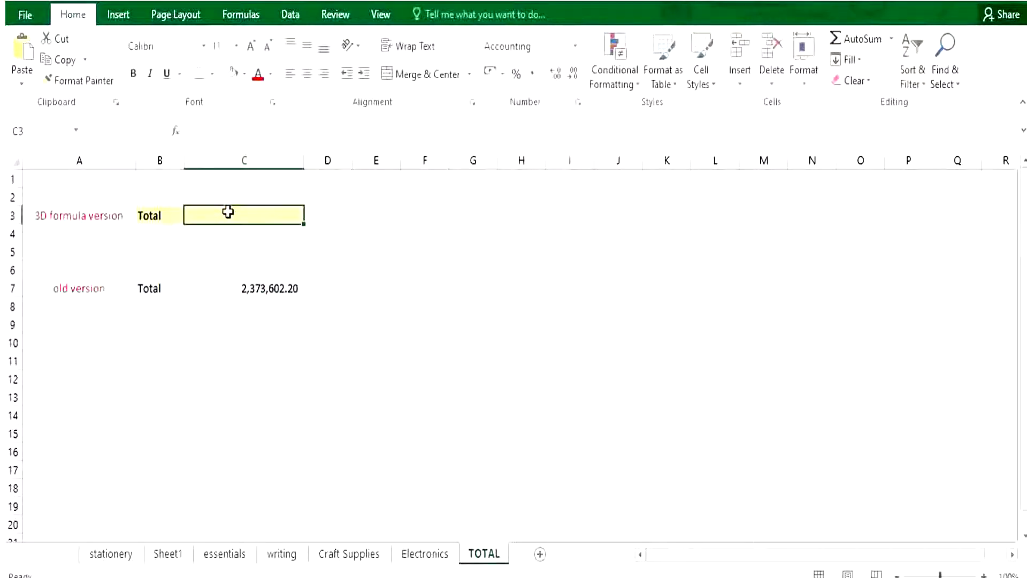
# Step: Enter =SUM('essentials:Electronics'!D4:D13) in C3, matching the old 2,373,602.20 total in C7
pyautogui.write('=')
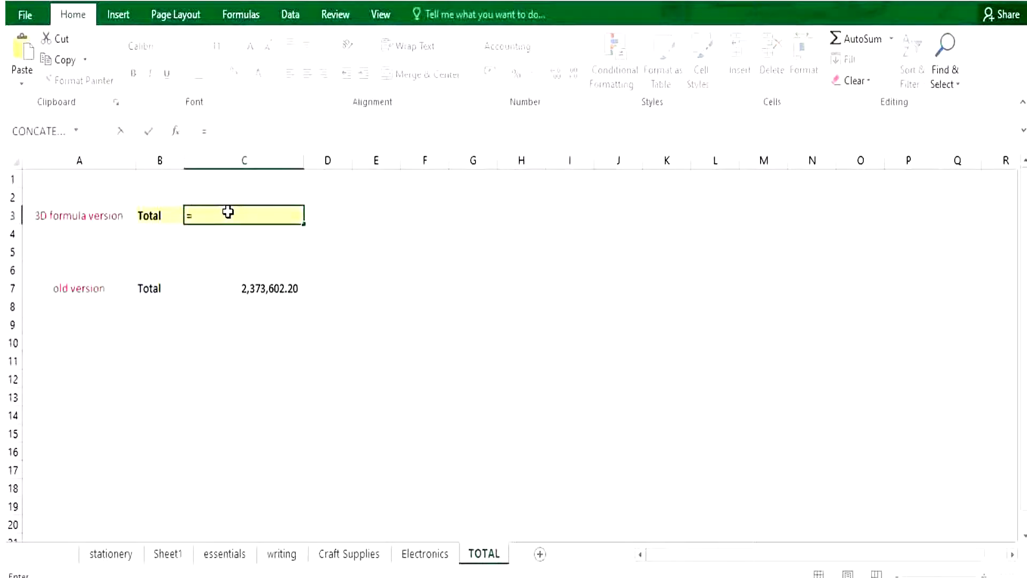
pyautogui.write('sum')
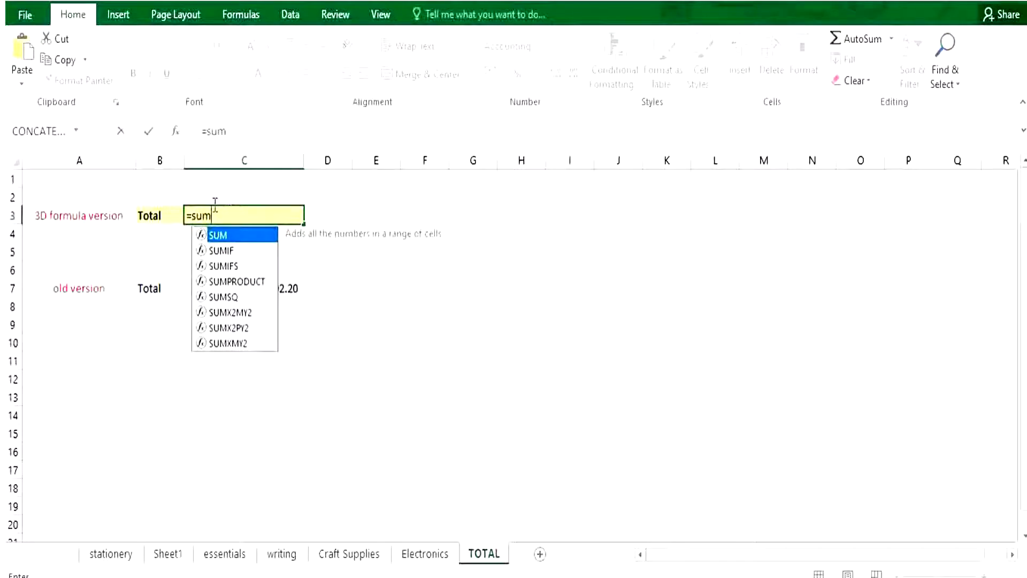
pyautogui.doubleClick(236, 235)
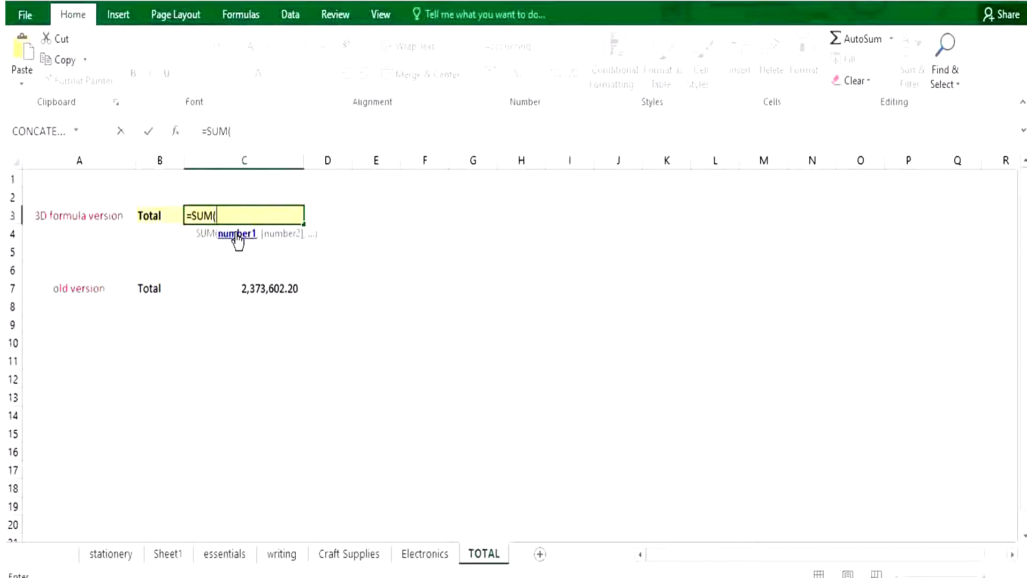
pyautogui.click(242, 557)
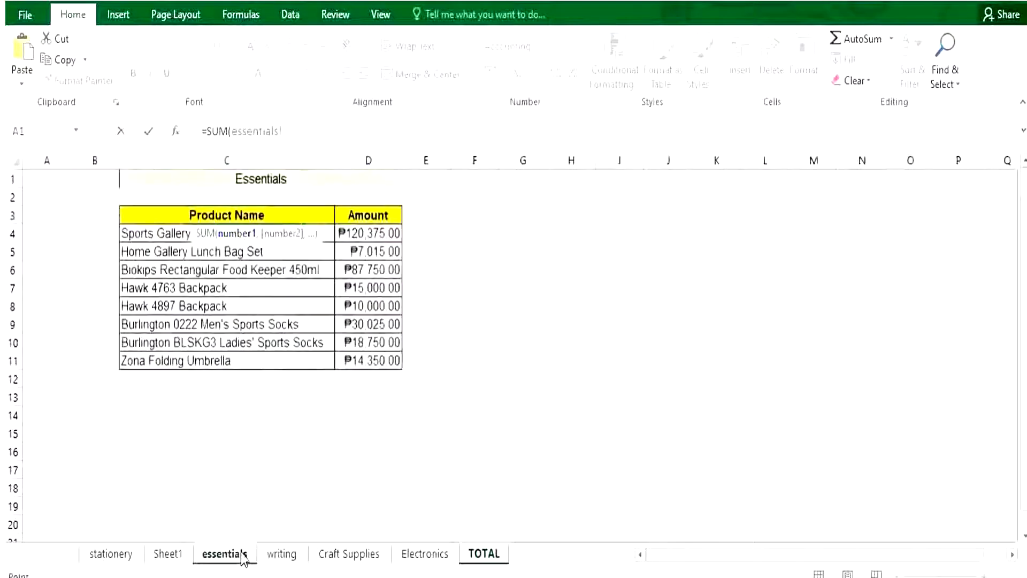
pyautogui.click(385, 233)
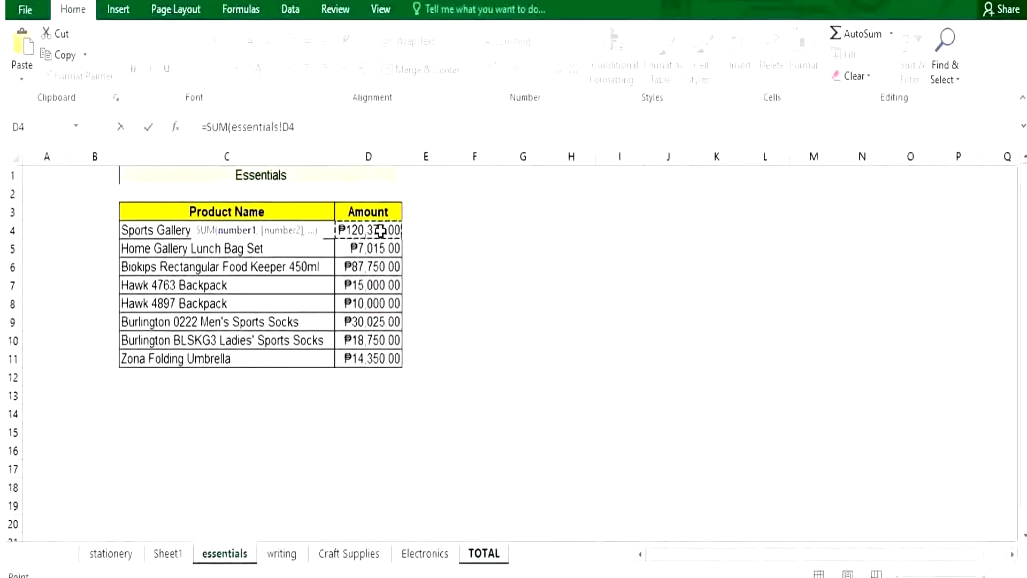
pyautogui.moveTo(380, 231); pyautogui.dragTo(372, 398)
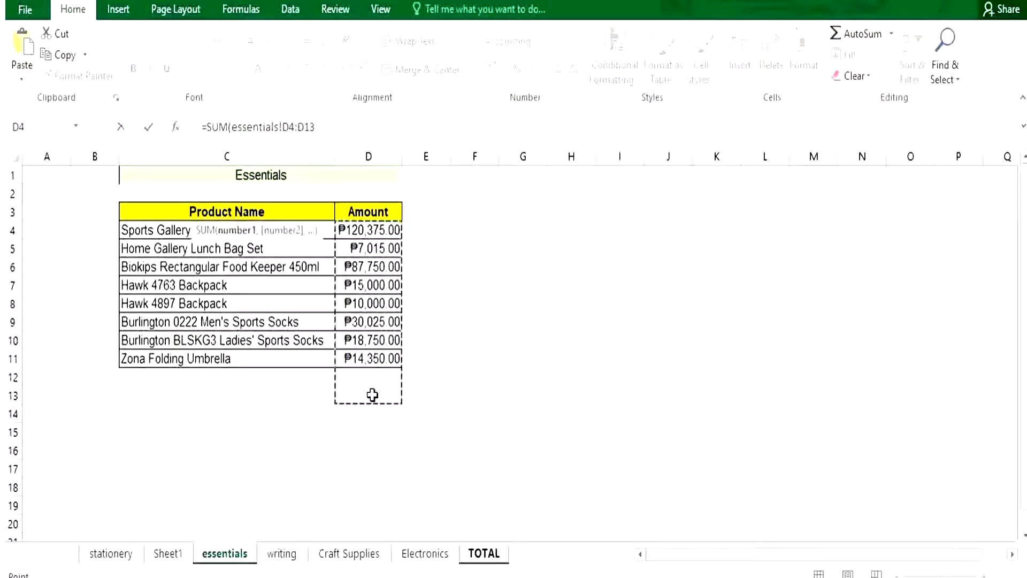
pyautogui.keyDown('shift'); pyautogui.click(434, 554); pyautogui.keyUp('shift')
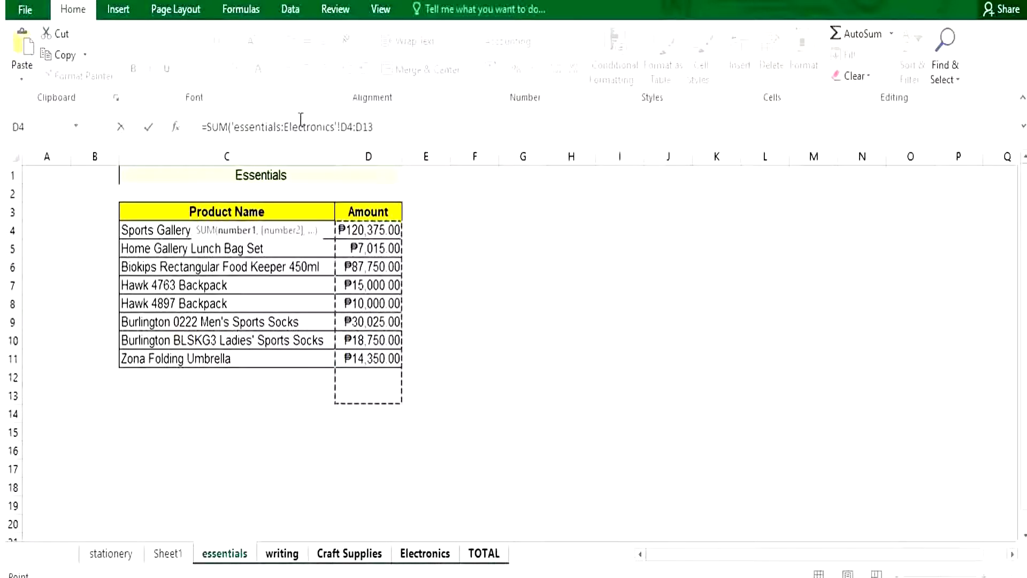
pyautogui.click(395, 127)
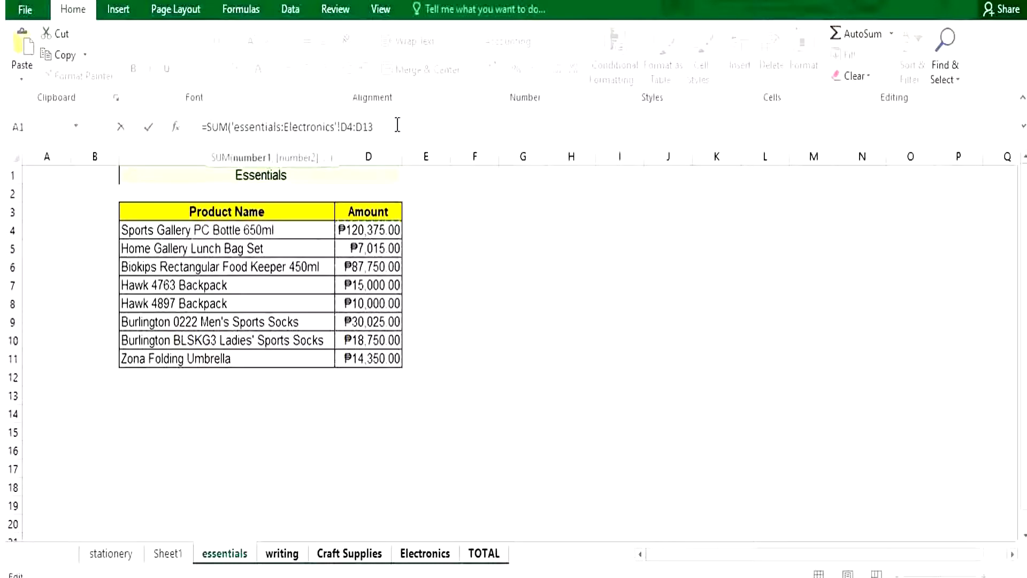
pyautogui.press('Return')
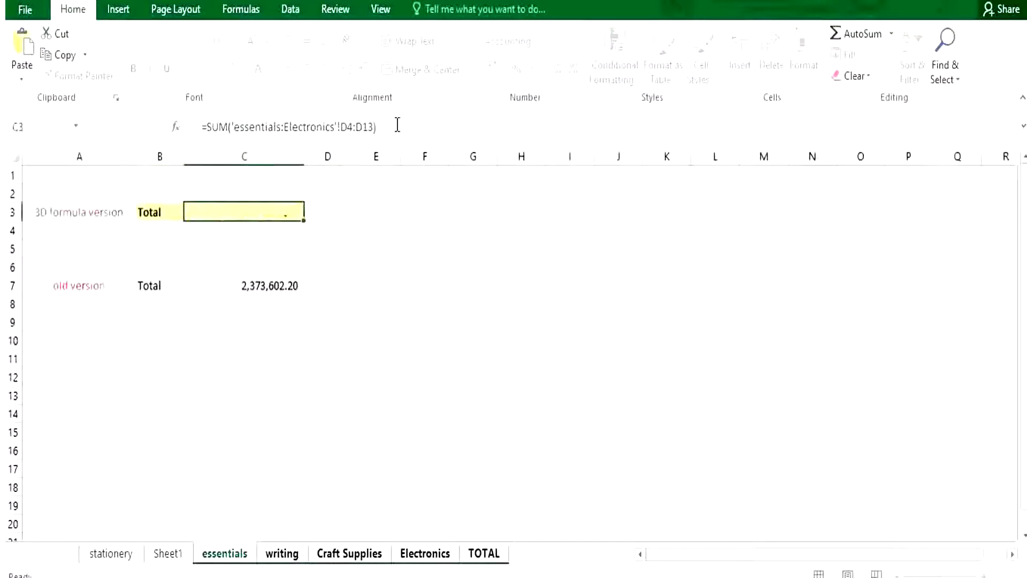
pyautogui.click(289, 212)
pyautogui.click(292, 287)
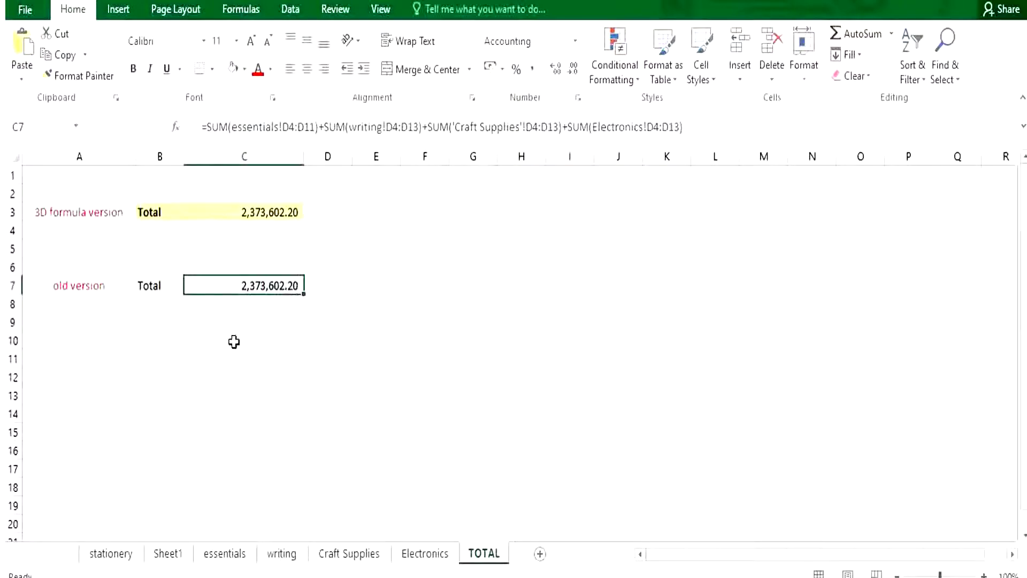
# Step: Move the stationery sheet between writing and Craft Supplies so the 3D total includes it
pyautogui.click(112, 554)
pyautogui.moveTo(297, 535); pyautogui.dragTo(323, 549)
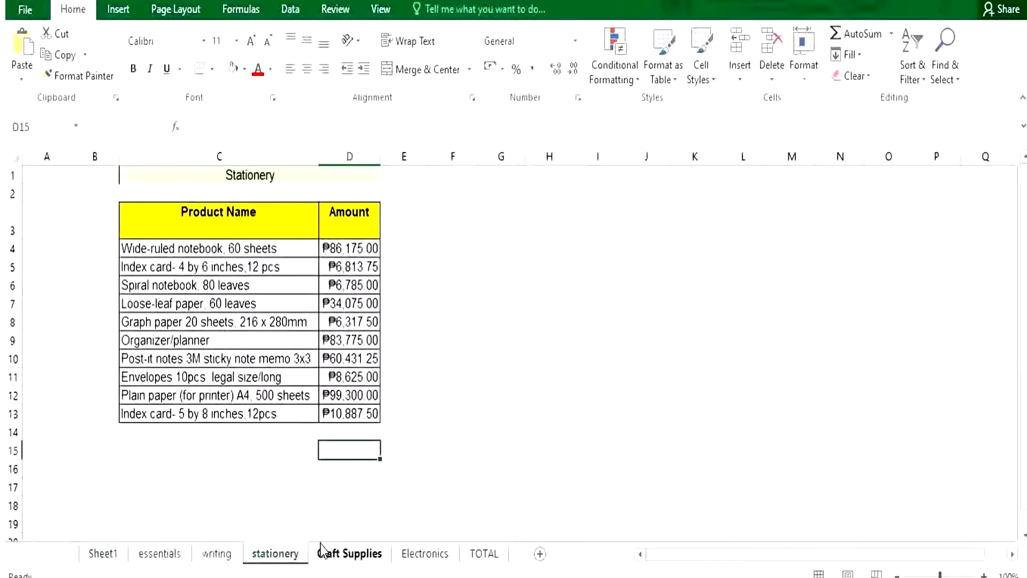
pyautogui.click(481, 554)
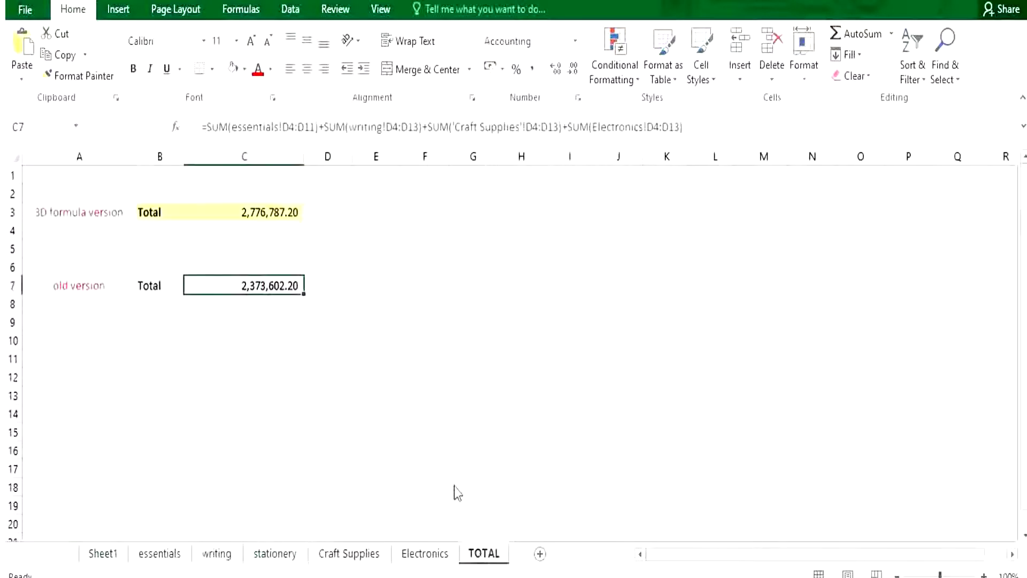
pyautogui.click(282, 215)
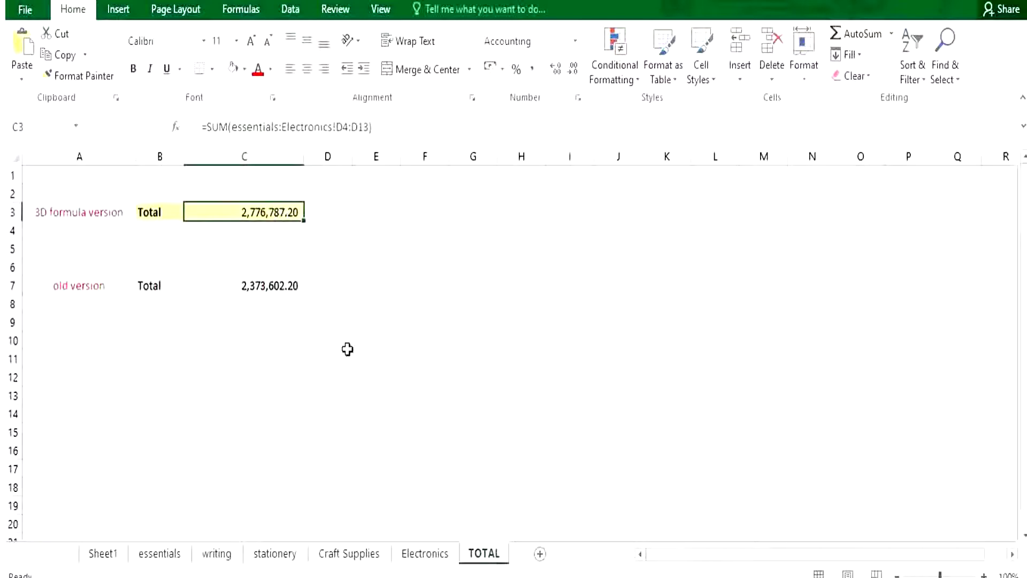
# Step: AutoSum the stationery amounts D4:D13 into D14
pyautogui.click(291, 553)
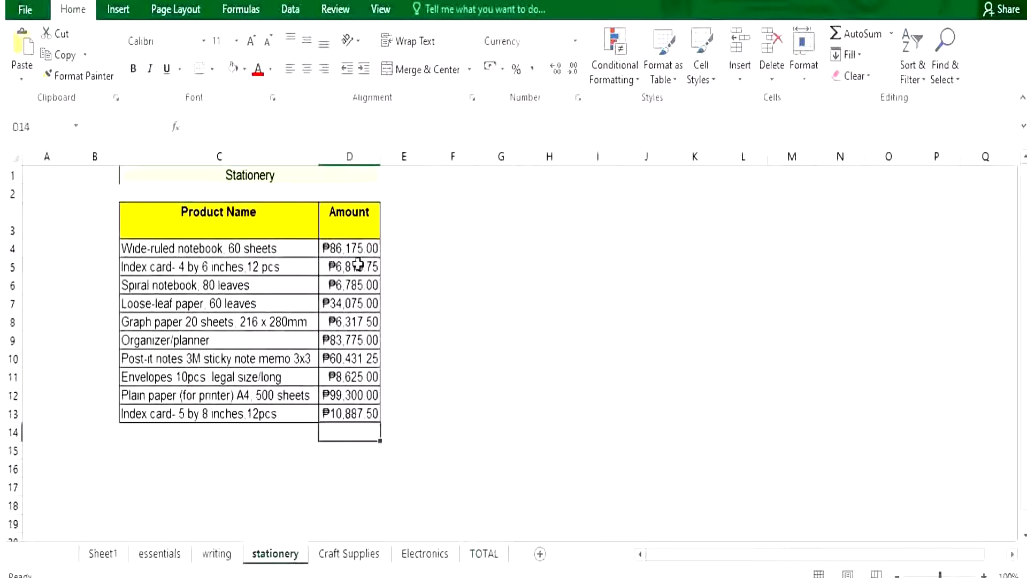
pyautogui.moveTo(350, 248); pyautogui.dragTo(363, 418)
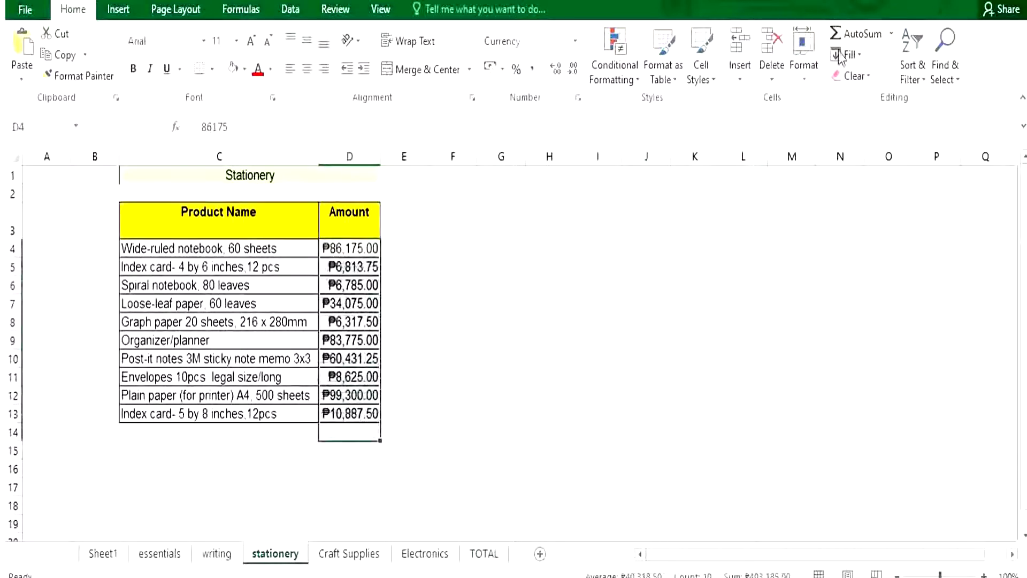
pyautogui.click(850, 34)
pyautogui.click(346, 431)
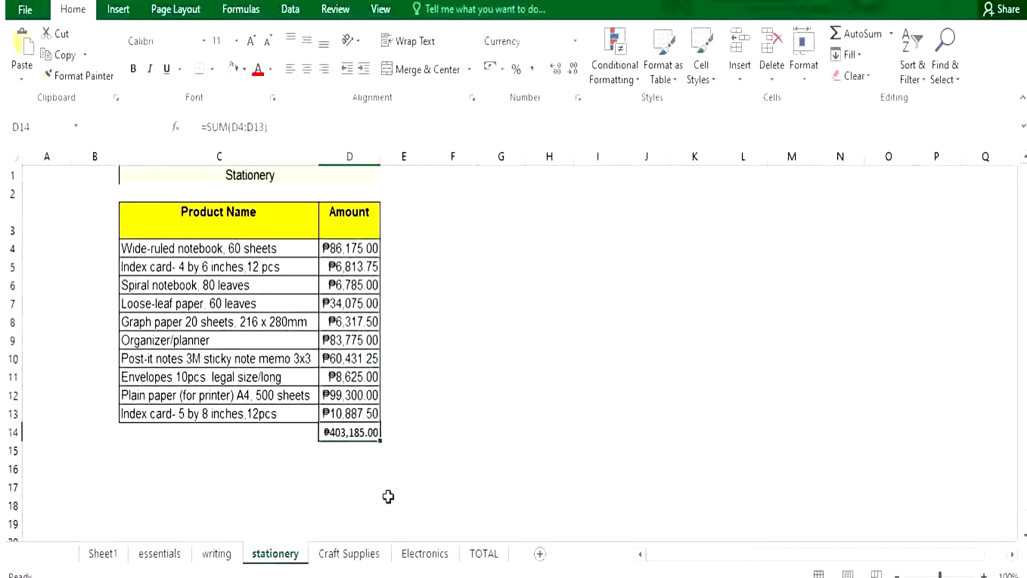
# Step: Enter =C3-C7 in C9 on TOTAL to show the 403,185.00 difference
pyautogui.click(483, 553)
pyautogui.click(259, 322)
pyautogui.write('=')
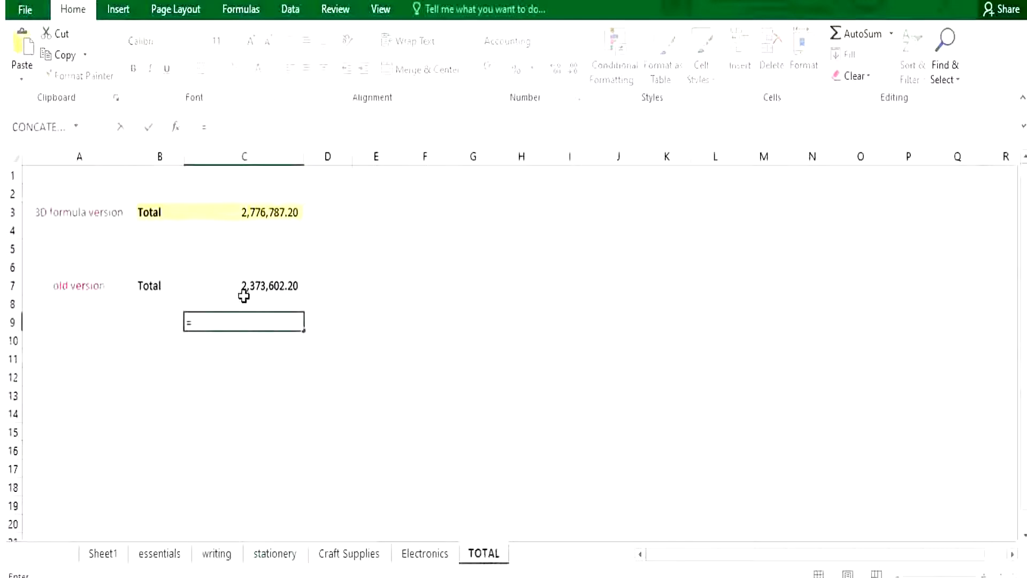
pyautogui.click(259, 212)
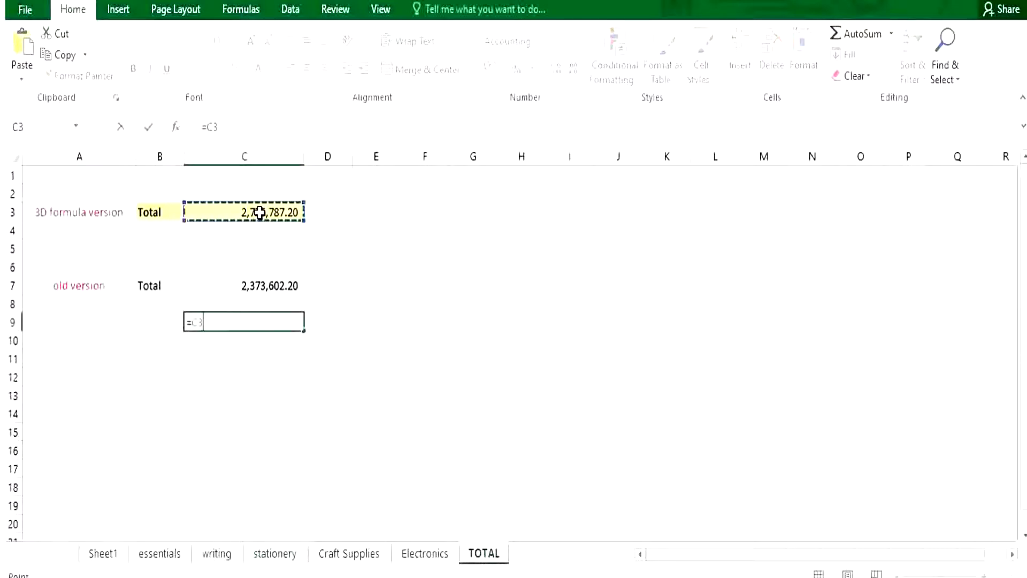
pyautogui.write('-')
pyautogui.click(248, 284)
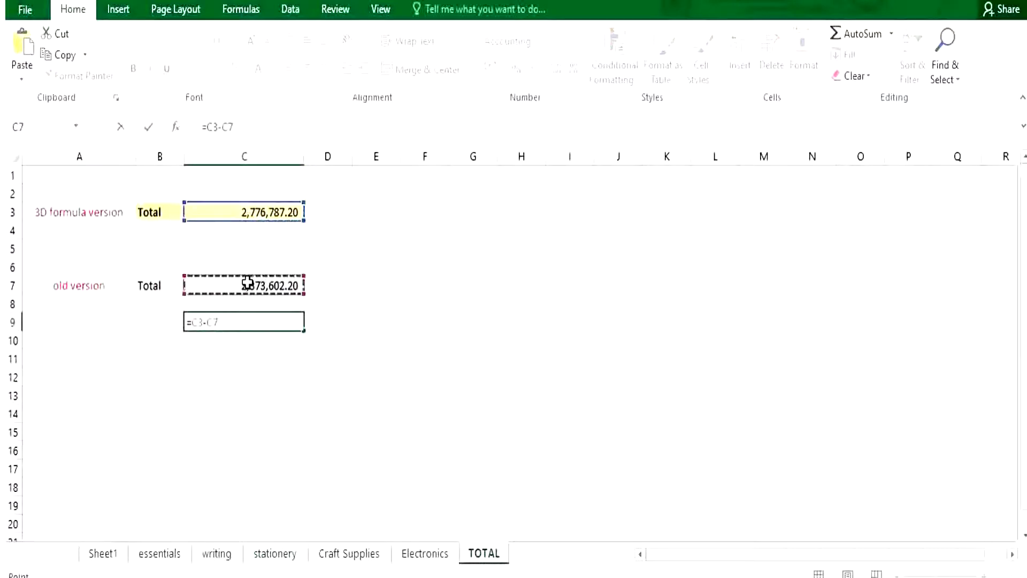
pyautogui.press('Return')
pyautogui.click(278, 321)
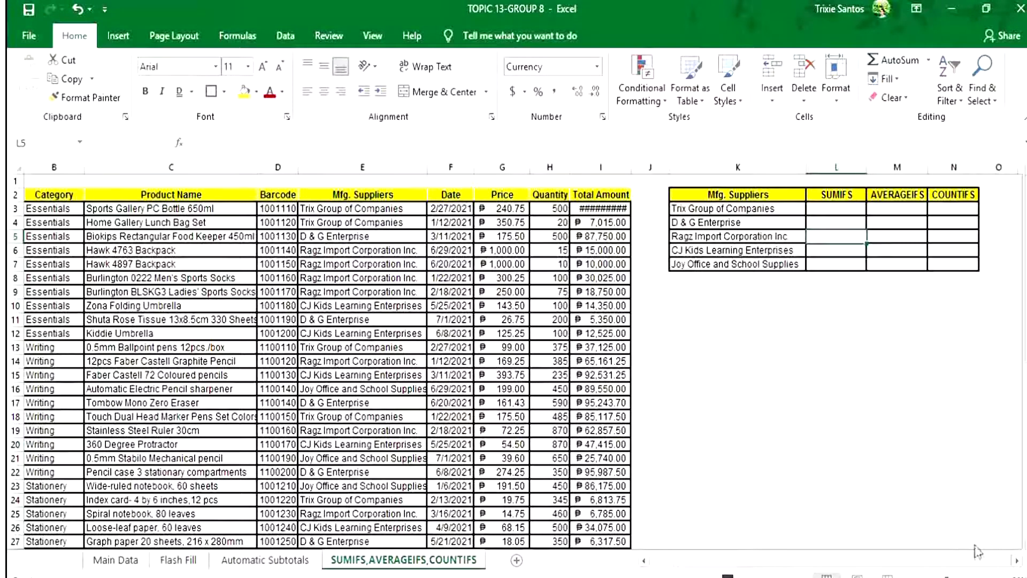
# Step: Widen column I and start a SUMIFS in L3 with sum range $I$3:$I$52
pyautogui.click(784, 211)
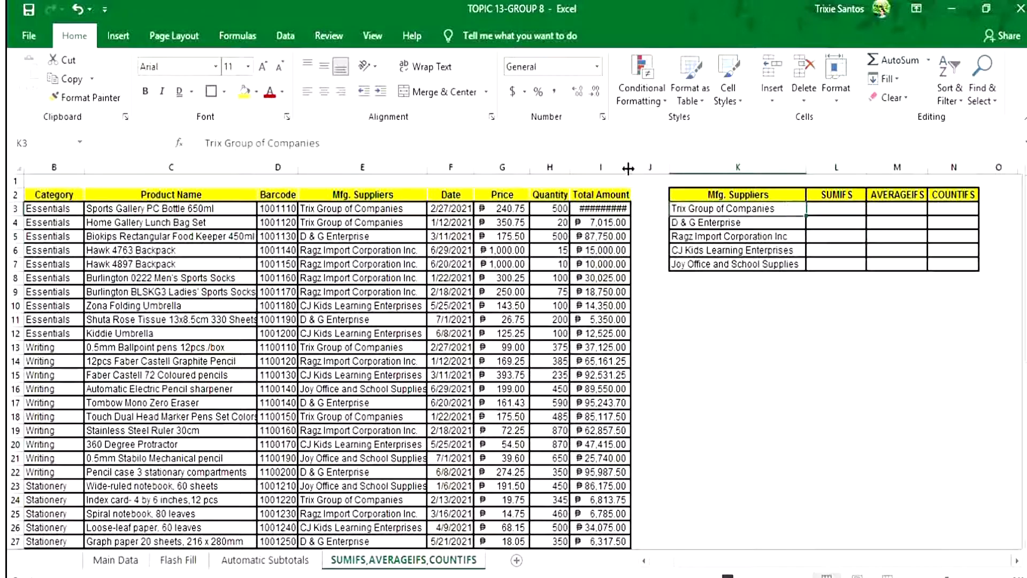
pyautogui.moveTo(631, 167); pyautogui.dragTo(636, 167)
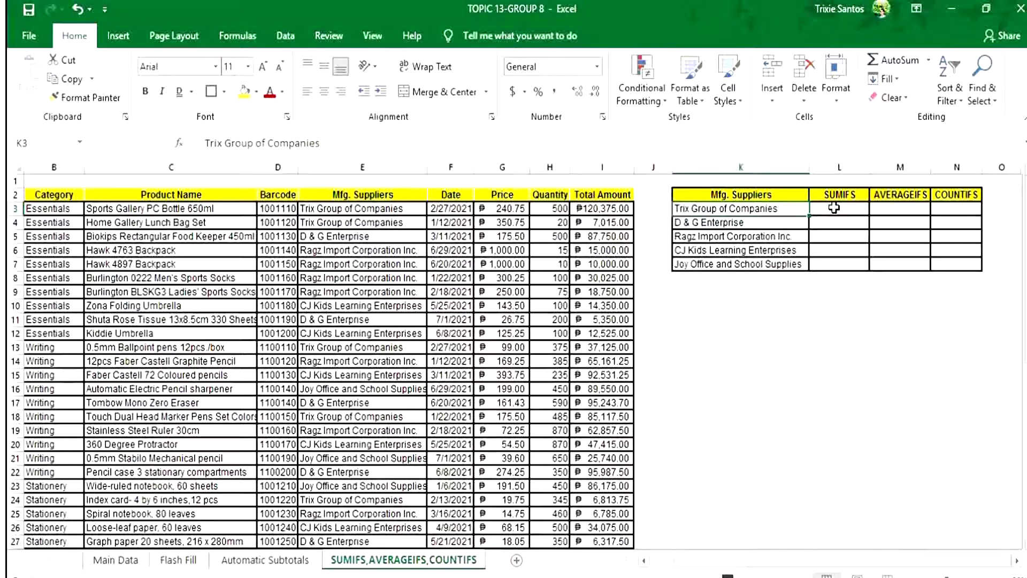
pyautogui.click(834, 207)
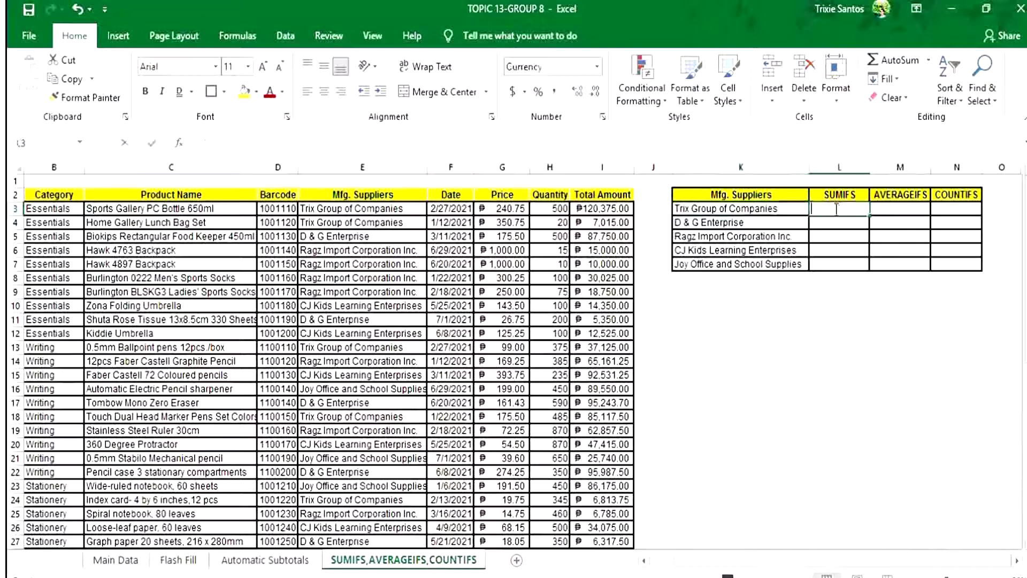
pyautogui.write('=sumi')
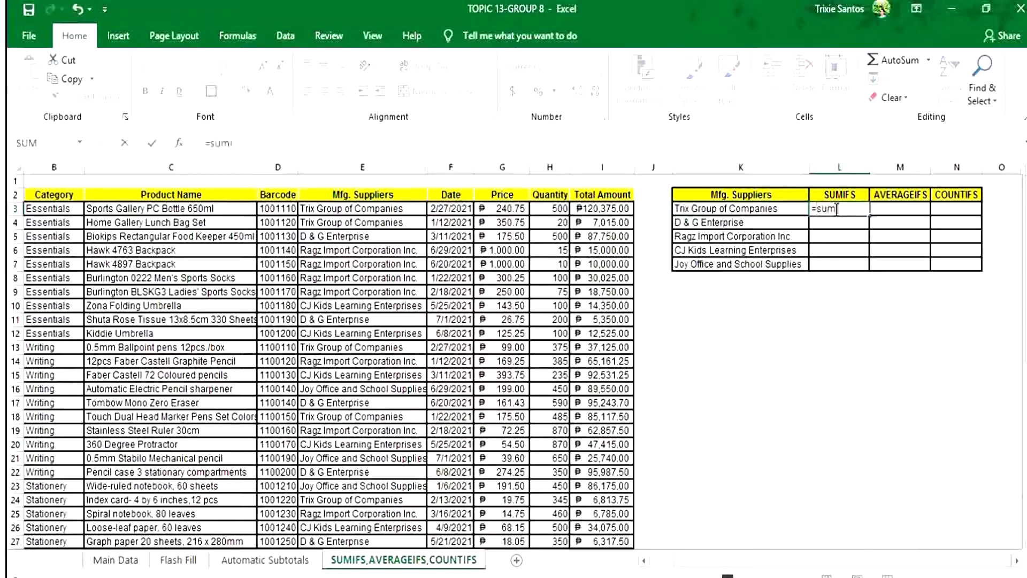
pyautogui.write('fs')
pyautogui.press('Tab')
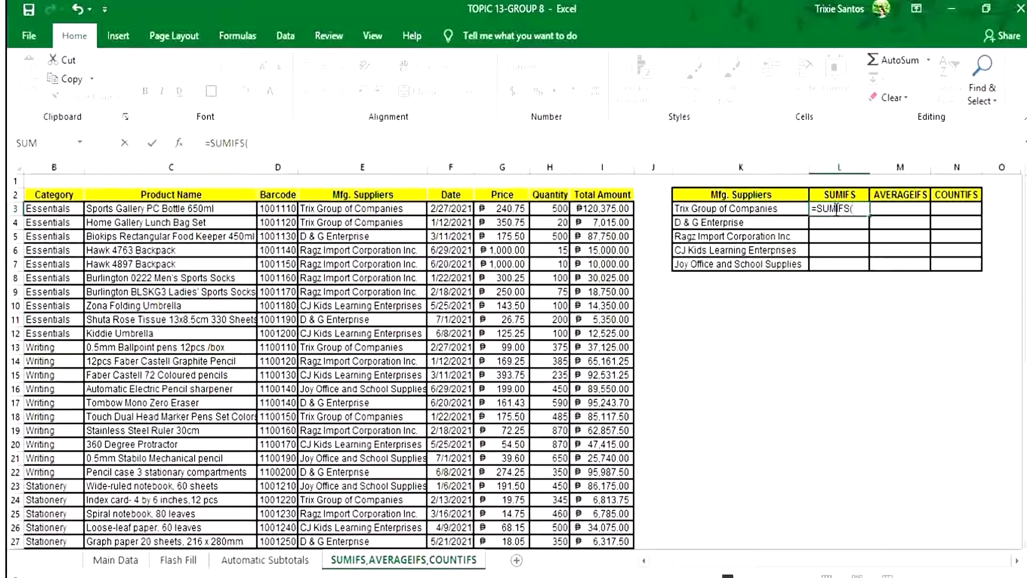
pyautogui.click(629, 208)
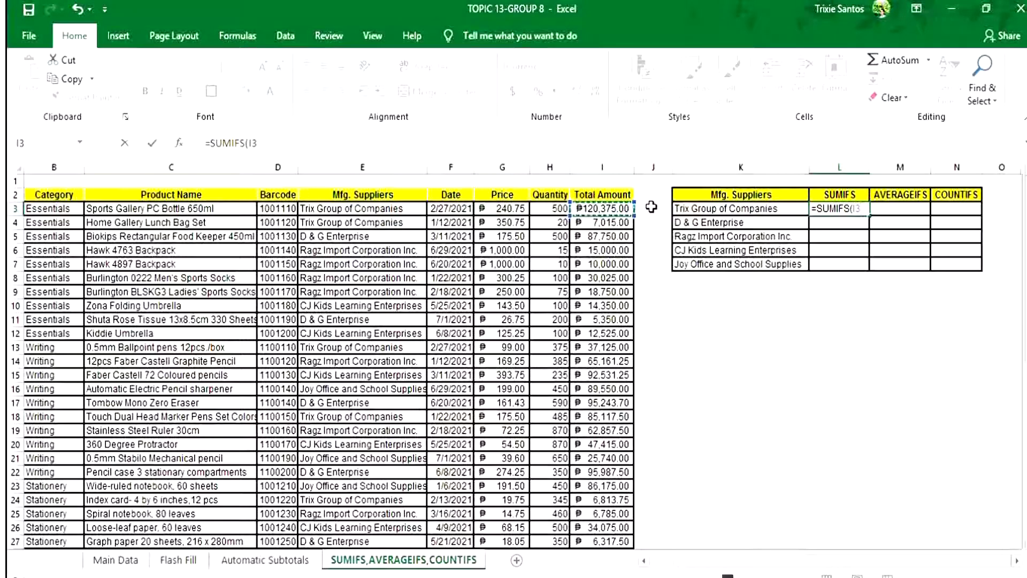
pyautogui.hotkey('ctrl', 'shift', 'Down')
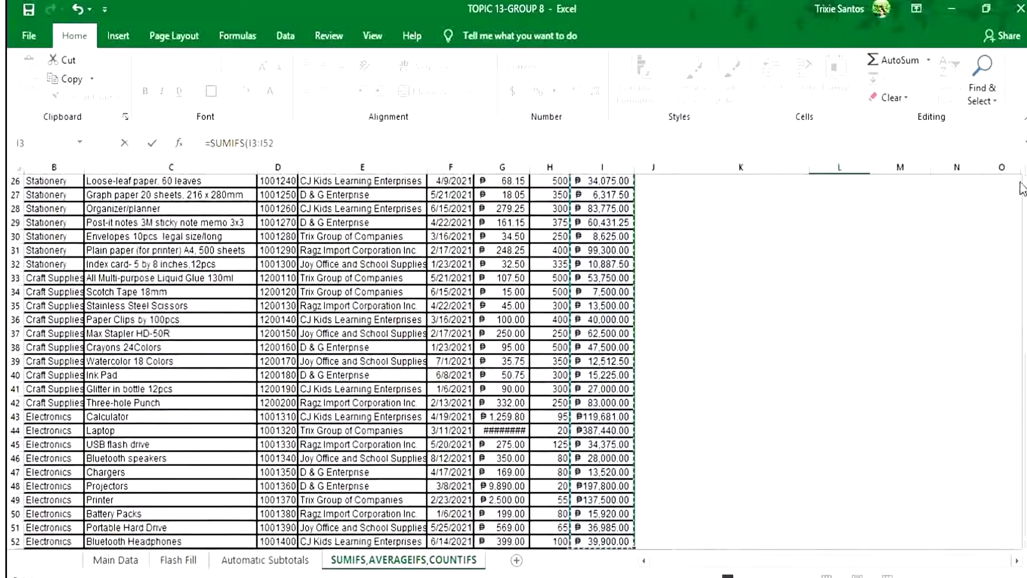
pyautogui.scroll(8, 1022, 188)
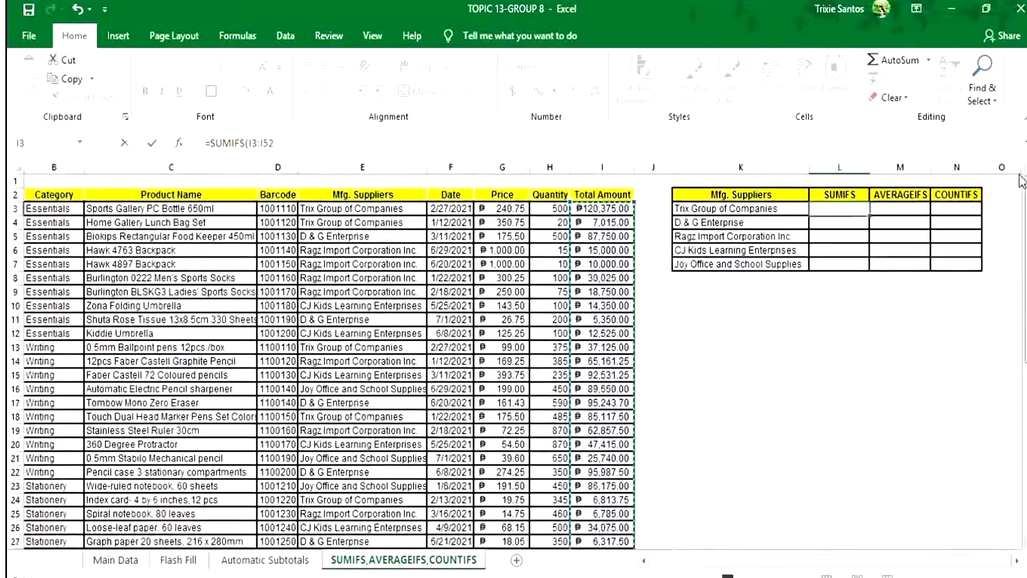
pyautogui.click(854, 210)
pyautogui.write('$I')
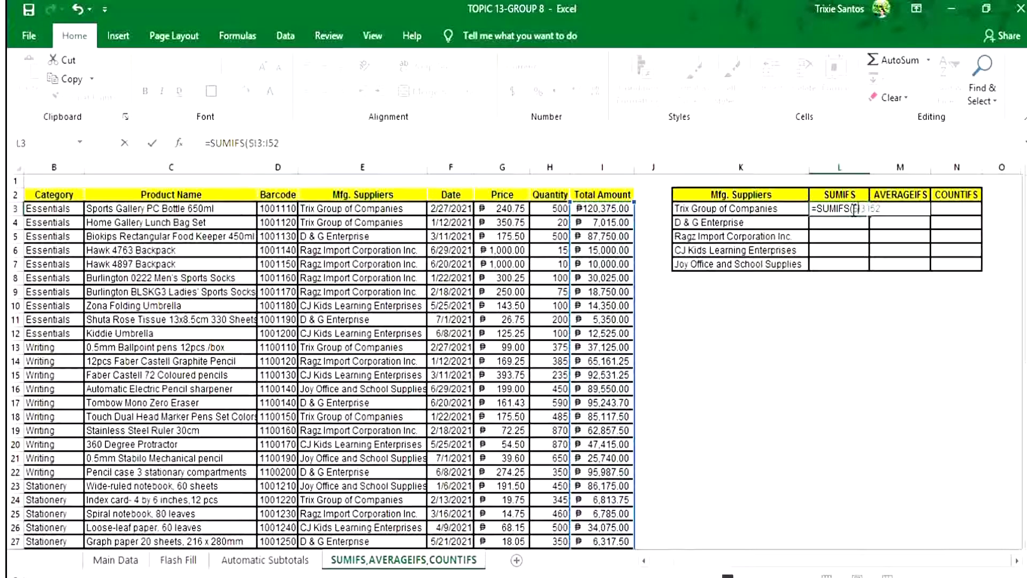
pyautogui.write('$3:$I$52,')
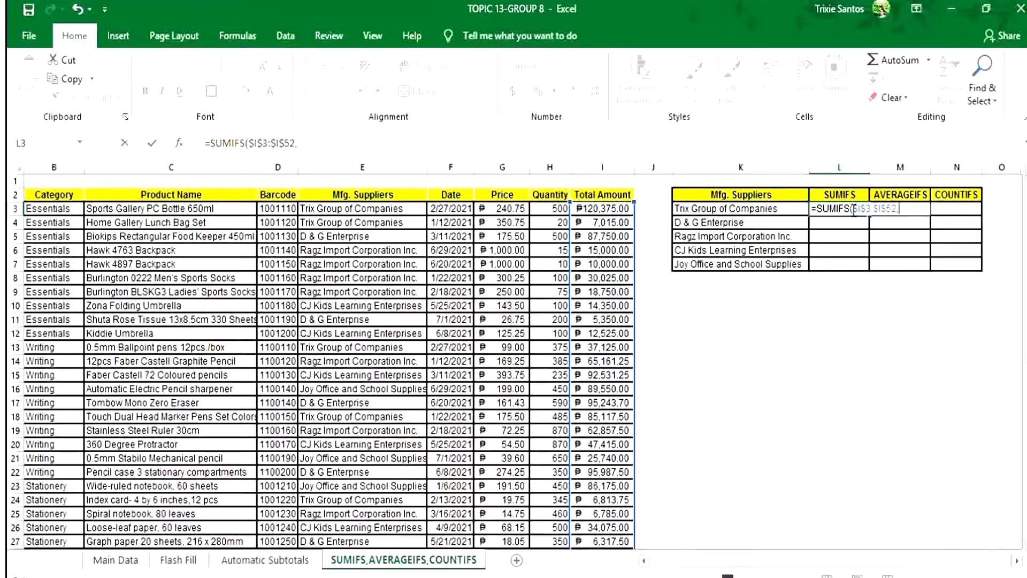
# Step: Complete the L3 SUMIFS with criteria range $E$3:$E$52 and criterion K3
pyautogui.click(404, 208)
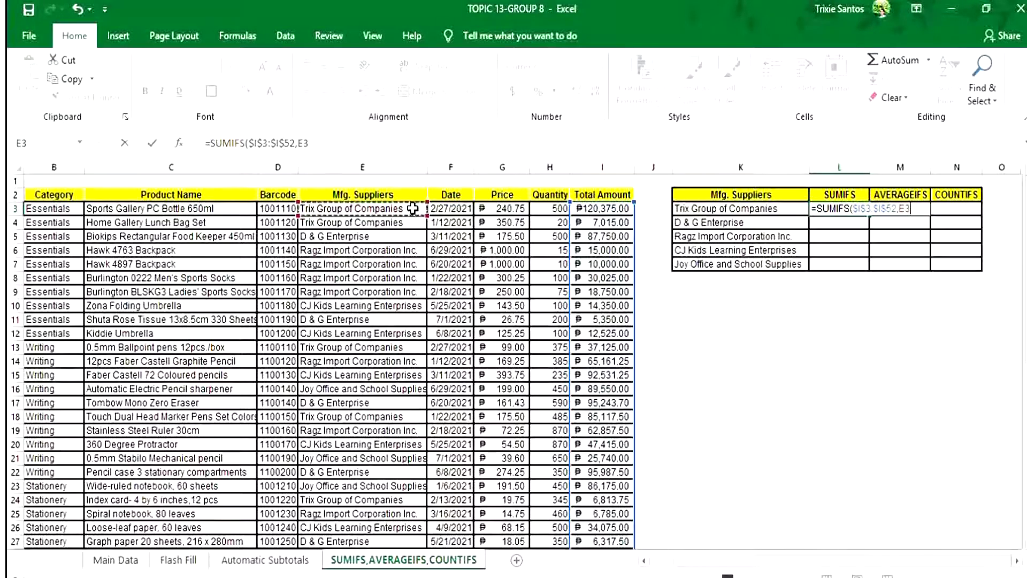
pyautogui.hotkey('ctrl', 'shift', 'Down')
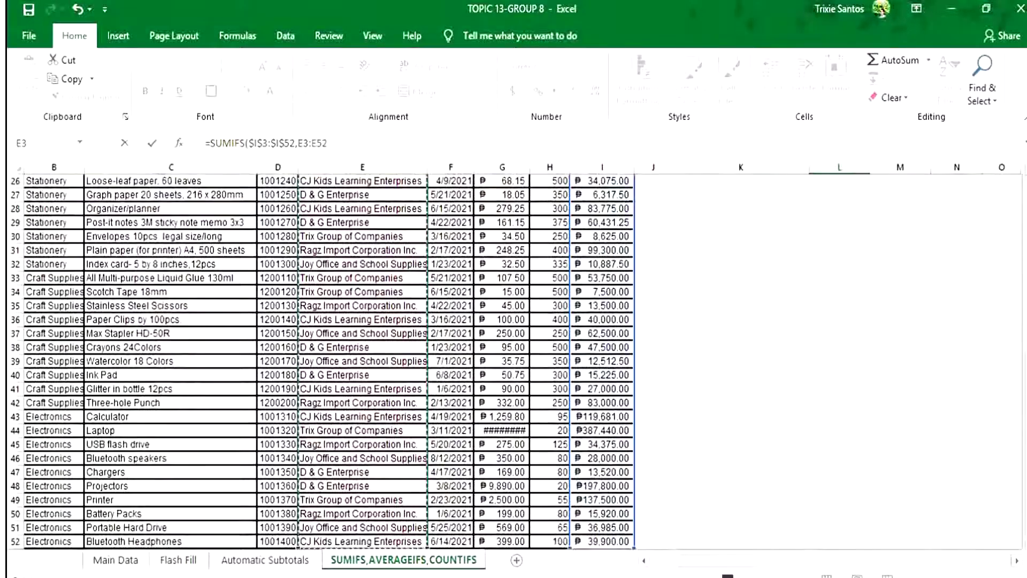
pyautogui.scroll(8, 856, 241)
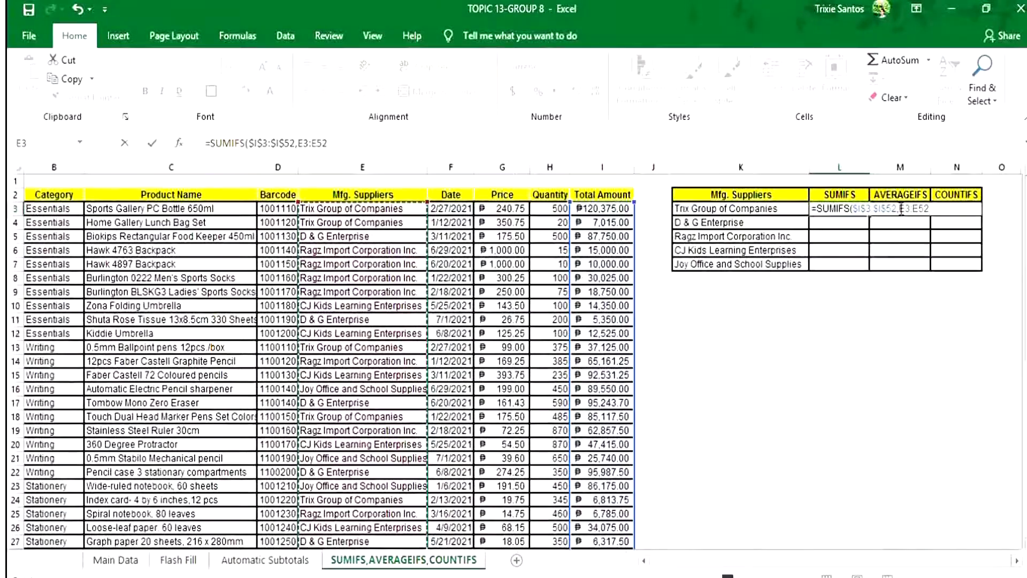
pyautogui.click(899, 209)
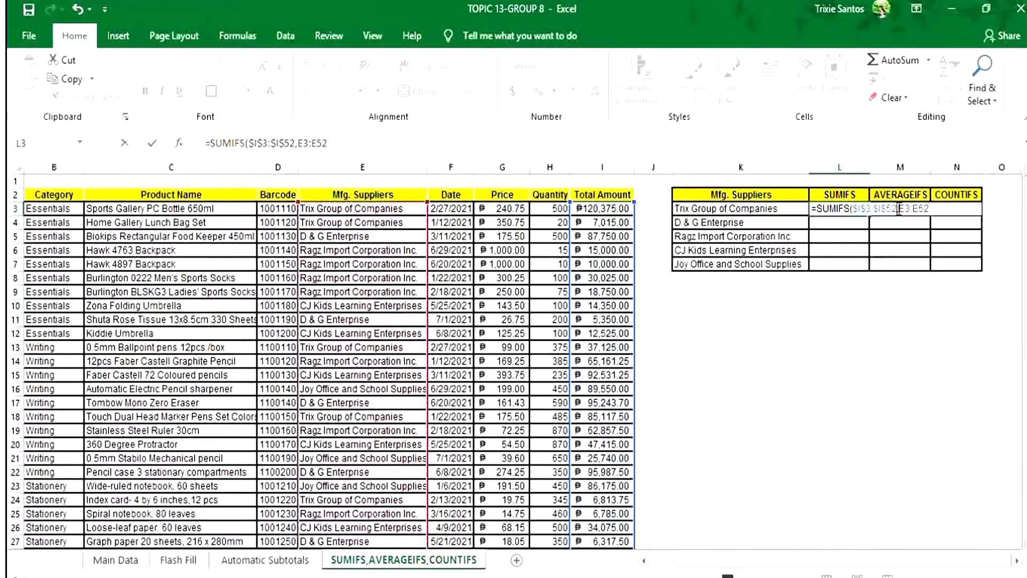
pyautogui.write('5')
pyautogui.press('Right')
pyautogui.write('$')
pyautogui.press('Right')
pyautogui.press('Right')
pyautogui.write('$')
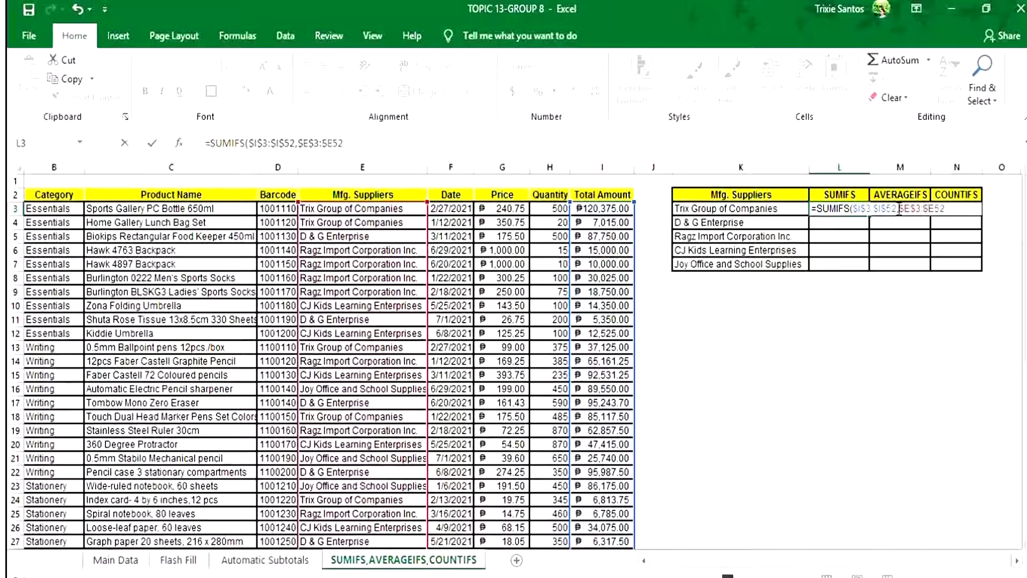
pyautogui.press('Right')
pyautogui.write('$')
pyautogui.write(',')
pyautogui.click(794, 208)
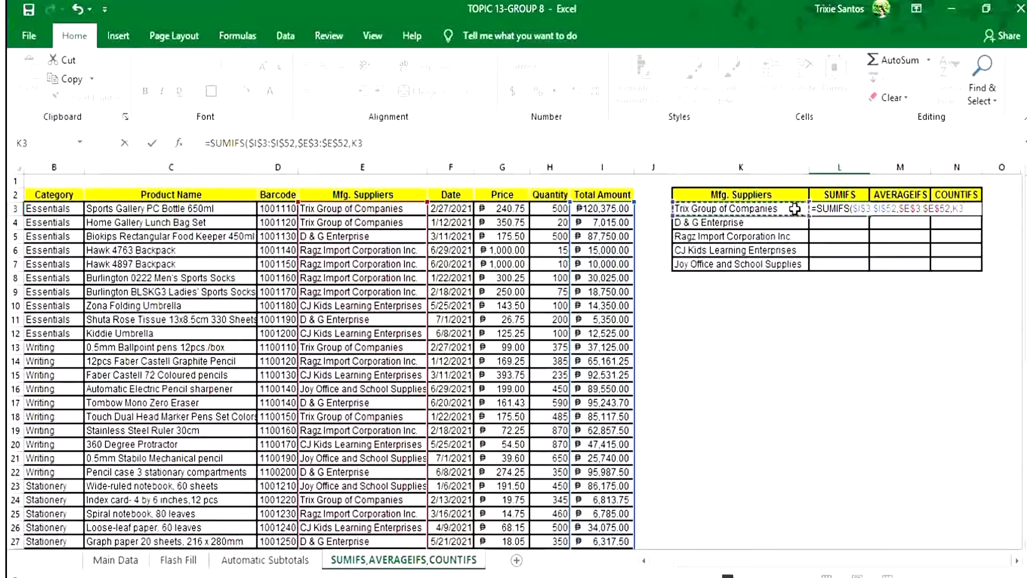
pyautogui.press('Return')
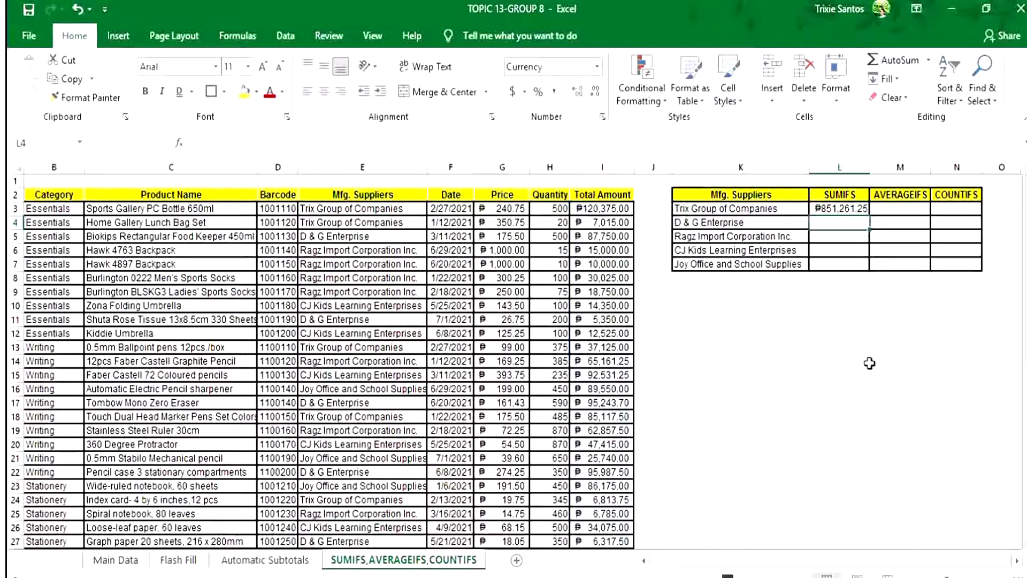
# Step: Copy the SUMIFS formula down to L7 for all five suppliers
pyautogui.click(848, 209)
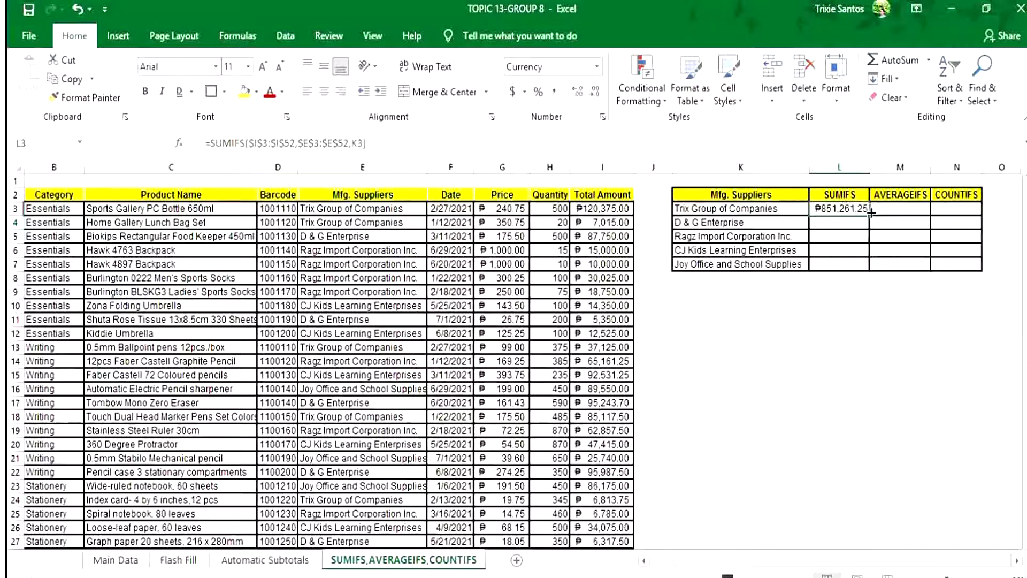
pyautogui.moveTo(871, 212); pyautogui.dragTo(870, 267)
pyautogui.click(850, 292)
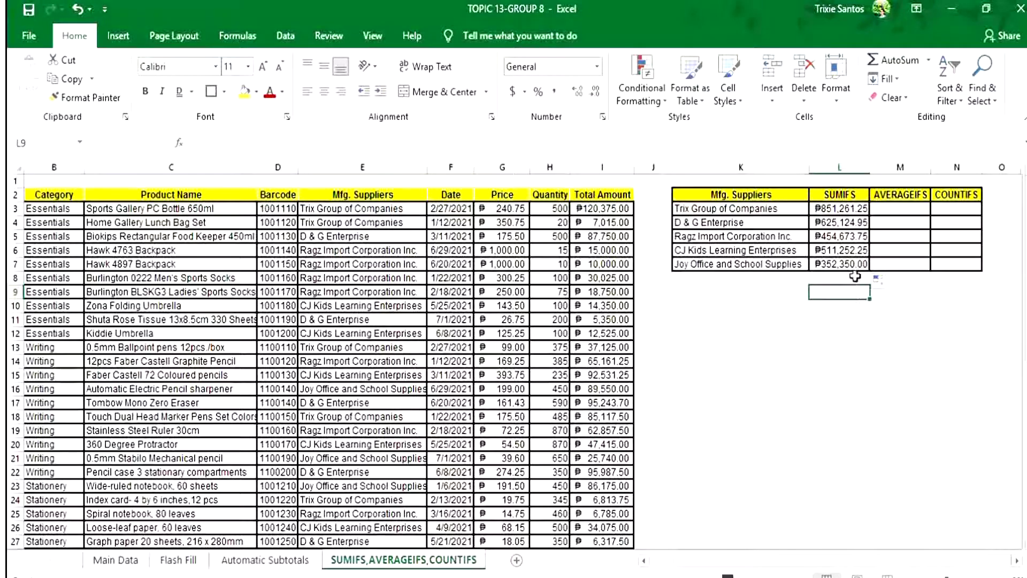
# Step: Start an AVERAGEIFS in M3 with average range $I$3:$I$52
pyautogui.click(912, 208)
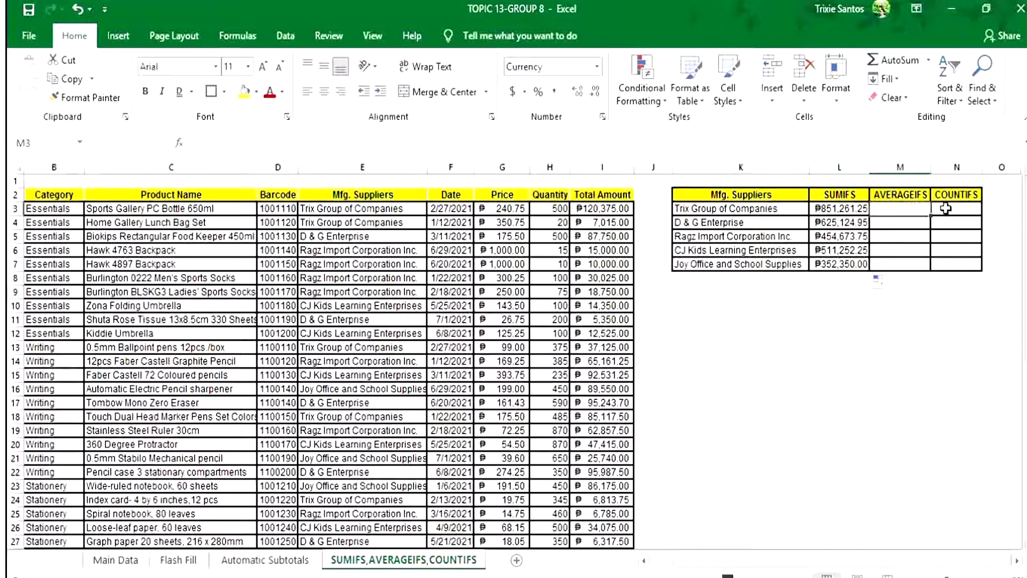
pyautogui.click(946, 208)
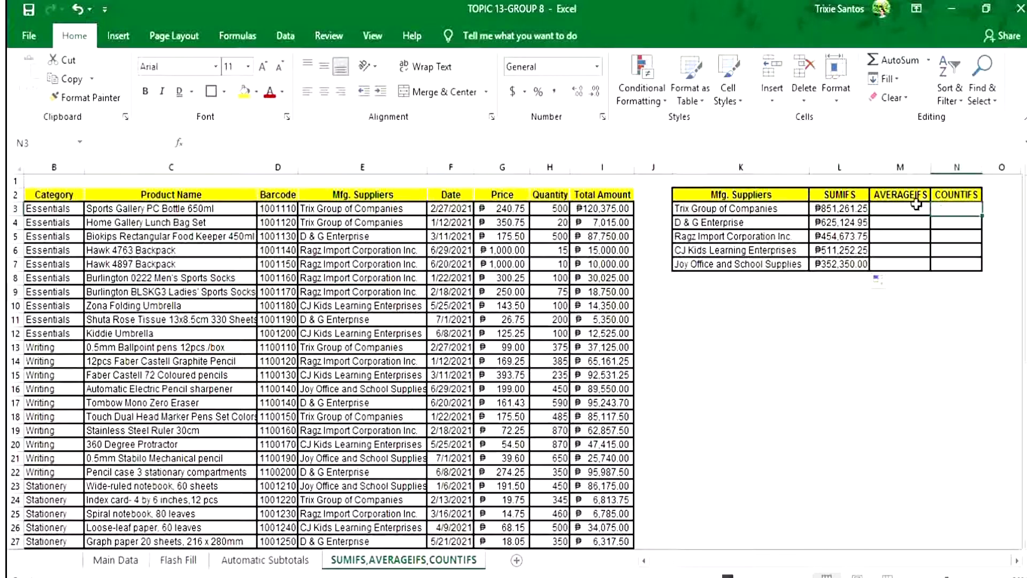
pyautogui.click(916, 209)
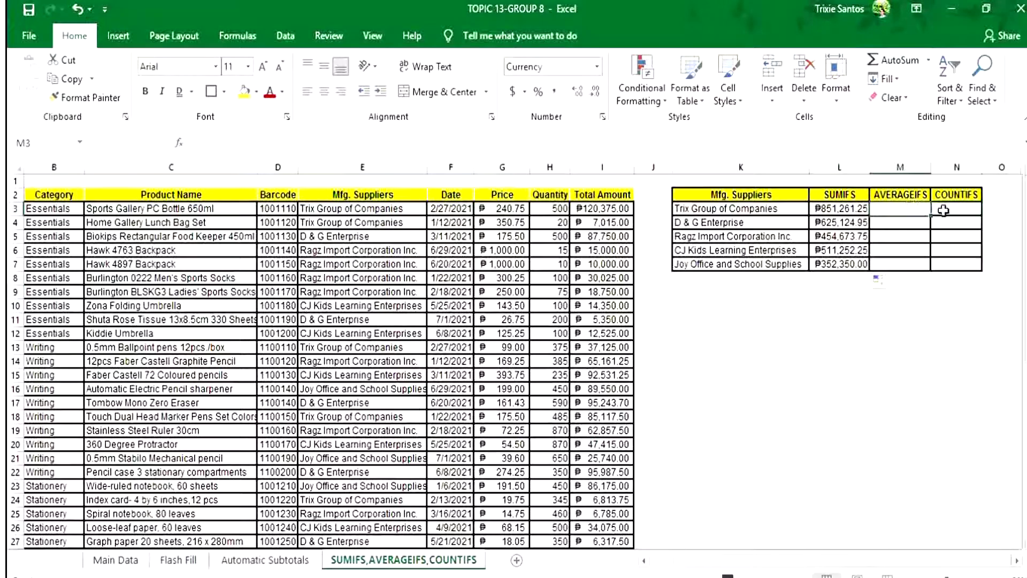
pyautogui.click(943, 210)
pyautogui.click(916, 209)
pyautogui.write('=avera')
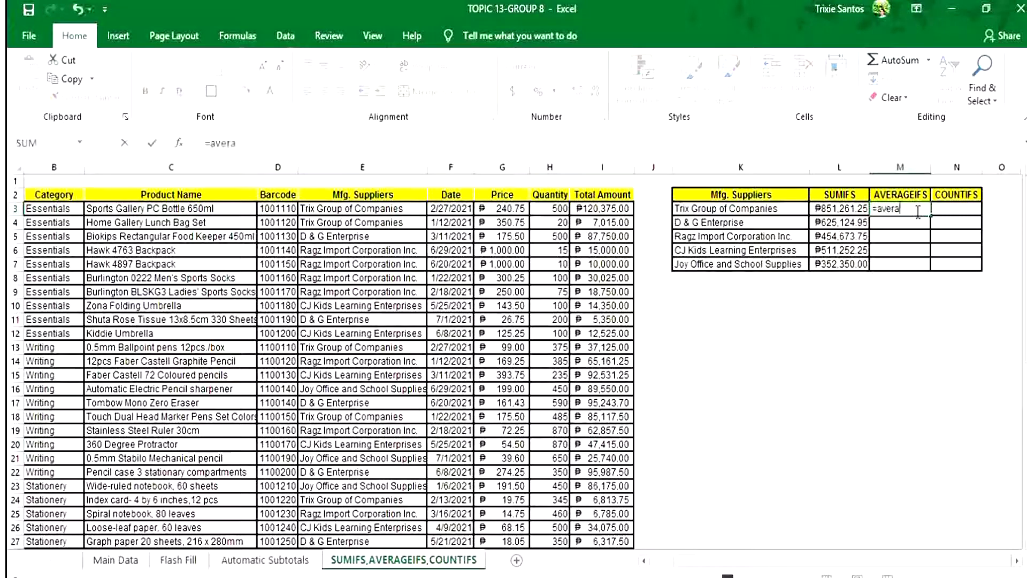
pyautogui.write('geifs')
pyautogui.press('Tab')
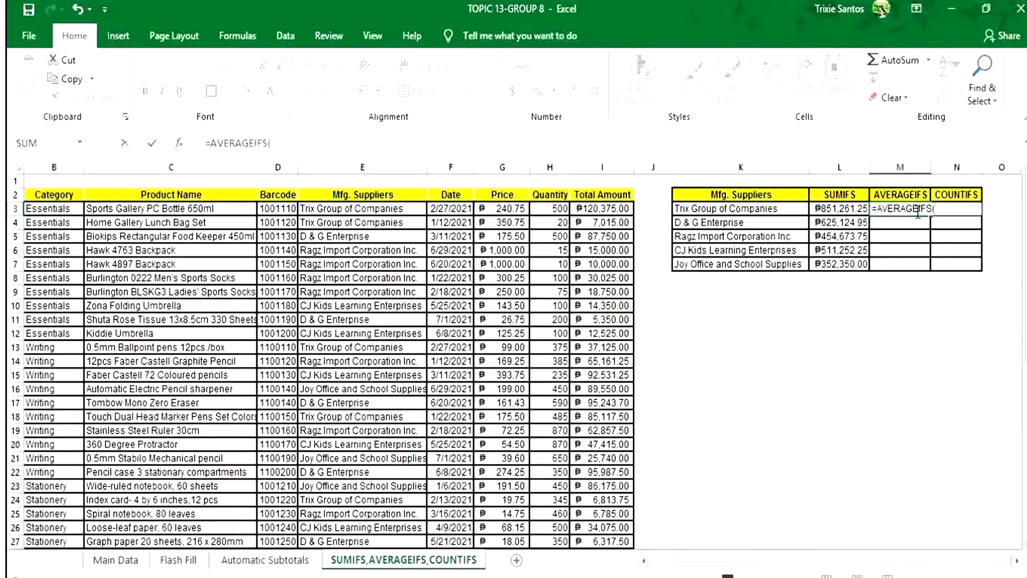
pyautogui.click(627, 208)
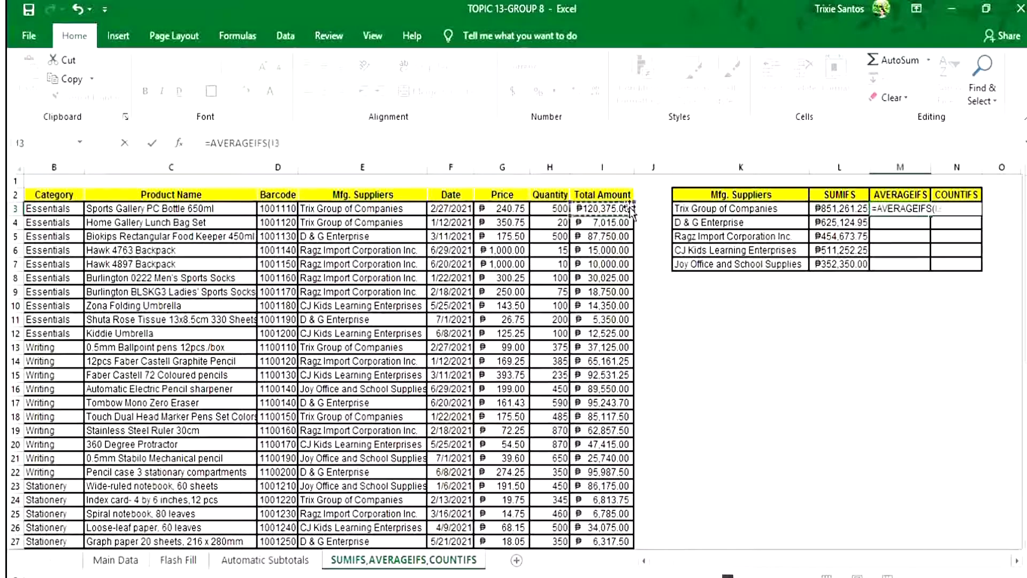
pyautogui.hotkey('ctrl', 'shift', 'Down')
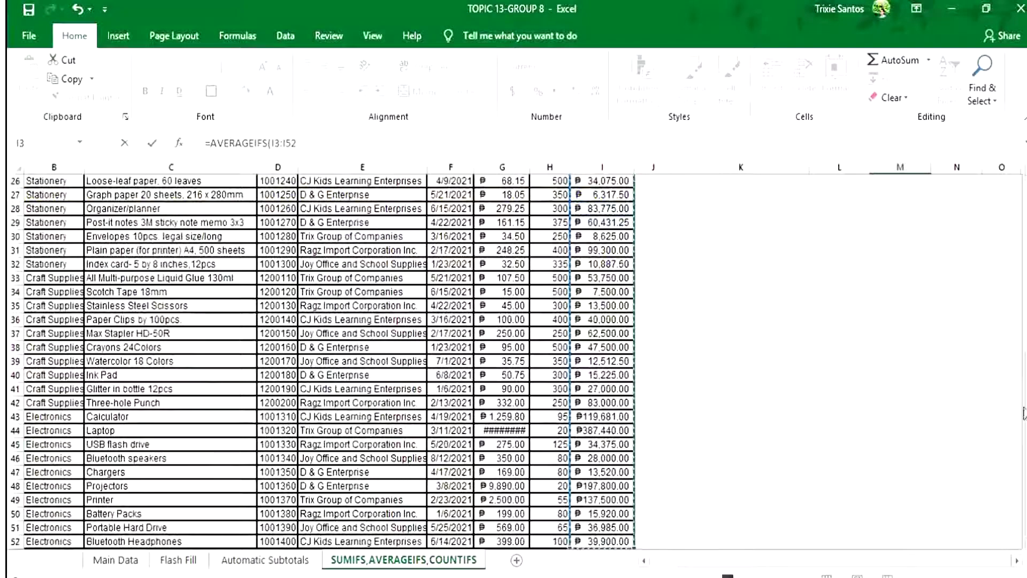
pyautogui.hotkey('ctrl', 'BackSpace')
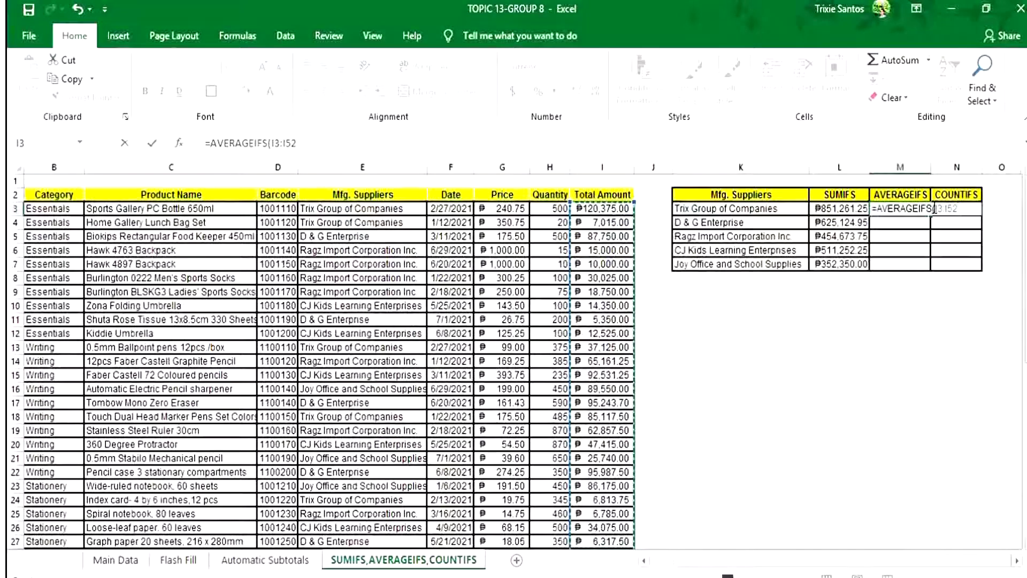
pyautogui.write('$')
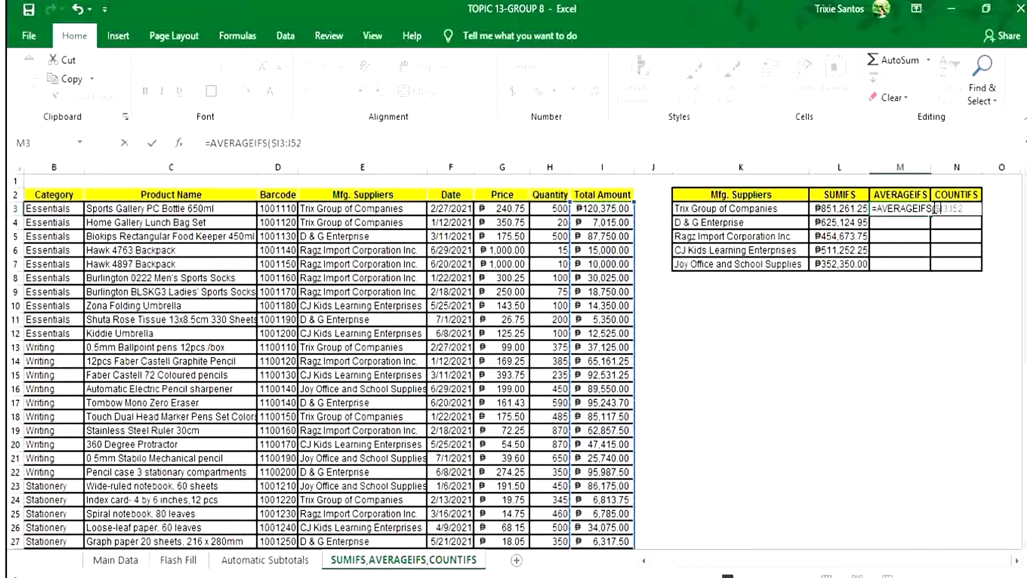
pyautogui.press('Right')
pyautogui.write('$I$')
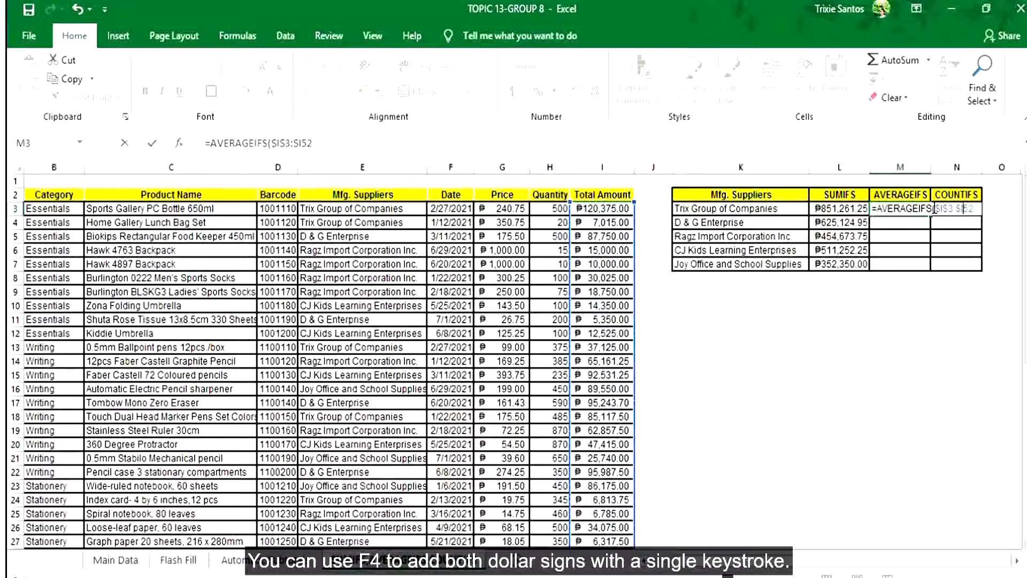
pyautogui.press('Right')
pyautogui.write('$52,')
# Step: Complete the M3 AVERAGEIFS with criteria range $E$3:$E$52 and criterion K3
pyautogui.click(400, 208)
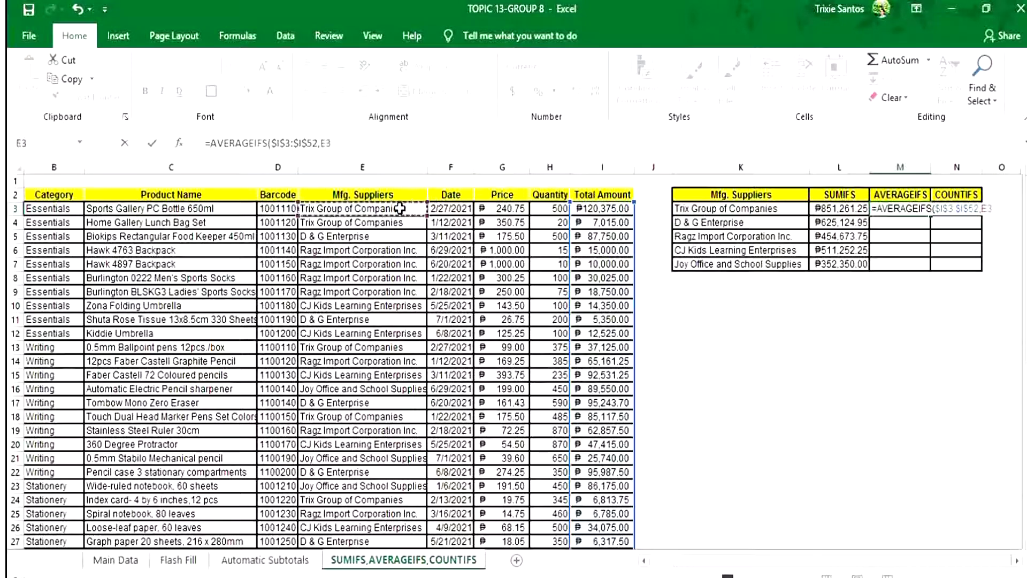
pyautogui.hotkey('ctrl', 'shift', 'Down')
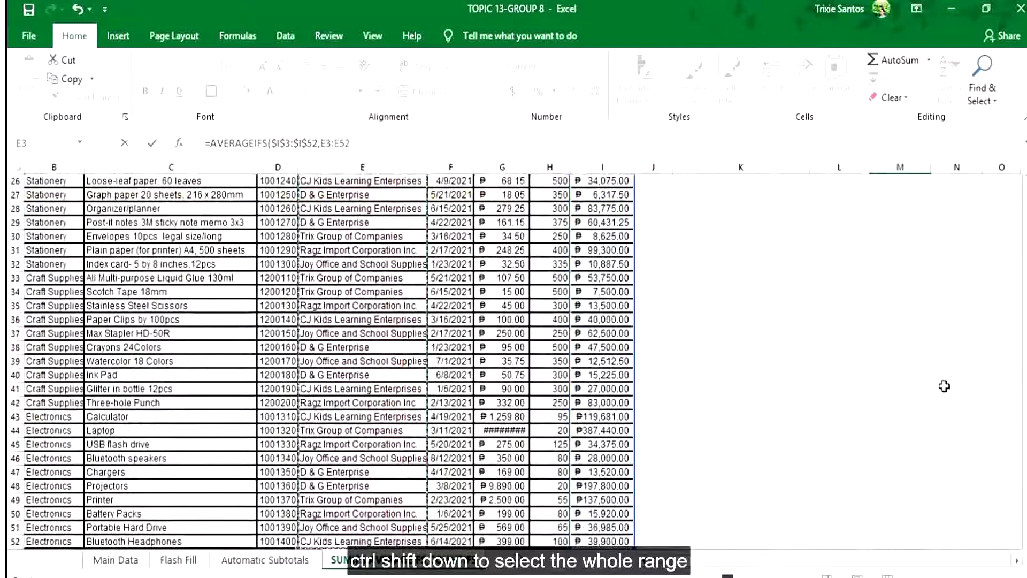
pyautogui.moveTo(1023, 413); pyautogui.dragTo(1009, 134)
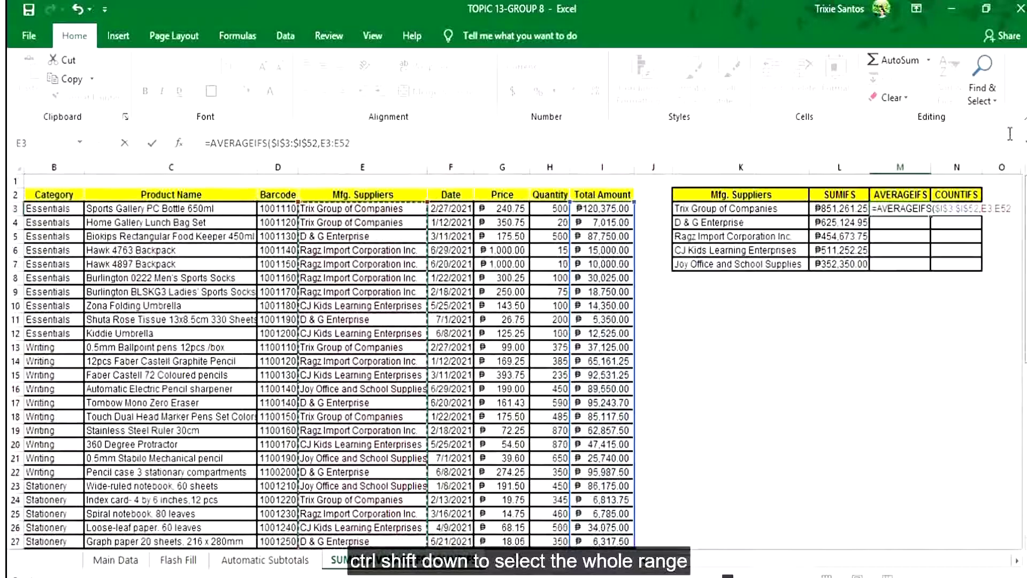
pyautogui.click(983, 213)
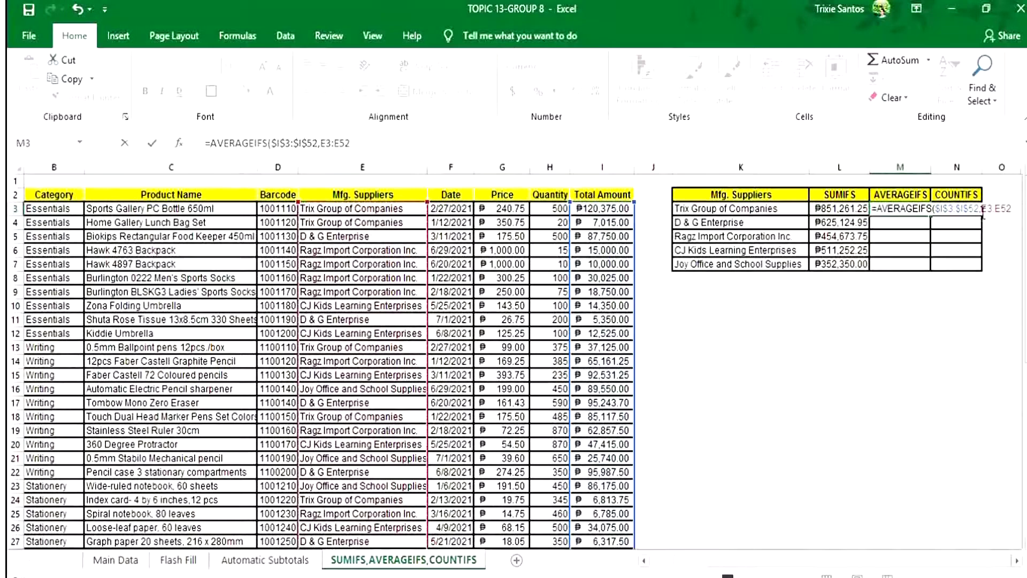
pyautogui.write('$')
pyautogui.press('Right')
pyautogui.write('$')
pyautogui.press('Right')
pyautogui.press('Right')
pyautogui.write('$')
pyautogui.press('Right')
pyautogui.write('$')
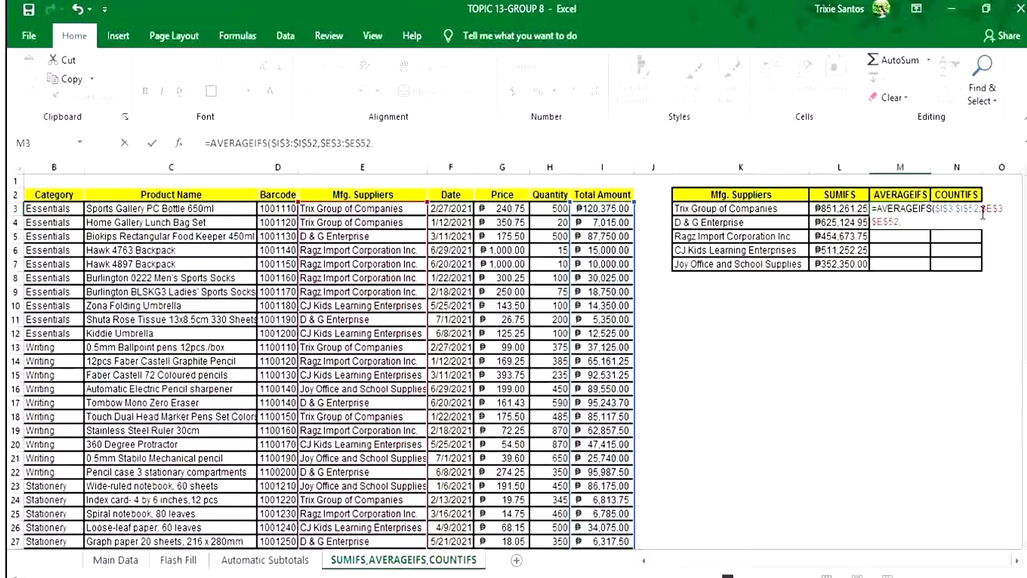
pyautogui.click(772, 210)
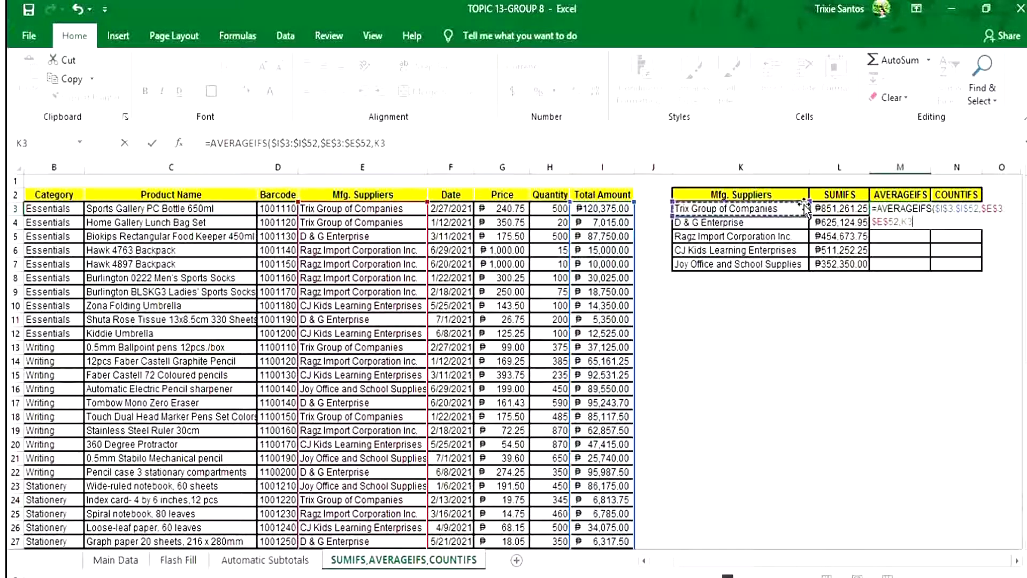
pyautogui.write(')')
pyautogui.press('Return')
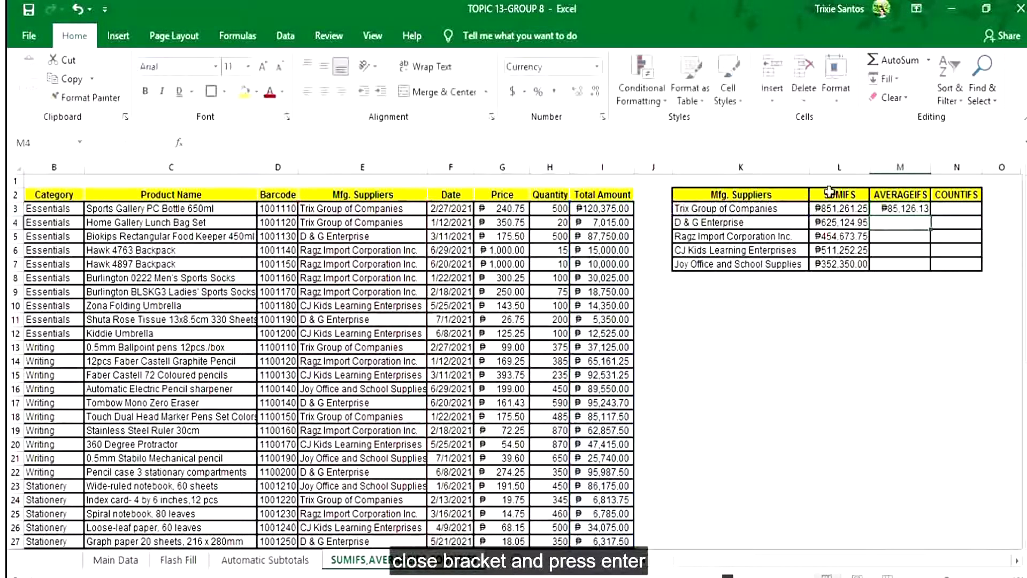
# Step: Copy the AVERAGEIFS formula down to M7 for the remaining suppliers
pyautogui.click(912, 209)
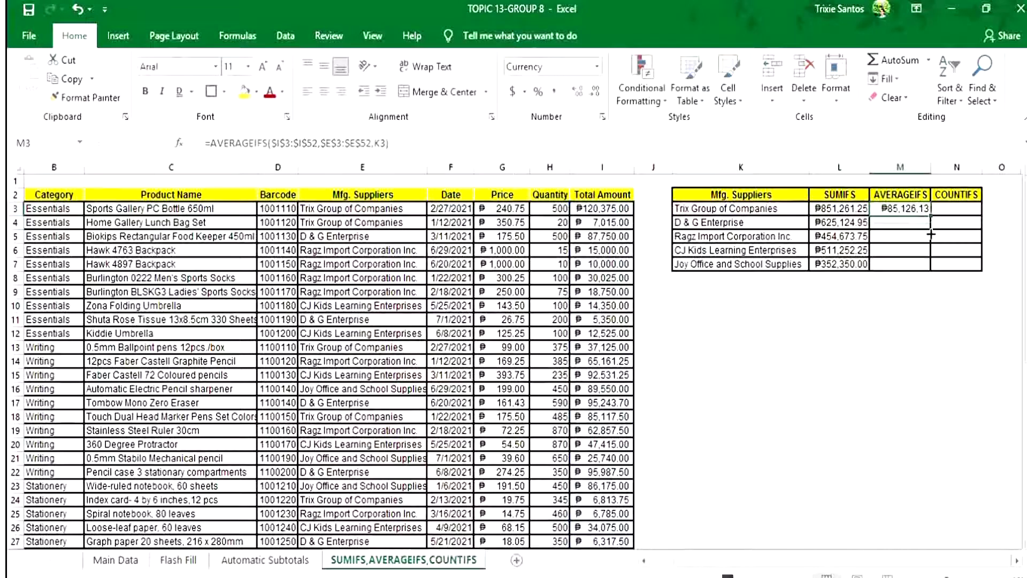
pyautogui.moveTo(931, 215); pyautogui.dragTo(933, 270)
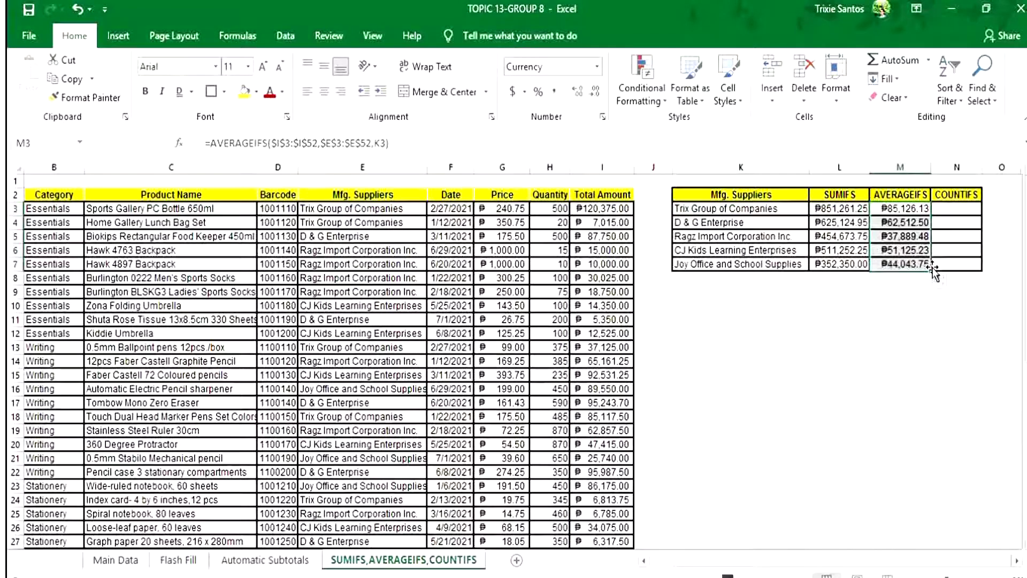
pyautogui.doubleClick(953, 208)
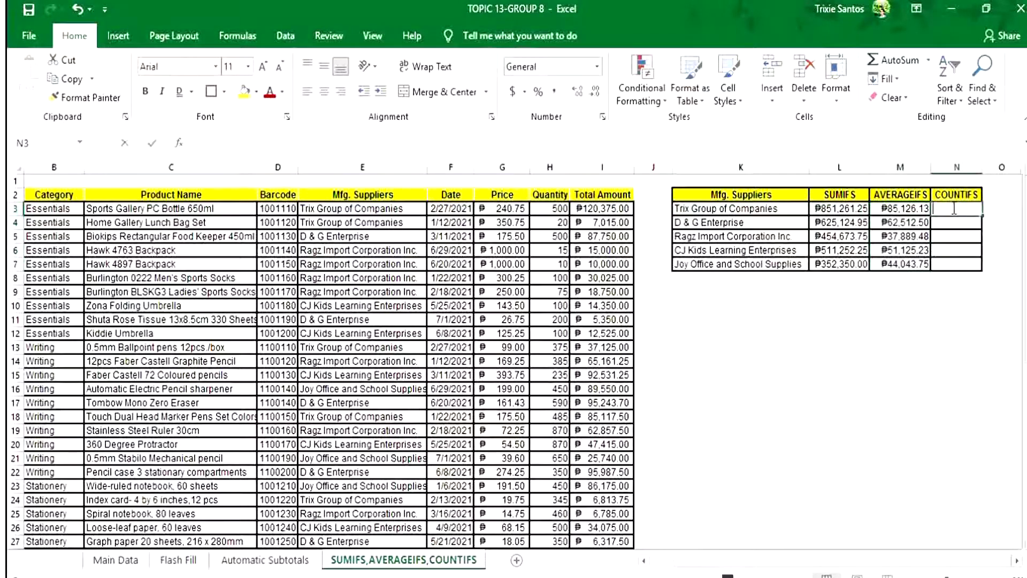
# Step: Enter =COUNTIFS($E$3:$E$52,K3) in N3 to count the first supplier's products
pyautogui.write('=countifs')
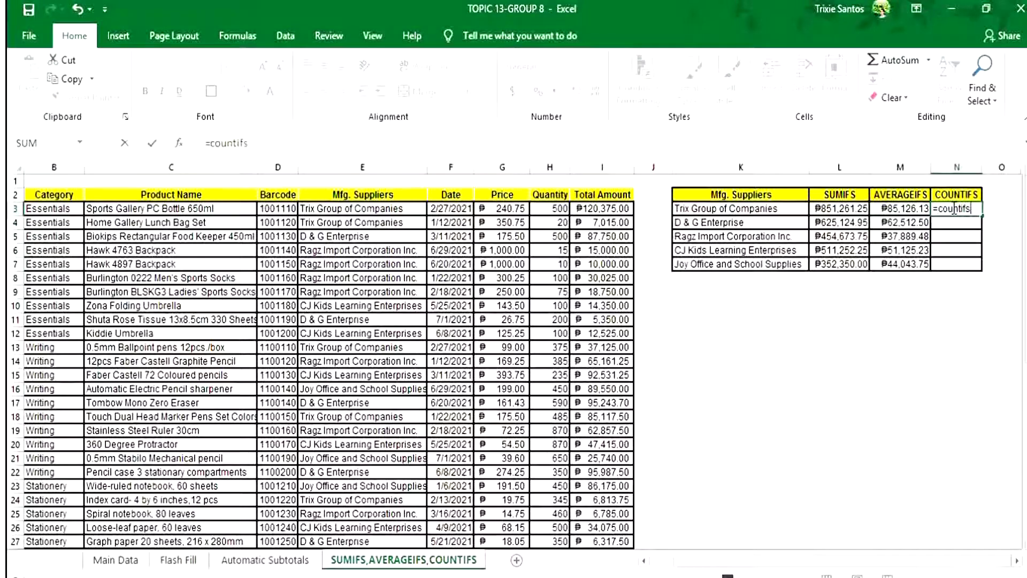
pyautogui.press('Tab')
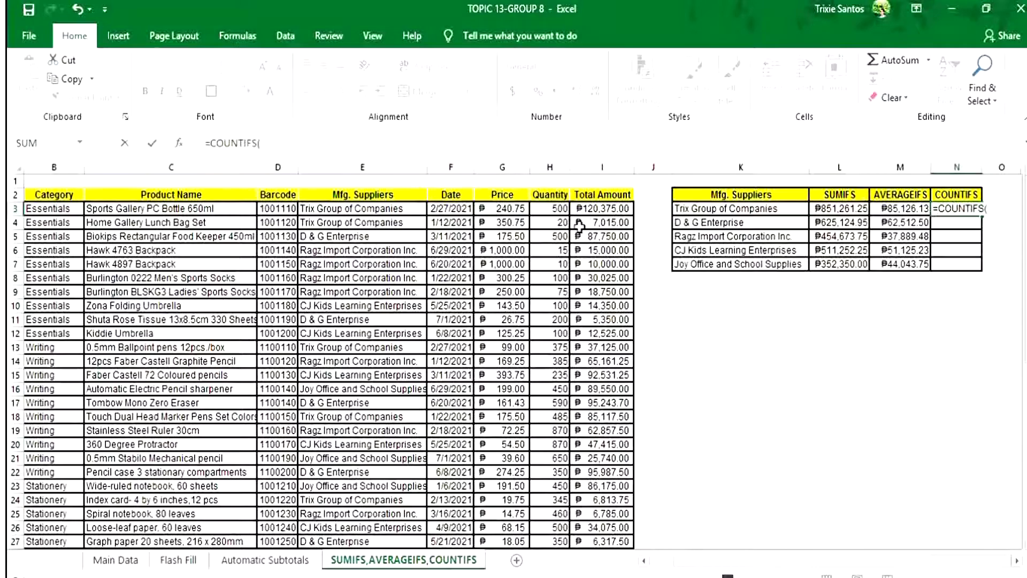
pyautogui.click(408, 209)
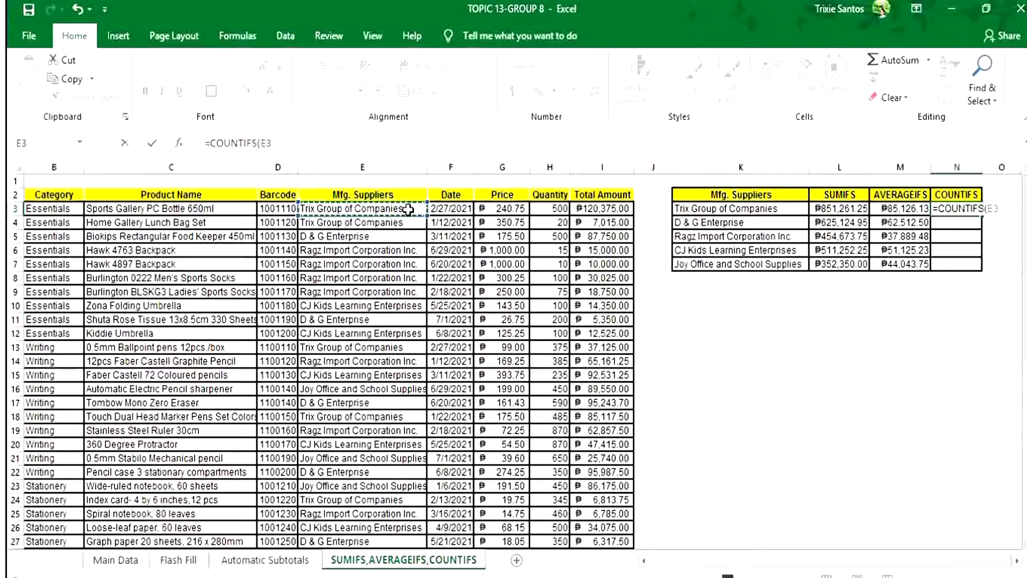
pyautogui.hotkey('ctrl', 'shift', 'Down')
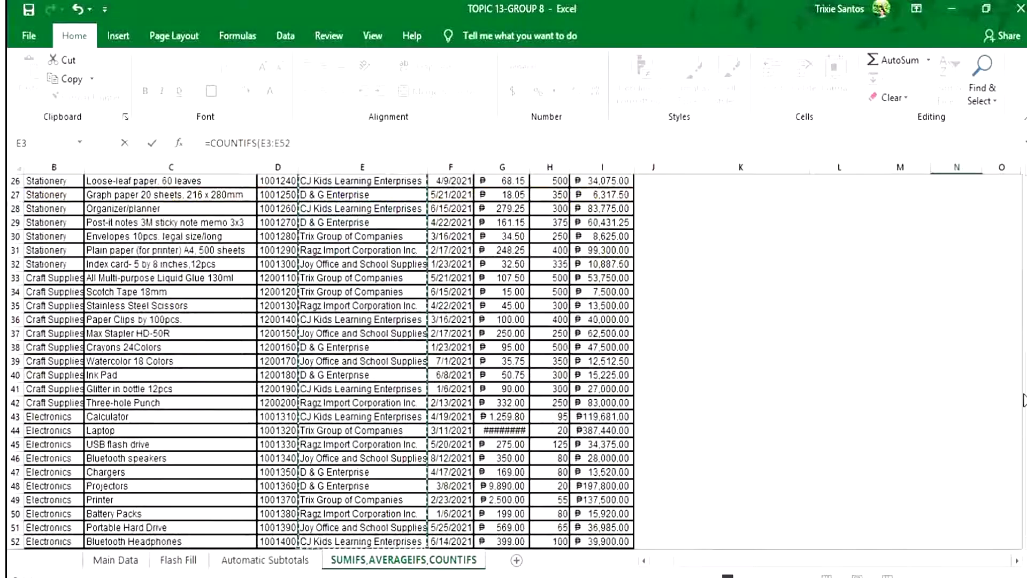
pyautogui.moveTo(1021, 403); pyautogui.dragTo(1019, 212)
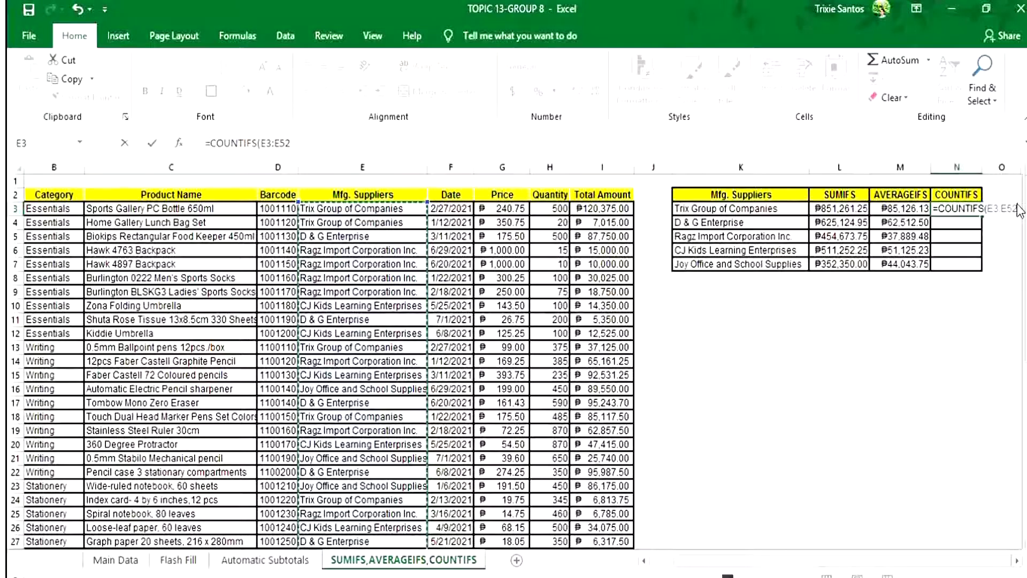
pyautogui.click(987, 213)
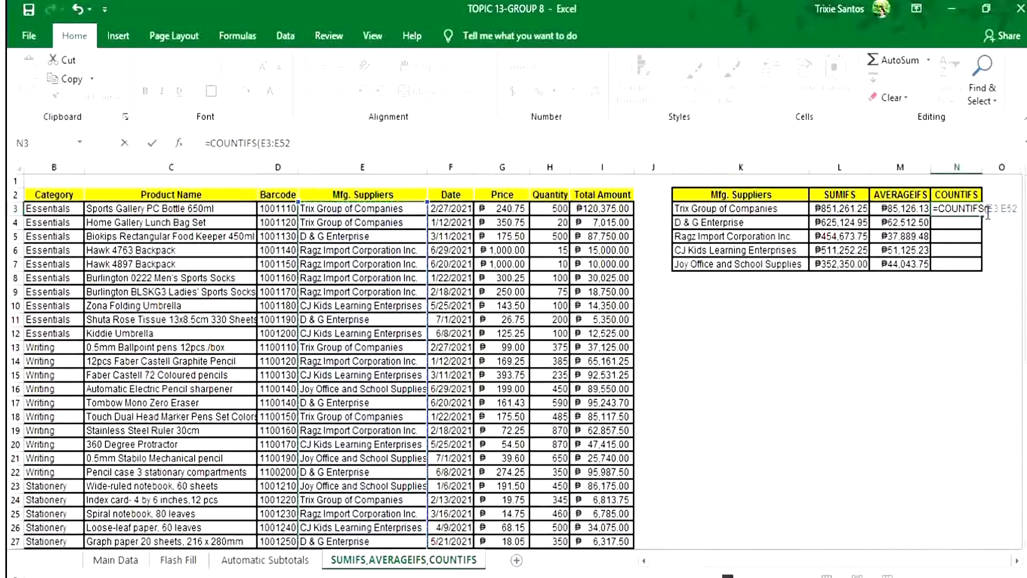
pyautogui.write('$E$')
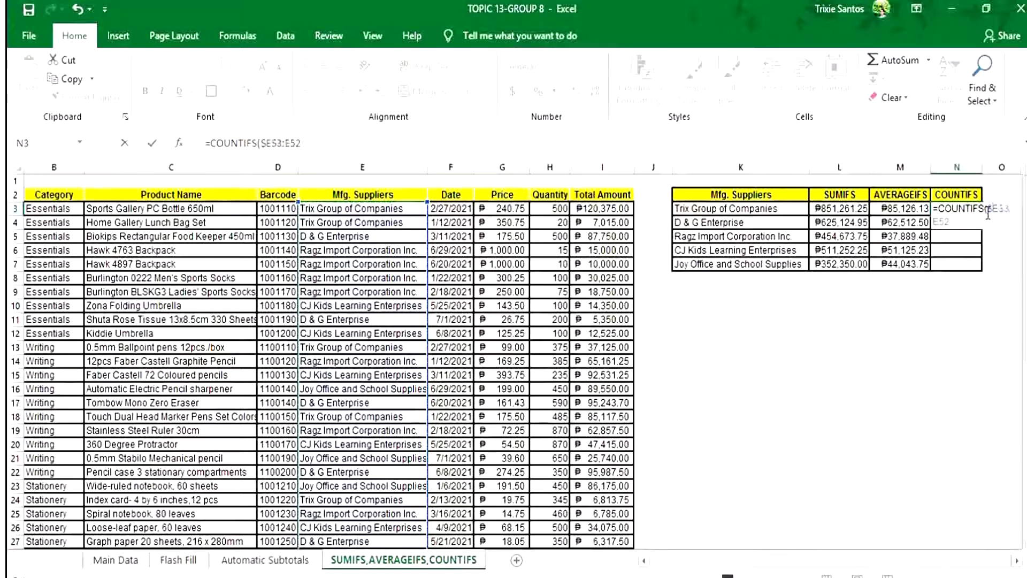
pyautogui.press('Right')
pyautogui.press('Right')
pyautogui.write('$E$')
pyautogui.press('Right')
pyautogui.press('Right')
pyautogui.write(',')
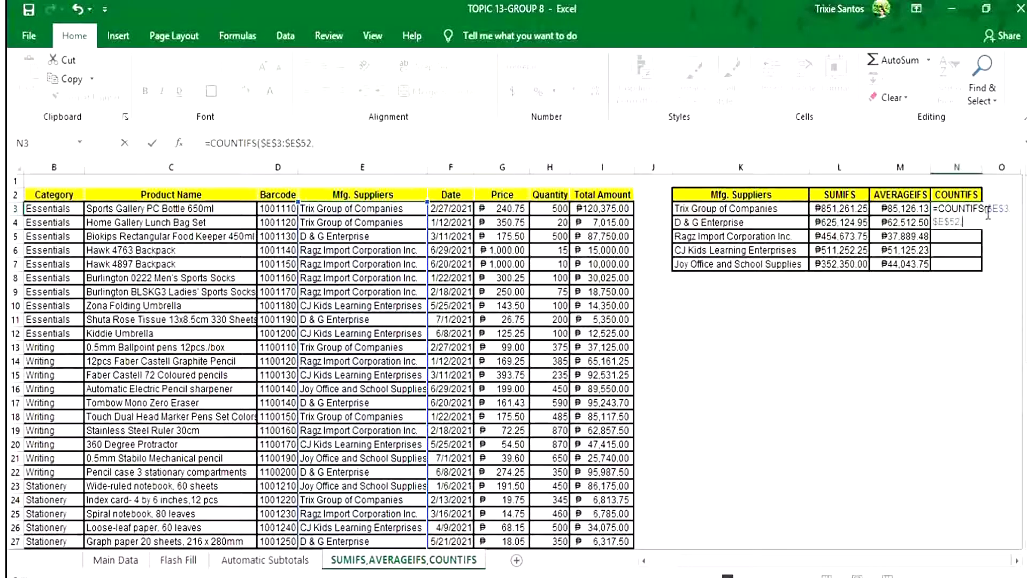
pyautogui.click(797, 209)
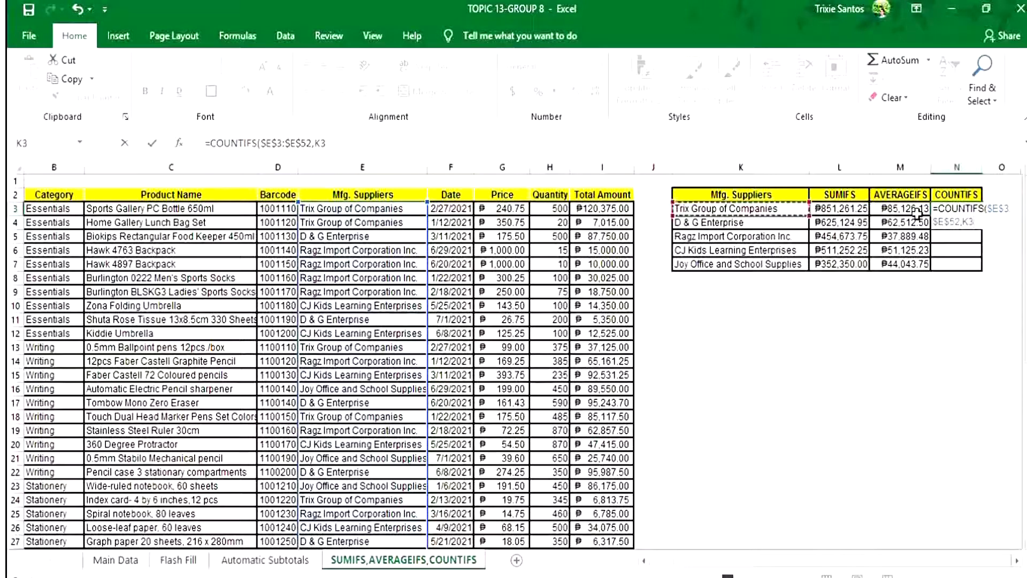
pyautogui.press('Return')
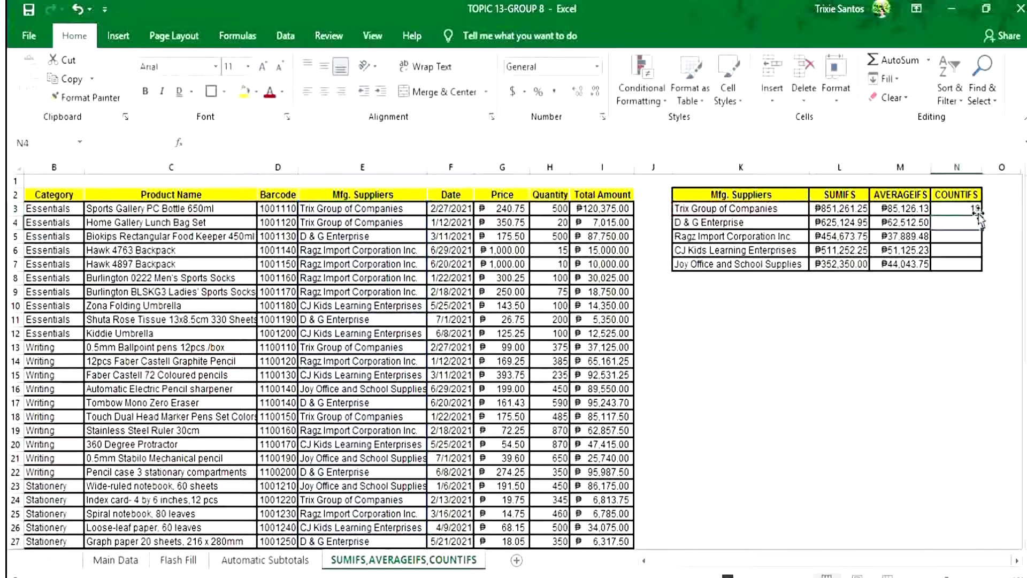
# Step: Copy the COUNTIFS formula down to N7, giving counts 10, 10, 12, 10 and 8
pyautogui.click(977, 208)
pyautogui.moveTo(983, 215); pyautogui.dragTo(983, 272)
pyautogui.click(956, 306)
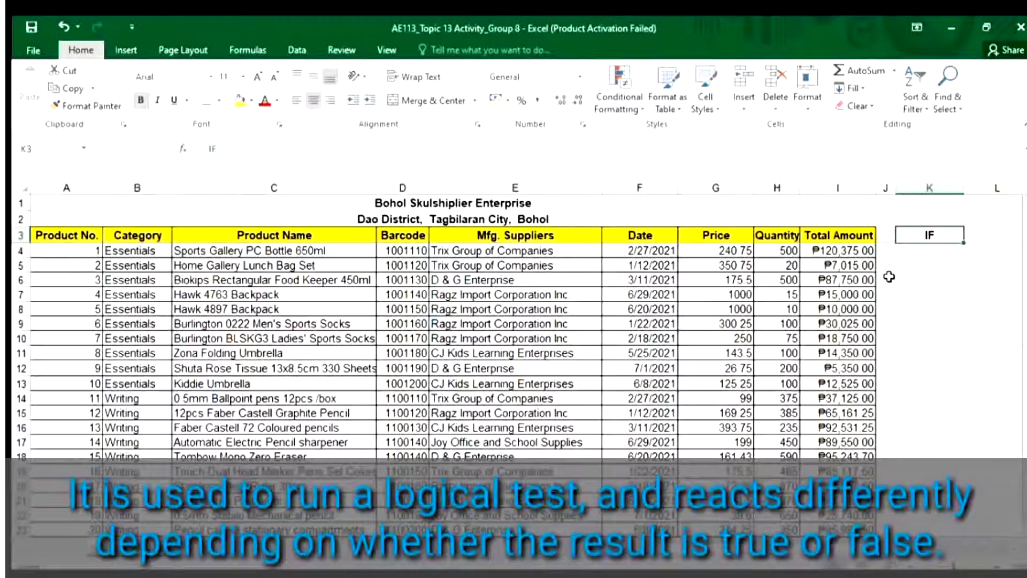
# Step: Enter =IF(I4>50000,"yes","no") in K4, returning yes for the ₱120,375.00 total
pyautogui.click(847, 250)
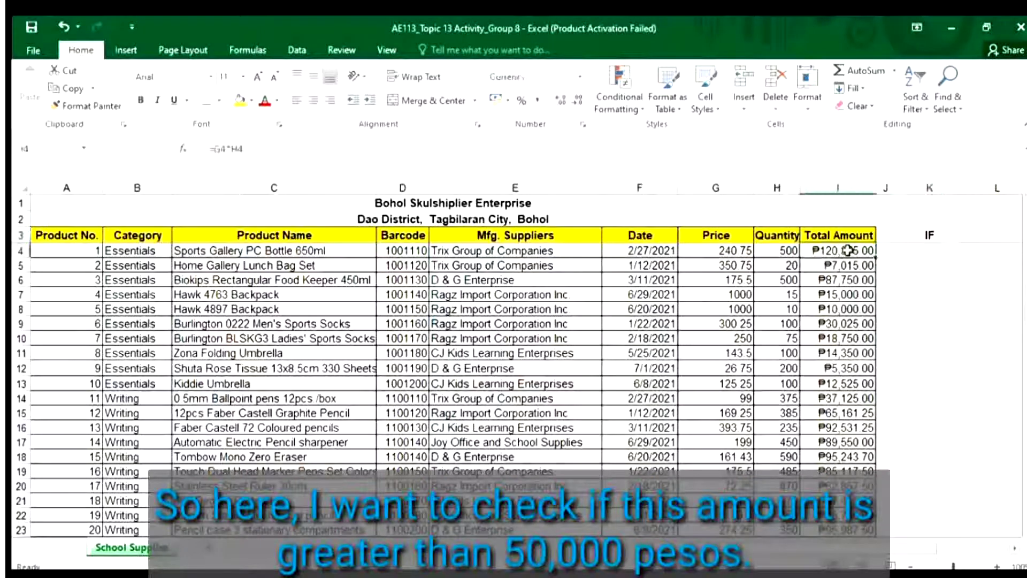
pyautogui.click(919, 251)
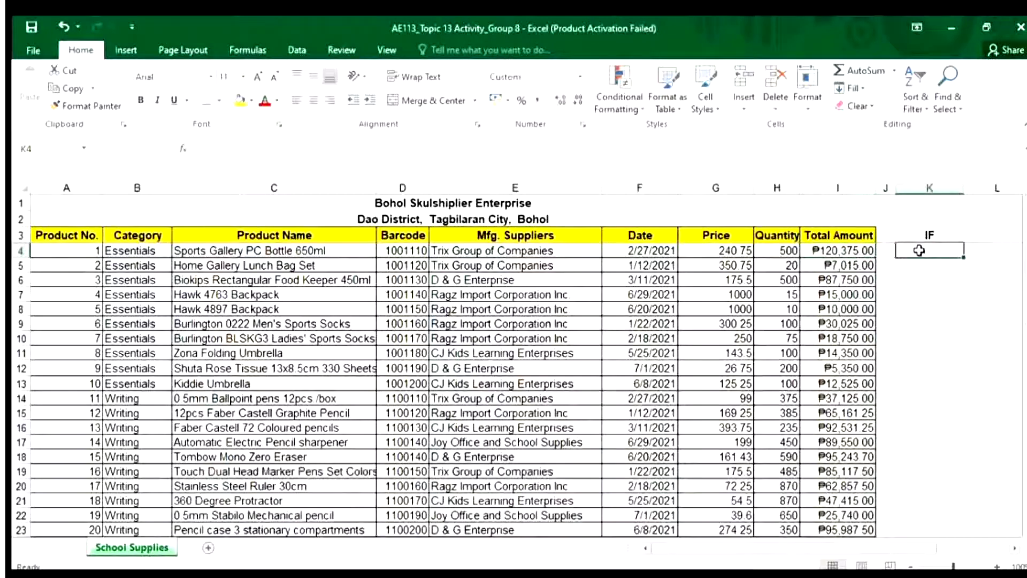
pyautogui.write('=if(')
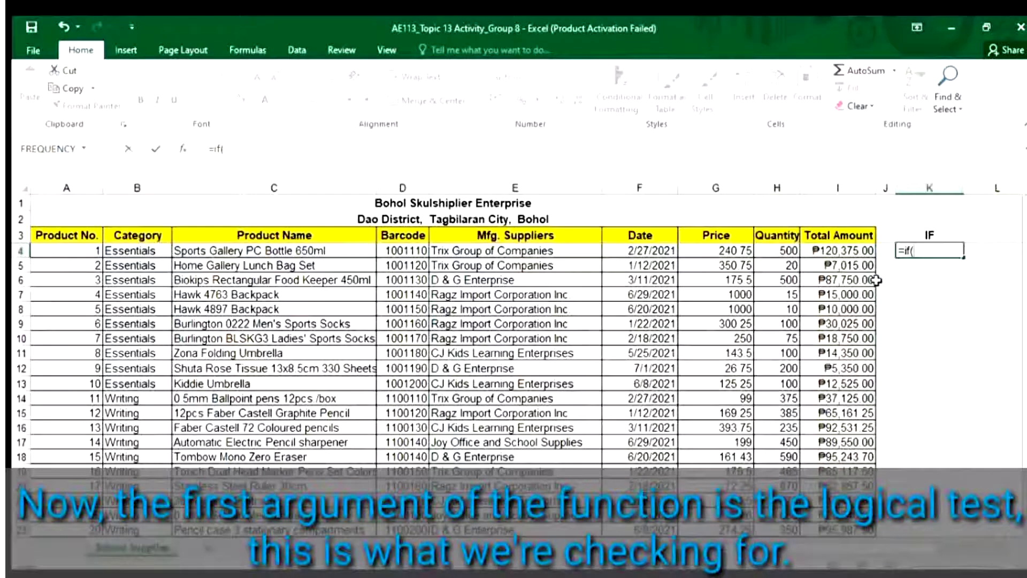
pyautogui.click(833, 255)
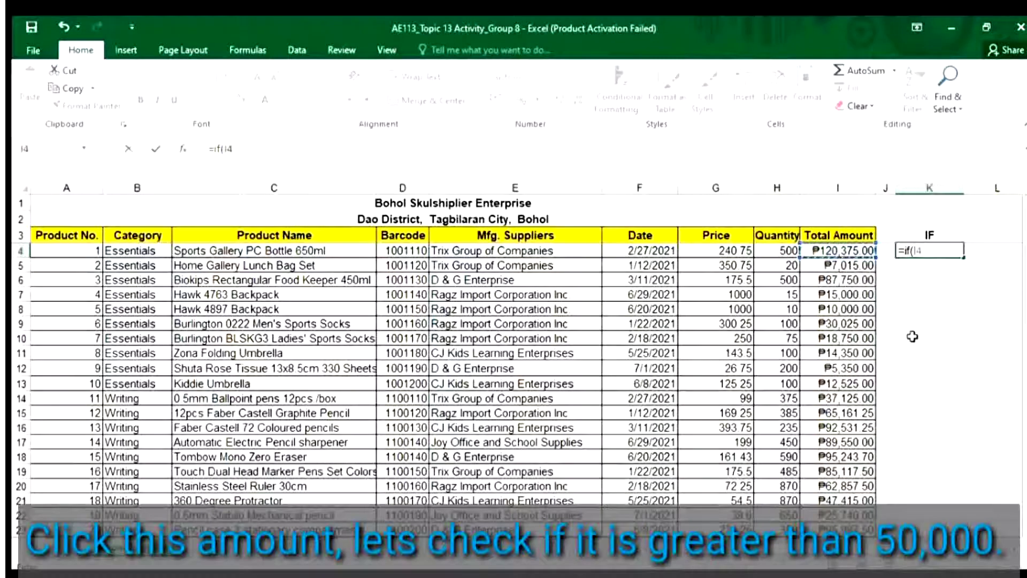
pyautogui.write('>500')
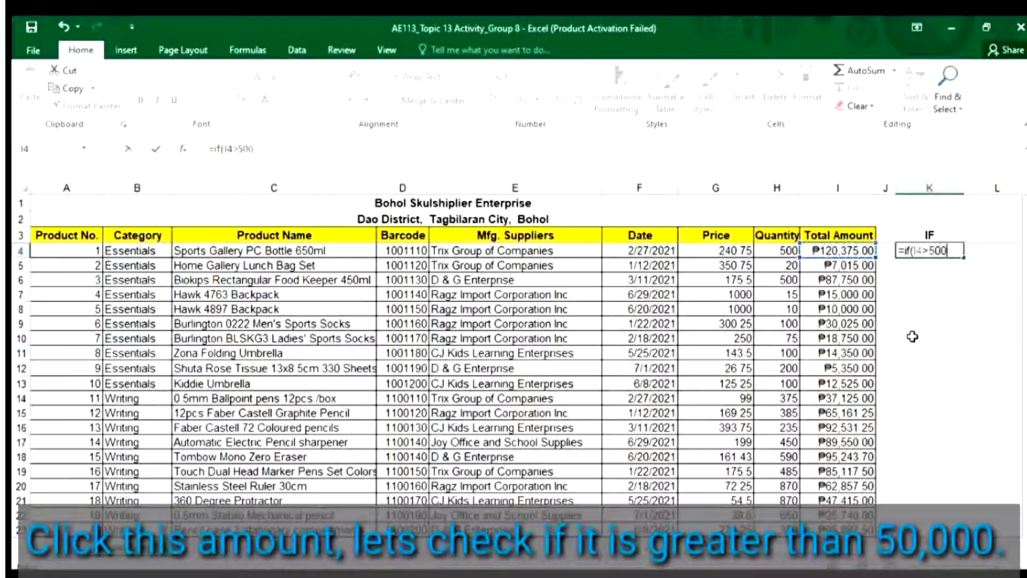
pyautogui.write('00,')
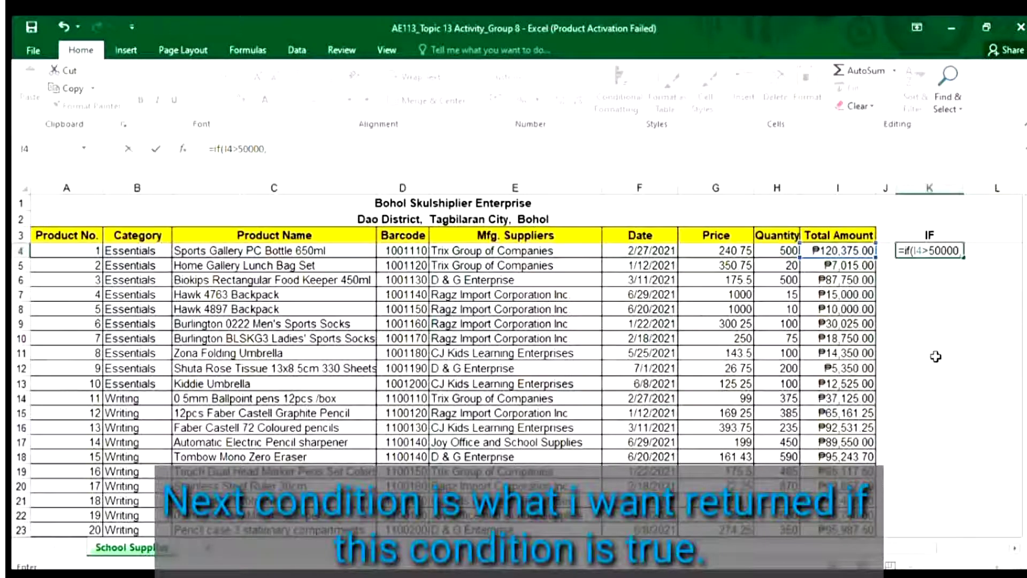
pyautogui.write('"ye')
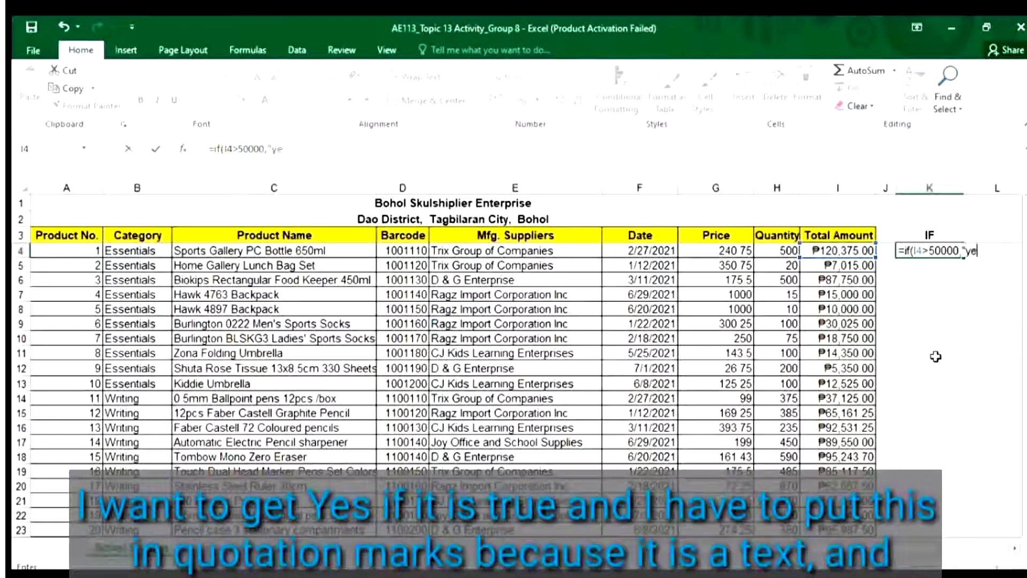
pyautogui.write('s",')
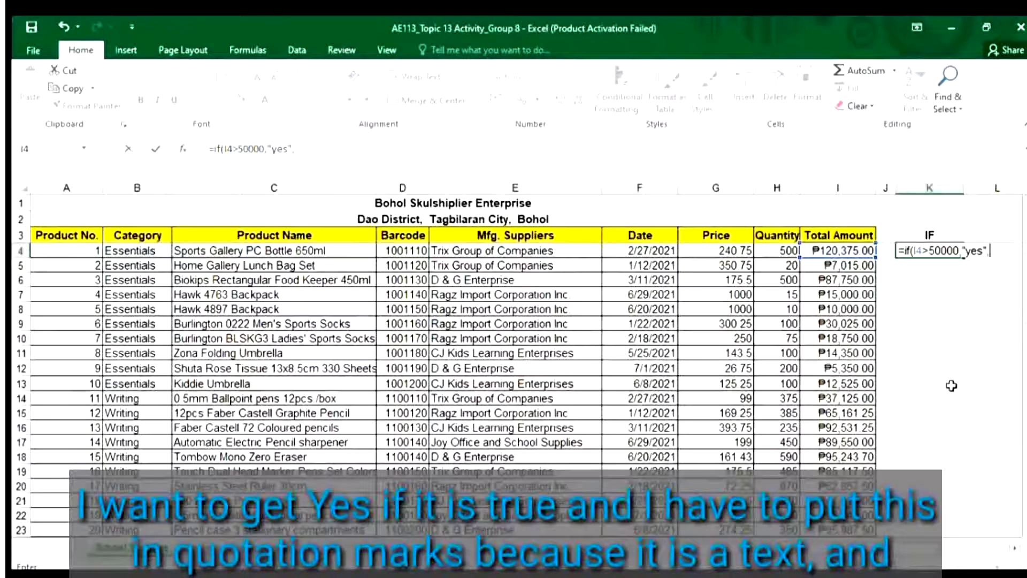
pyautogui.write('"n')
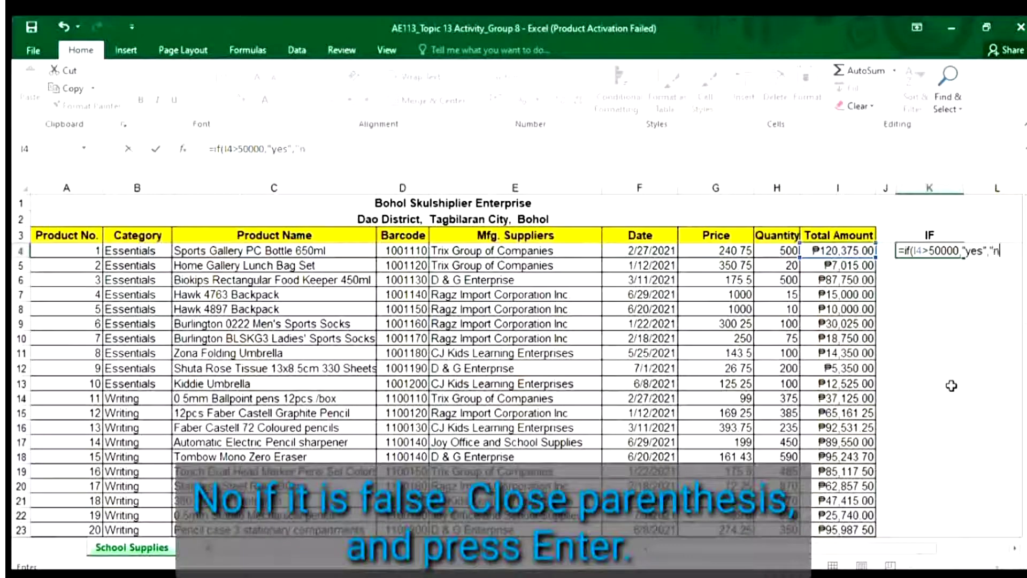
pyautogui.write('o")')
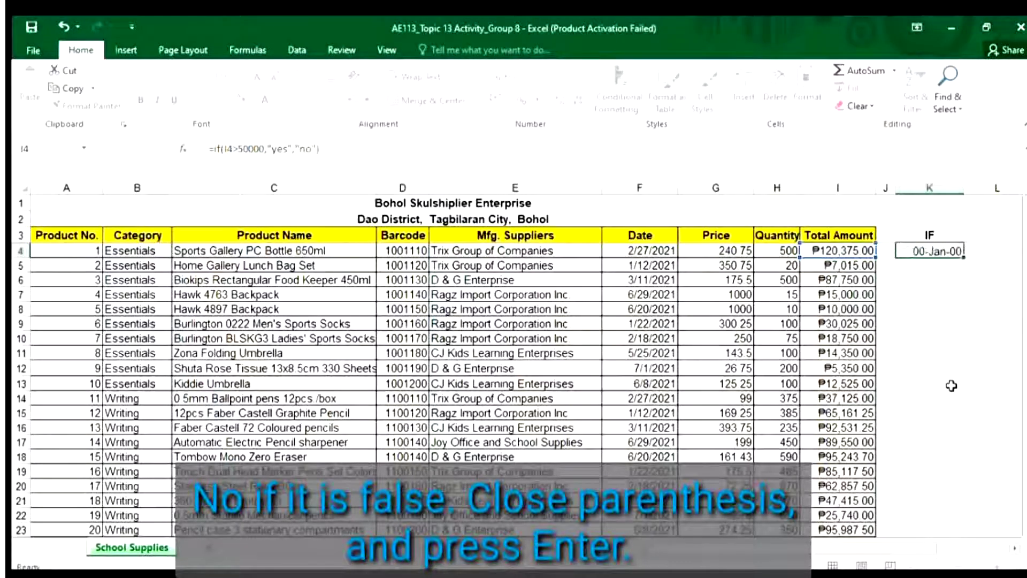
pyautogui.press('Return')
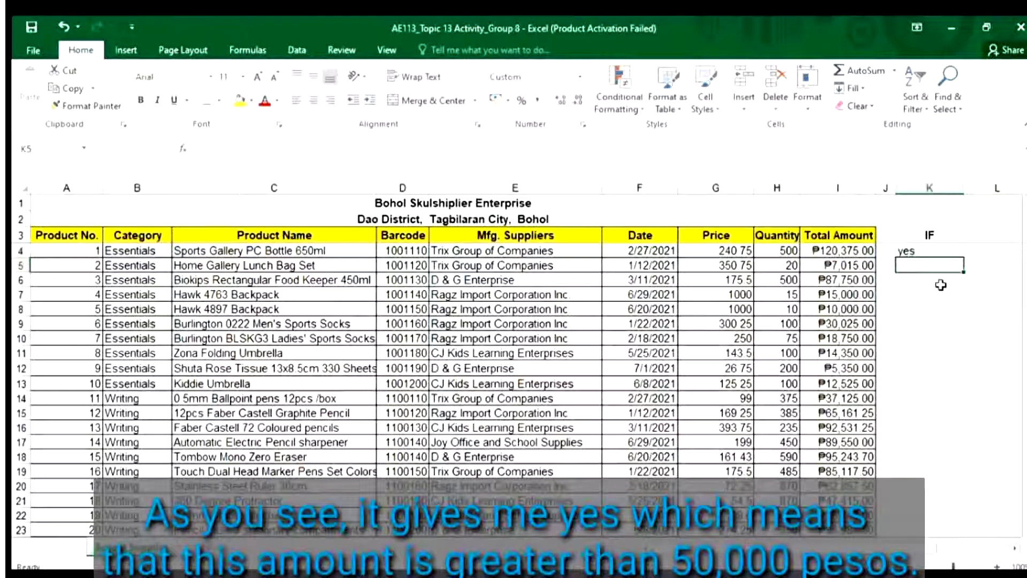
pyautogui.click(866, 251)
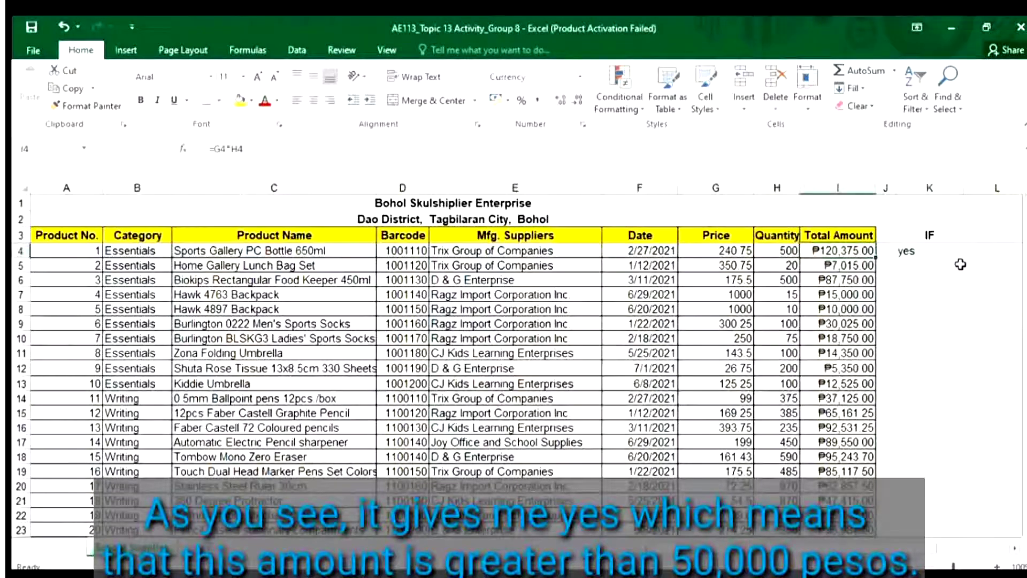
pyautogui.click(933, 252)
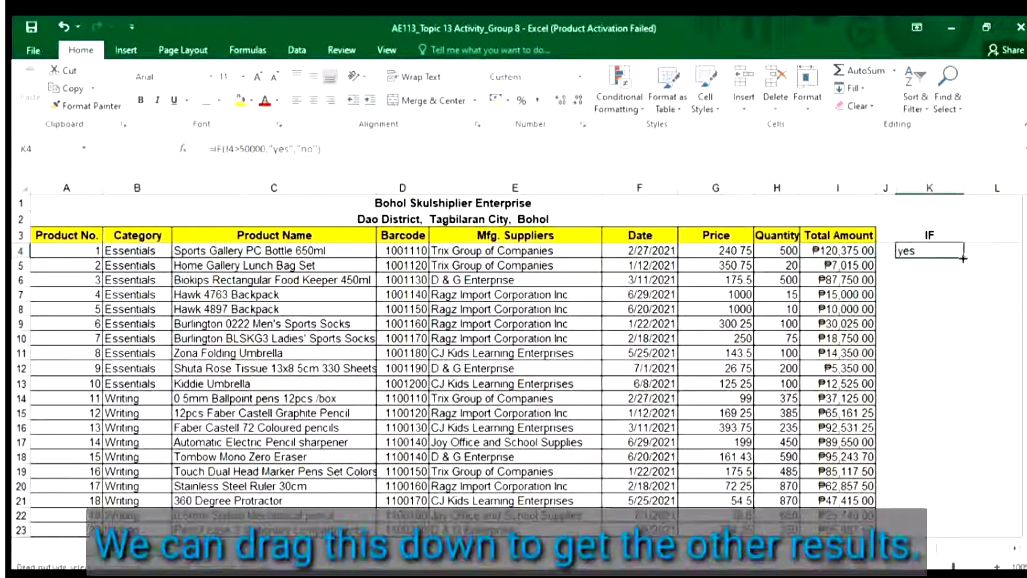
# Step: Fill the K4 IF formula down to the last product row, row 52
pyautogui.moveTo(963, 258); pyautogui.dragTo(938, 490)
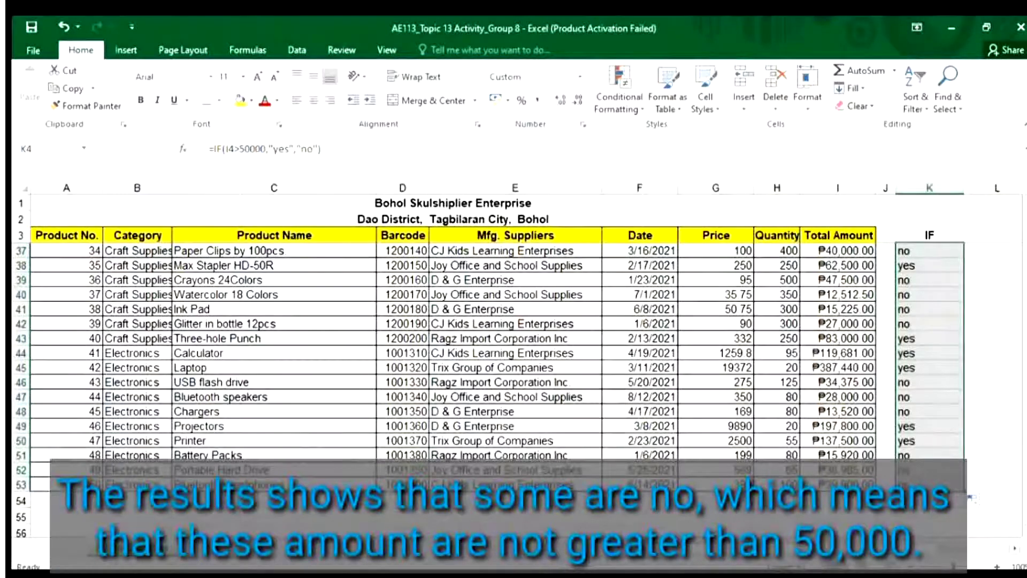
pyautogui.click(839, 484)
pyautogui.press('Up')
pyautogui.press('Up')
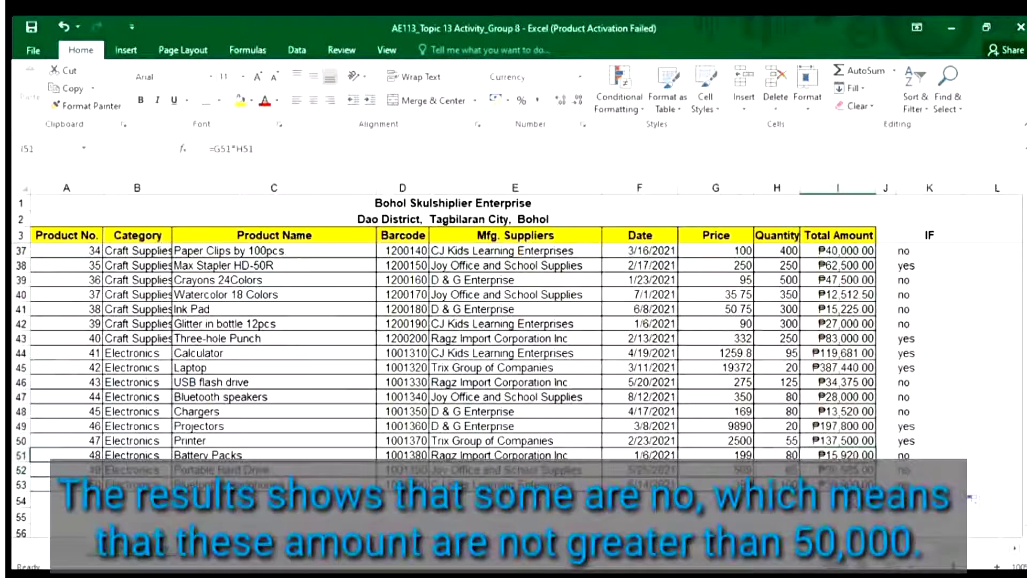
pyautogui.press('Down')
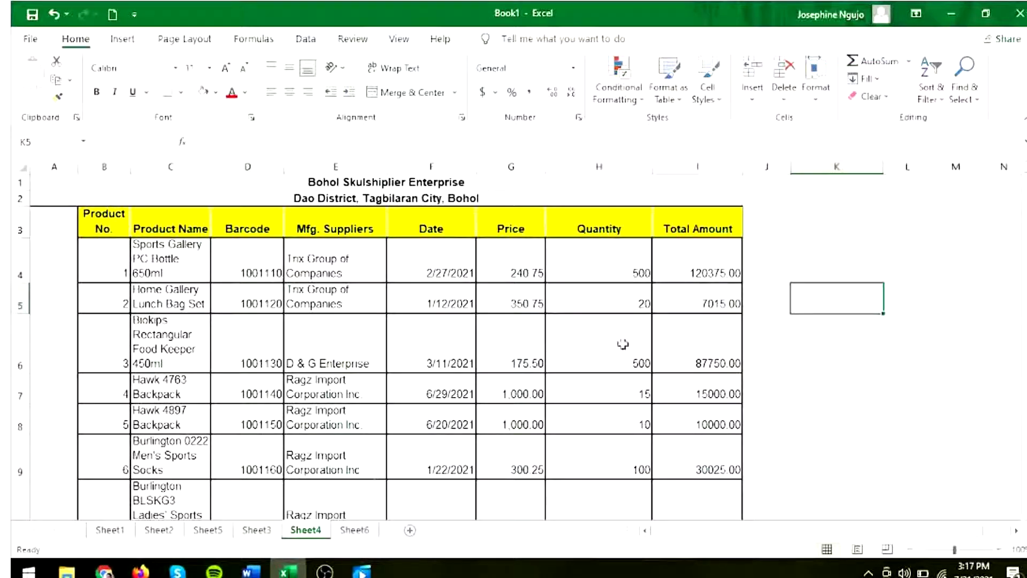
# Step: Type =vlookup(10, in K4, using product number 10 as the lookup value
pyautogui.click(811, 262)
pyautogui.write('=')
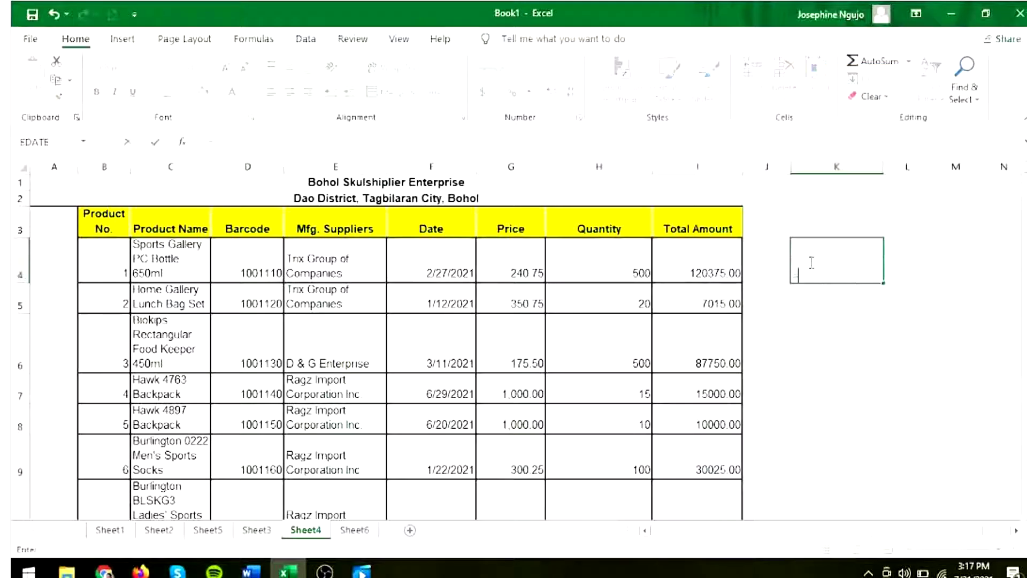
pyautogui.write('vloo')
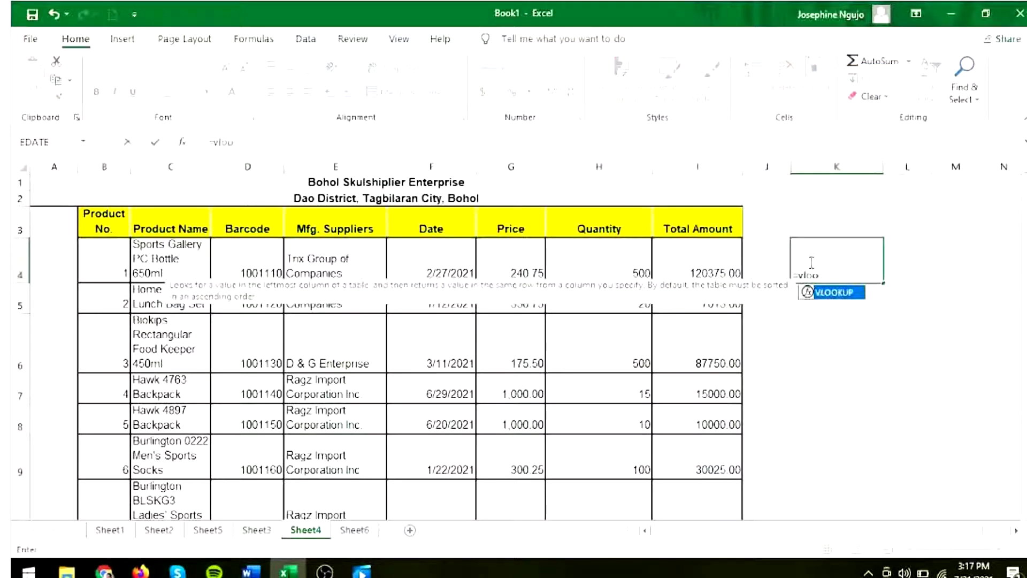
pyautogui.write('kup(')
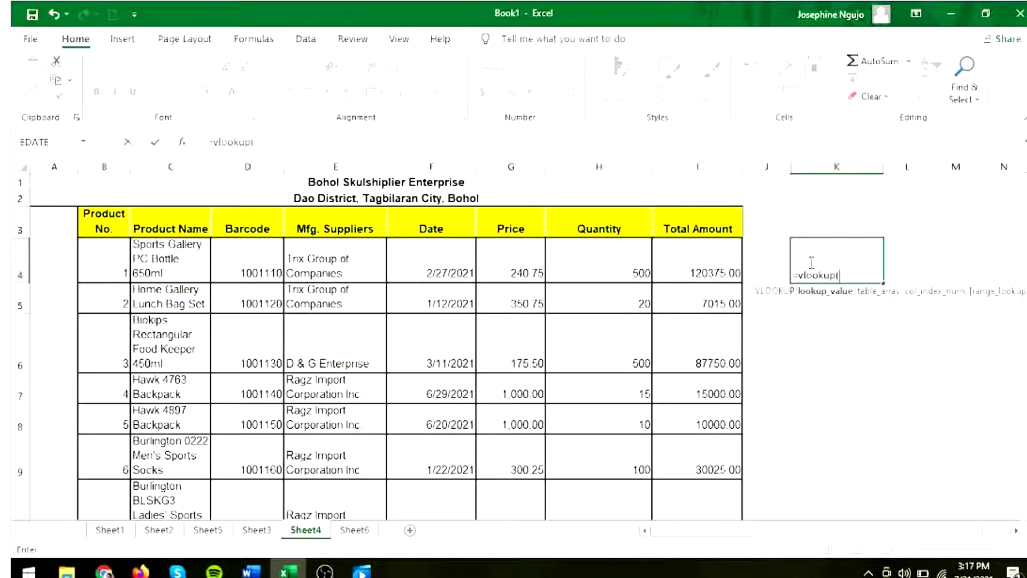
pyautogui.write('10')
pyautogui.write(',')
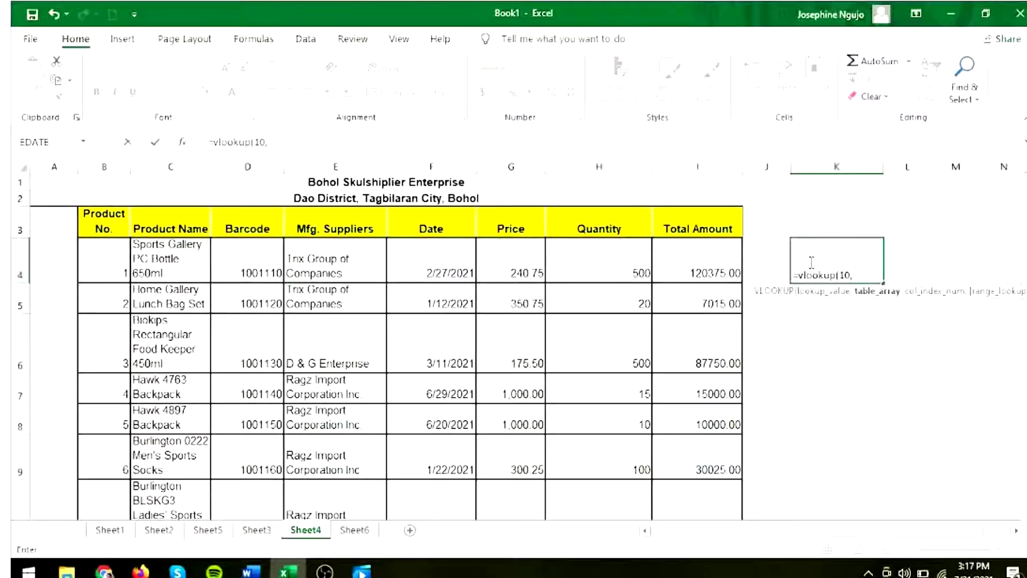
# Step: Complete K4 as =VLOOKUP(10,B3:C13,2,FALSE) so it returns Kiddie Umbrella
pyautogui.click(113, 219)
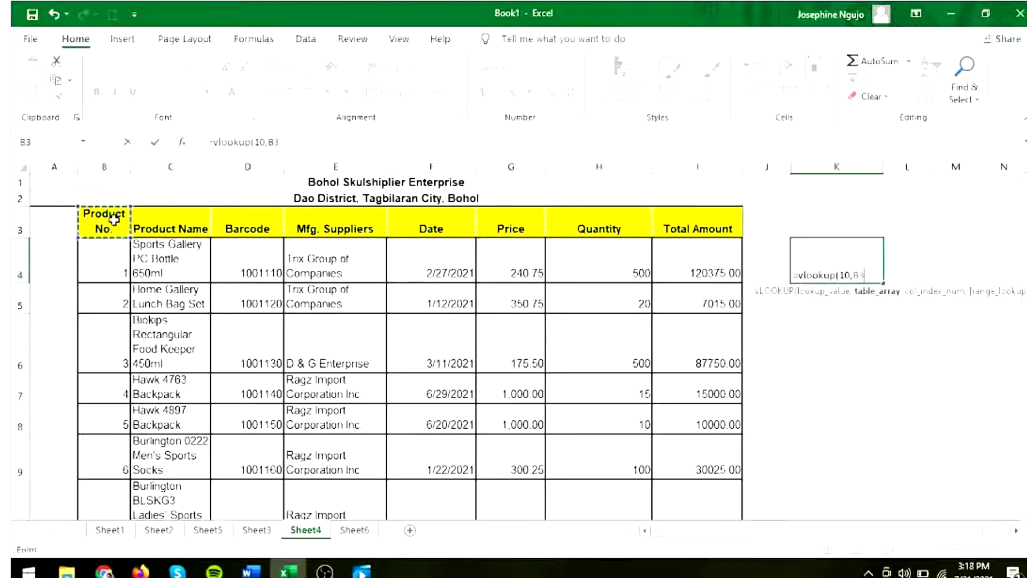
pyautogui.moveTo(113, 219); pyautogui.dragTo(166, 451)
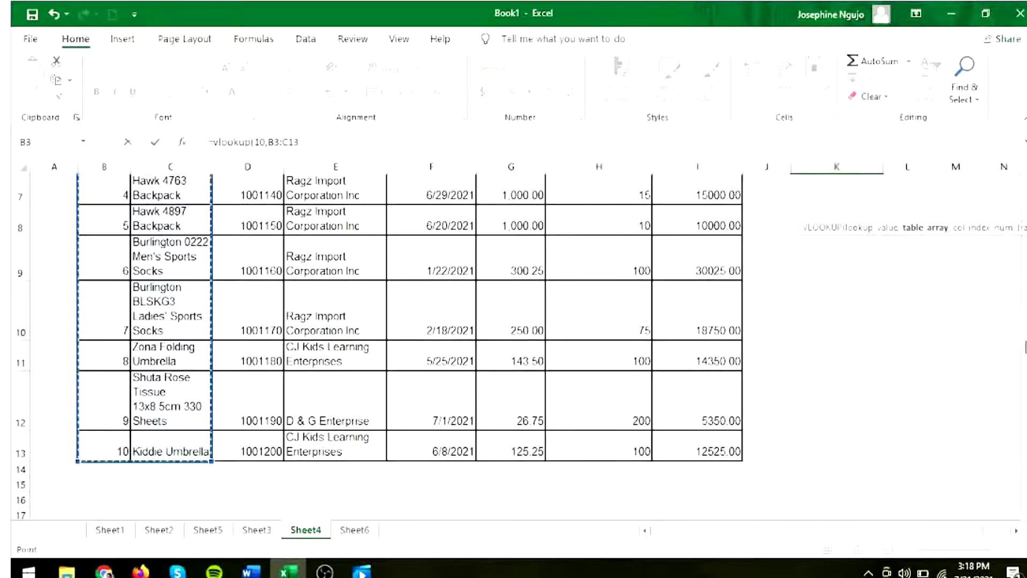
pyautogui.scroll(2, 1021, 299)
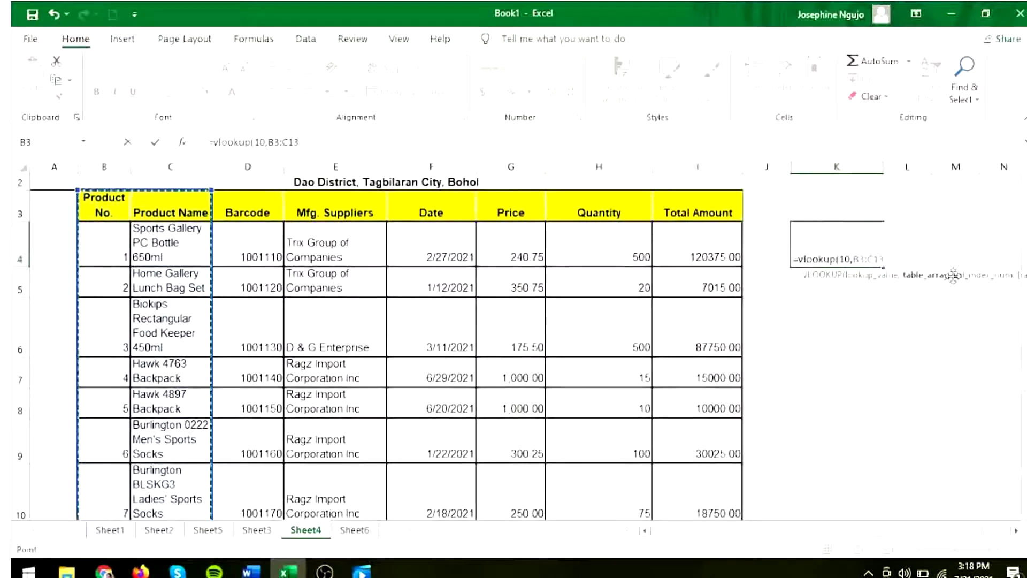
pyautogui.write(',')
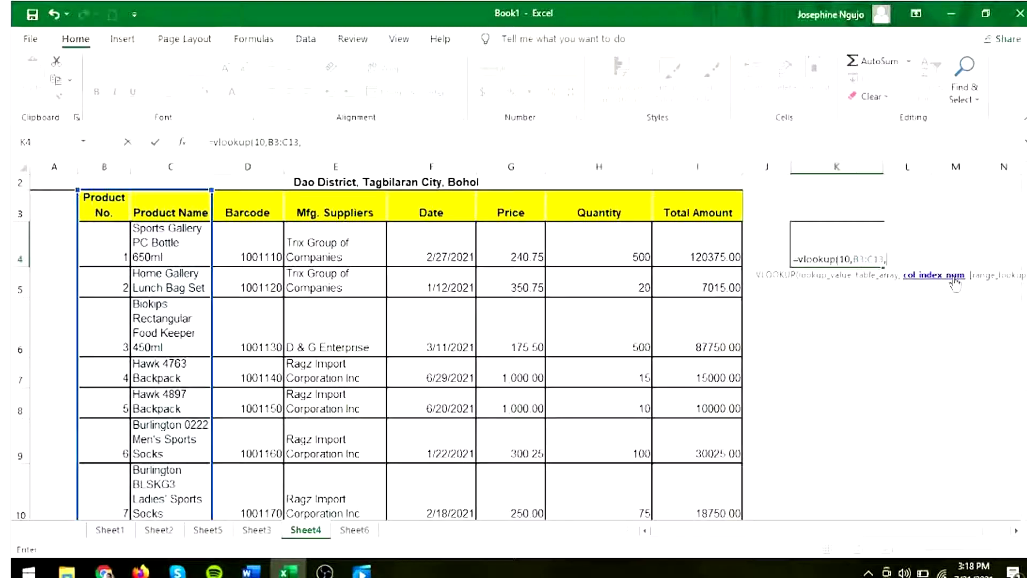
pyautogui.write('2,')
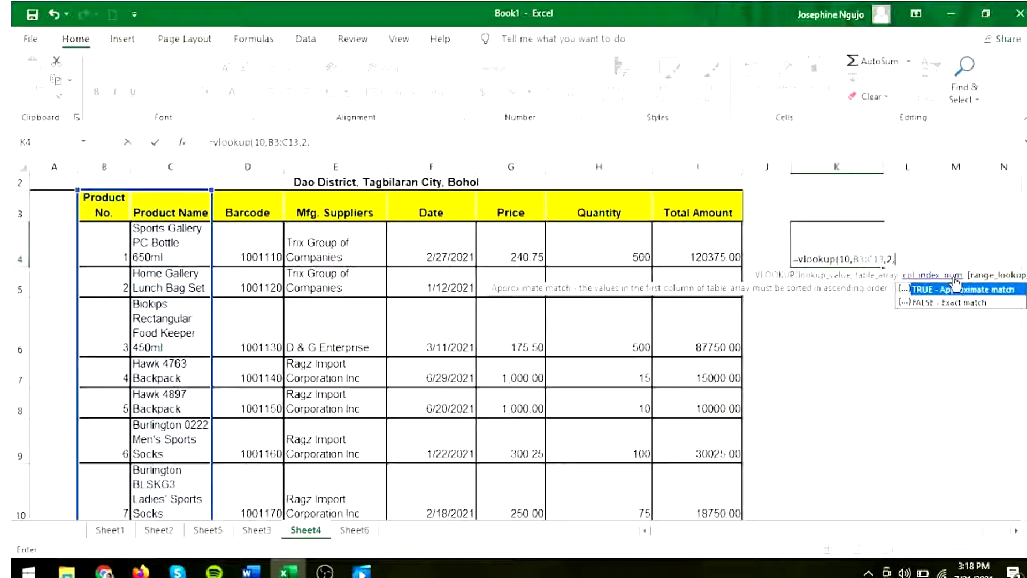
pyautogui.write('alse)')
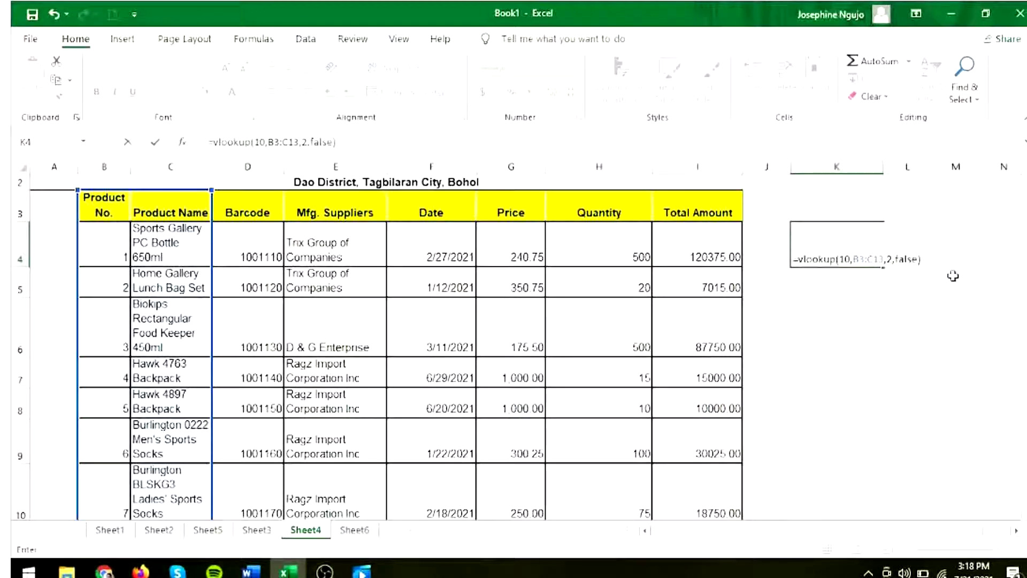
pyautogui.press('Return')
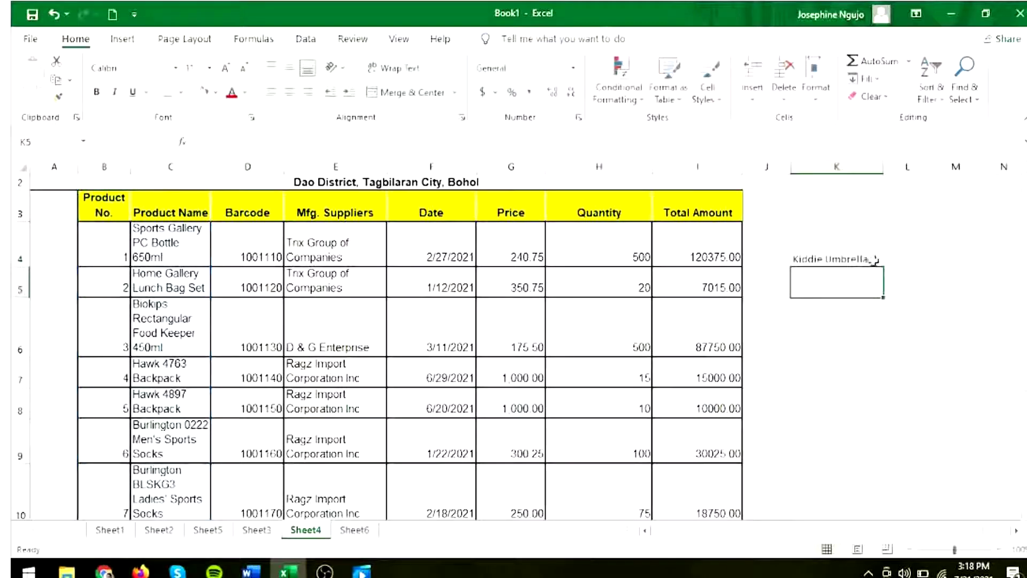
# Step: Review K4's formula, then move to the TOPIC 13 TRIM sheet with unevenly spaced categories
pyautogui.click(869, 259)
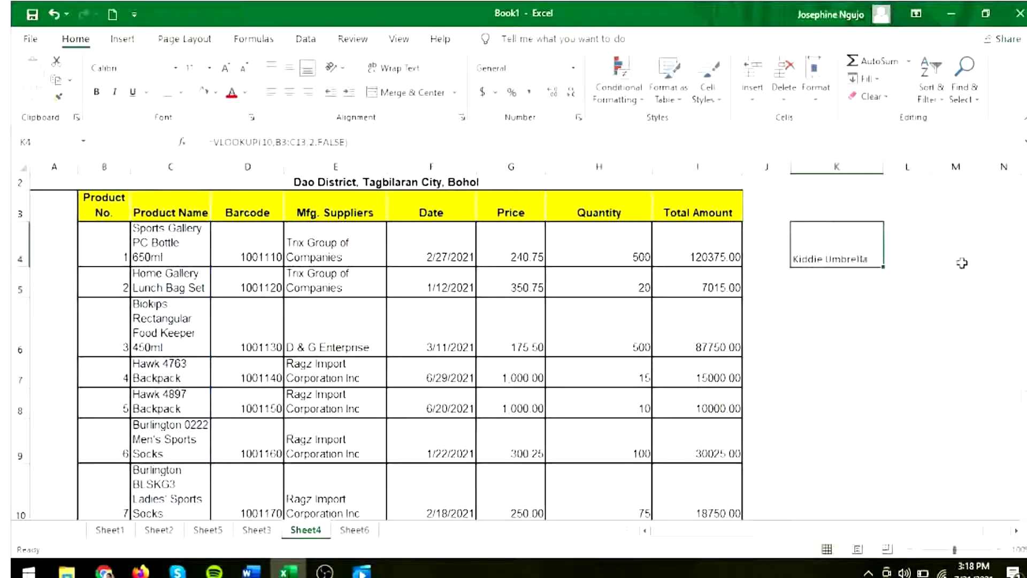
pyautogui.scroll(-3, 811, 359)
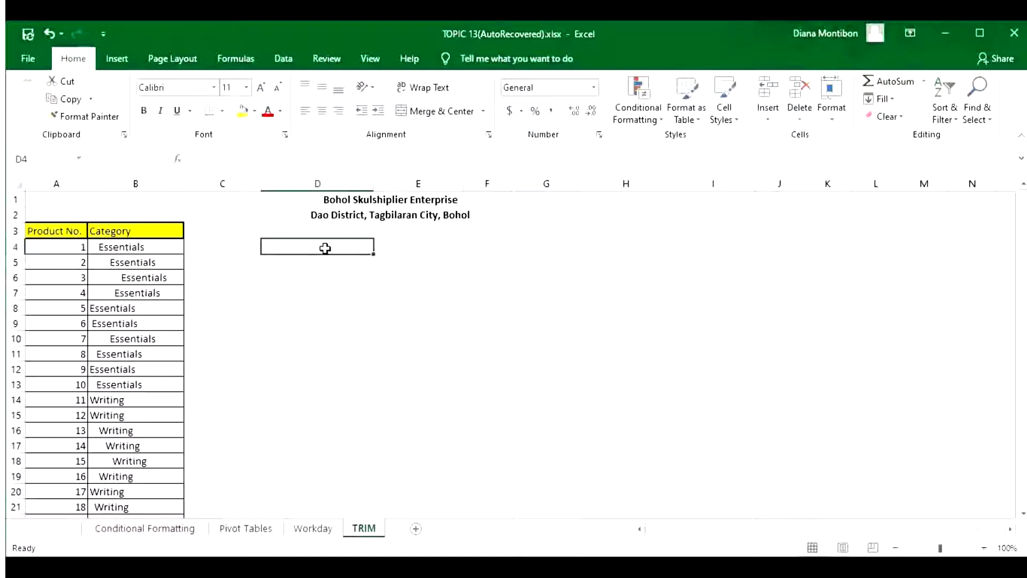
# Step: Enter =TRIM(B4) in D4 so it shows Essentials without leading spaces
pyautogui.click(151, 242)
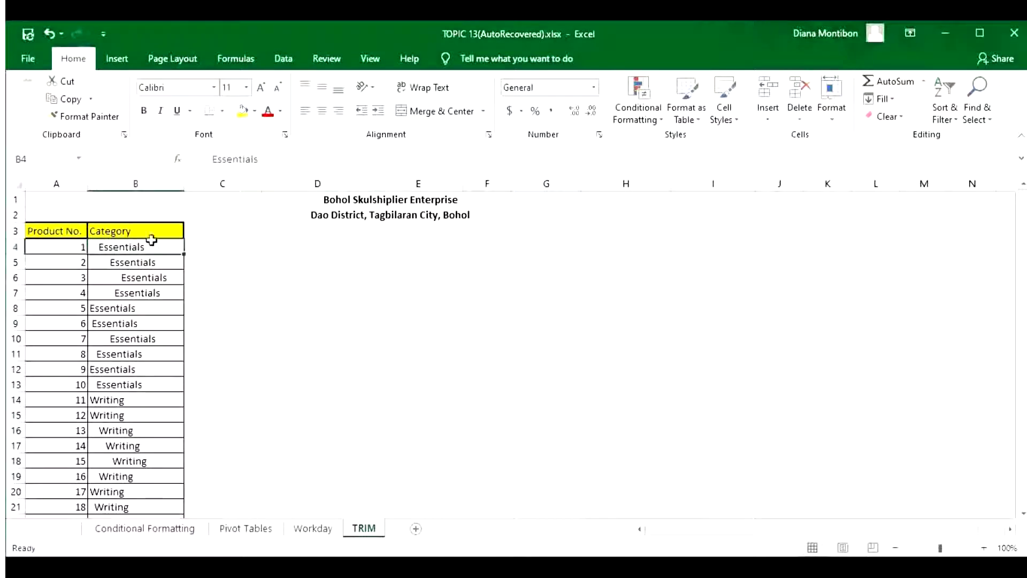
pyautogui.press('Down')
pyautogui.press('Down')
pyautogui.press('Down')
pyautogui.press('Down')
pyautogui.press('Down')
pyautogui.press('Down')
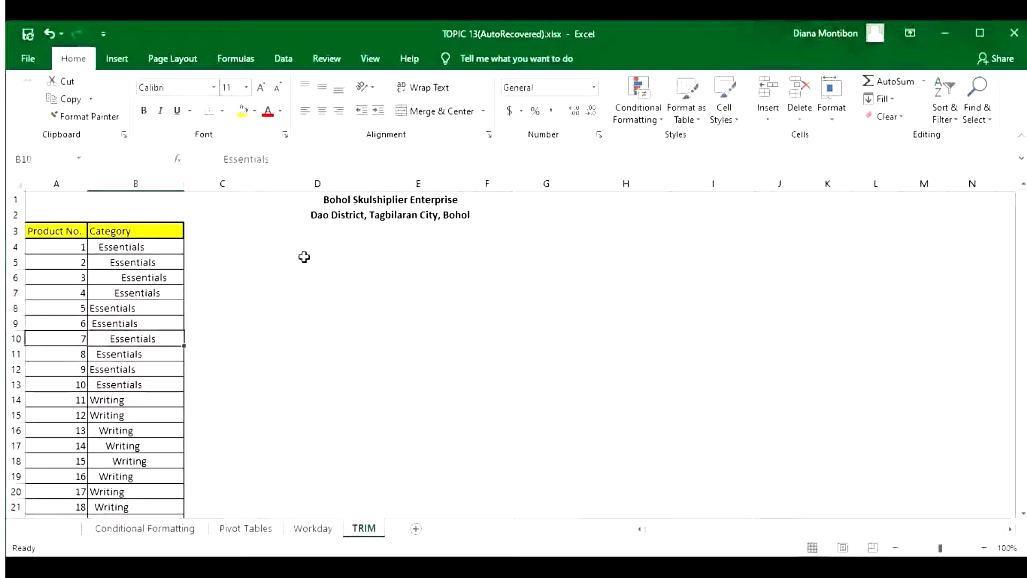
pyautogui.click(291, 248)
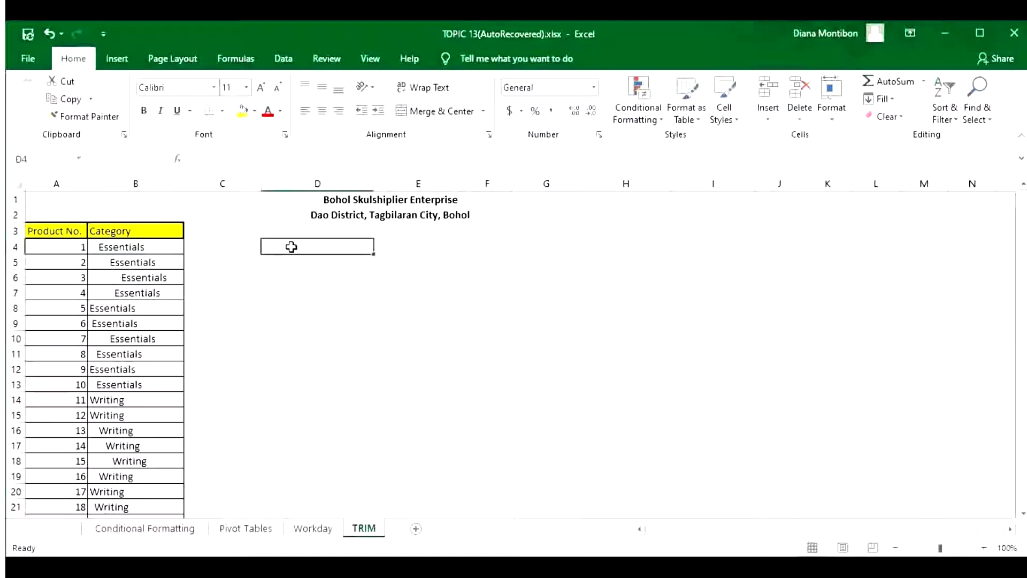
pyautogui.write('=')
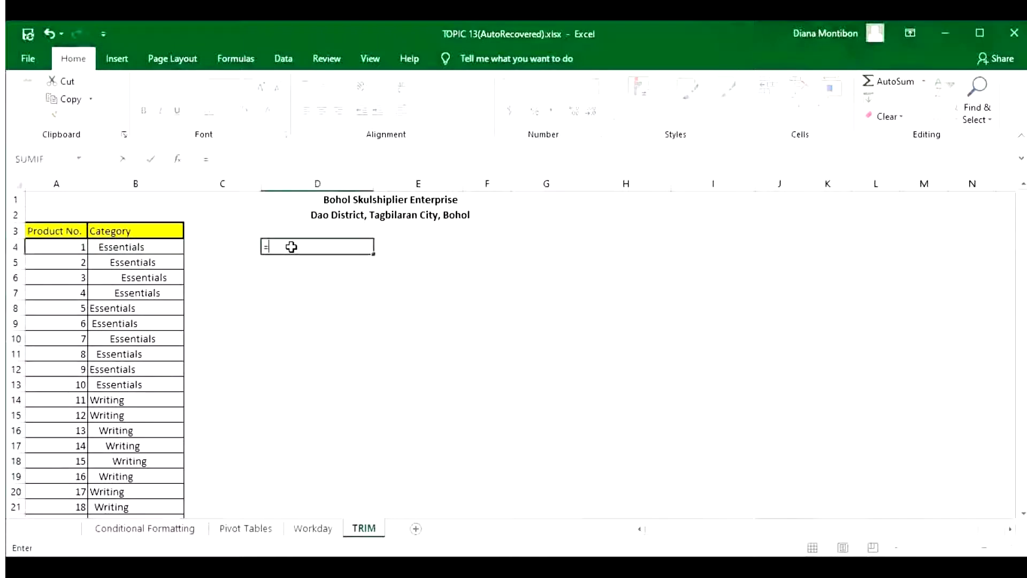
pyautogui.write('TRIM')
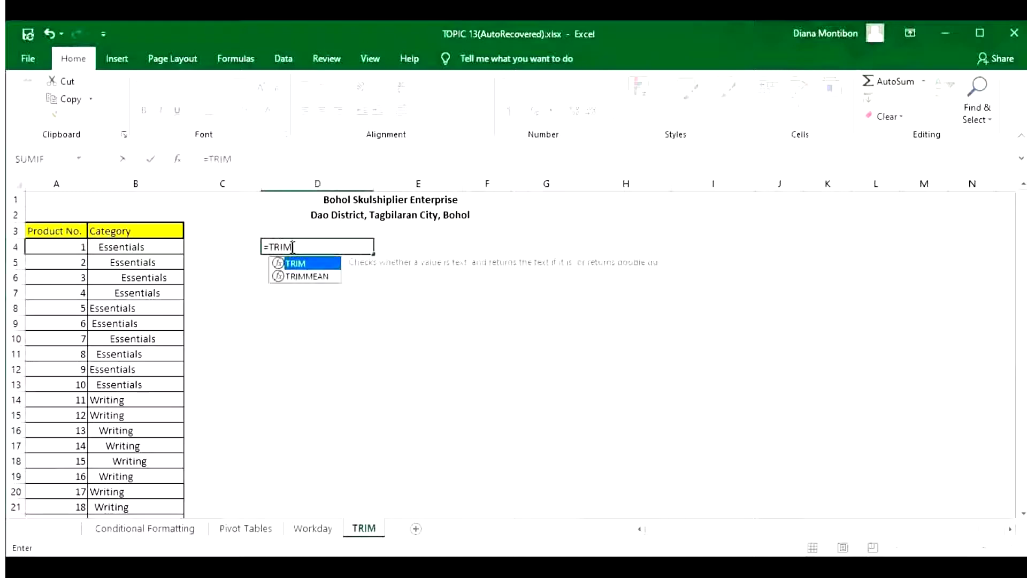
pyautogui.write('(')
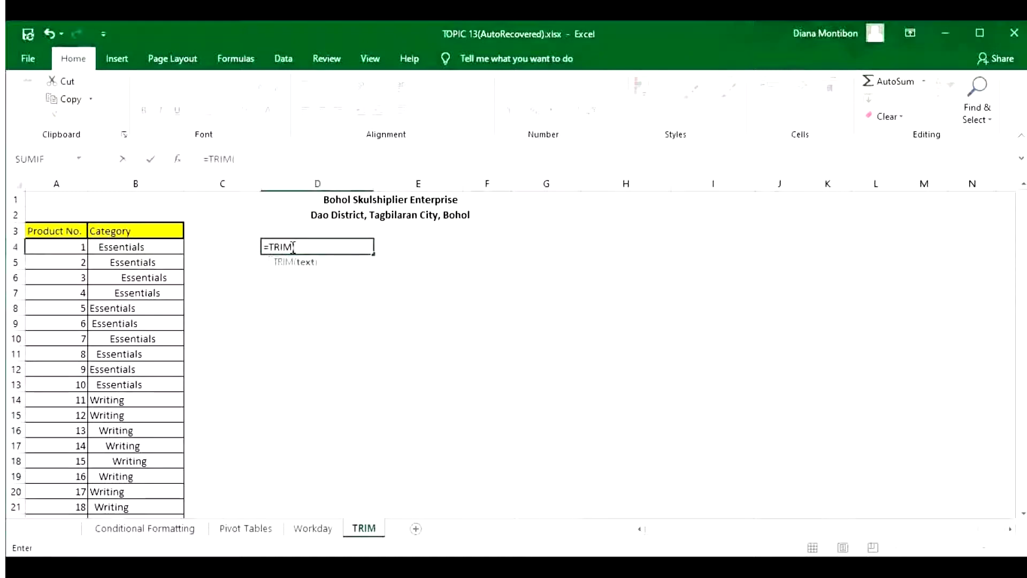
pyautogui.write('B')
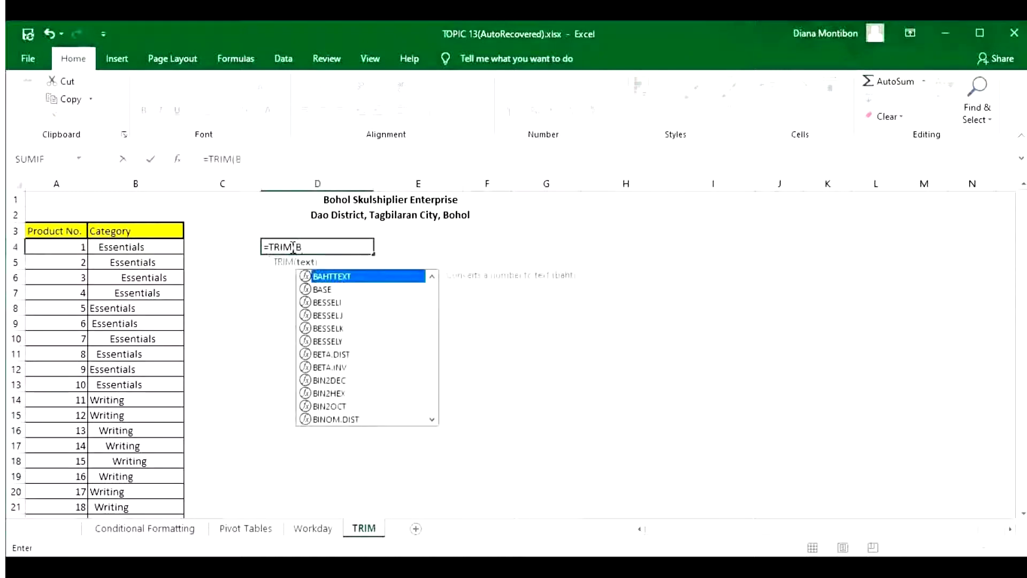
pyautogui.write('4')
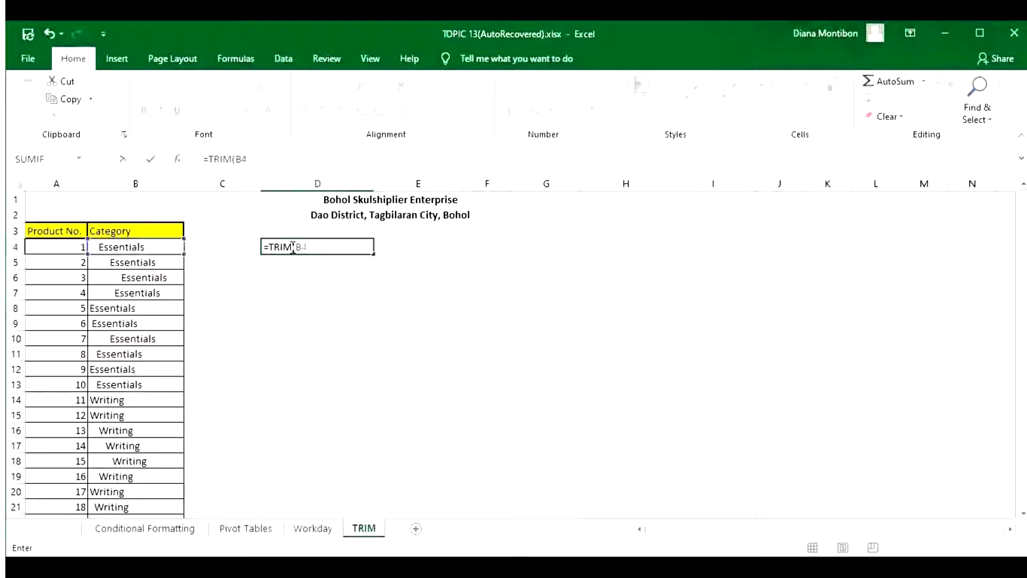
pyautogui.press('Return')
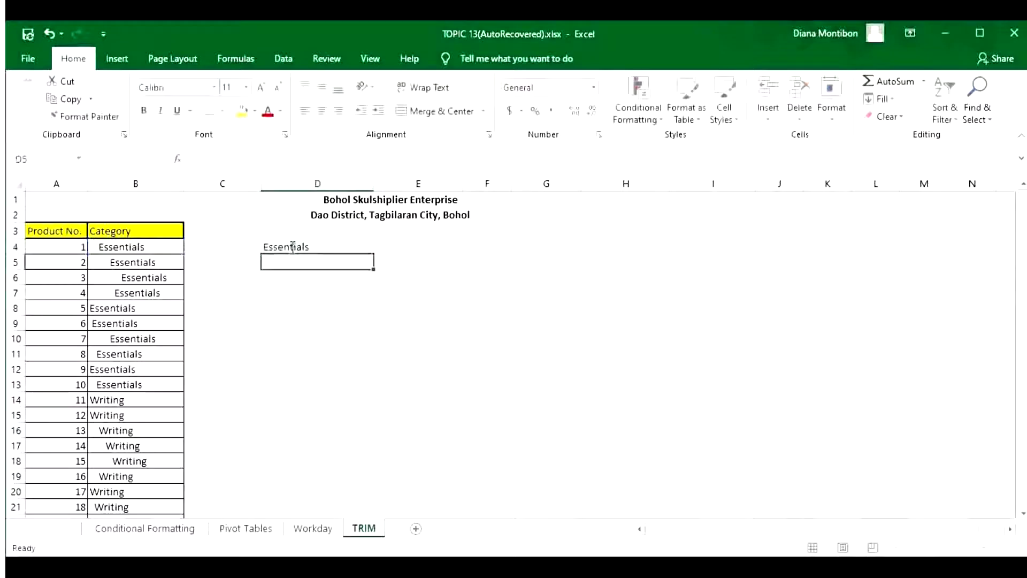
# Step: Fill D4's TRIM formula down through D53 for all 50 products
pyautogui.click(290, 247)
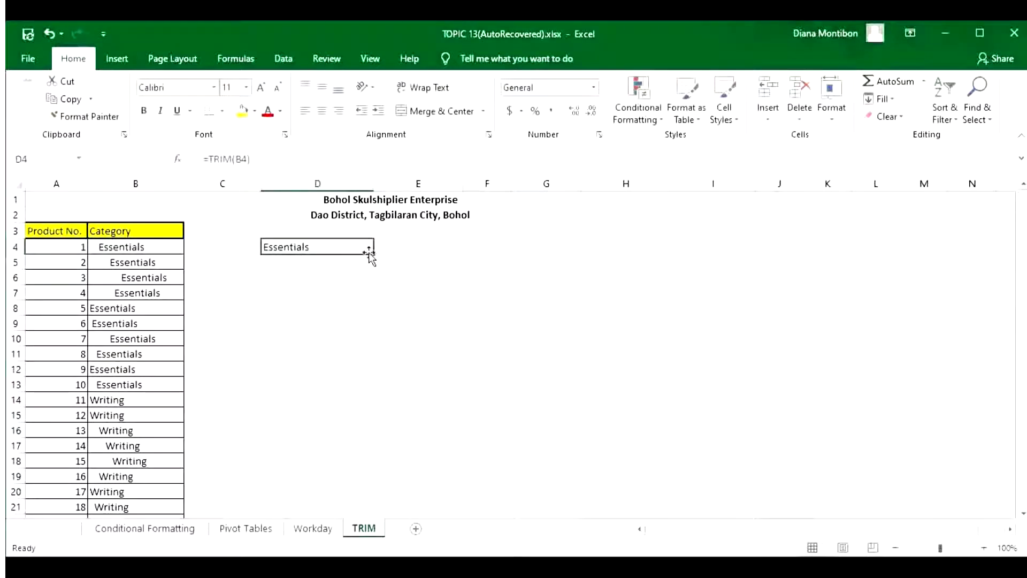
pyautogui.moveTo(373, 253); pyautogui.dragTo(336, 494)
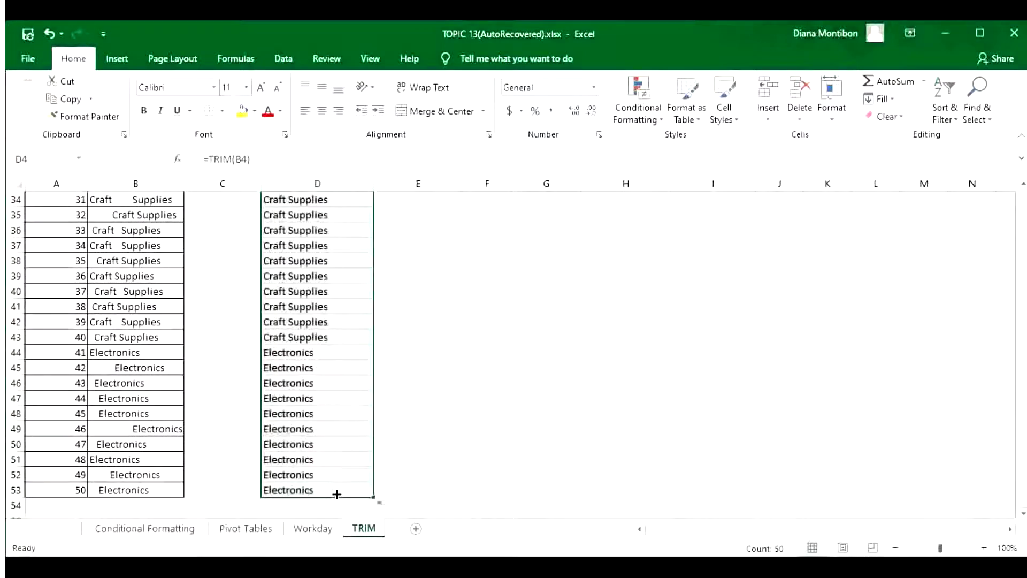
pyautogui.click(395, 493)
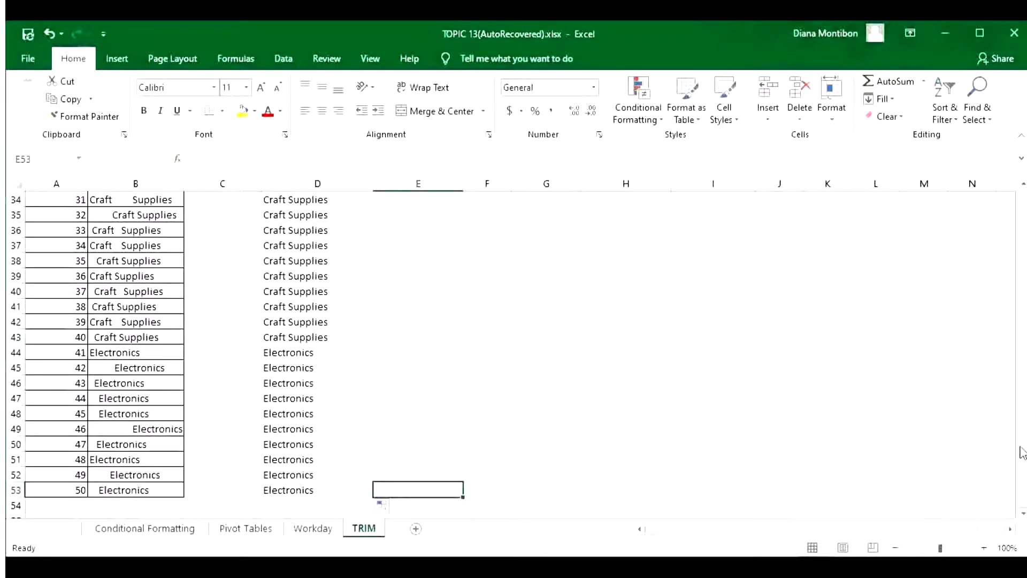
pyautogui.scroll(11, 1022, 452)
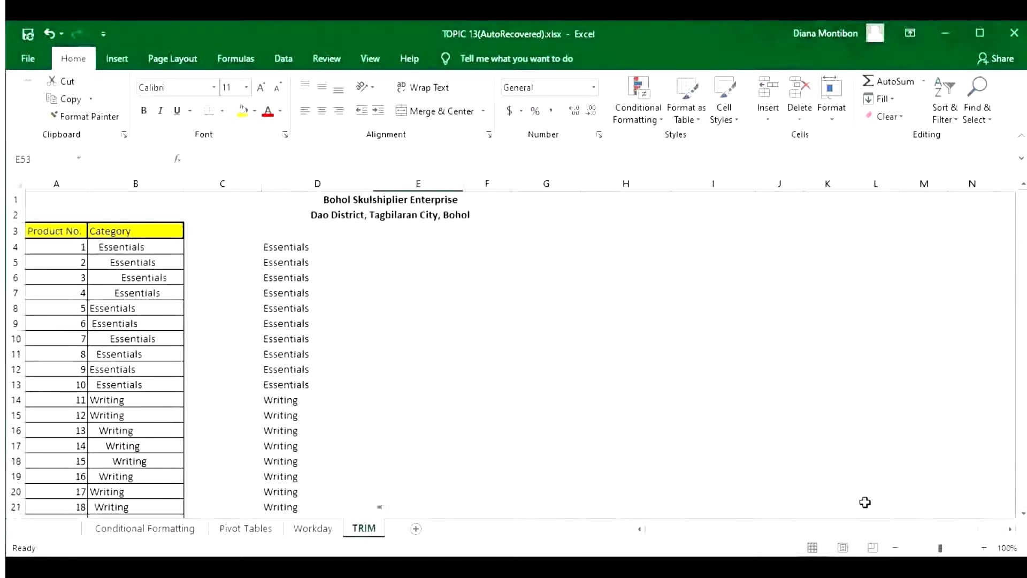